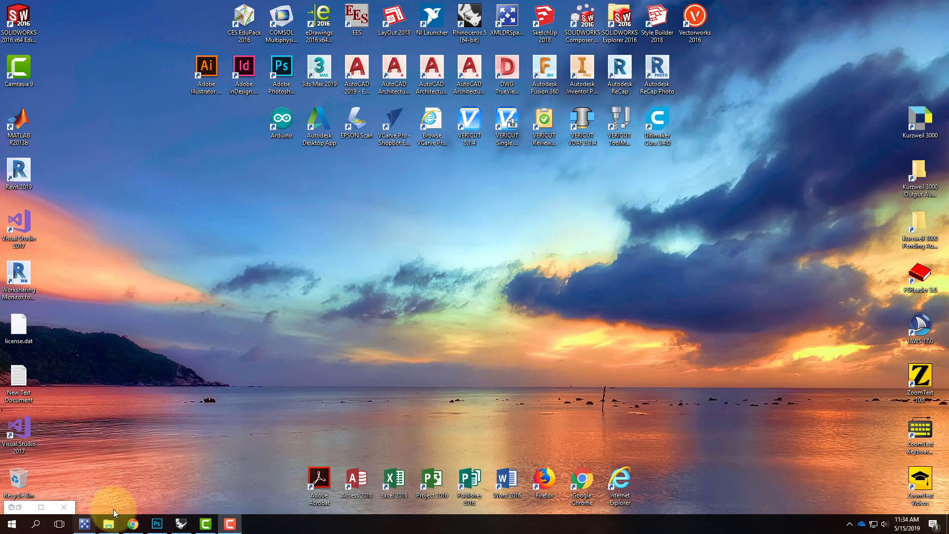
- Switch to Rhino and show the camera object of the Render01-Pool viewport
{"action": "left_click", "coordinate": [181, 524]}
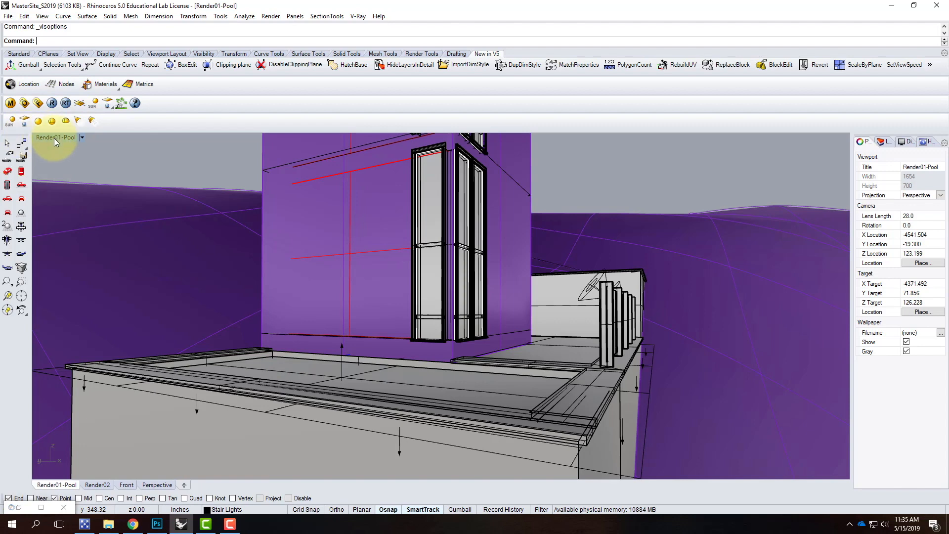
{"action": "left_click", "coordinate": [81, 138]}
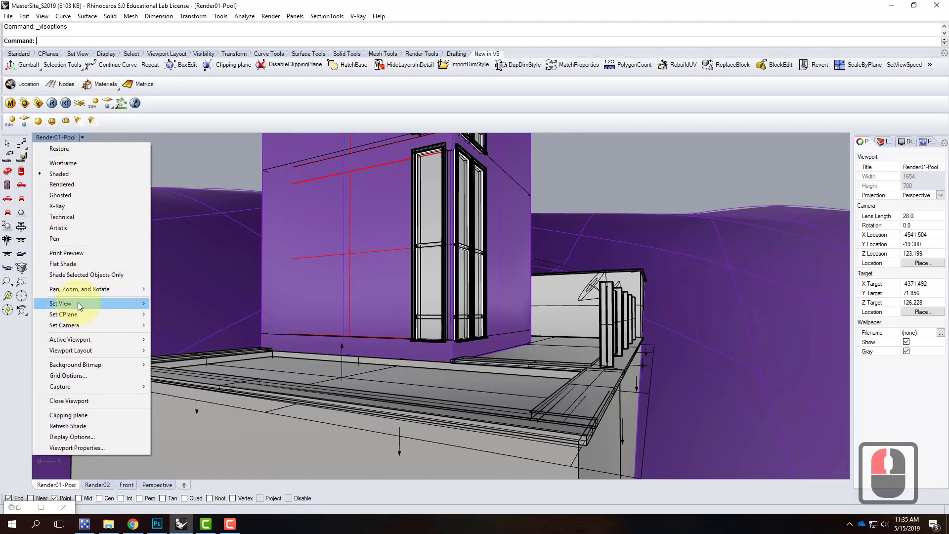
{"action": "mouse_move", "coordinate": [79, 303]}
{"action": "mouse_move", "coordinate": [95, 326]}
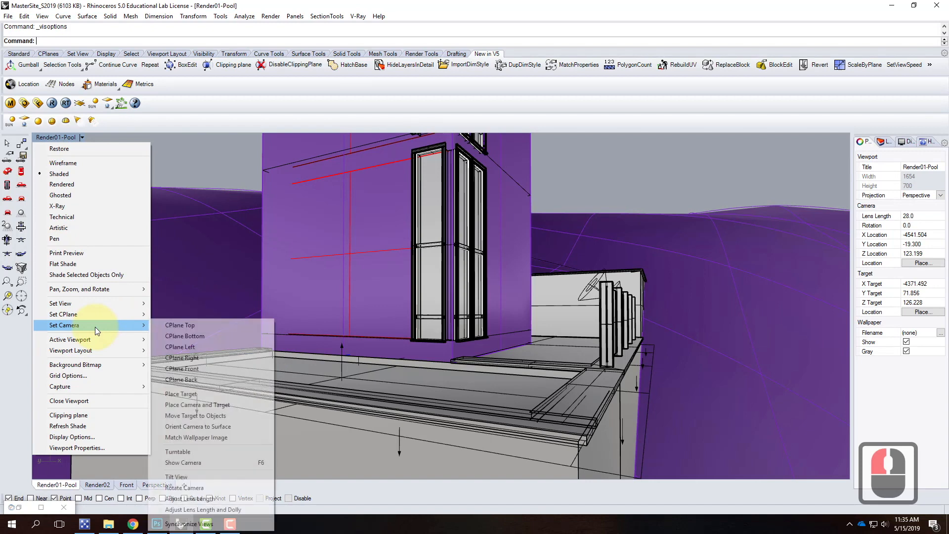
{"action": "left_click", "coordinate": [230, 461]}
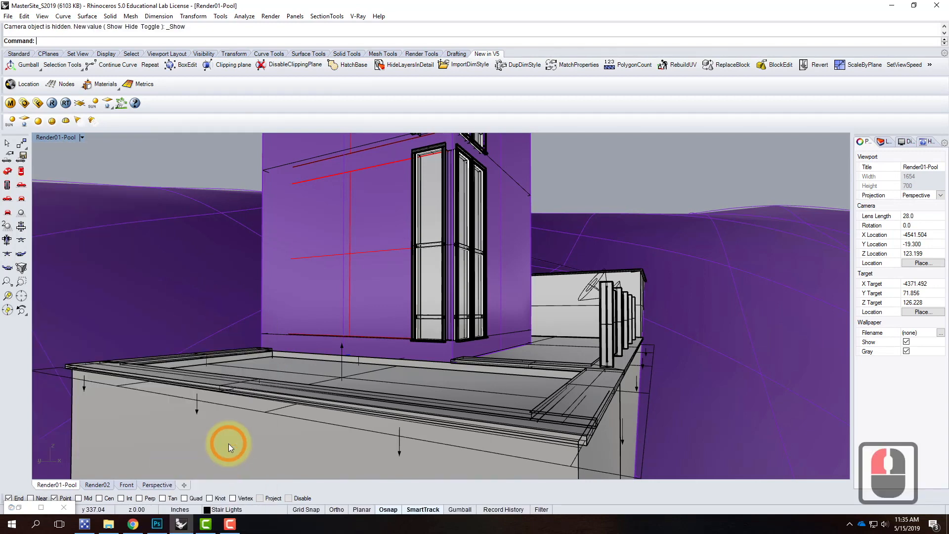
- Maximize the Perspective viewport and select the camera point of the Render01-Pool camera beside the building
{"action": "double_click", "coordinate": [54, 138]}
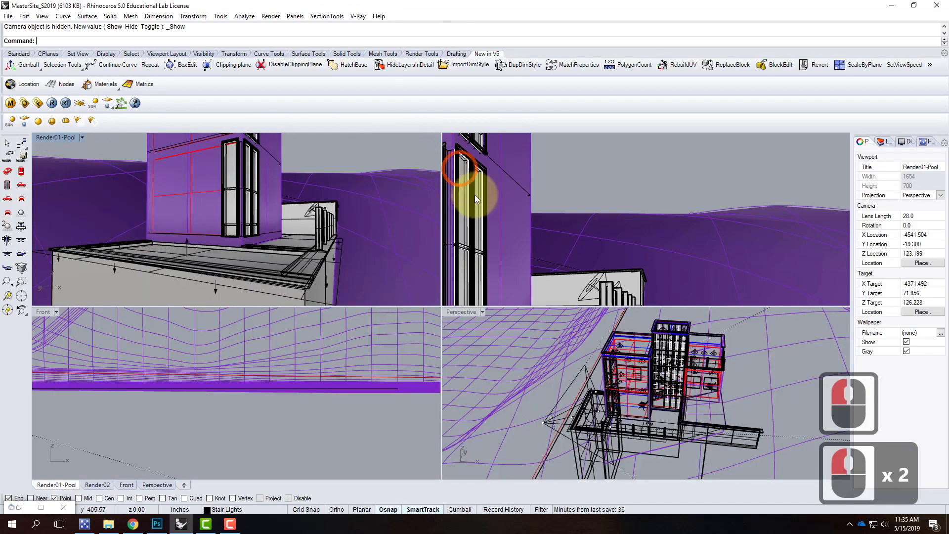
{"action": "double_click", "coordinate": [459, 312]}
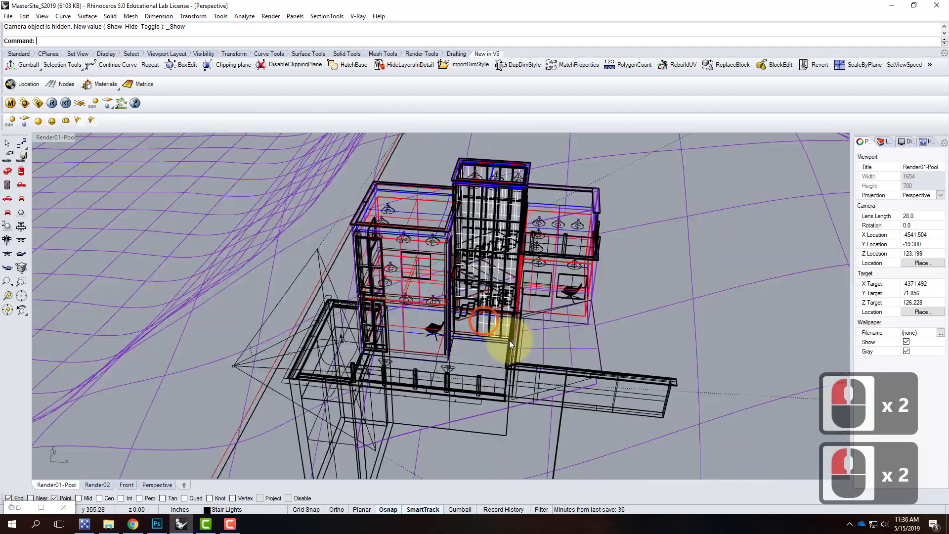
{"action": "right_click_drag", "start_coordinate": [316, 288], "coordinate": [286, 286]}
{"action": "right_click_drag", "start_coordinate": [411, 370], "coordinate": [263, 350]}
{"action": "left_click", "coordinate": [232, 382]}
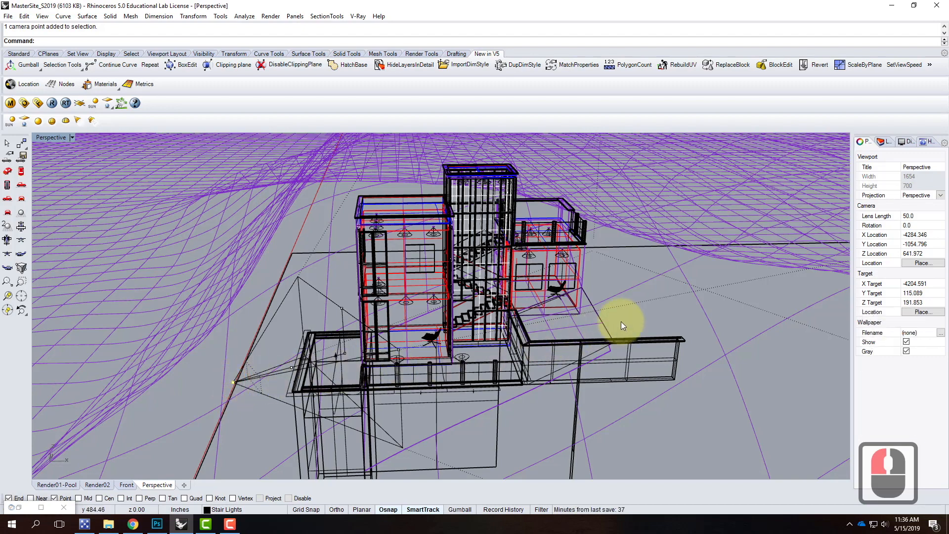
{"action": "right_click_drag", "start_coordinate": [311, 388], "coordinate": [233, 370]}
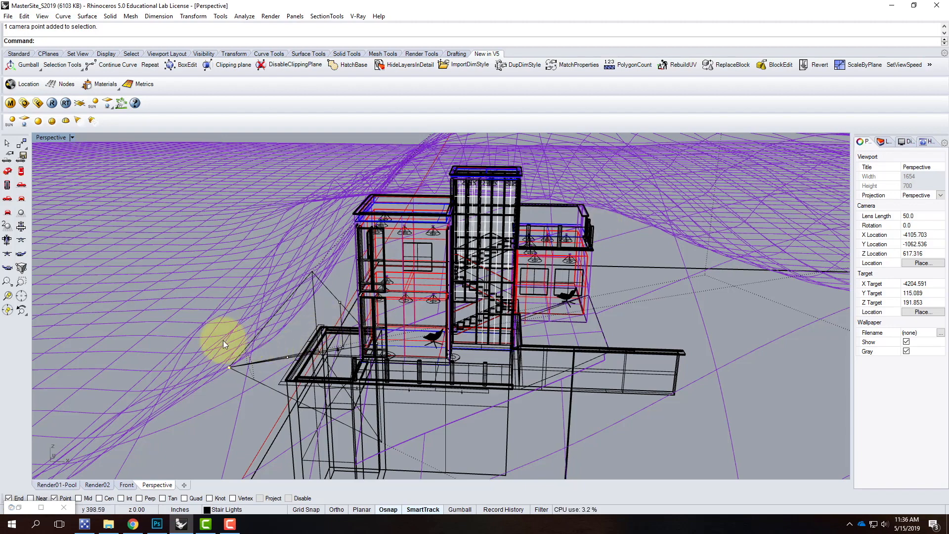
{"action": "left_click", "coordinate": [229, 382]}
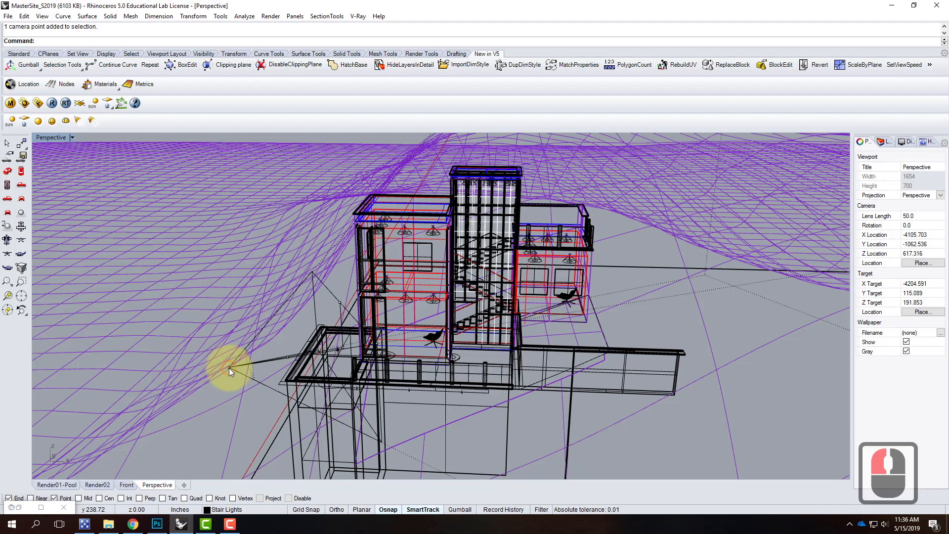
{"action": "left_click", "coordinate": [230, 367]}
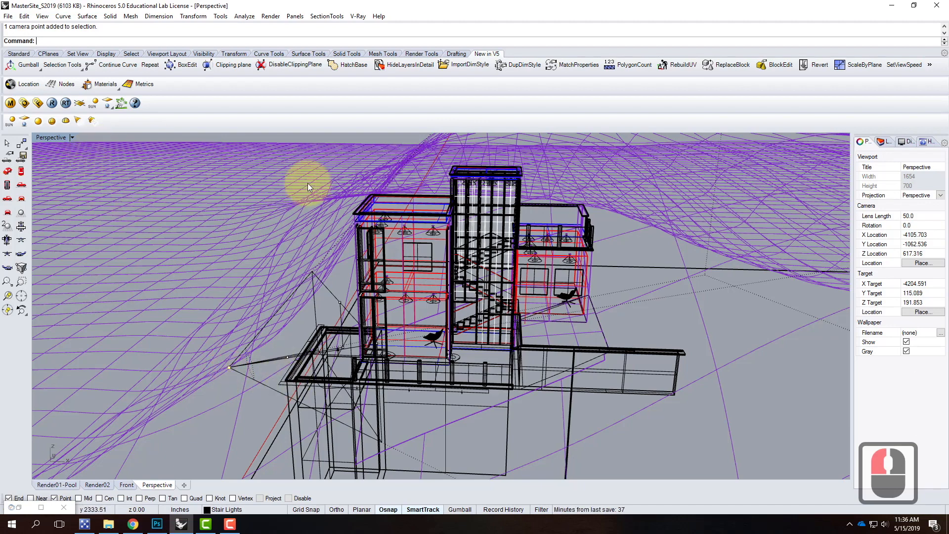
- Measure the distance from the Render01-Pool camera point to the nearest corner of the pool deck
{"action": "type", "text": "distance"}
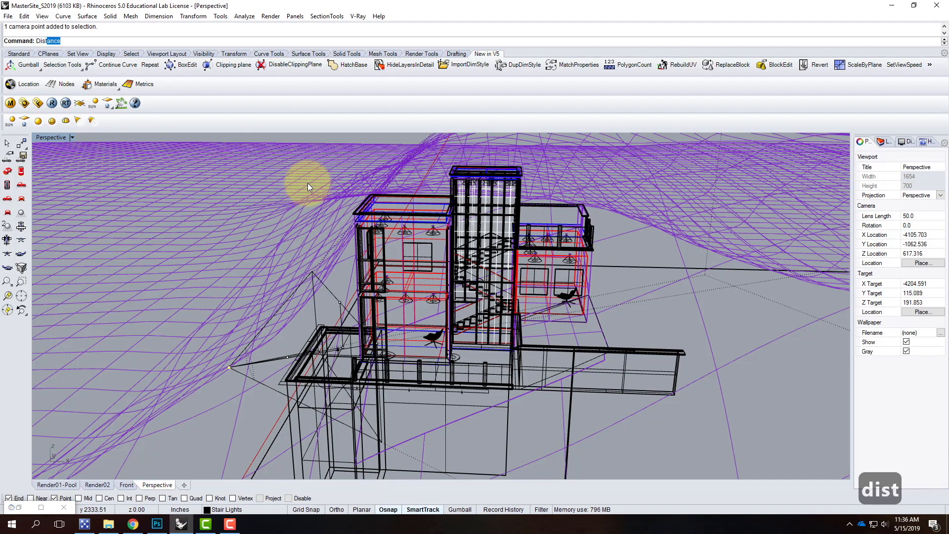
{"action": "key", "text": "Return"}
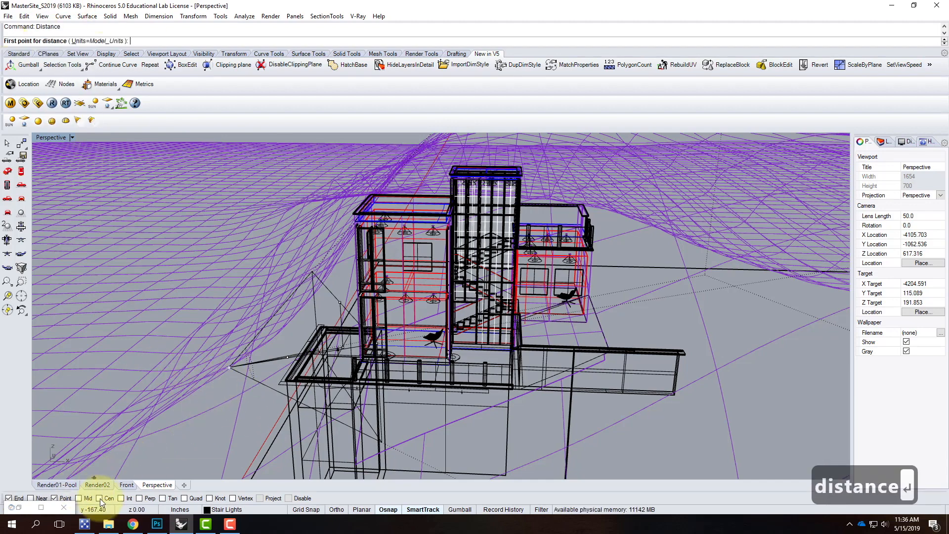
{"action": "left_click", "coordinate": [223, 374]}
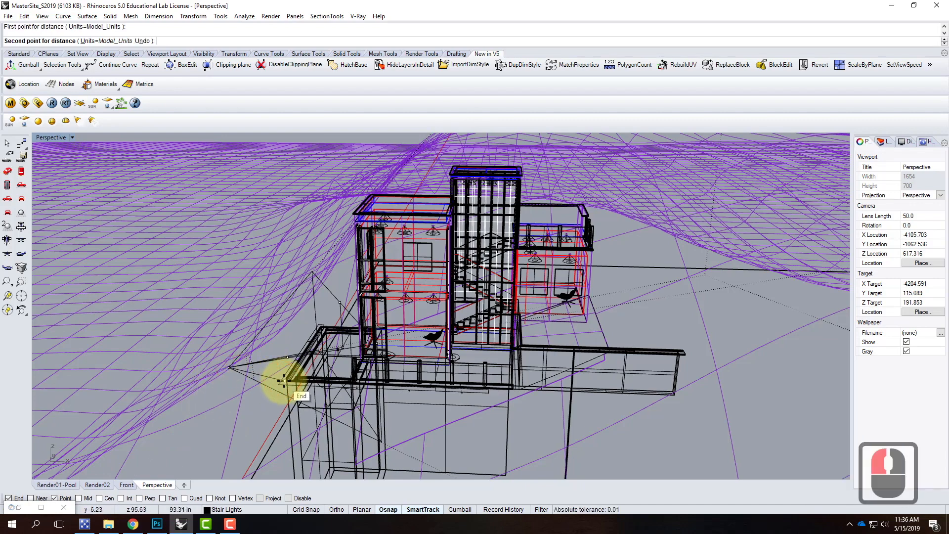
{"action": "left_click", "coordinate": [284, 381]}
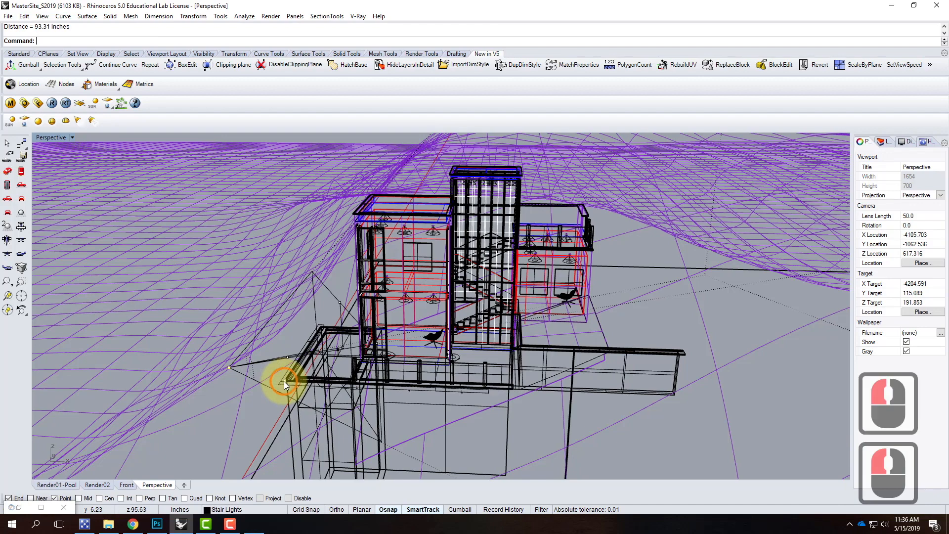
- Measure the distance from the Render01-Pool camera point to the far upper corner of the building's rear wing
{"action": "left_click", "coordinate": [229, 367]}
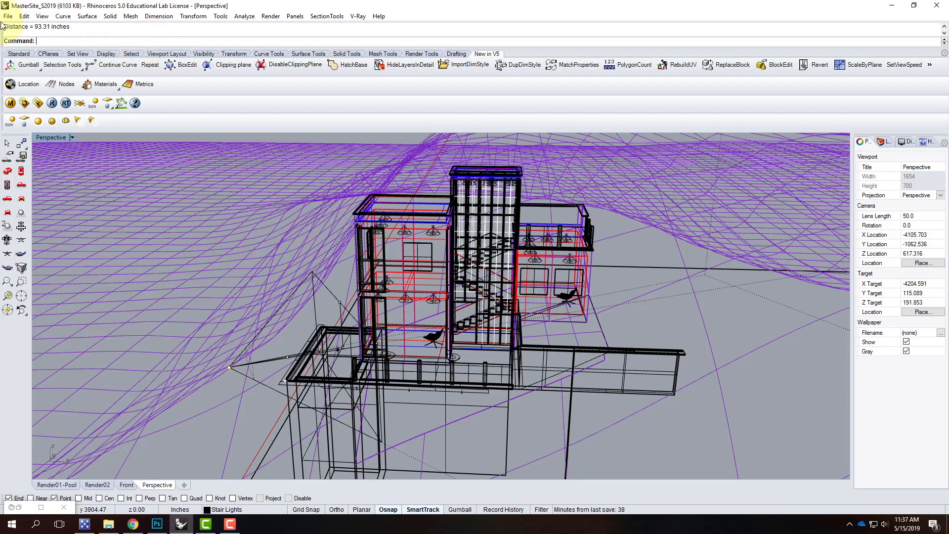
{"action": "type", "text": "distance"}
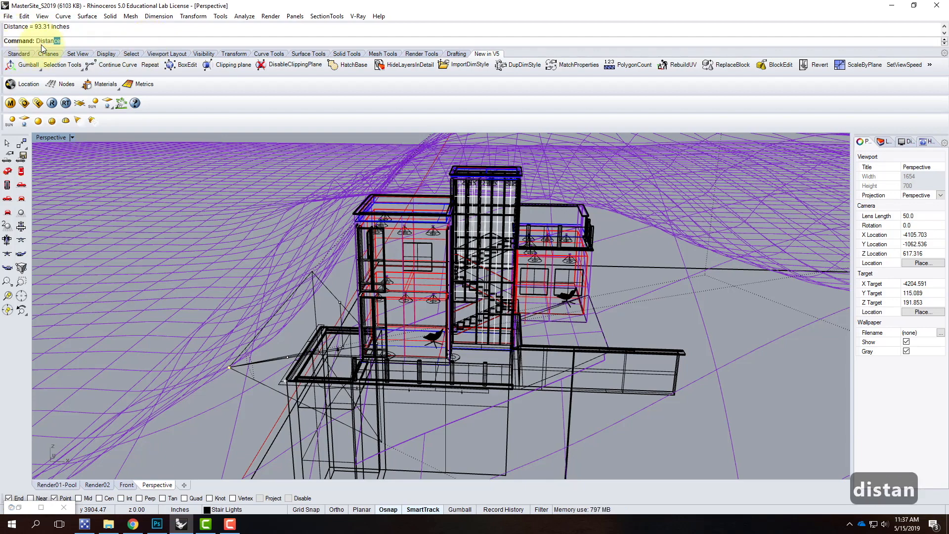
{"action": "key", "text": "Return"}
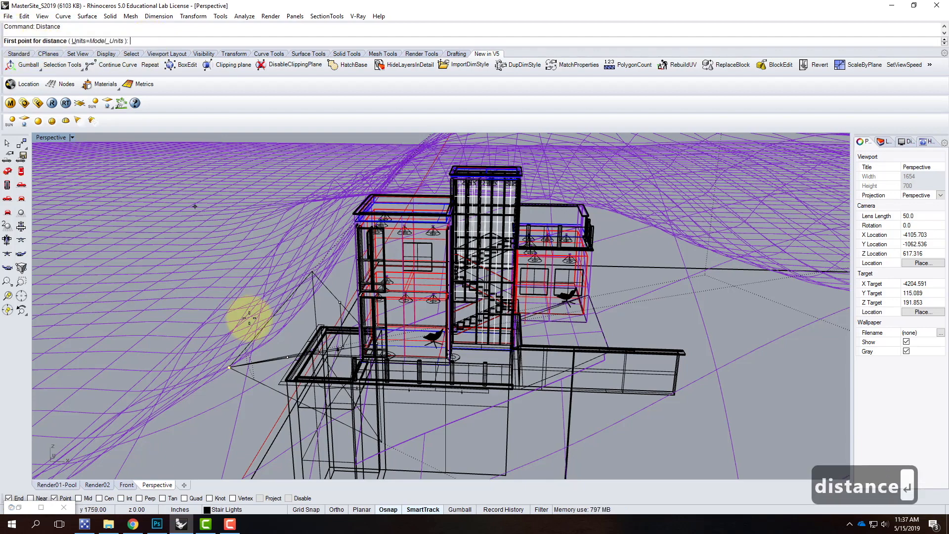
{"action": "left_click", "coordinate": [229, 367]}
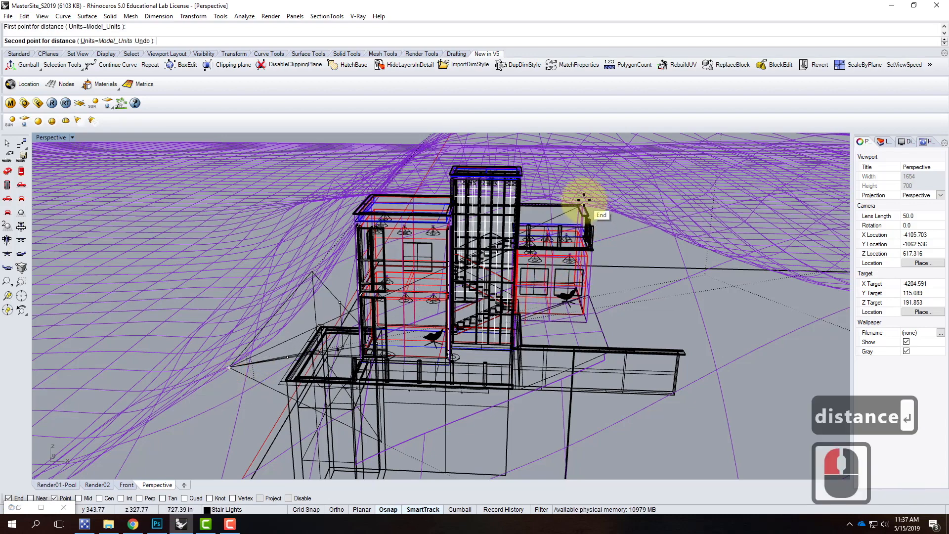
{"action": "left_click", "coordinate": [583, 204]}
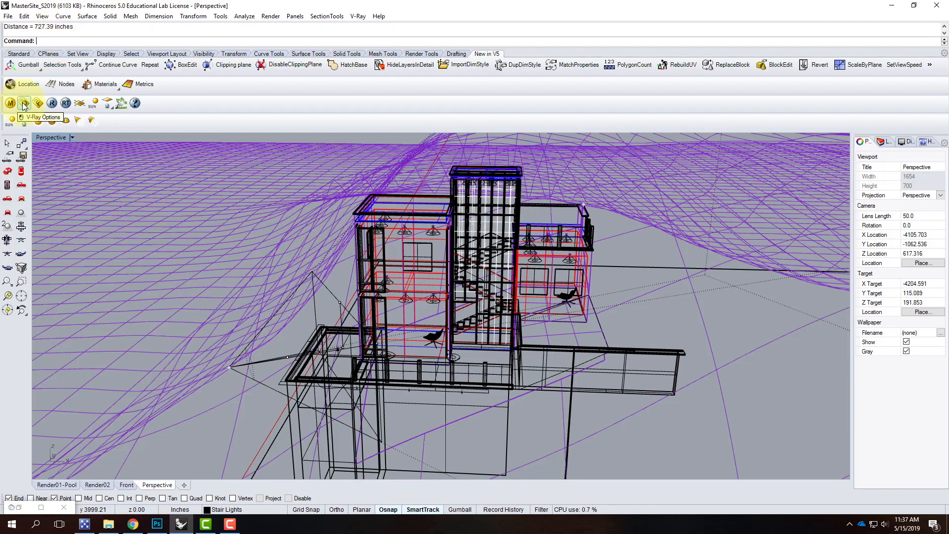
- Return to the maximized Render01-Pool viewport and set the V-Ray Z-depth channel to black 93 and white 800
{"action": "double_click", "coordinate": [51, 138]}
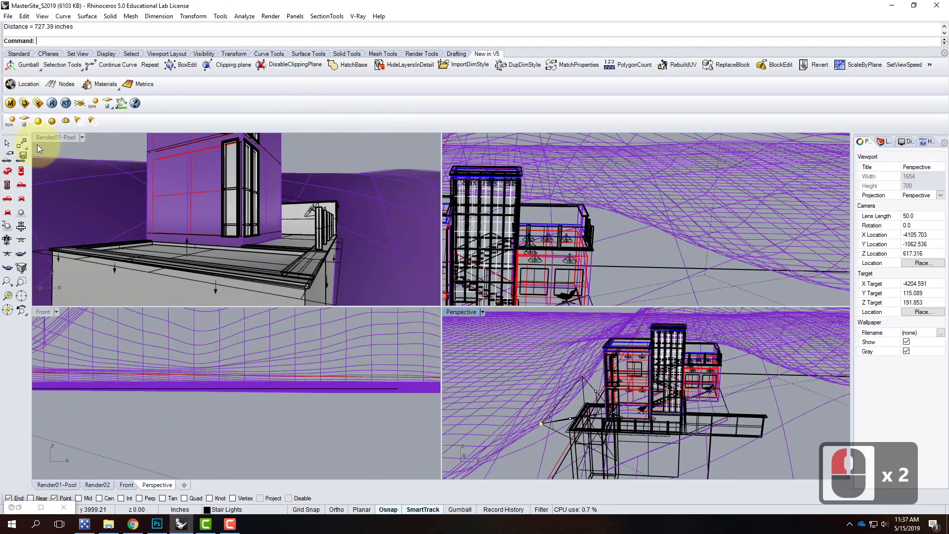
{"action": "double_click", "coordinate": [56, 138]}
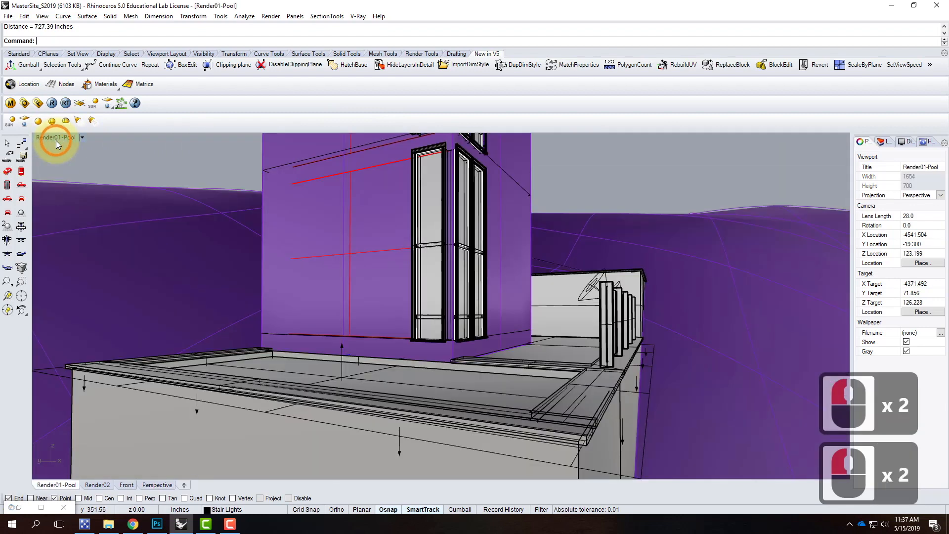
{"action": "left_click", "coordinate": [24, 104]}
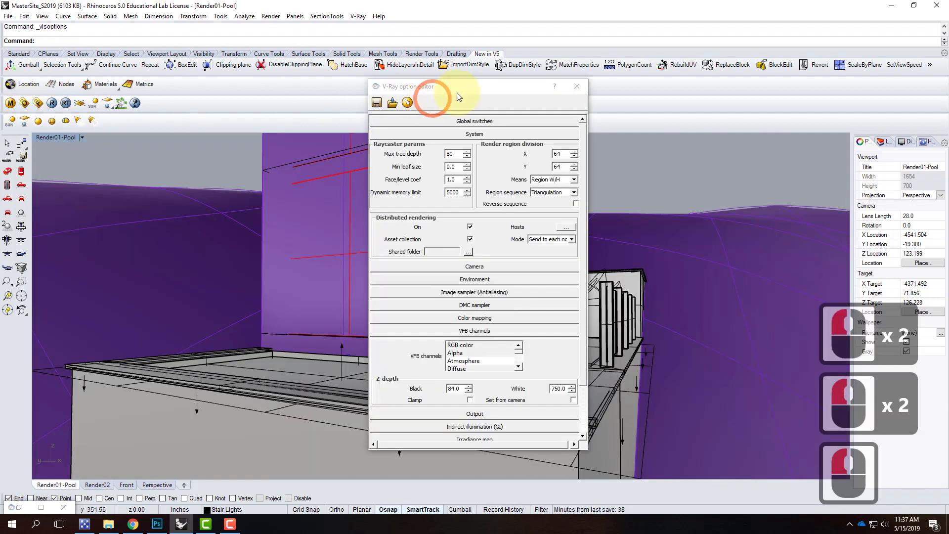
{"action": "left_click", "coordinate": [461, 133]}
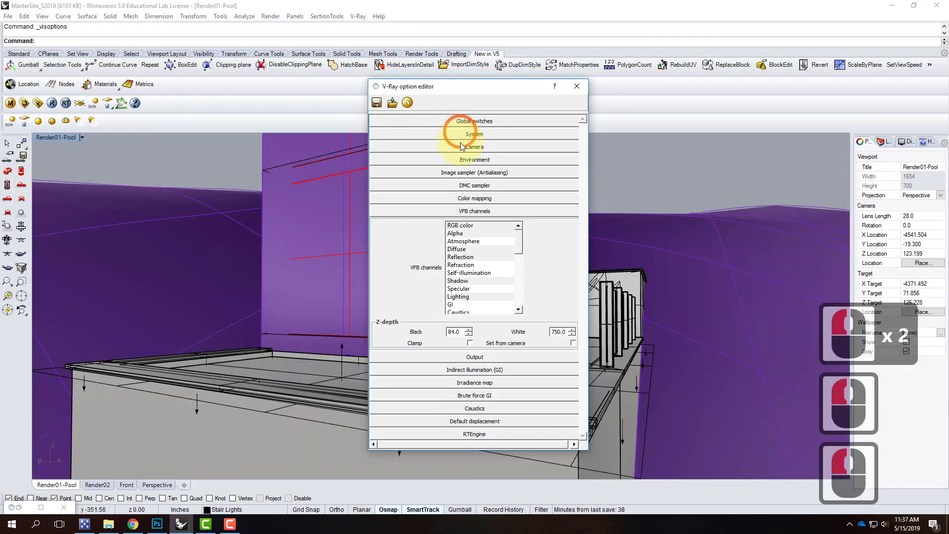
{"action": "left_click", "coordinate": [459, 213]}
{"action": "left_click", "coordinate": [416, 210]}
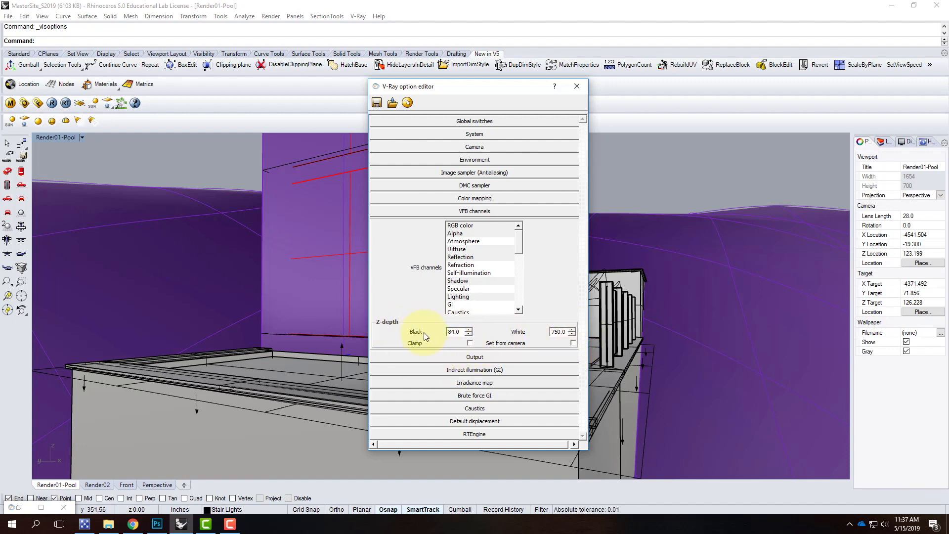
{"action": "double_click", "coordinate": [453, 332]}
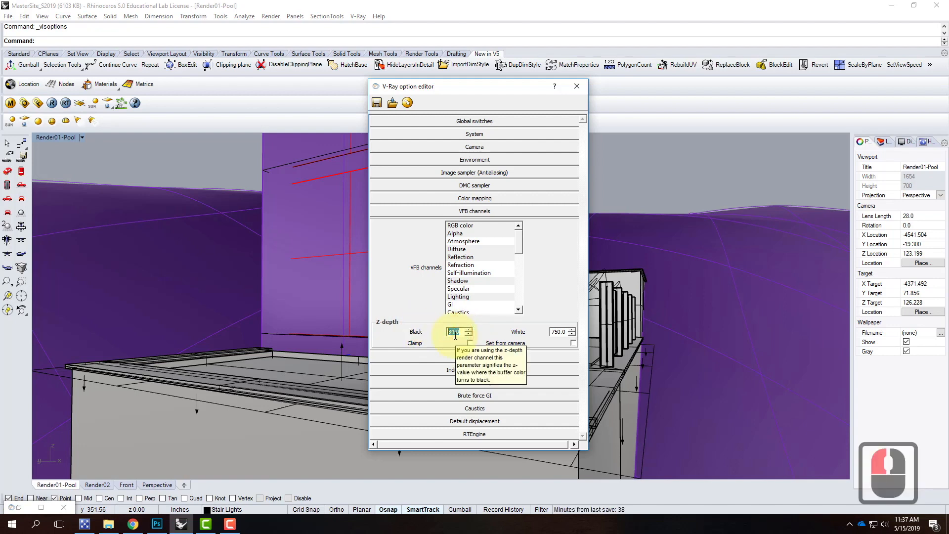
{"action": "type", "text": "93"}
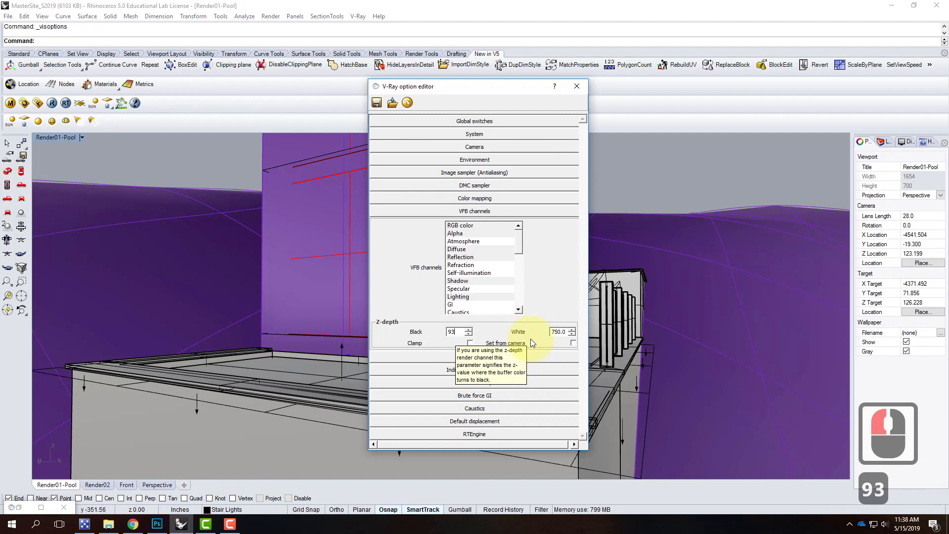
{"action": "double_click", "coordinate": [556, 331]}
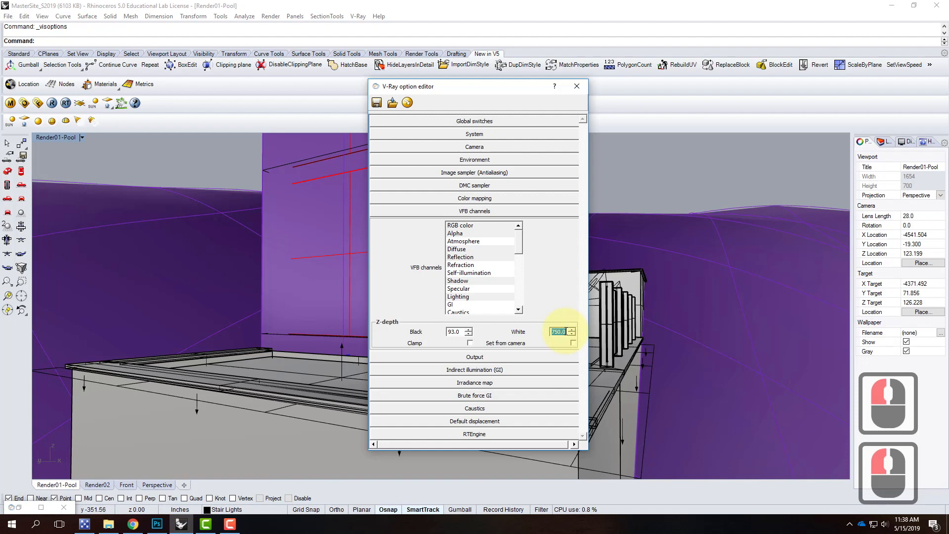
{"action": "type", "text": "800"}
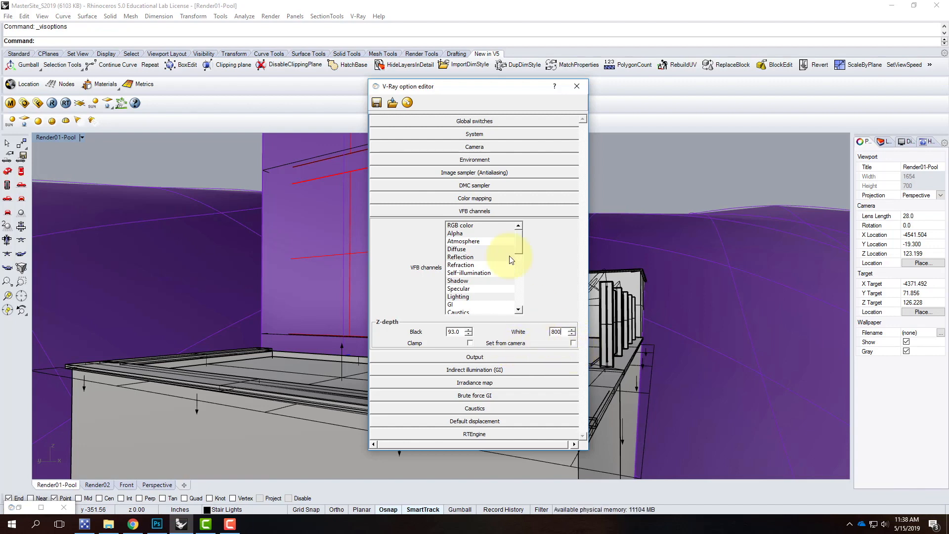
- Set the V-Ray render output size to 236 wide by 100 high
{"action": "left_click", "coordinate": [476, 211]}
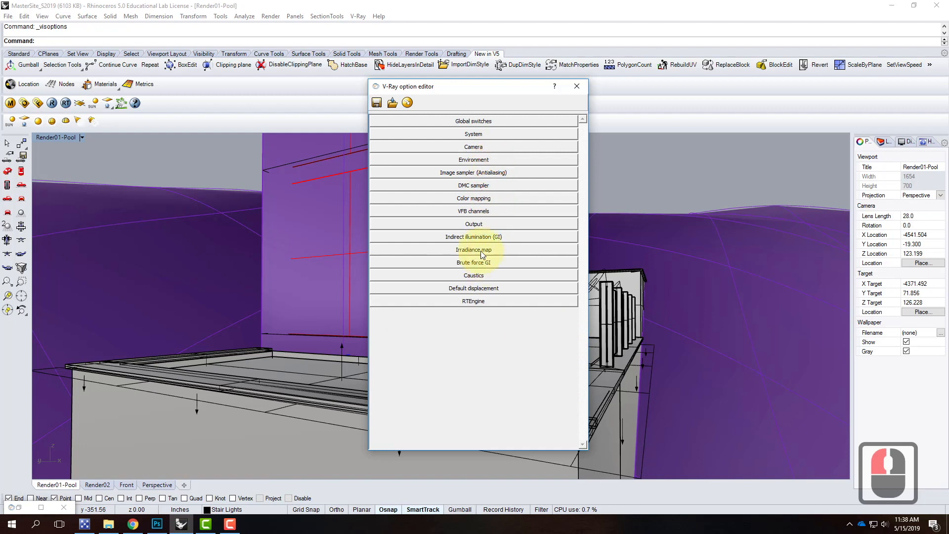
{"action": "left_click", "coordinate": [479, 224]}
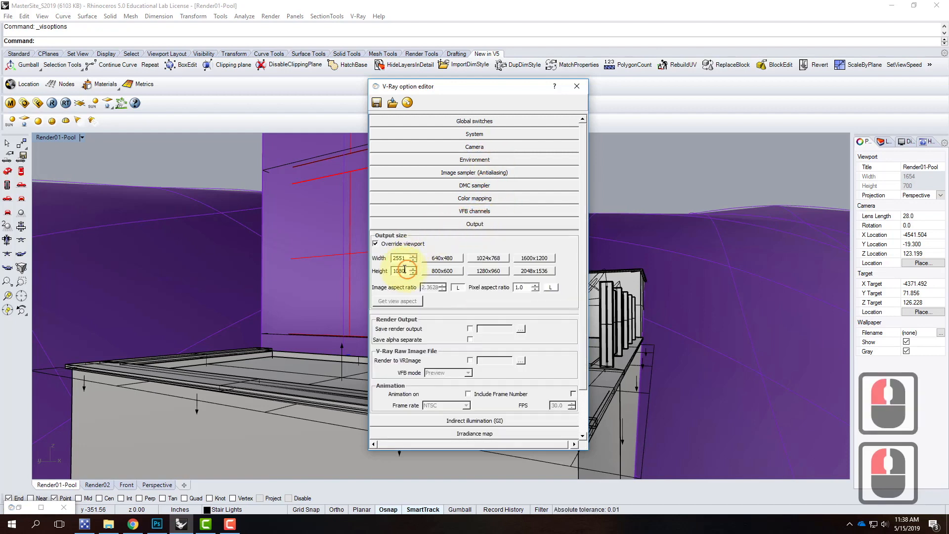
{"action": "left_click_drag", "start_coordinate": [406, 270], "coordinate": [374, 259]}
{"action": "type", "text": "100"}
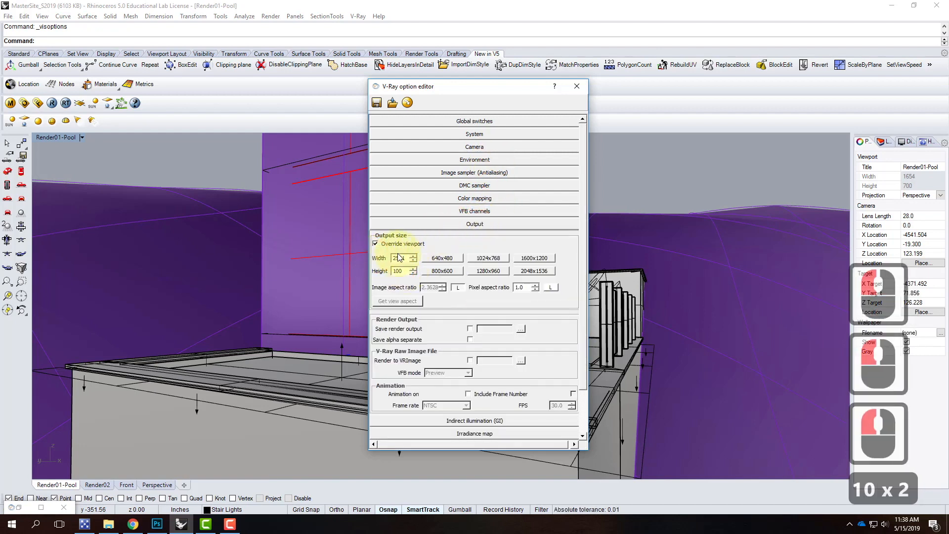
{"action": "left_click", "coordinate": [440, 275]}
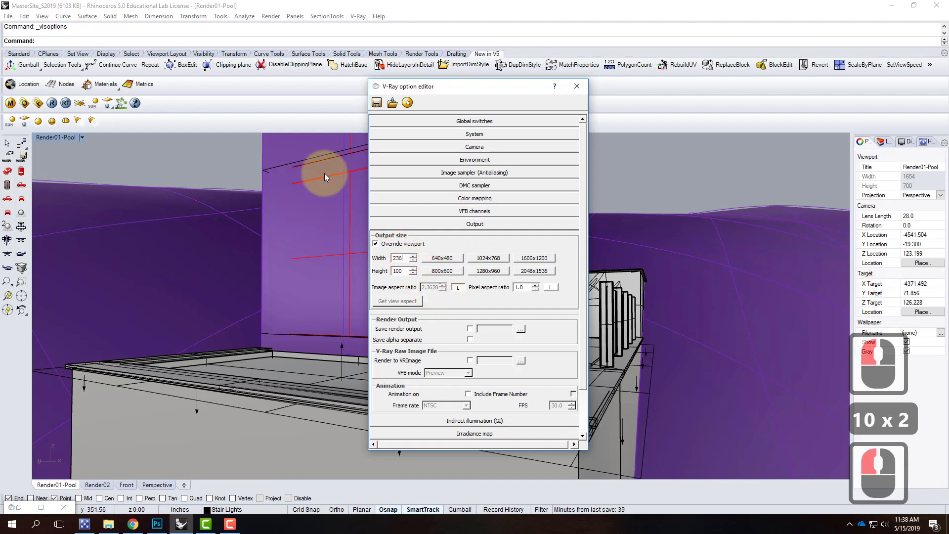
- Render the Render01-Pool view and enlarge the frame buffer window, with the image zoomed to 400%
{"action": "left_click", "coordinate": [52, 103]}
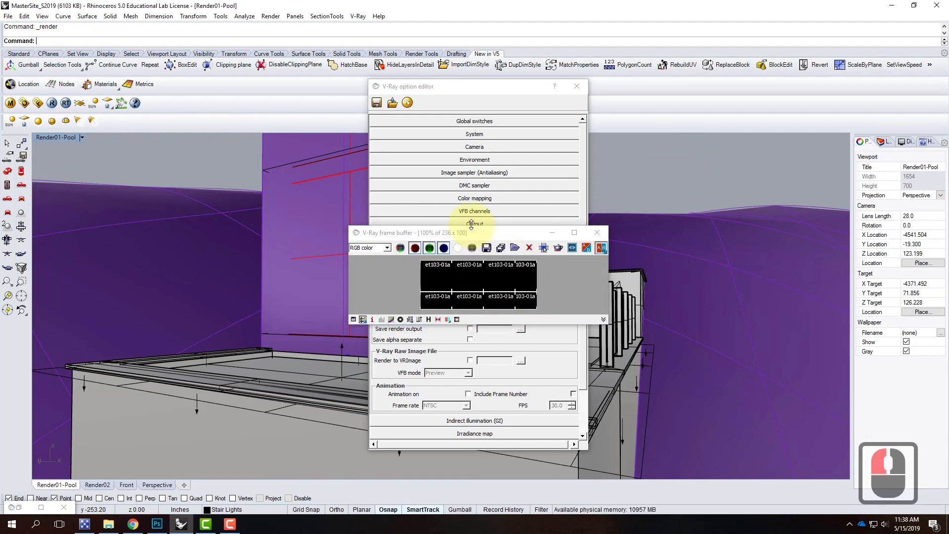
{"action": "left_click_drag", "start_coordinate": [470, 234], "coordinate": [287, 67]}
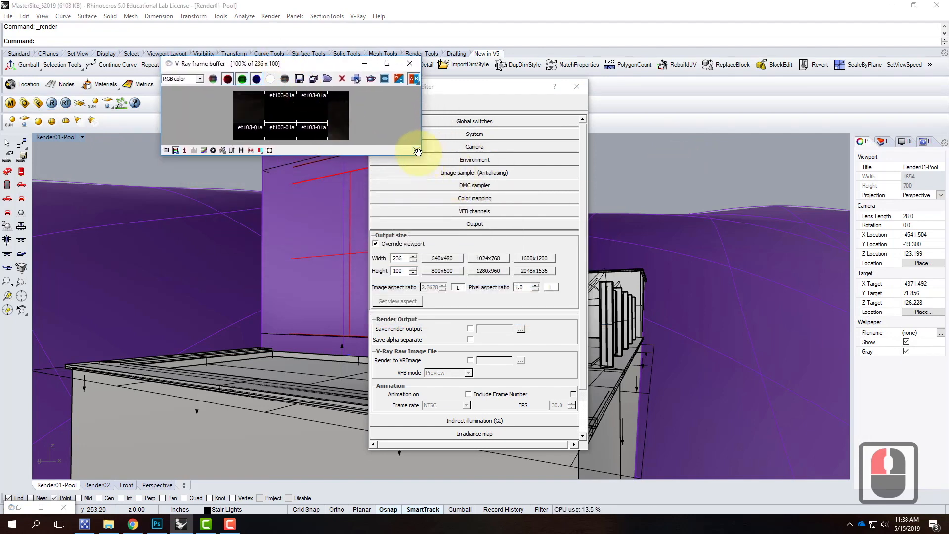
{"action": "left_click_drag", "start_coordinate": [422, 156], "coordinate": [777, 385]}
{"action": "scroll", "coordinate": [527, 223], "scroll_direction": "up", "scroll_amount": 2}
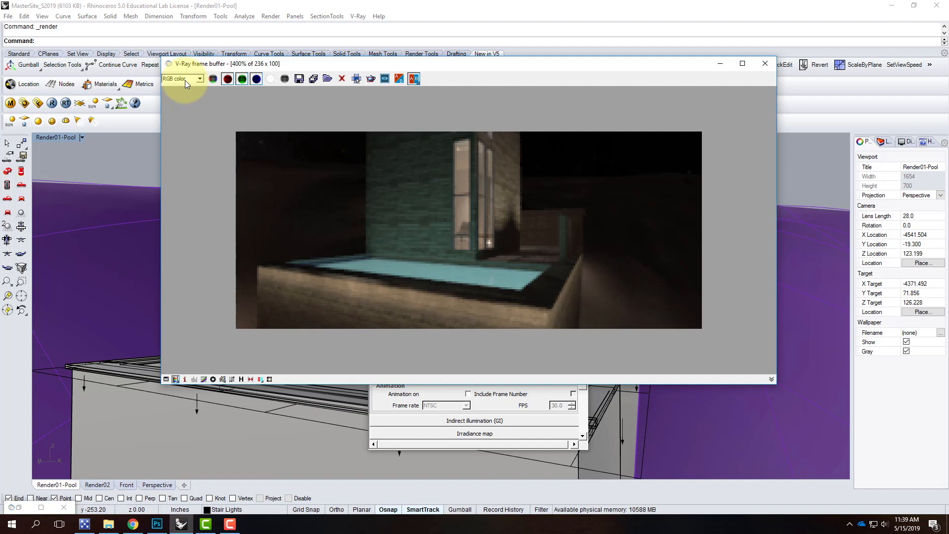
- Inspect the Alpha and ZDepth channels of the test render in the frame buffer, and close the frame buffer
{"action": "left_click", "coordinate": [199, 80]}
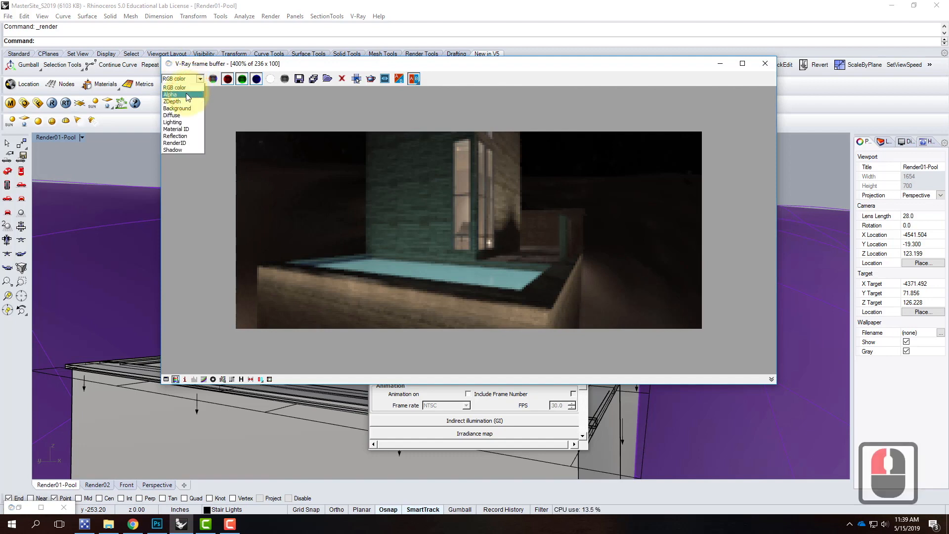
{"action": "left_click", "coordinate": [188, 95]}
{"action": "left_click", "coordinate": [203, 77]}
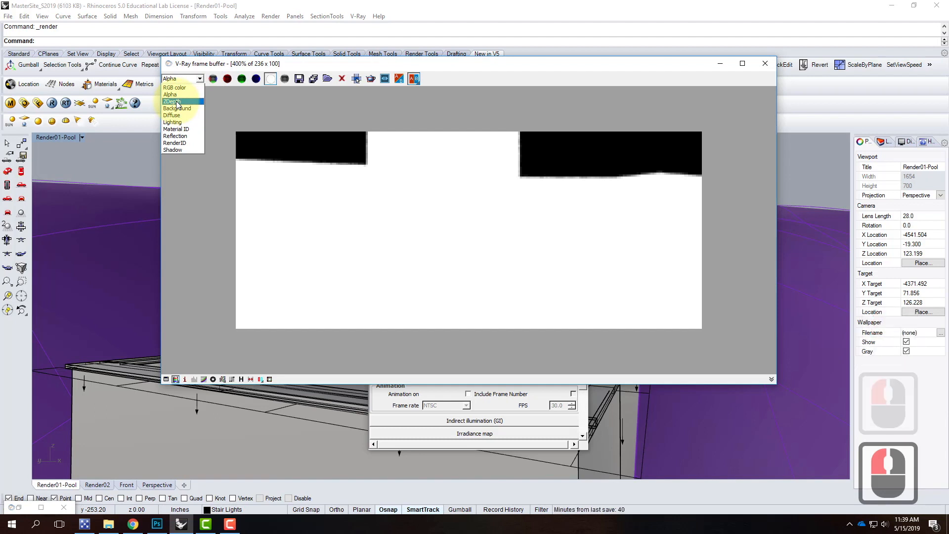
{"action": "left_click", "coordinate": [177, 102]}
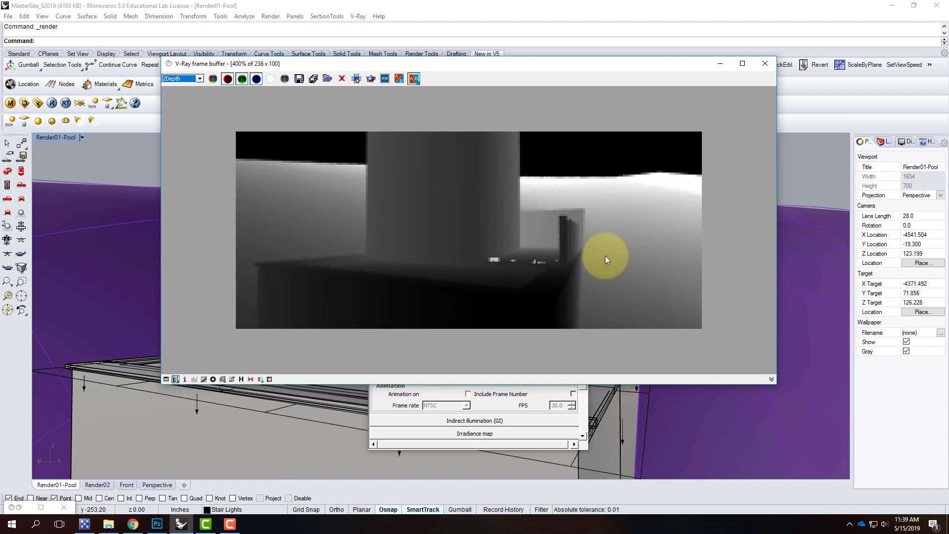
{"action": "left_click", "coordinate": [767, 63]}
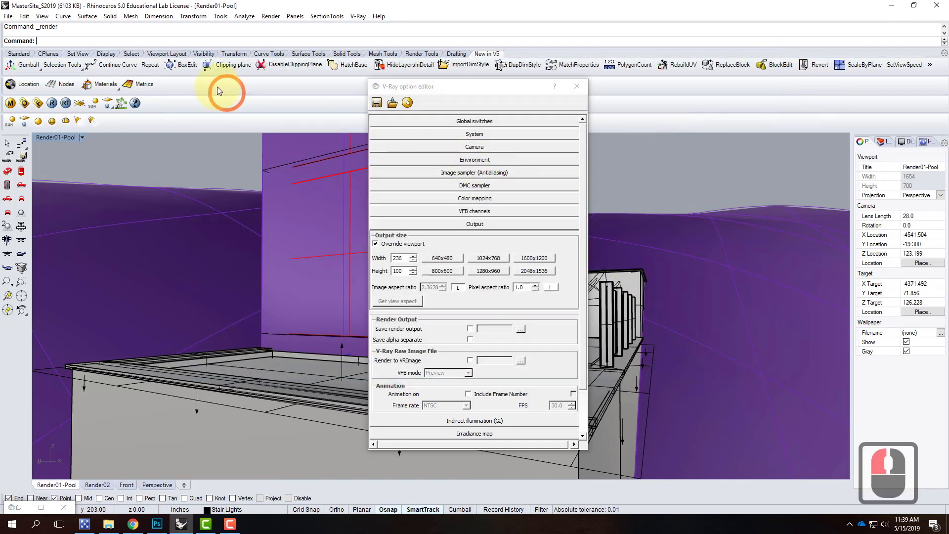
- Shrink and minimize the V-Ray progress window, and reopen the frame buffer with the last render
{"action": "left_click", "coordinate": [83, 138]}
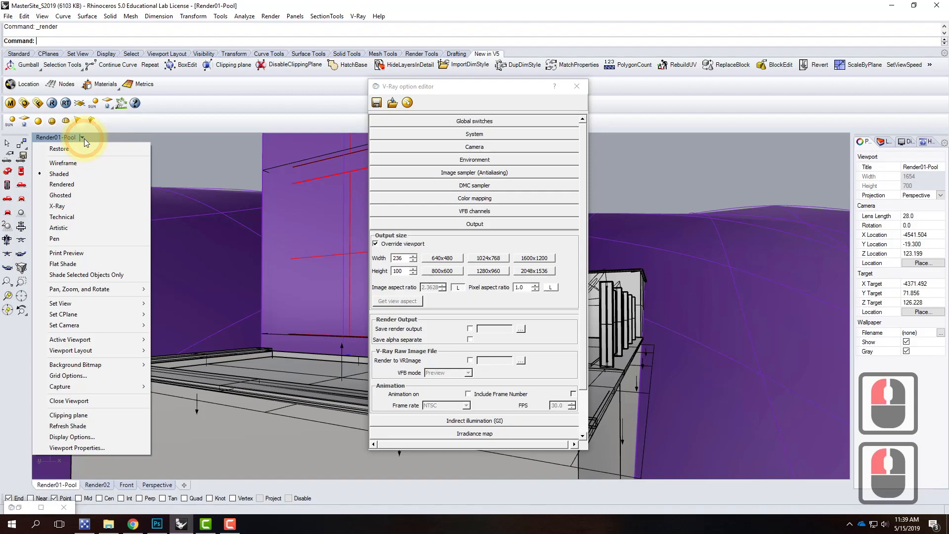
{"action": "left_click", "coordinate": [41, 507]}
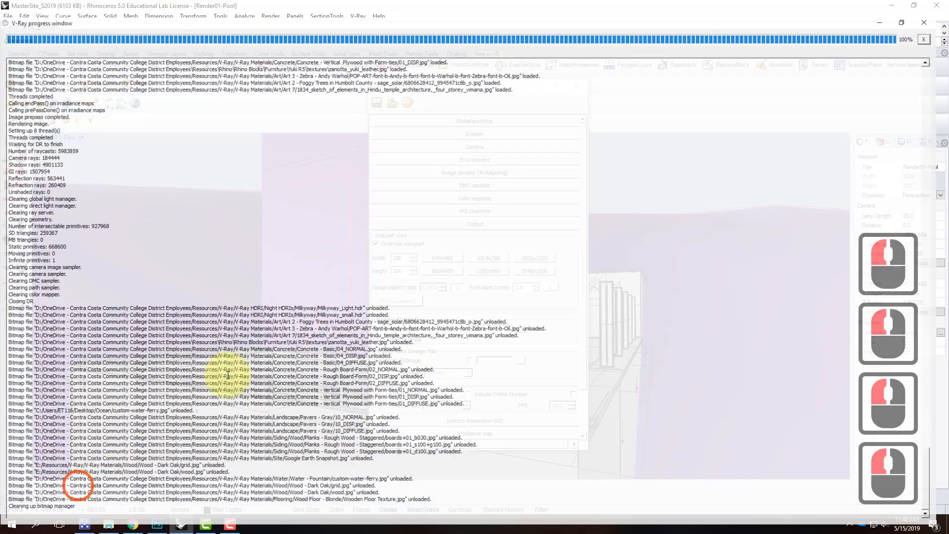
{"action": "left_click", "coordinate": [914, 5]}
{"action": "left_click_drag", "start_coordinate": [87, 20], "coordinate": [103, 42]}
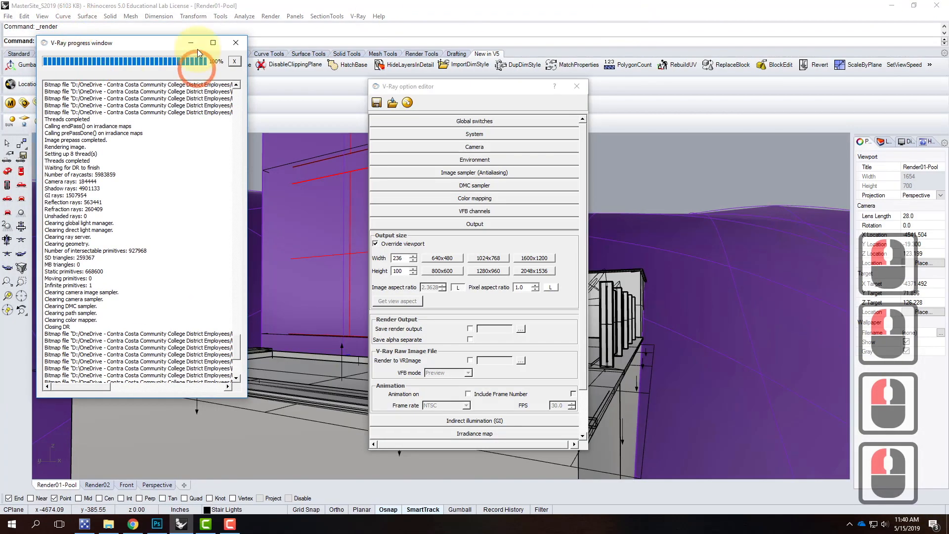
{"action": "left_click", "coordinate": [190, 43]}
{"action": "double_click", "coordinate": [121, 103]}
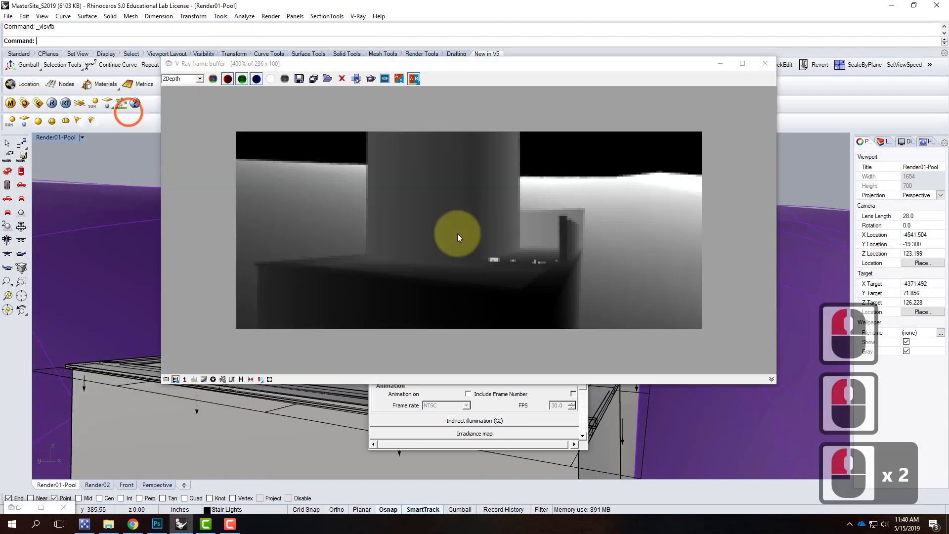
- View the file dialog for saving all render channels, cancel it without saving, and minimize the frame buffer
{"action": "left_click", "coordinate": [314, 78]}
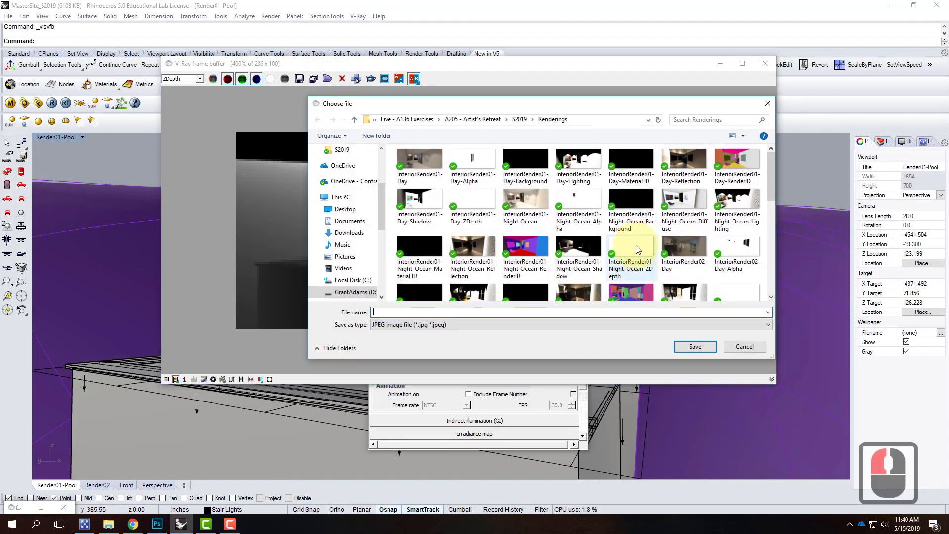
{"action": "left_click", "coordinate": [754, 349]}
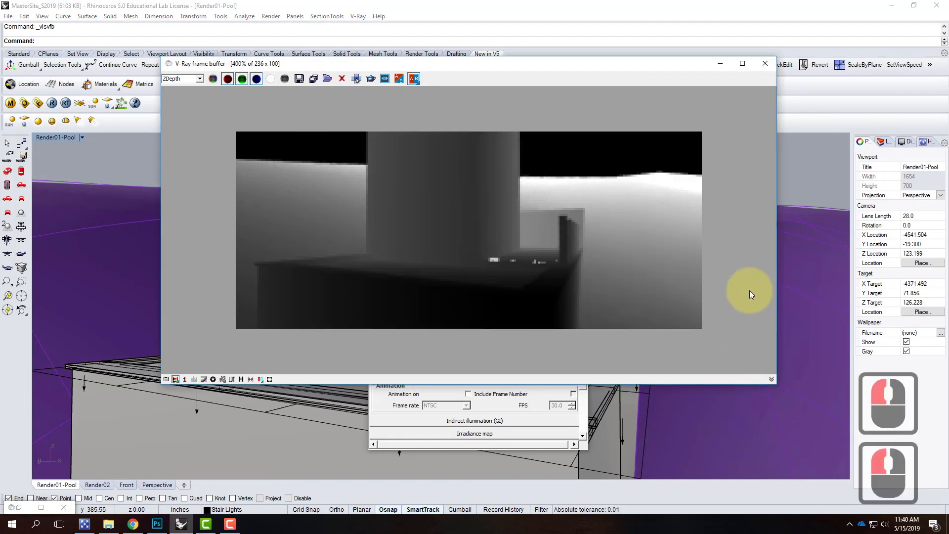
{"action": "left_click", "coordinate": [724, 70]}
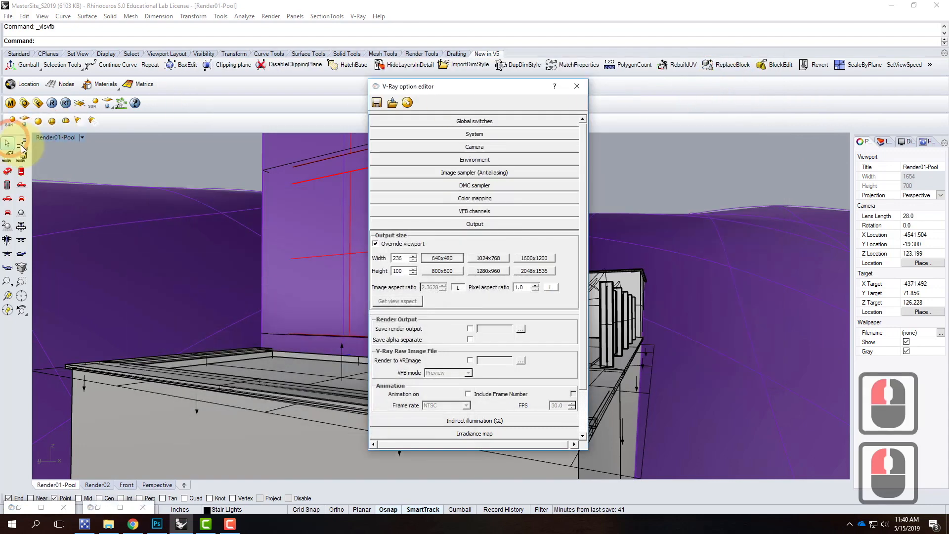
- Restore the named view Render03-Pool in the maximized viewport and close the V-Ray option editor
{"action": "left_click", "coordinate": [82, 138]}
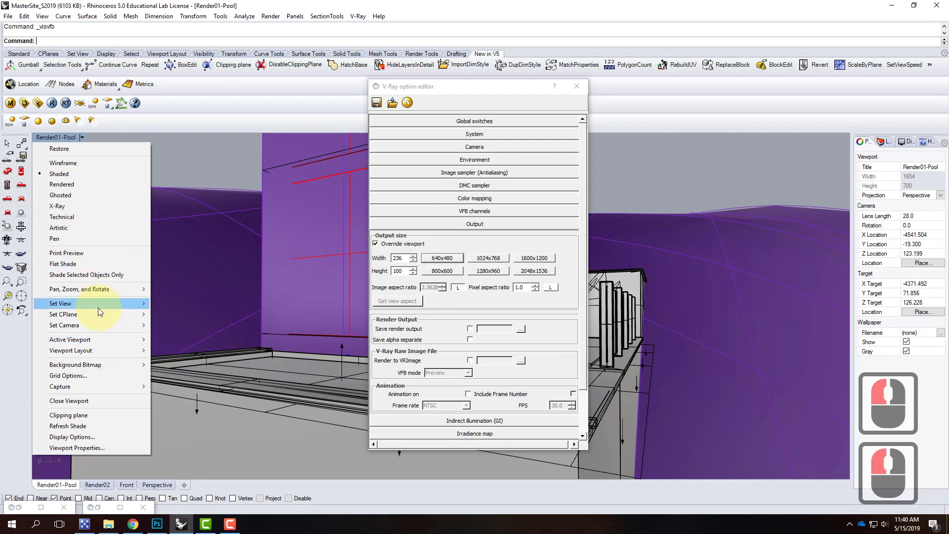
{"action": "mouse_move", "coordinate": [99, 304]}
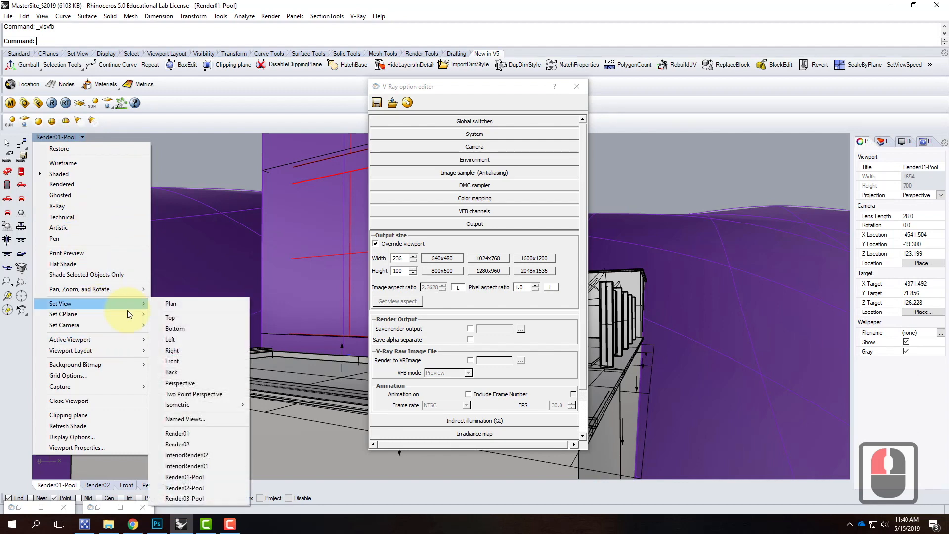
{"action": "left_click", "coordinate": [222, 497]}
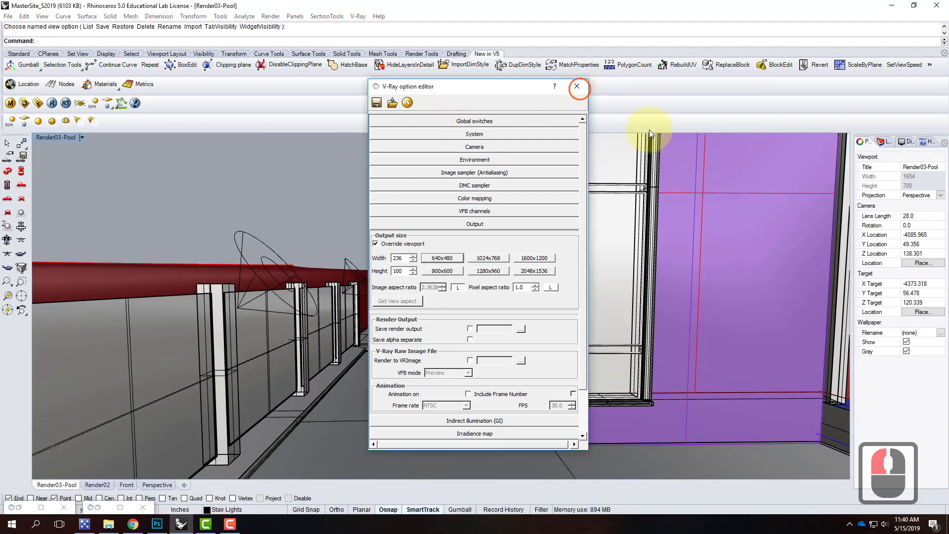
{"action": "left_click", "coordinate": [588, 89]}
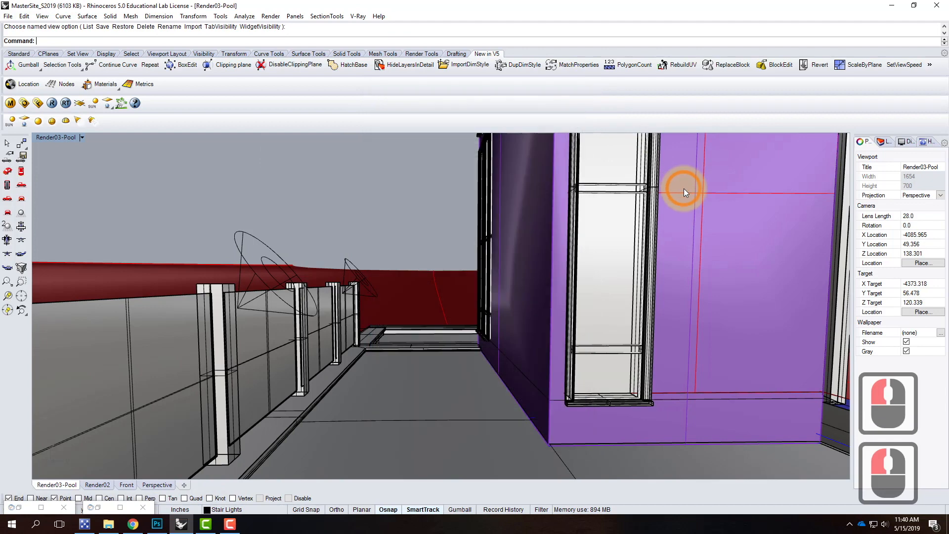
- Check the viewport's Show Camera setting, and switch from the Render03-Pool view to a maximized Perspective viewport
{"action": "left_click", "coordinate": [82, 138]}
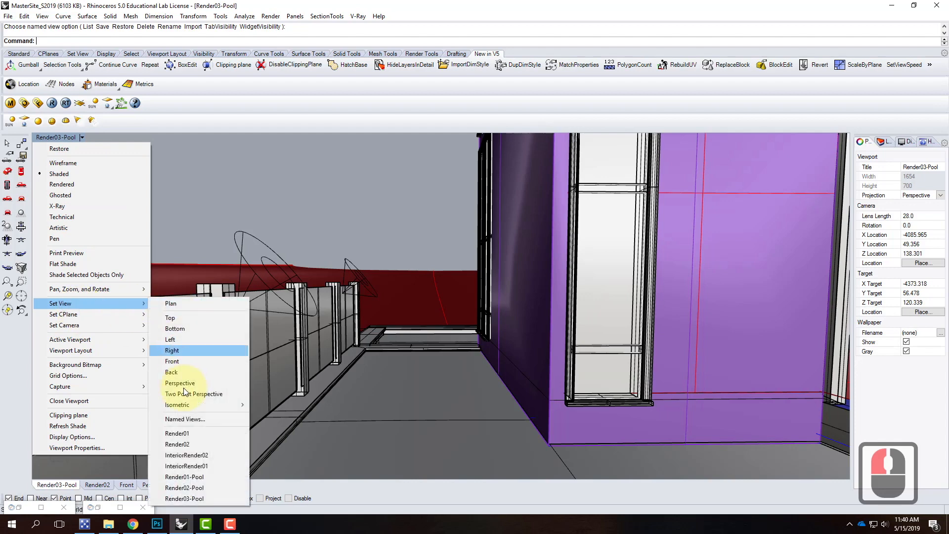
{"action": "left_click", "coordinate": [82, 324]}
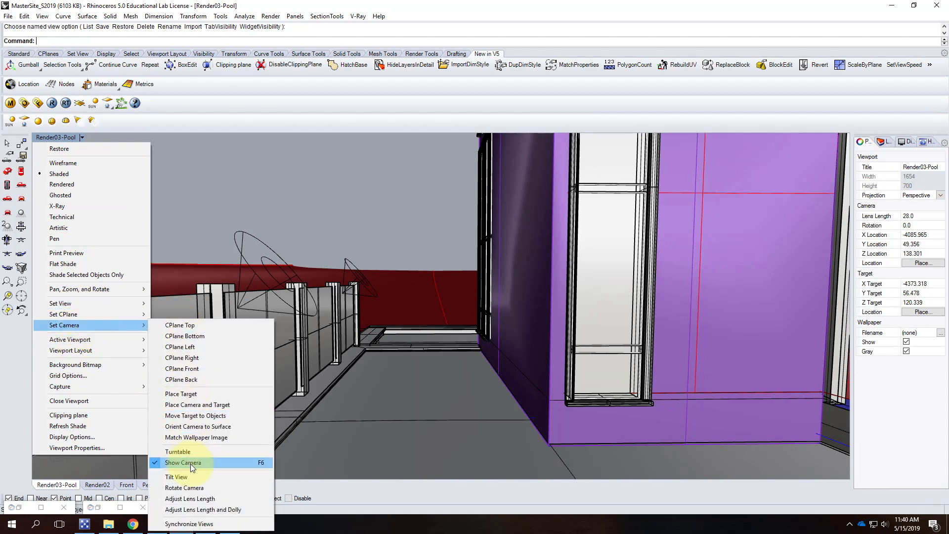
{"action": "double_click", "coordinate": [59, 137]}
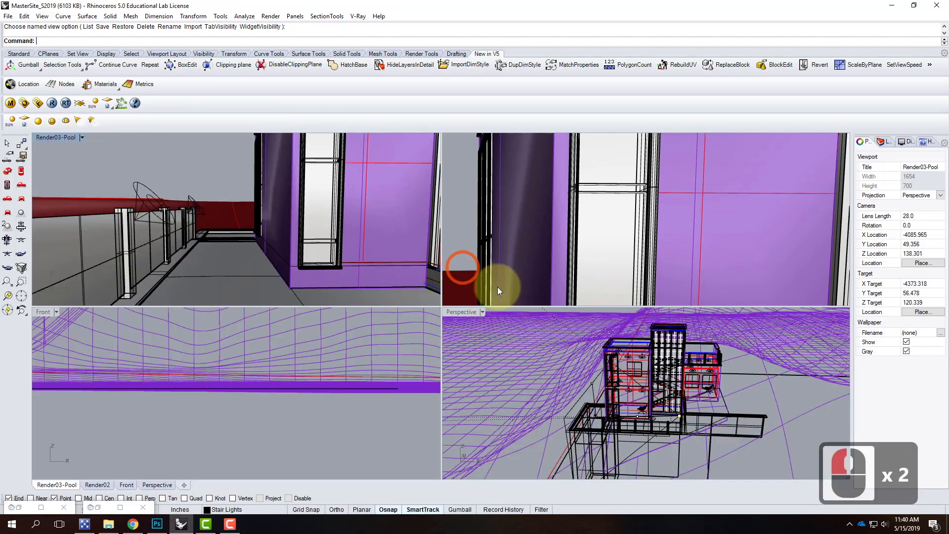
{"action": "double_click", "coordinate": [466, 312]}
{"action": "right_click_drag", "start_coordinate": [474, 379], "coordinate": [512, 353]}
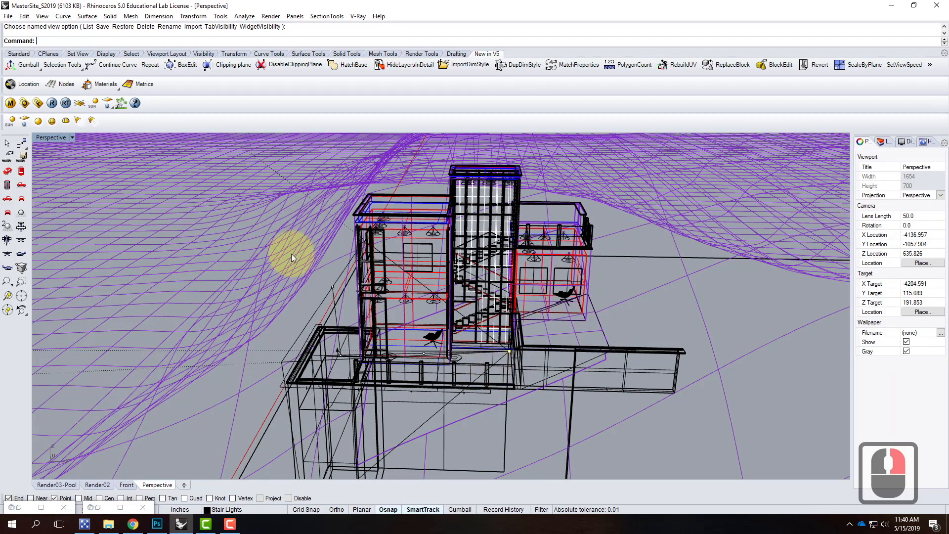
- Measure the distance between the Render03-Pool camera point and the nearest terrace railing post with the Distance command
{"action": "type", "text": "d: Distance"}
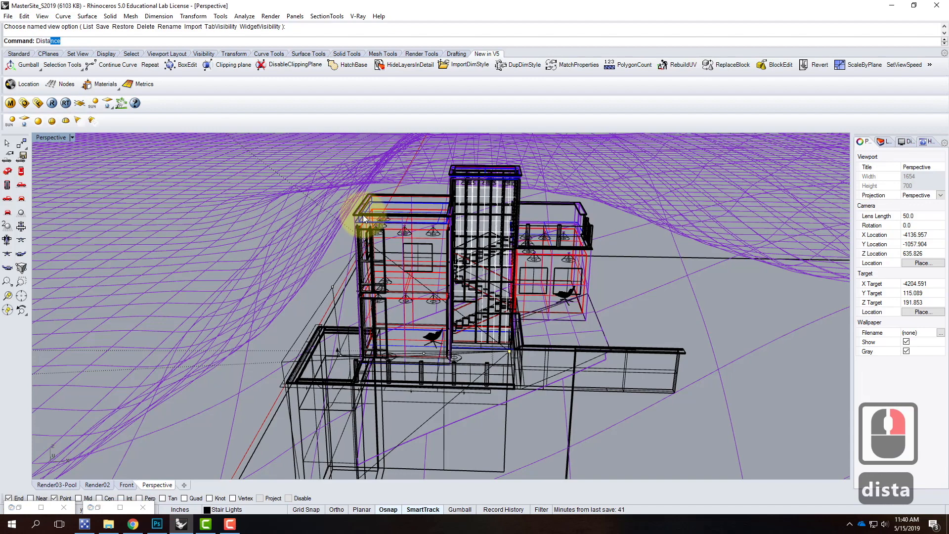
{"action": "key", "text": "Return"}
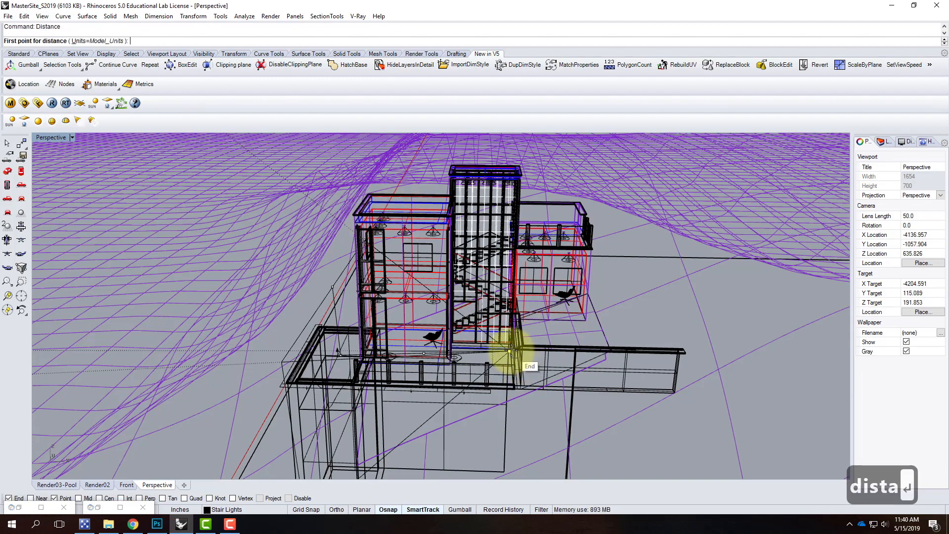
{"action": "left_click", "coordinate": [493, 358]}
{"action": "left_click", "coordinate": [517, 361]}
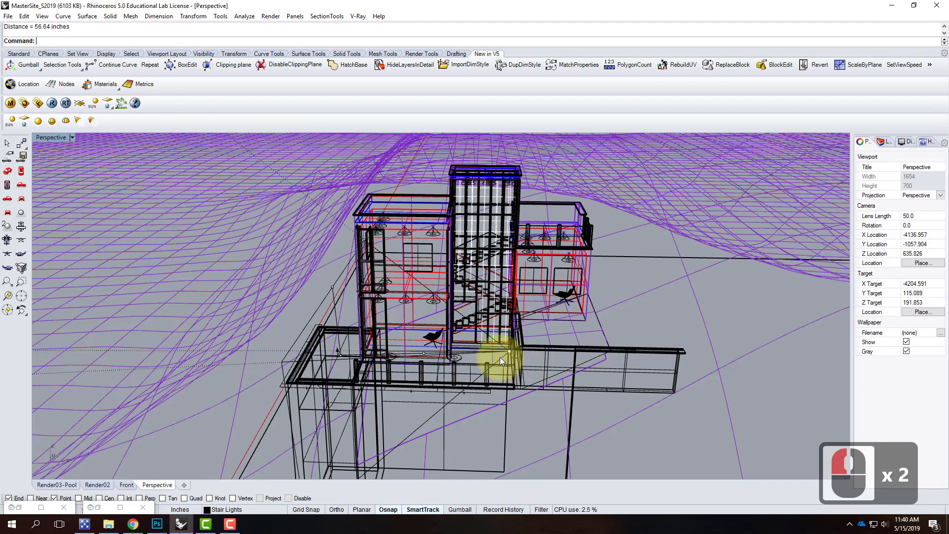
- Measure the distance between the Render03-Pool camera point and the far end of the pool
{"action": "right_click", "coordinate": [500, 357]}
{"action": "left_click", "coordinate": [297, 365]}
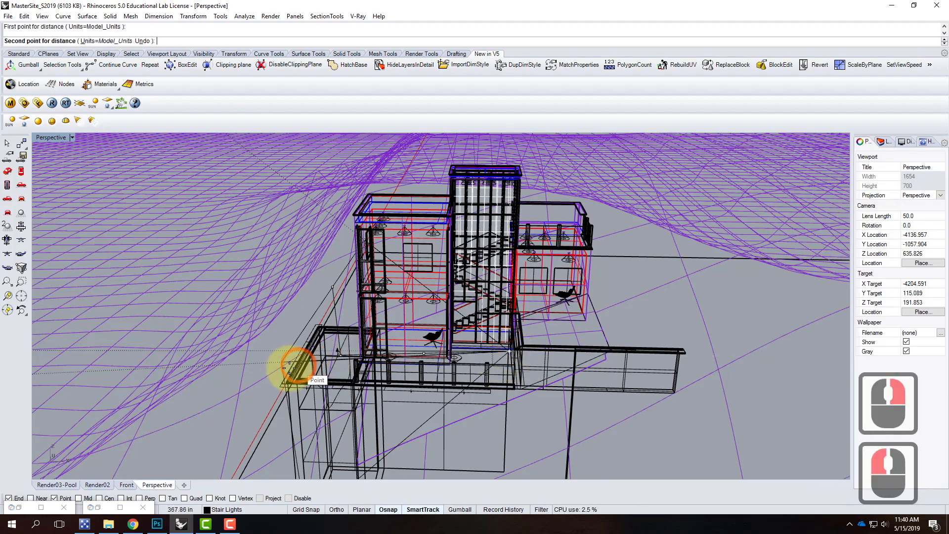
{"action": "left_click", "coordinate": [329, 360]}
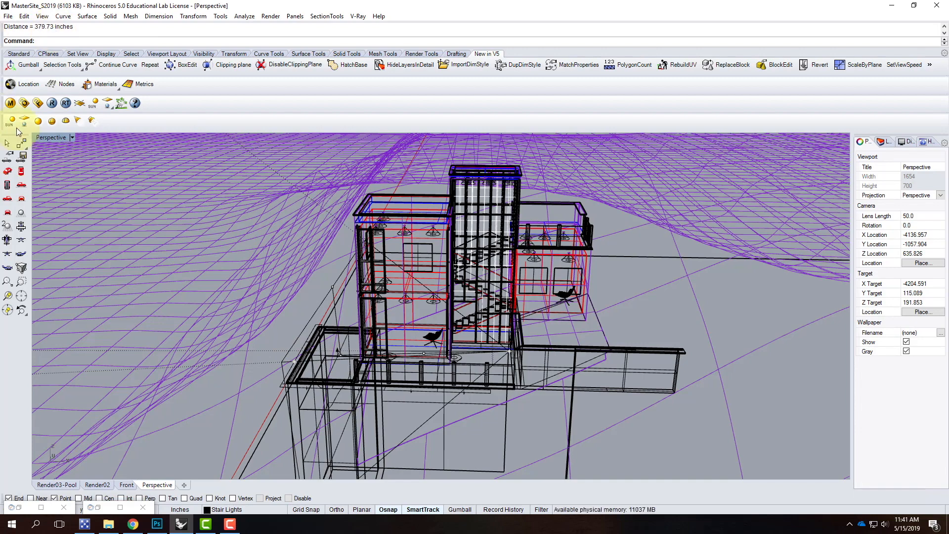
- Return to the four-viewport layout, activate Render03-Pool, and set the V-Ray Z-depth channel to black 1 and white 380
{"action": "double_click", "coordinate": [64, 137]}
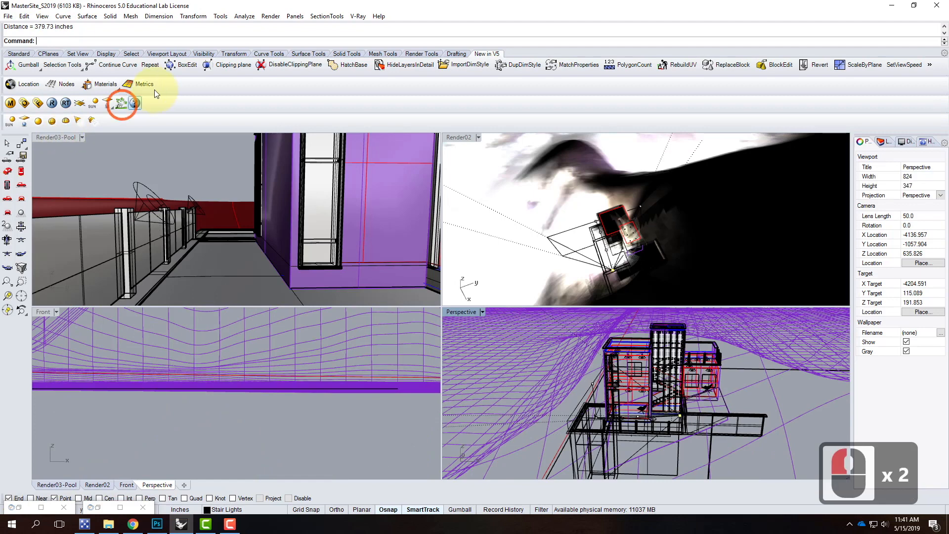
{"action": "left_click", "coordinate": [61, 135]}
{"action": "left_click", "coordinate": [23, 103]}
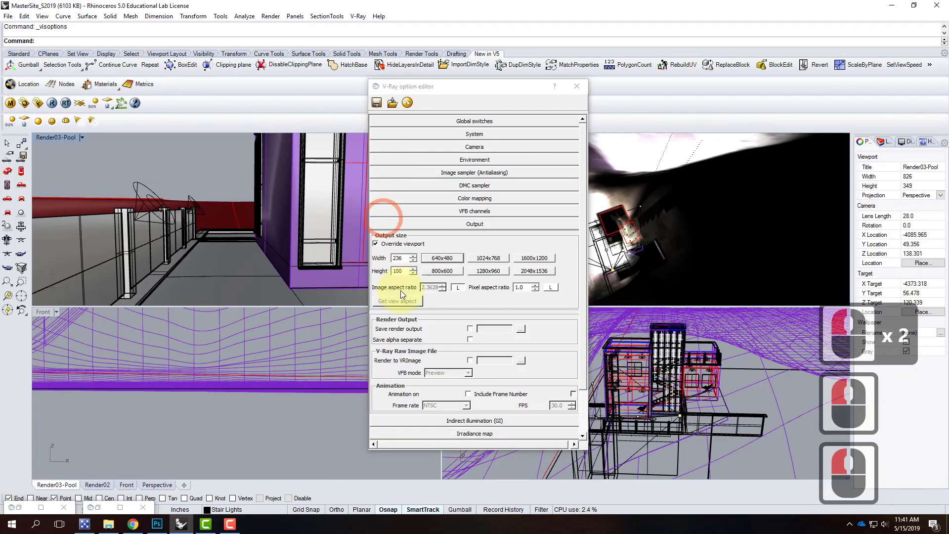
{"action": "left_click", "coordinate": [418, 224]}
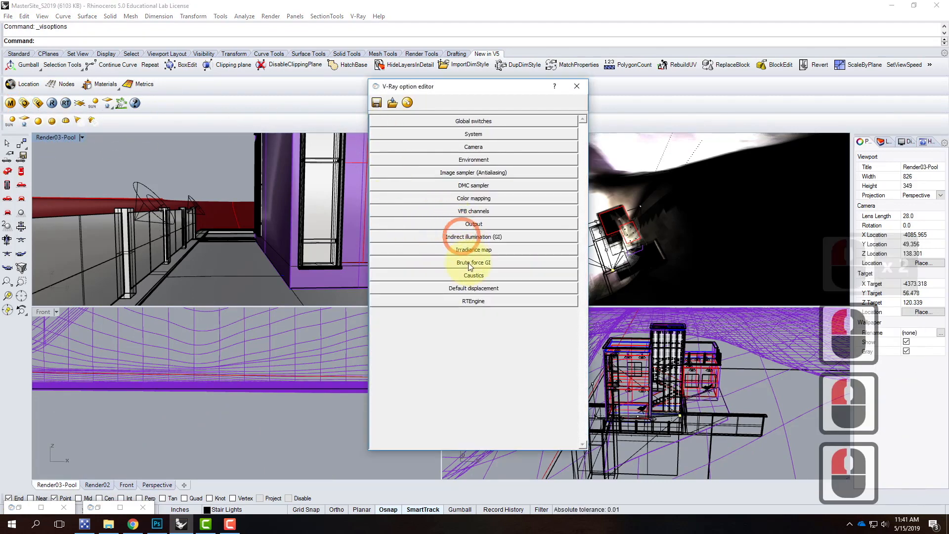
{"action": "left_click", "coordinate": [473, 212]}
{"action": "left_click", "coordinate": [459, 332]}
{"action": "left_click_drag", "start_coordinate": [460, 333], "coordinate": [392, 339]}
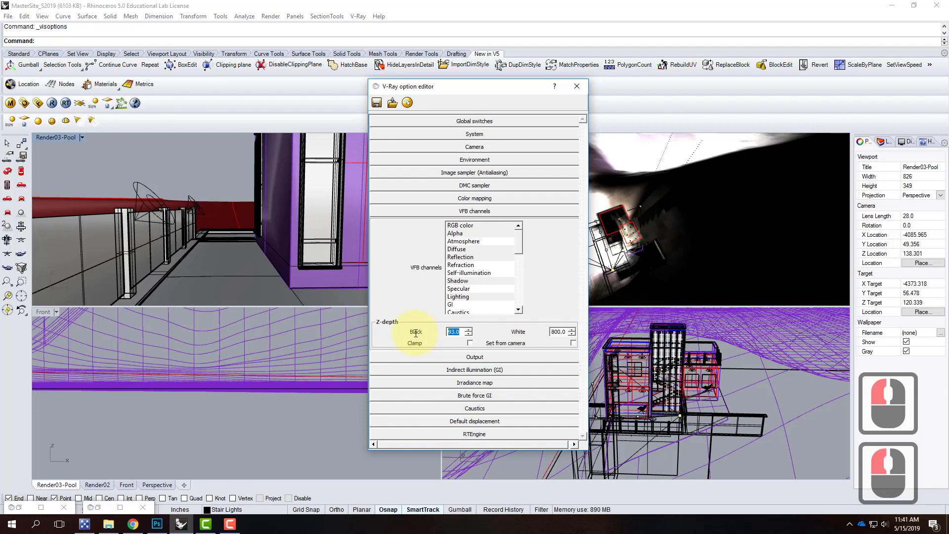
{"action": "type", "text": "1"}
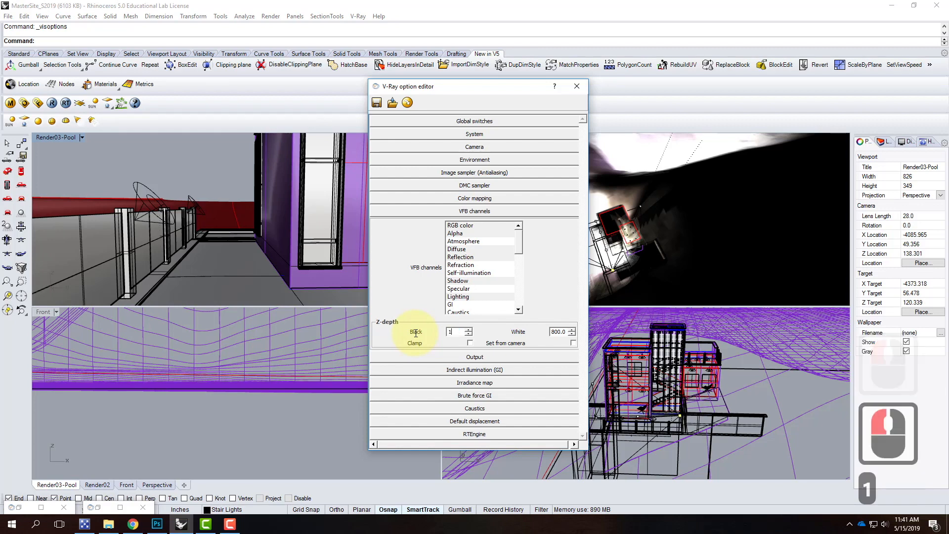
{"action": "left_click_drag", "start_coordinate": [576, 332], "coordinate": [565, 333]}
{"action": "double_click", "coordinate": [563, 332]}
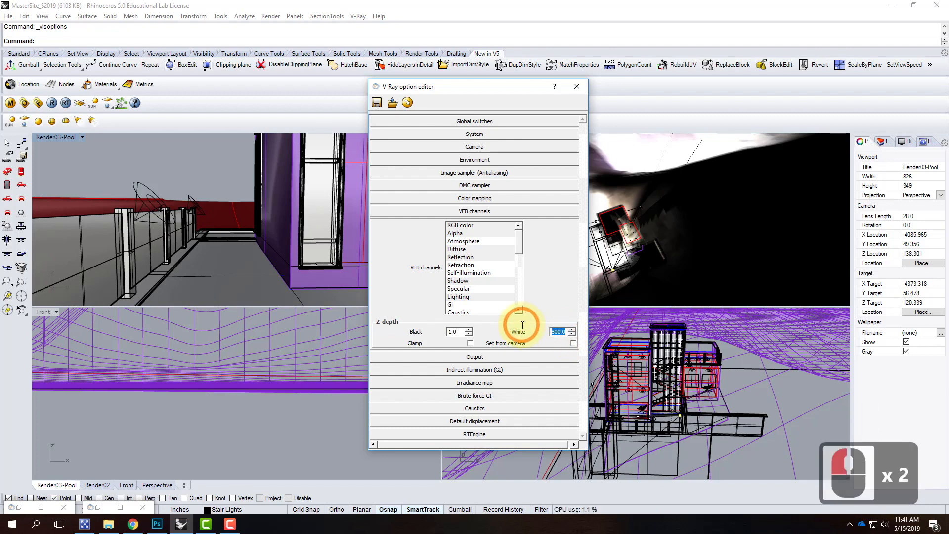
{"action": "type", "text": "380"}
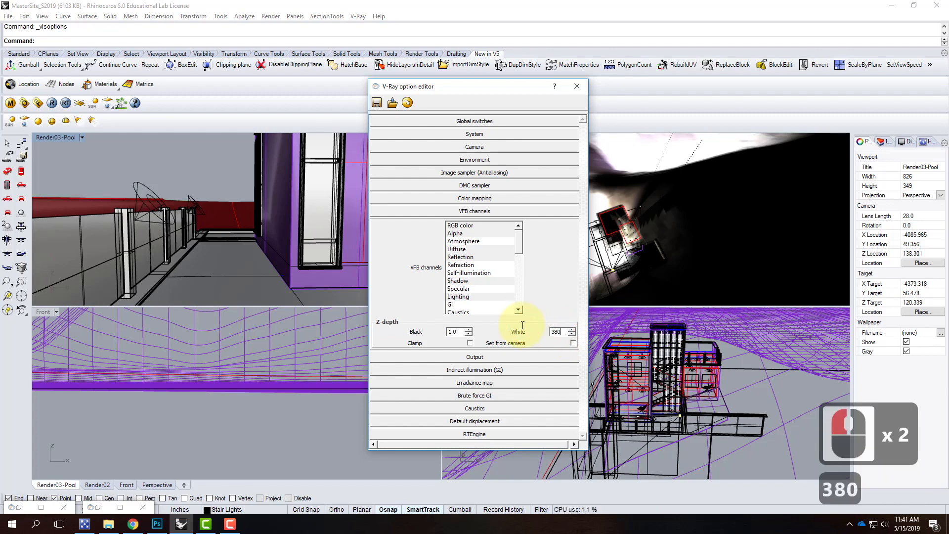
{"action": "left_click", "coordinate": [577, 87]}
- Review the render output size settings in the V-Ray options for the Render03-Pool view
{"action": "left_click", "coordinate": [23, 102]}
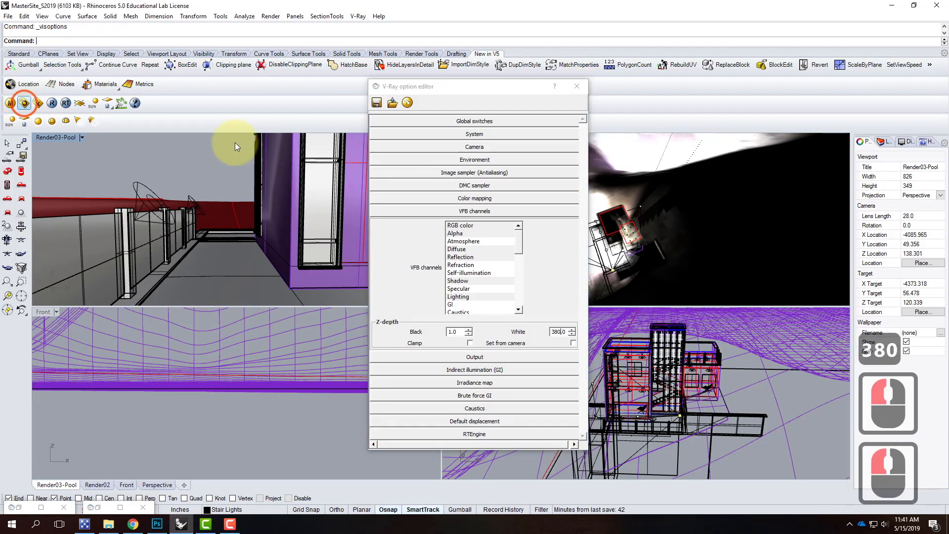
{"action": "left_click", "coordinate": [458, 212]}
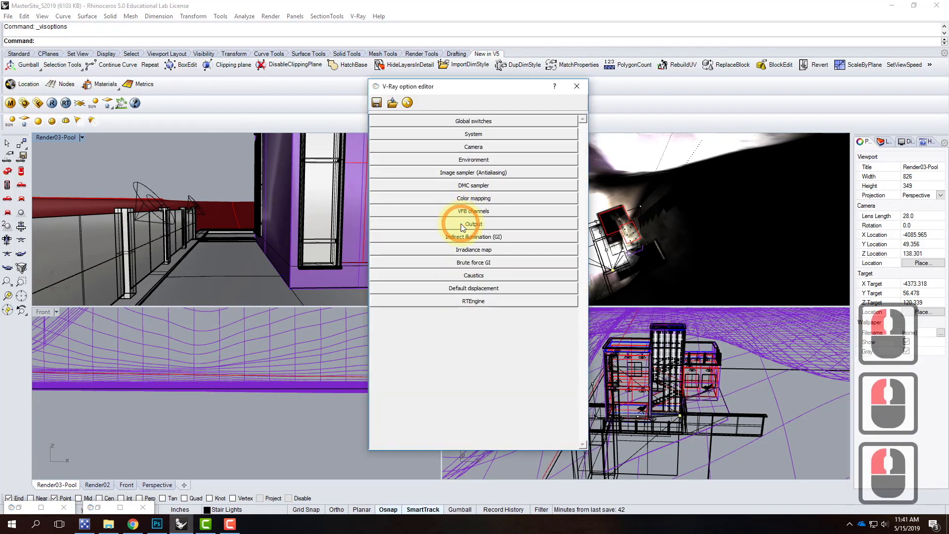
{"action": "left_click", "coordinate": [461, 224]}
{"action": "left_click", "coordinate": [579, 89]}
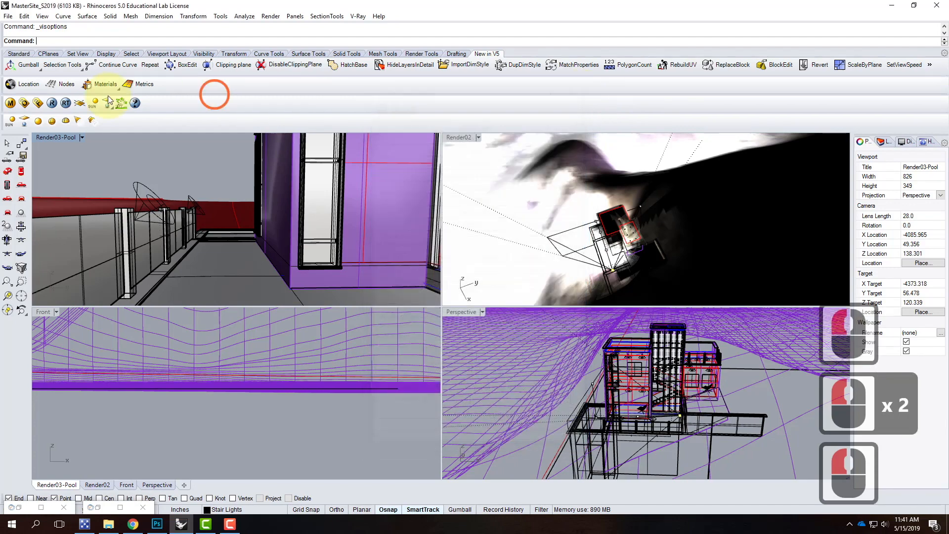
{"action": "left_click", "coordinate": [24, 102]}
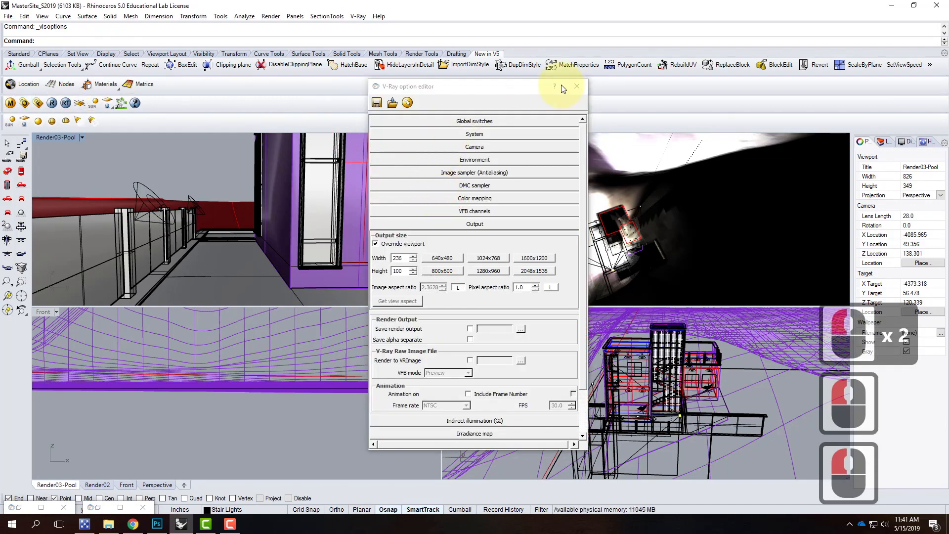
- Close the V-Ray options, render the Render03-Pool view at 236 × 100, and bring up the V-Ray frame buffer
{"action": "left_click", "coordinate": [577, 86]}
{"action": "left_click", "coordinate": [52, 103]}
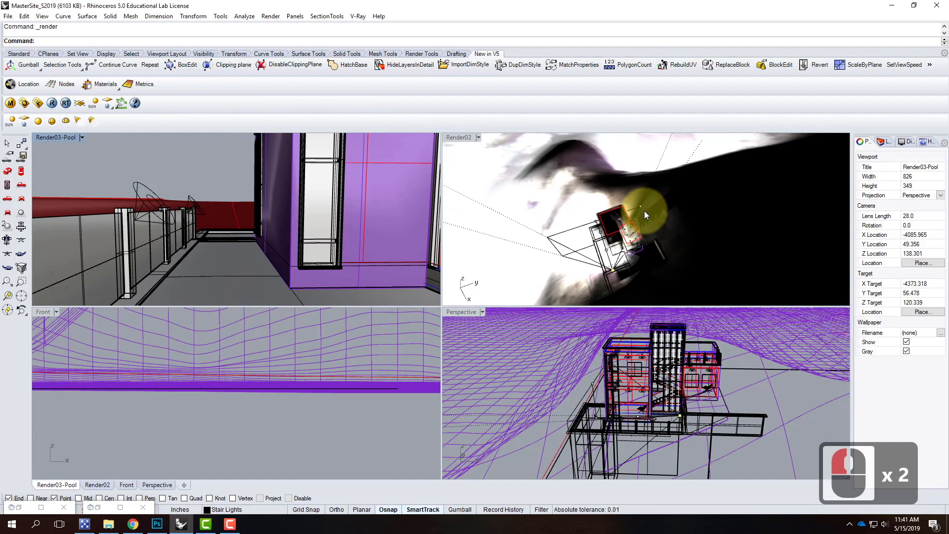
{"action": "left_click", "coordinate": [98, 508]}
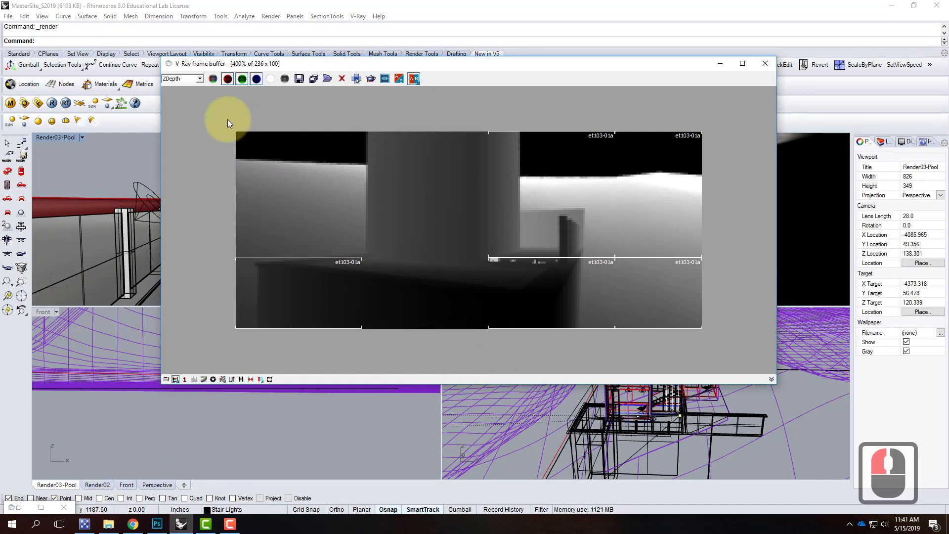
- Compare the RGB color and ZDepth channels of the Render03-Pool test render in the frame buffer
{"action": "left_click", "coordinate": [188, 79]}
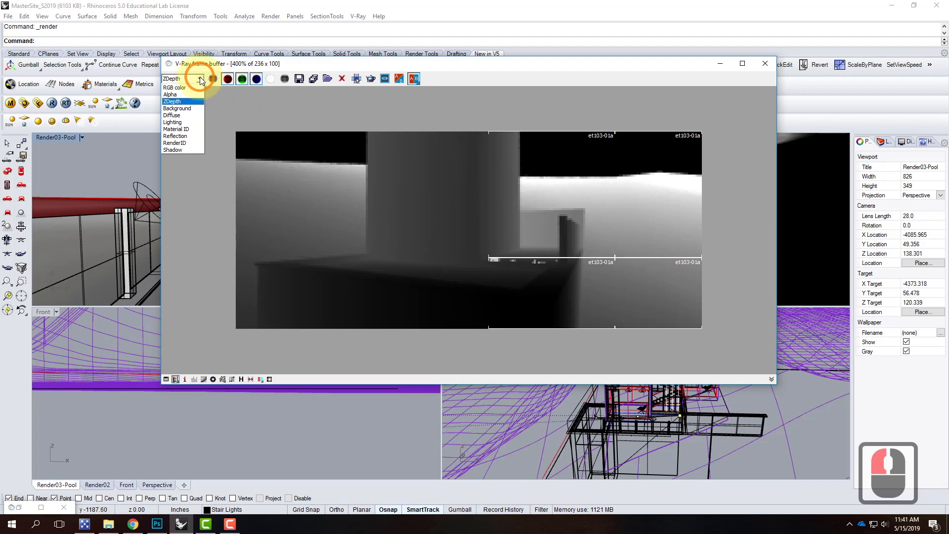
{"action": "left_click", "coordinate": [176, 88]}
{"action": "left_click", "coordinate": [477, 251]}
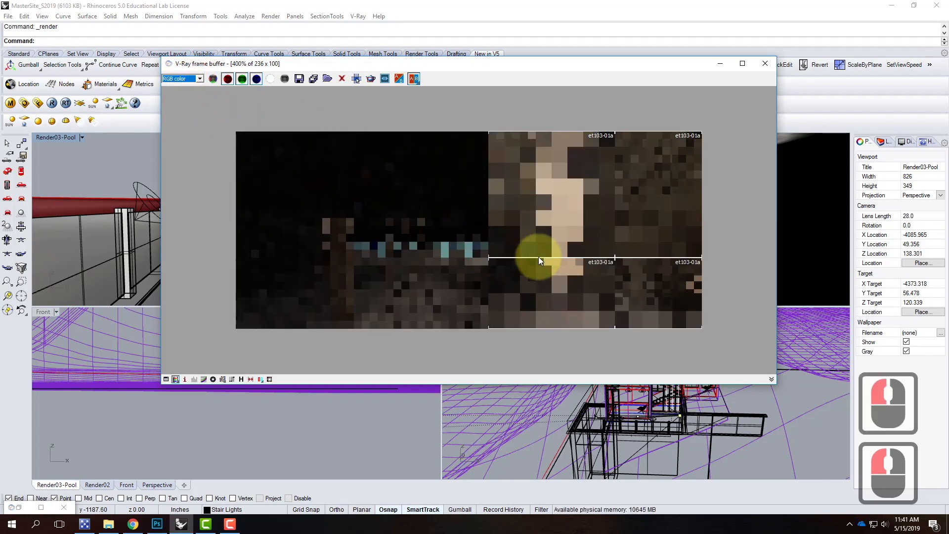
{"action": "left_click", "coordinate": [199, 78]}
{"action": "left_click", "coordinate": [193, 101]}
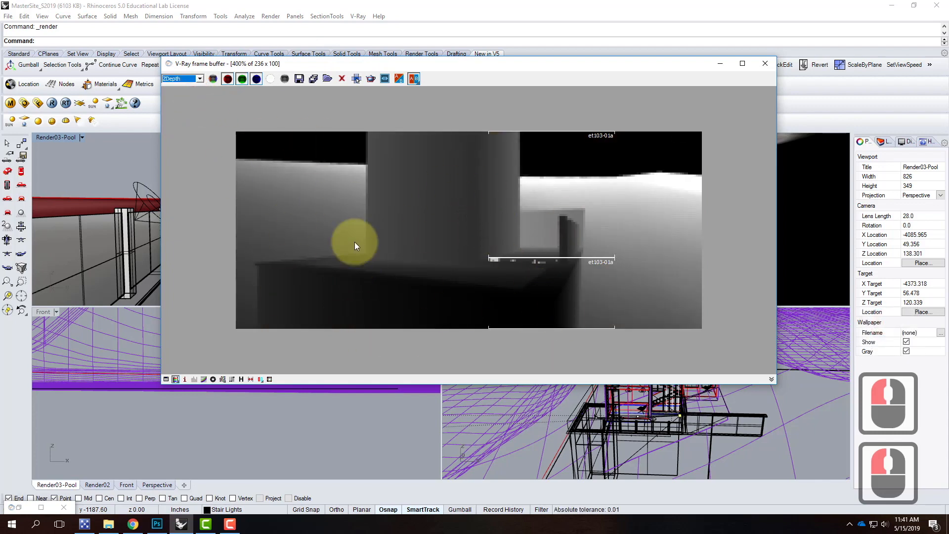
{"action": "left_click", "coordinate": [200, 79]}
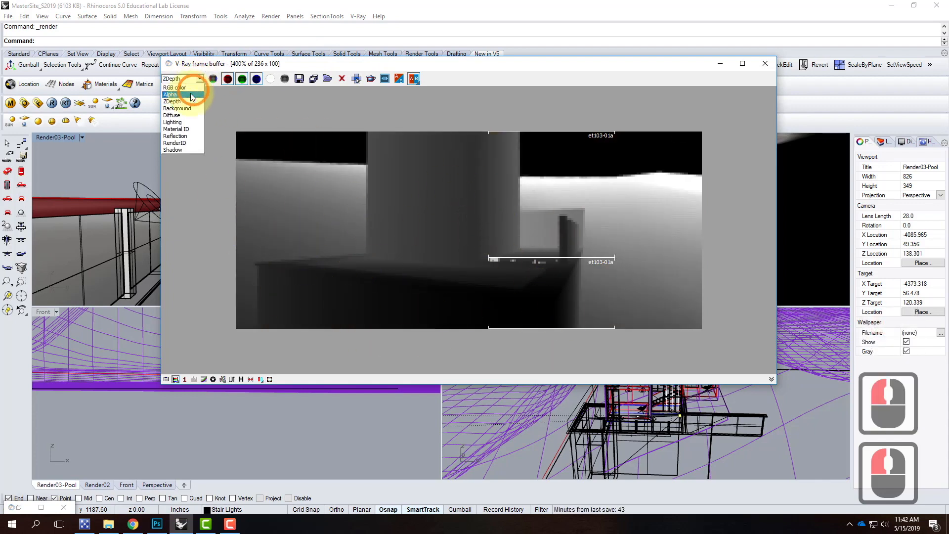
{"action": "left_click", "coordinate": [191, 89]}
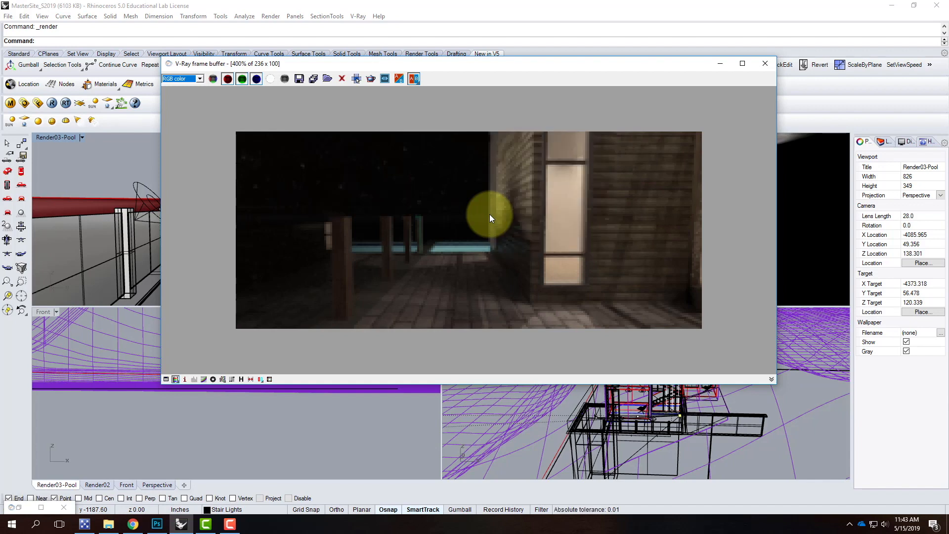
{"action": "left_click", "coordinate": [187, 79]}
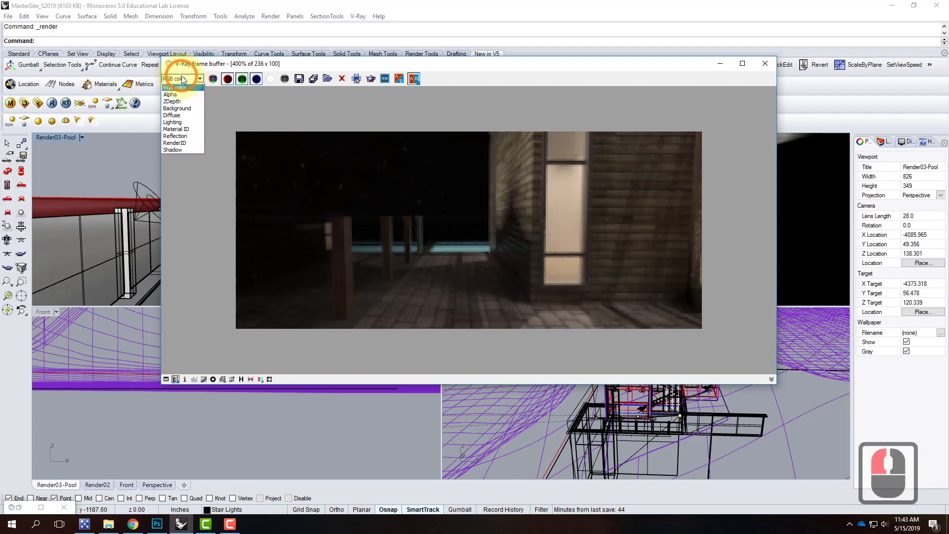
{"action": "left_click", "coordinate": [173, 101]}
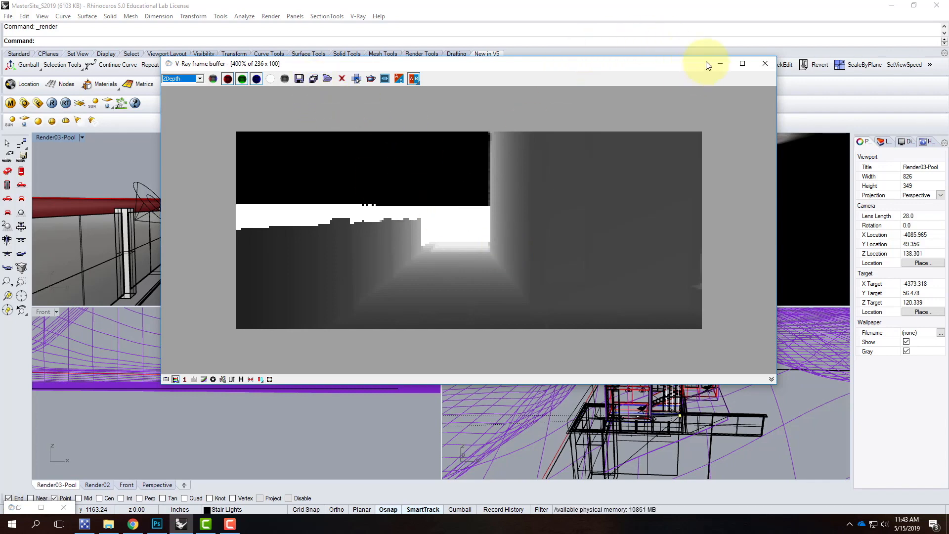
- Minimize the V-Ray frame buffer and Rhino, and switch to Photoshop from the desktop
{"action": "left_click", "coordinate": [721, 63]}
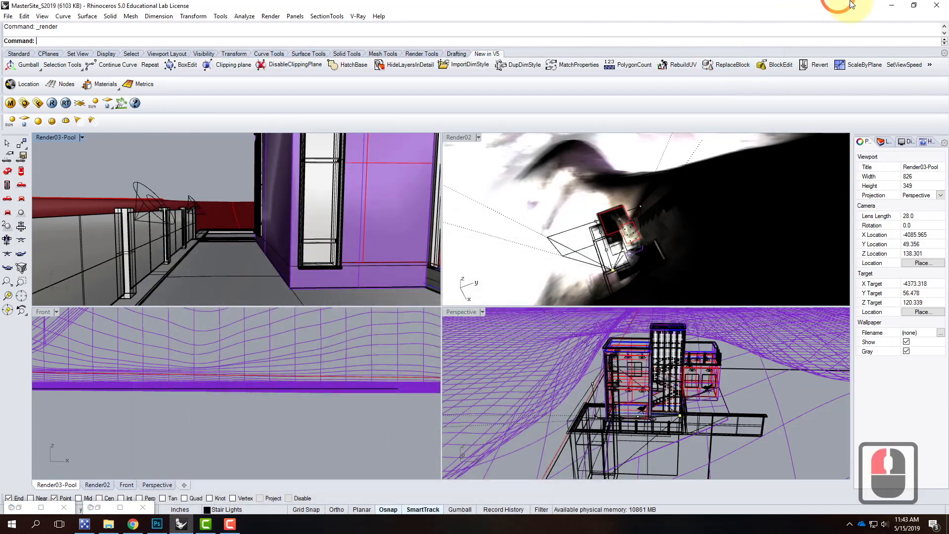
{"action": "left_click", "coordinate": [888, 7]}
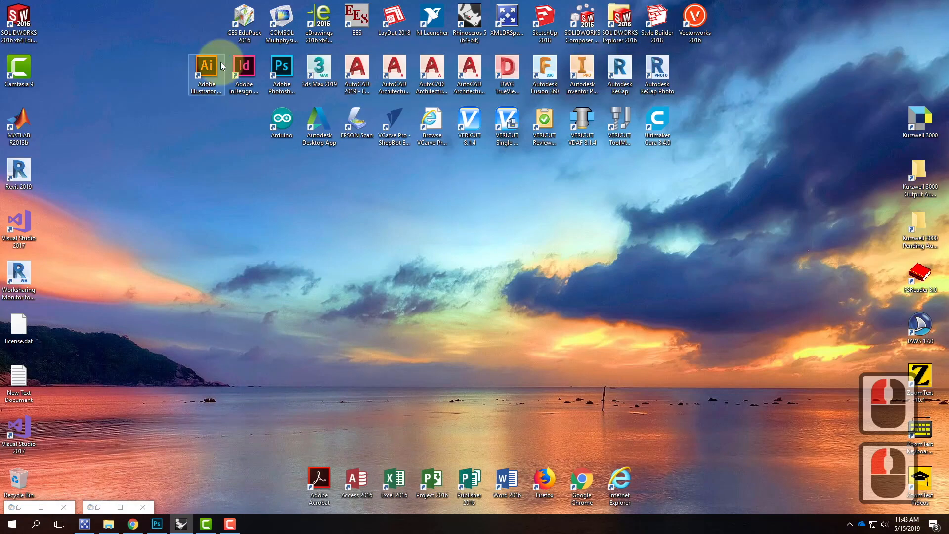
{"action": "double_click", "coordinate": [283, 61]}
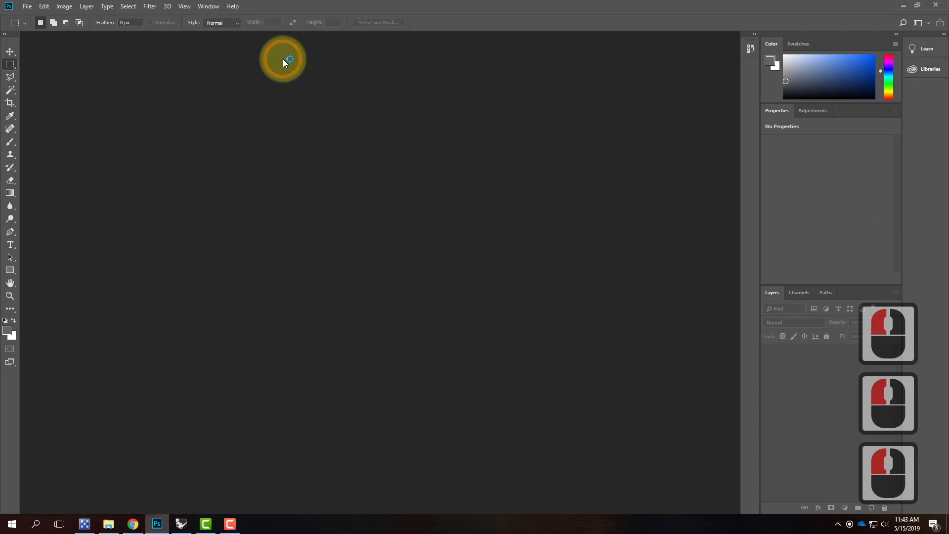
- Open the Render01-Pool-Night image from the Renderings folder
{"action": "left_click", "coordinate": [26, 6]}
{"action": "left_click", "coordinate": [37, 27]}
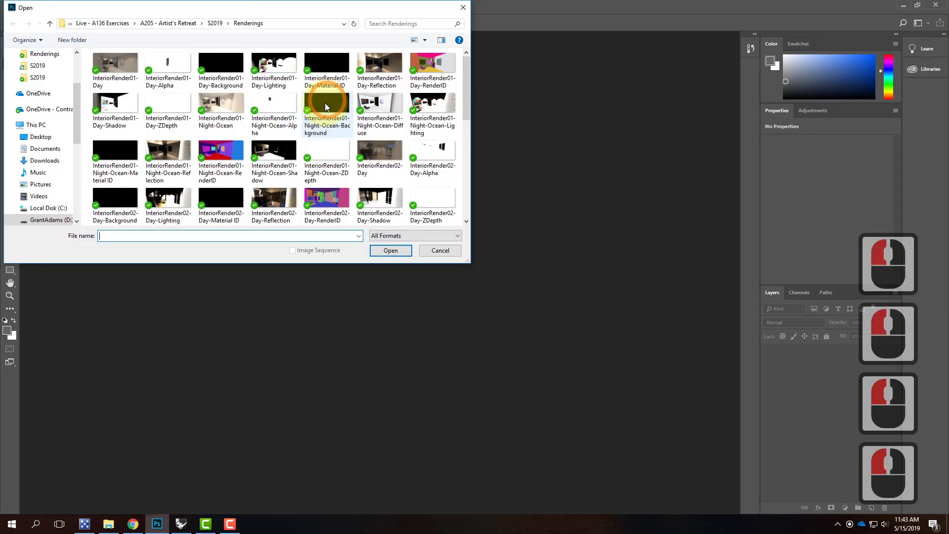
{"action": "left_click_drag", "start_coordinate": [468, 90], "coordinate": [474, 225]}
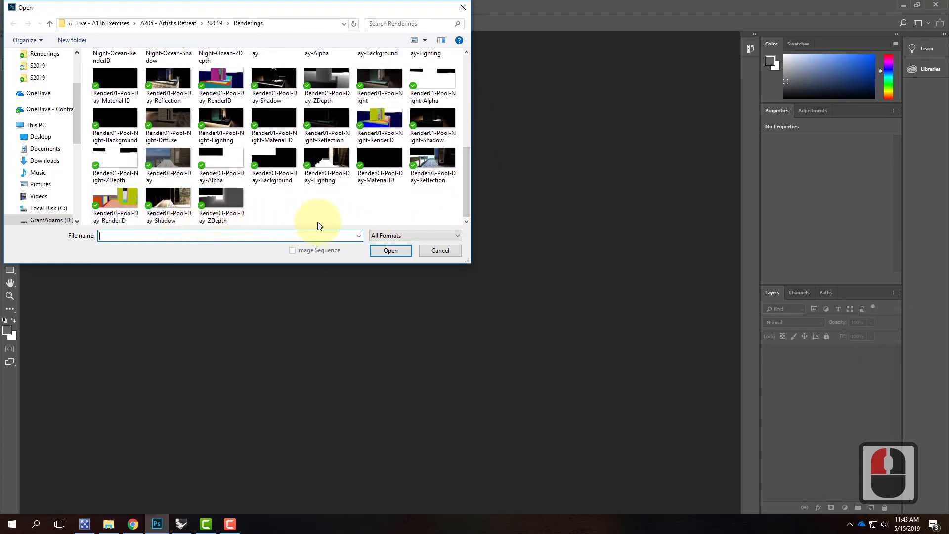
{"action": "scroll", "coordinate": [321, 198], "scroll_direction": "up", "scroll_amount": 3}
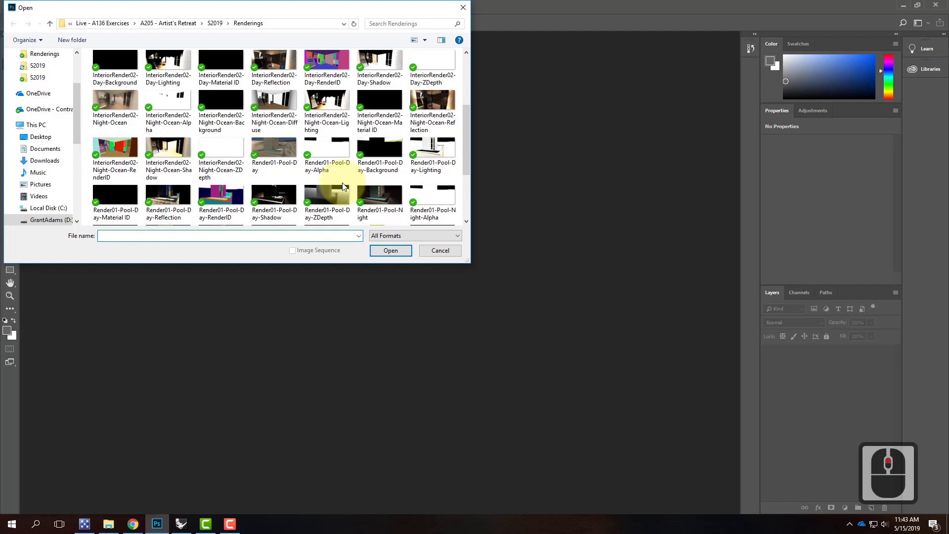
{"action": "scroll", "coordinate": [341, 184], "scroll_direction": "down", "scroll_amount": 3}
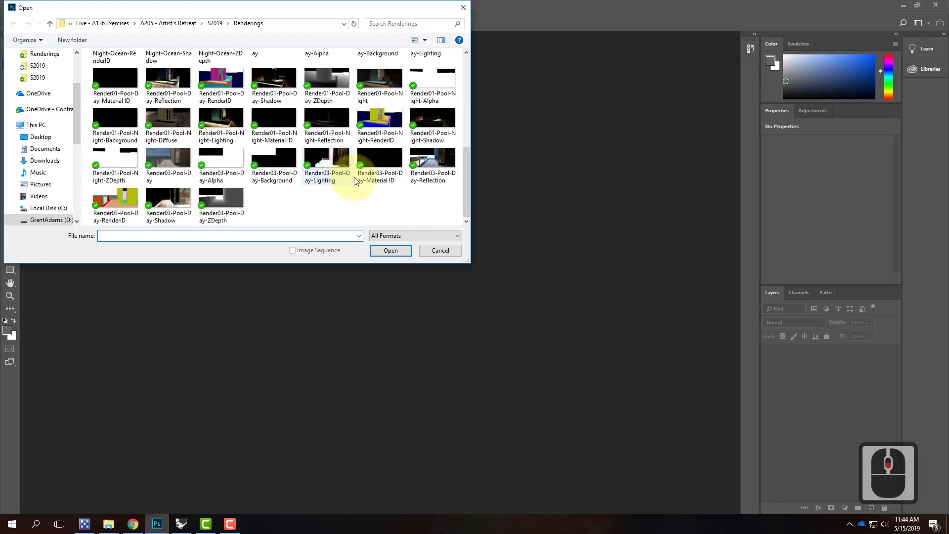
{"action": "left_click", "coordinate": [379, 87]}
{"action": "left_click", "coordinate": [389, 250]}
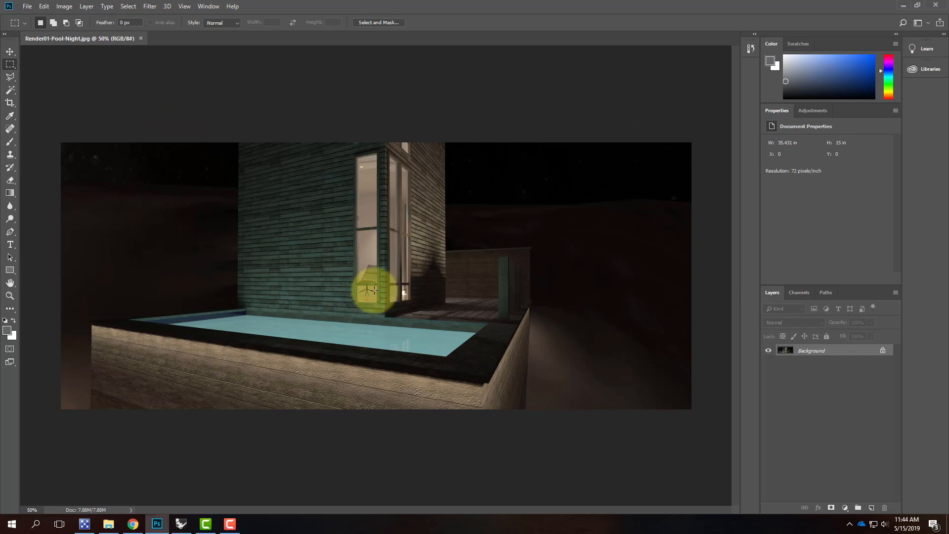
- Switch to Chrome and open the V-Ray tutorials page of the Digital Tools for Designers & Architects site
{"action": "left_click", "coordinate": [133, 525]}
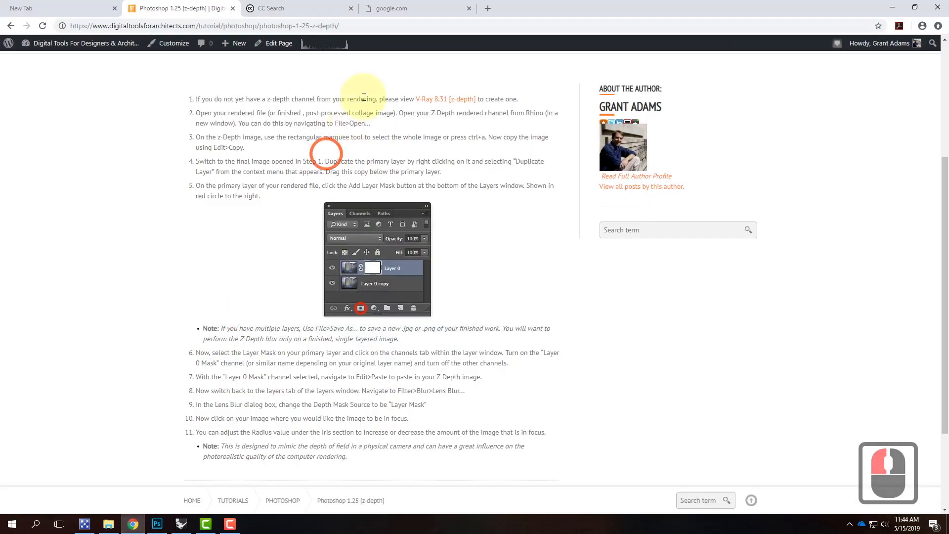
{"action": "scroll", "coordinate": [377, 233], "scroll_direction": "up", "scroll_amount": 5}
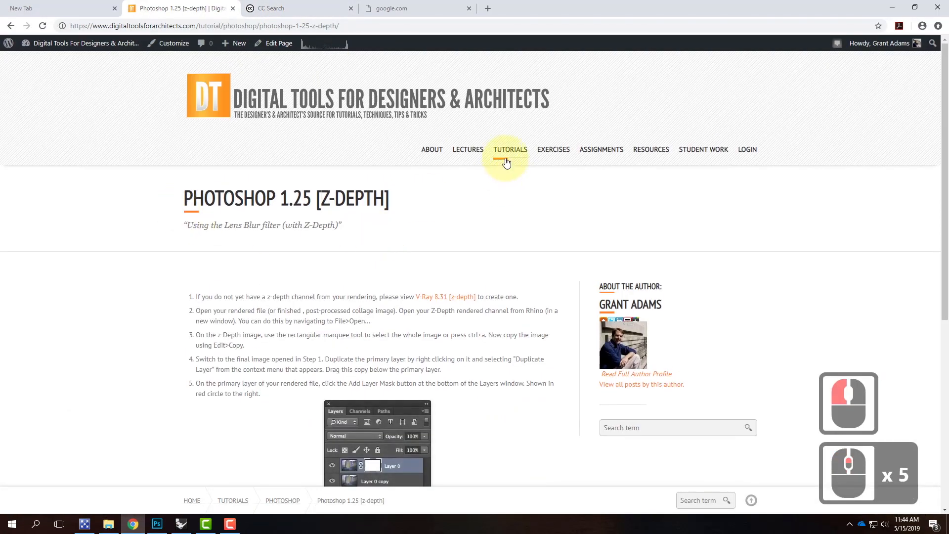
{"action": "mouse_move", "coordinate": [507, 164]}
{"action": "mouse_move", "coordinate": [522, 327]}
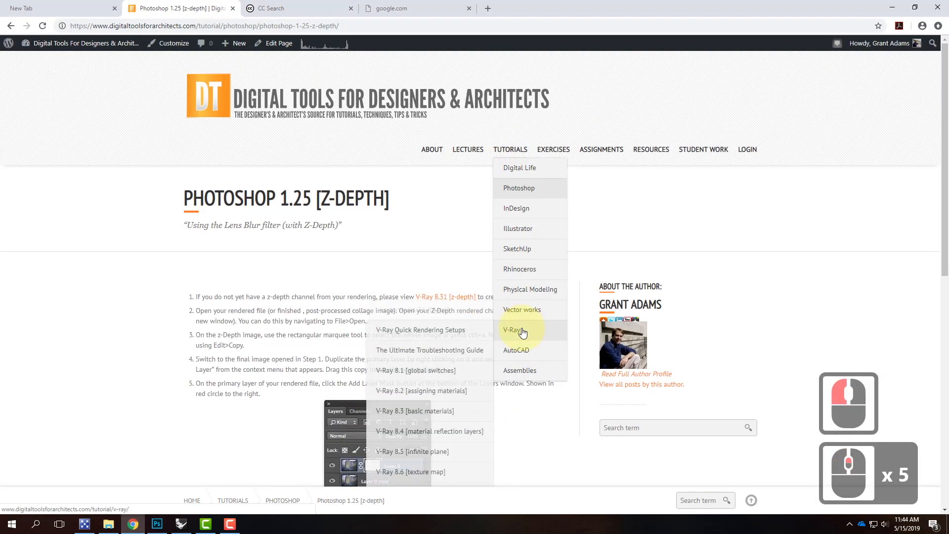
{"action": "scroll", "coordinate": [417, 348], "scroll_direction": "down", "scroll_amount": 11}
{"action": "scroll", "coordinate": [417, 350], "scroll_direction": "down", "scroll_amount": 2}
{"action": "scroll", "coordinate": [441, 177], "scroll_direction": "up", "scroll_amount": 5}
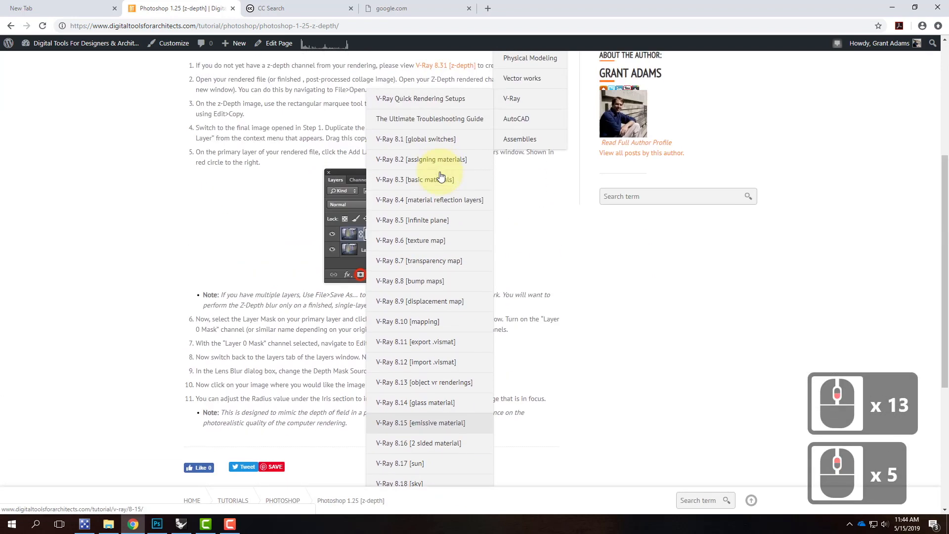
{"action": "left_click", "coordinate": [512, 102]}
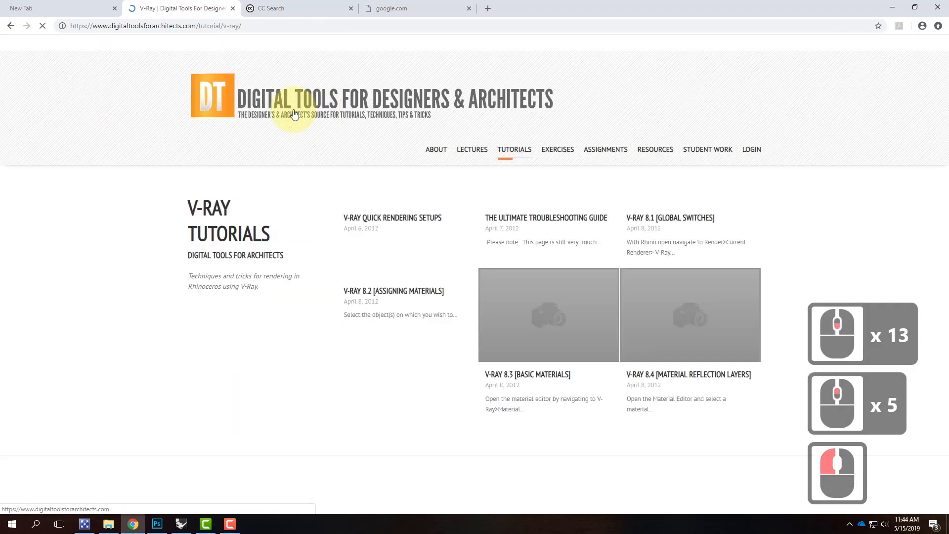
- Open the V-Ray 8.31 [z-depth] tutorial in a new tab and review its instructions for the Z-depth black and white values
{"action": "scroll", "coordinate": [396, 245], "scroll_direction": "down", "scroll_amount": 20}
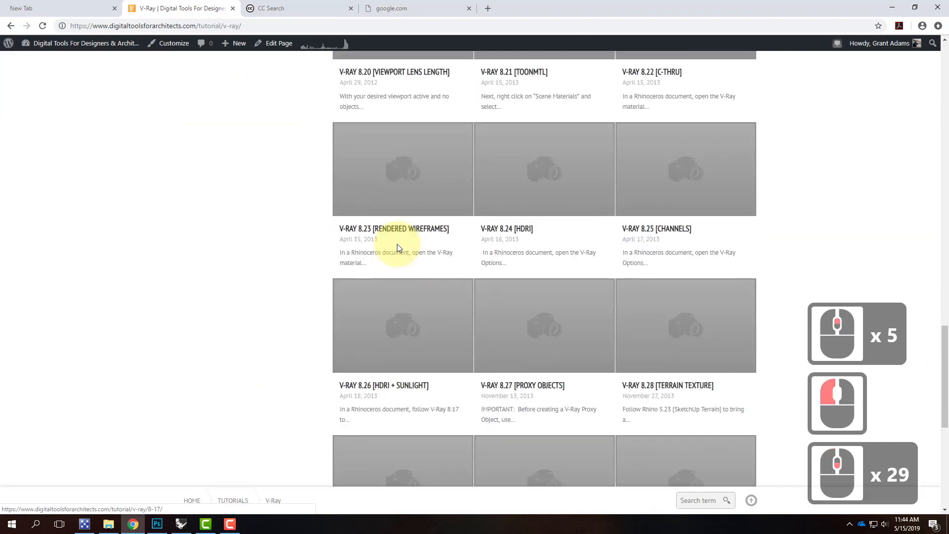
{"action": "scroll", "coordinate": [397, 244], "scroll_direction": "down", "scroll_amount": 8}
{"action": "right_click", "coordinate": [670, 116]}
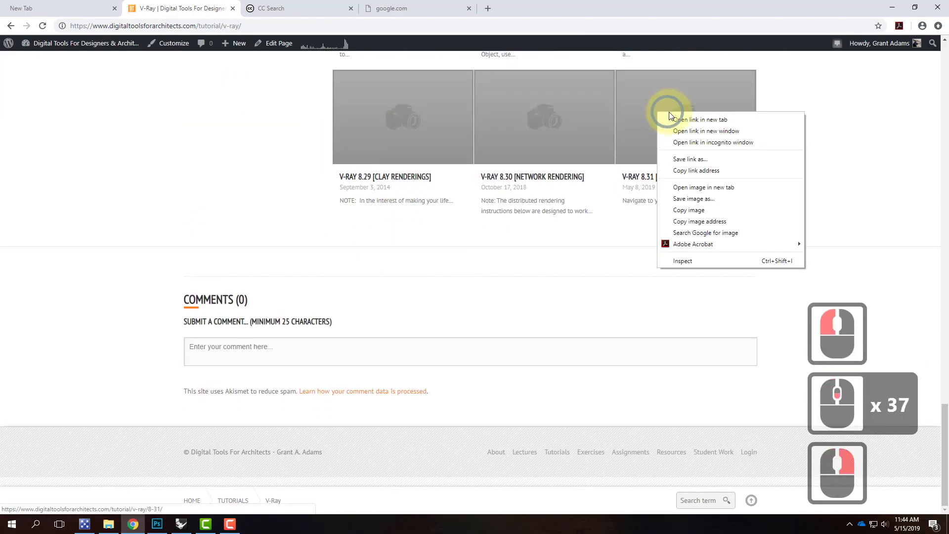
{"action": "left_click", "coordinate": [673, 118]}
{"action": "left_click", "coordinate": [275, 8]}
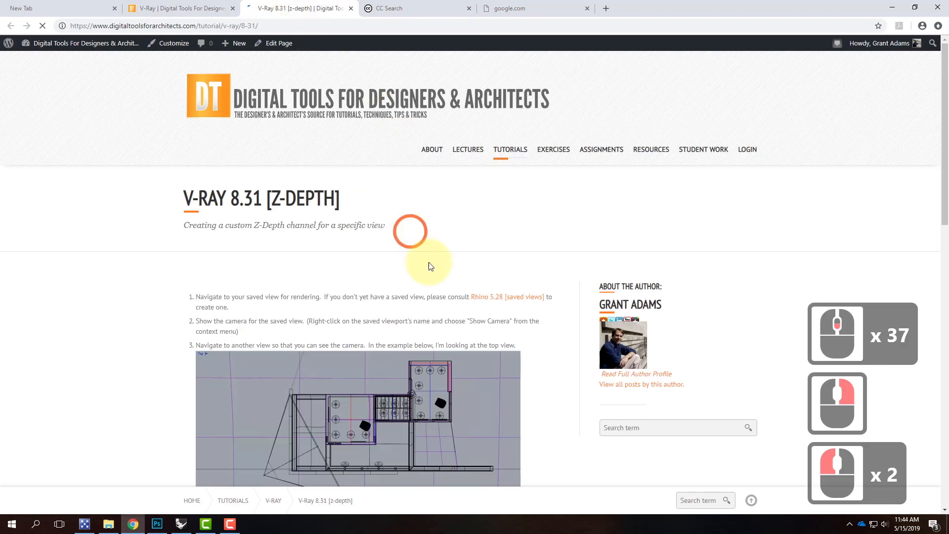
{"action": "scroll", "coordinate": [297, 324], "scroll_direction": "down", "scroll_amount": 3}
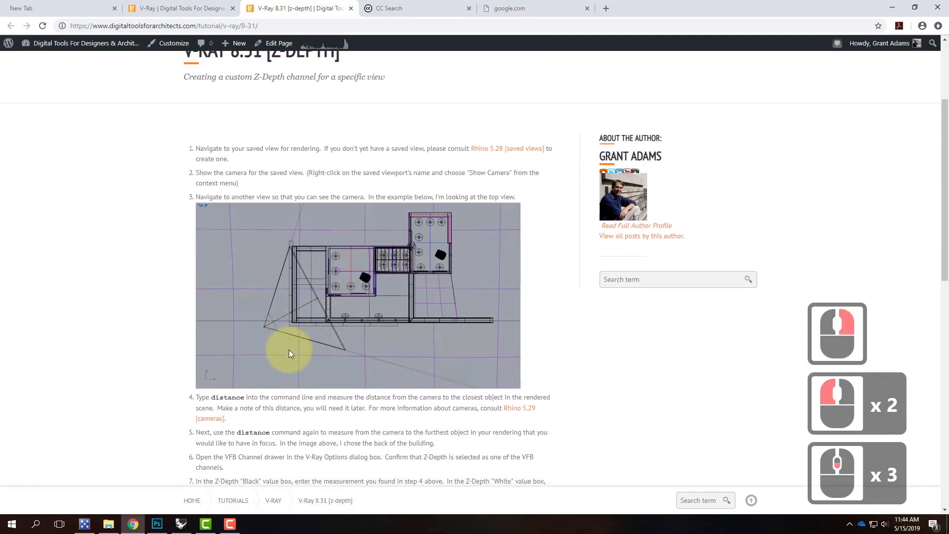
{"action": "scroll", "coordinate": [286, 349], "scroll_direction": "down", "scroll_amount": 4}
{"action": "scroll", "coordinate": [265, 378], "scroll_direction": "down", "scroll_amount": 4}
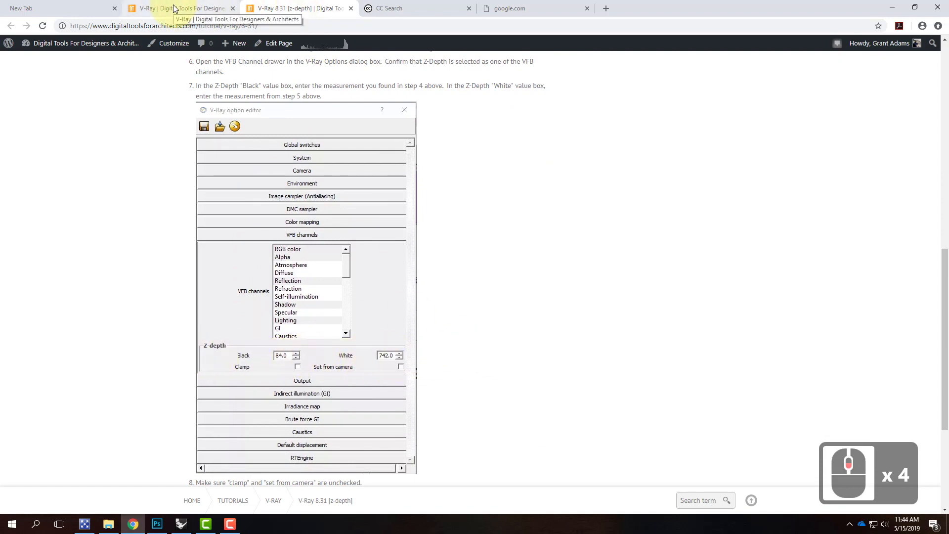
- Go back to the V-Ray tutorials tab, open the Photoshop 1.25 [z-depth] tutorial there, and review its layer mask and Lens Blur instructions
{"action": "left_click", "coordinate": [127, 11]}
{"action": "scroll", "coordinate": [522, 212], "scroll_direction": "up", "scroll_amount": 20}
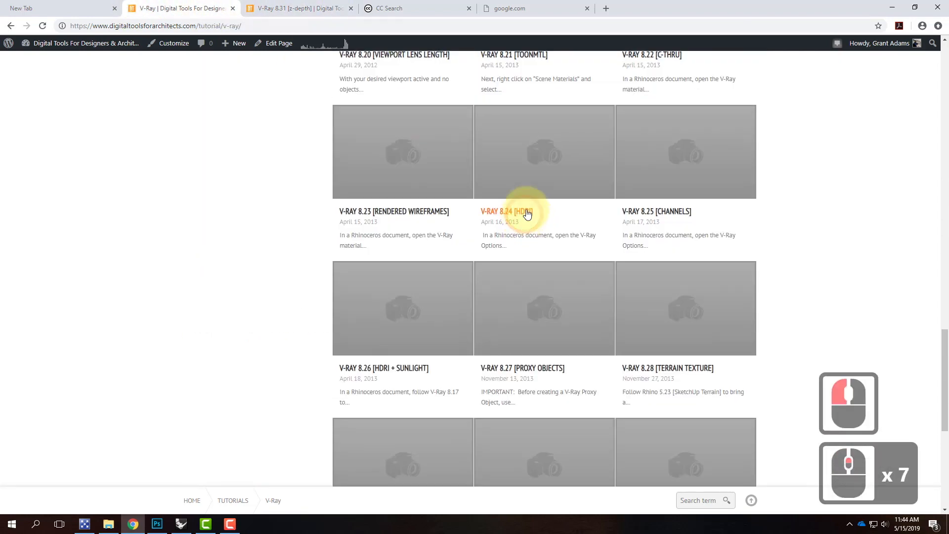
{"action": "scroll", "coordinate": [526, 213], "scroll_direction": "up", "scroll_amount": 20}
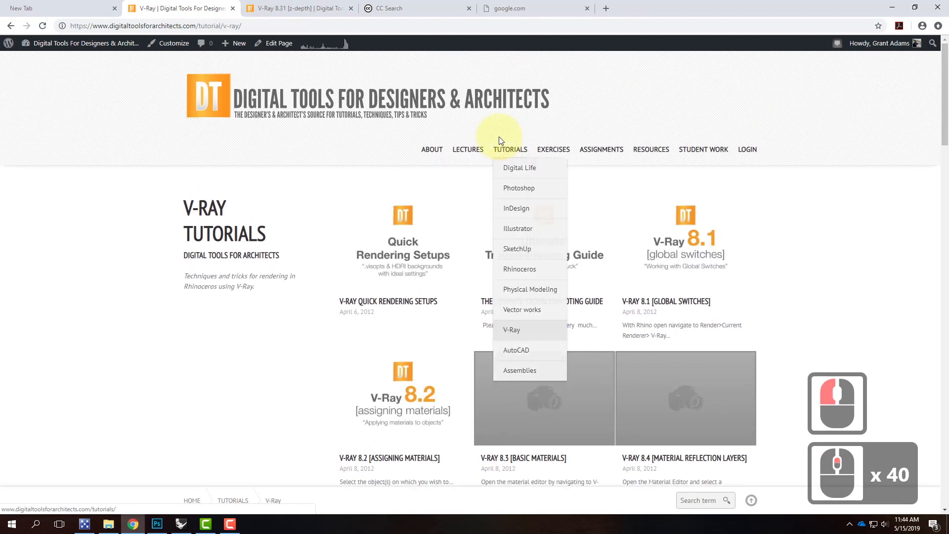
{"action": "mouse_move", "coordinate": [514, 188]}
{"action": "scroll", "coordinate": [429, 282], "scroll_direction": "down", "scroll_amount": 5}
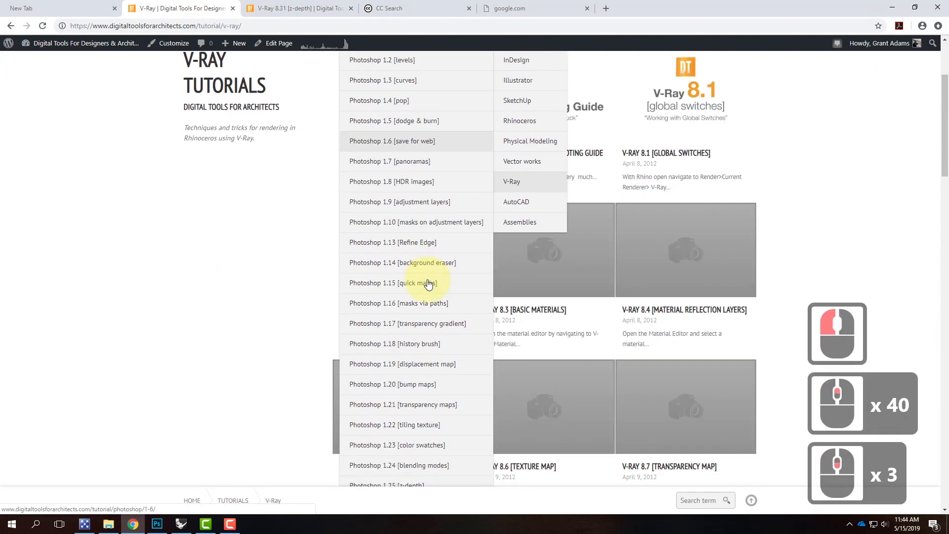
{"action": "left_click", "coordinate": [431, 383]}
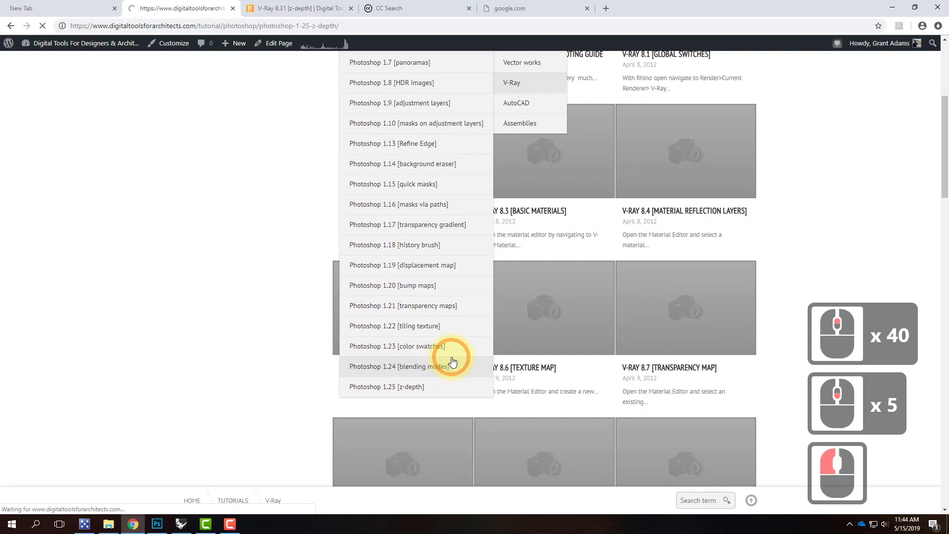
{"action": "scroll", "coordinate": [383, 202], "scroll_direction": "down", "scroll_amount": 5}
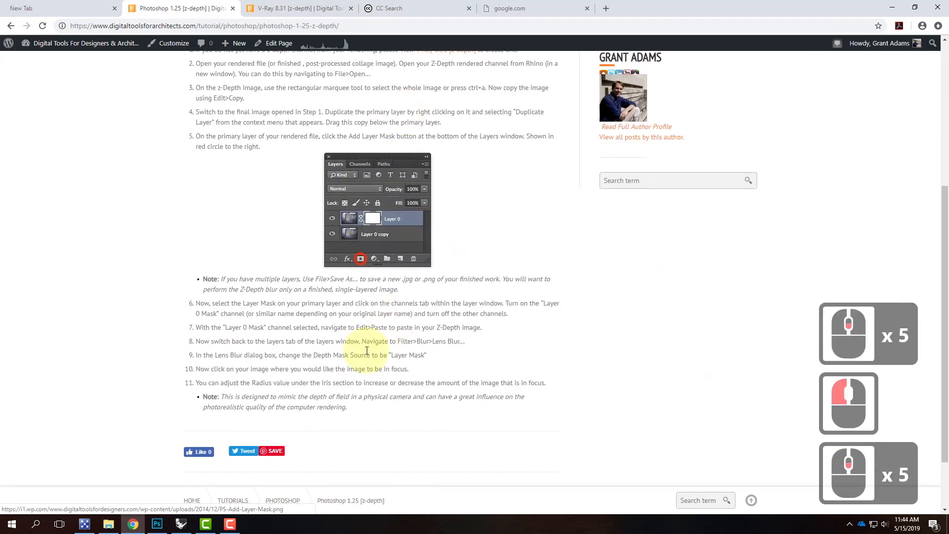
- Leave the browser and switch back to the Render01-Pool-Night image in Photoshop
{"action": "left_click", "coordinate": [894, 8]}
{"action": "left_click", "coordinate": [233, 309]}
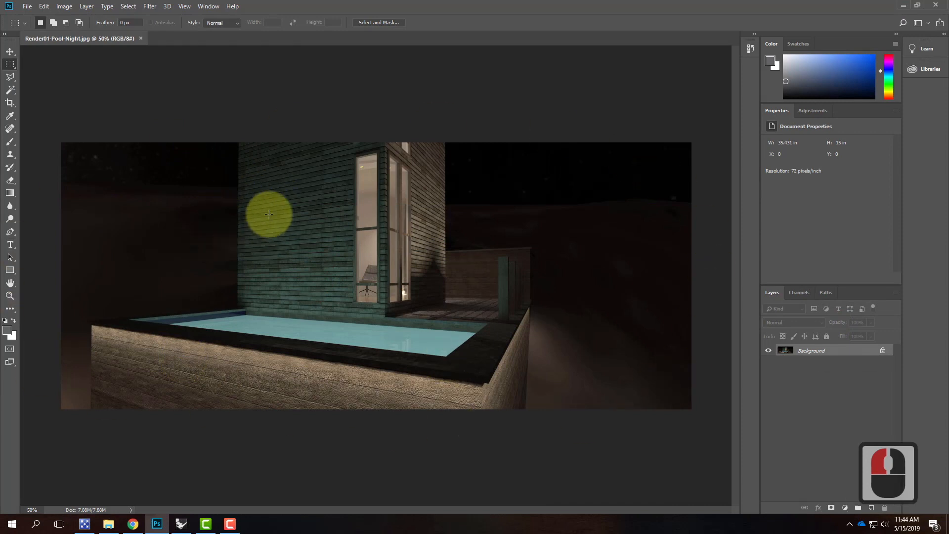
{"action": "left_click", "coordinate": [27, 7]}
{"action": "left_click", "coordinate": [52, 194]}
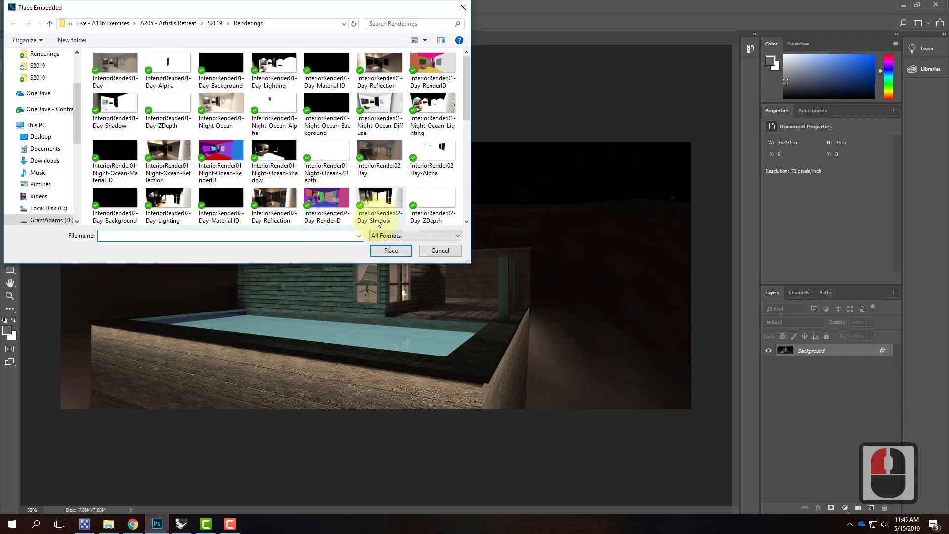
{"action": "scroll", "coordinate": [428, 161], "scroll_direction": "down", "scroll_amount": 2}
{"action": "scroll", "coordinate": [429, 162], "scroll_direction": "down", "scroll_amount": 3}
{"action": "left_click", "coordinate": [378, 81]}
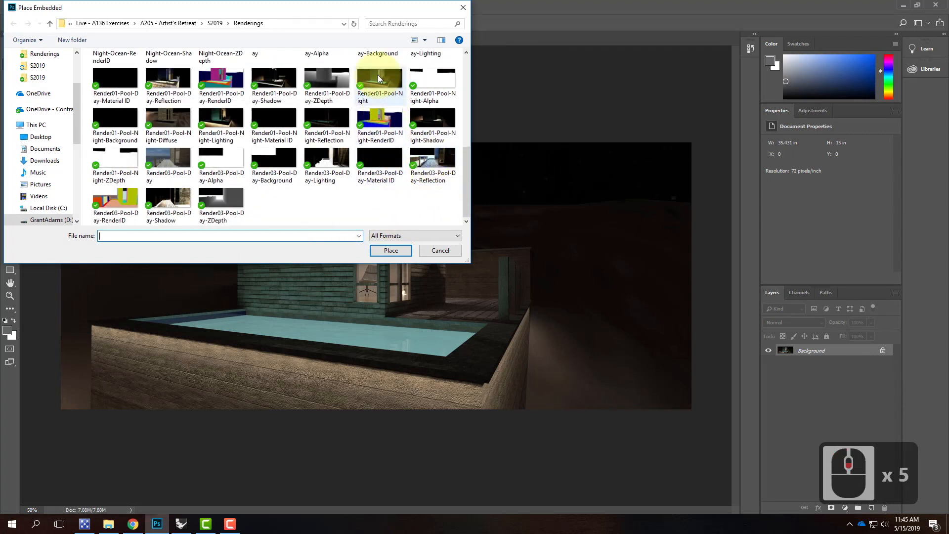
{"action": "left_click", "coordinate": [391, 251]}
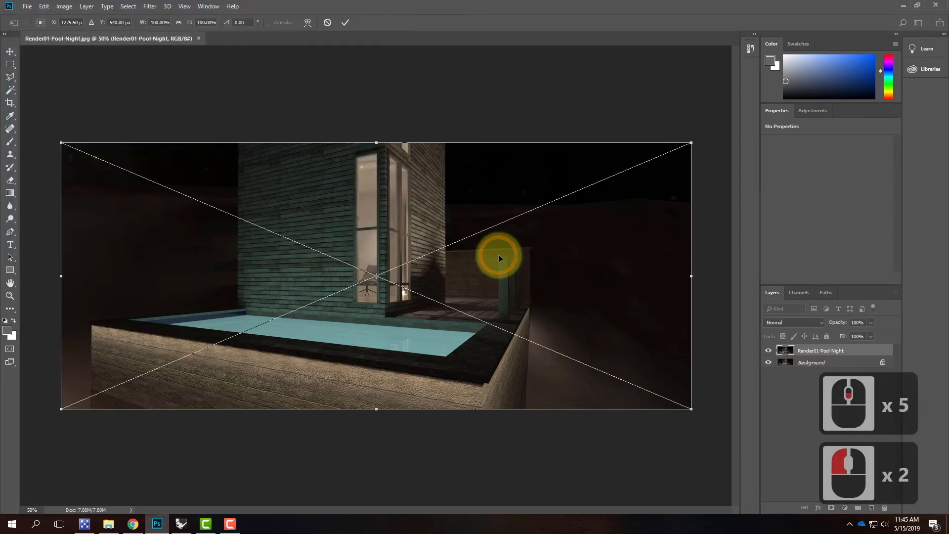
{"action": "left_click", "coordinate": [347, 23]}
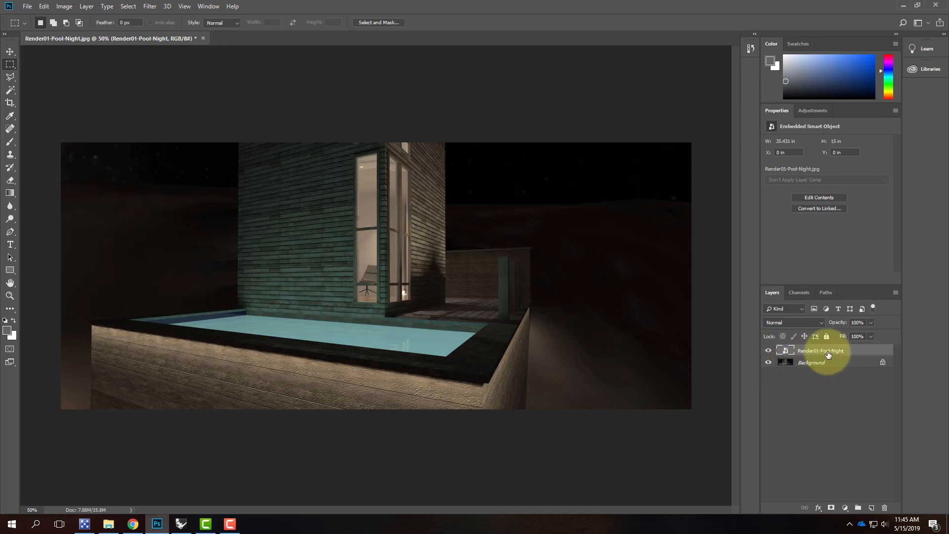
{"action": "left_click", "coordinate": [832, 509]}
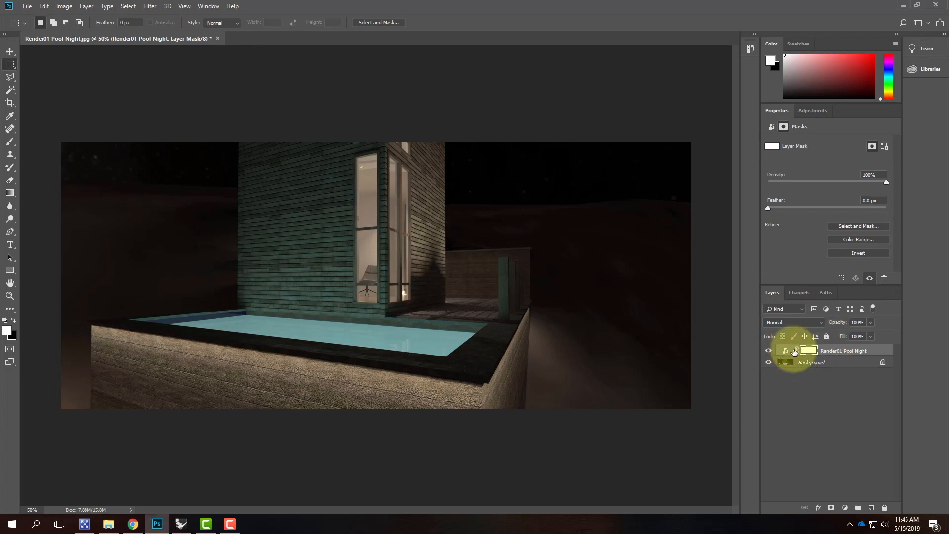
{"action": "left_click", "coordinate": [842, 371]}
{"action": "double_click", "coordinate": [845, 354]}
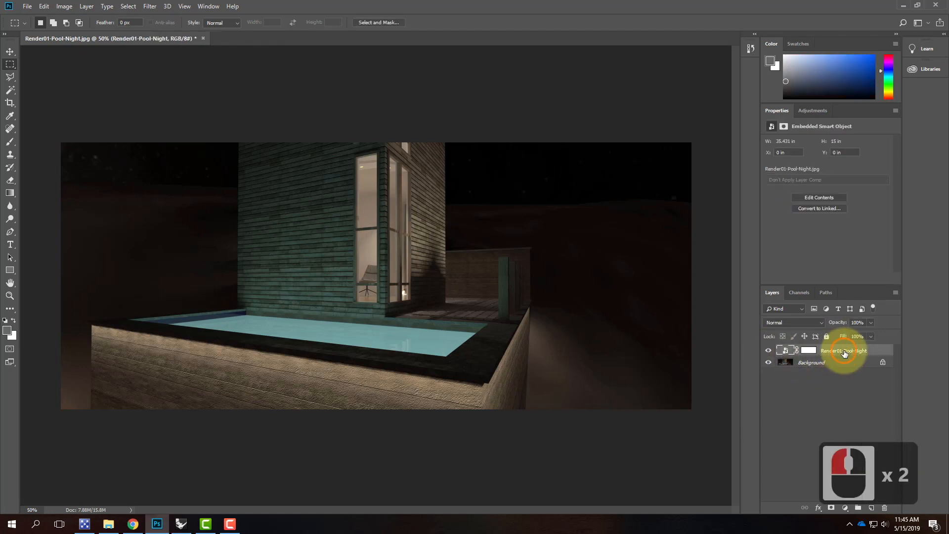
{"action": "right_click", "coordinate": [847, 352]}
{"action": "left_click", "coordinate": [753, 139]}
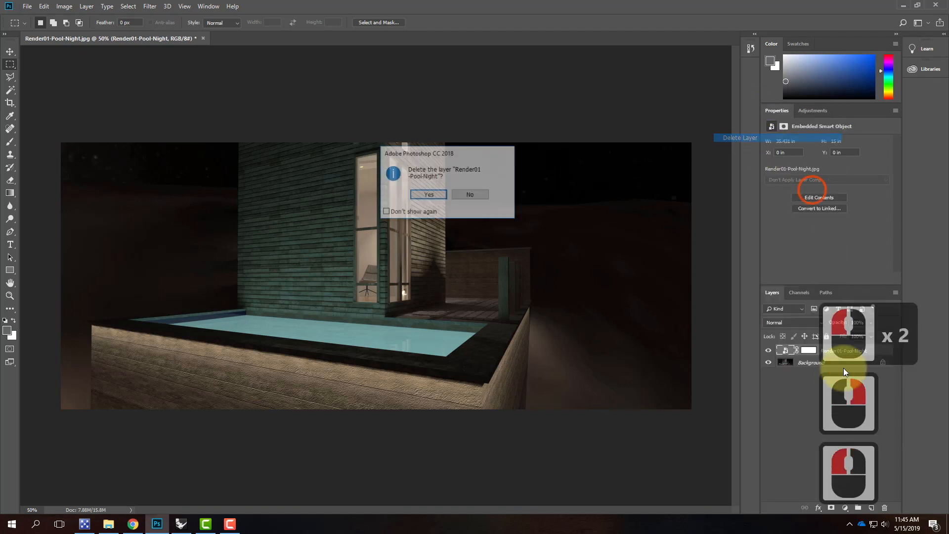
{"action": "left_click", "coordinate": [442, 199]}
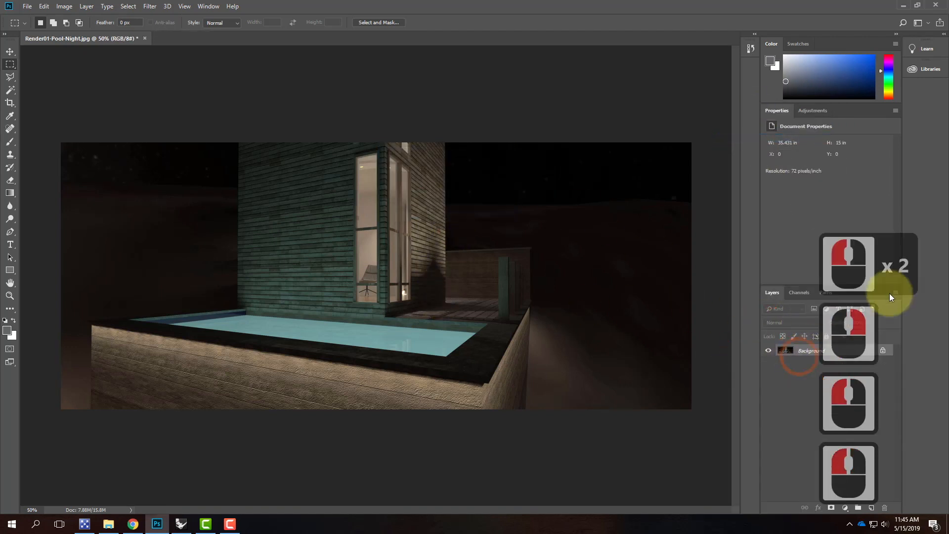
- Duplicate the Background layer and add a layer mask to the copy
{"action": "left_click", "coordinate": [804, 355]}
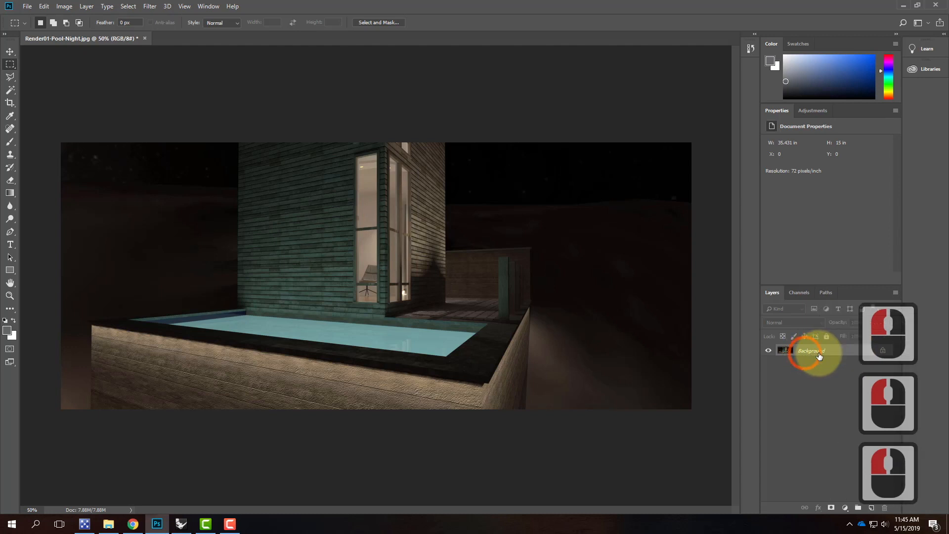
{"action": "left_click", "coordinate": [883, 291]}
{"action": "left_click", "coordinate": [894, 292]}
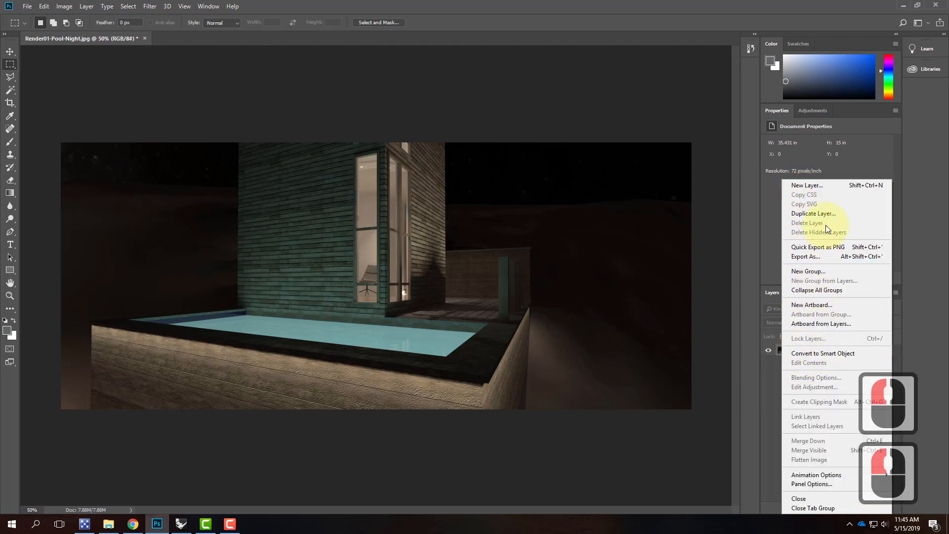
{"action": "left_click", "coordinate": [821, 213]}
{"action": "left_click", "coordinate": [556, 147]}
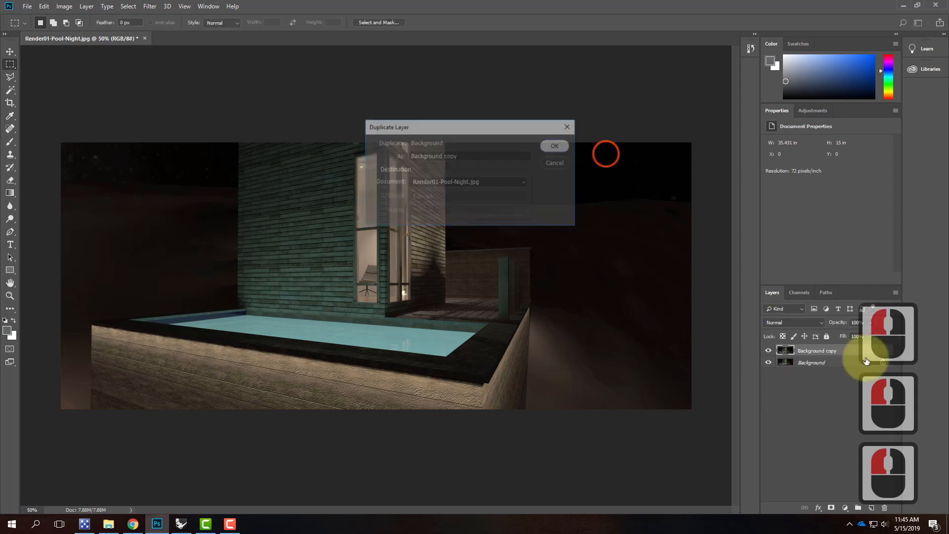
{"action": "left_click", "coordinate": [811, 352]}
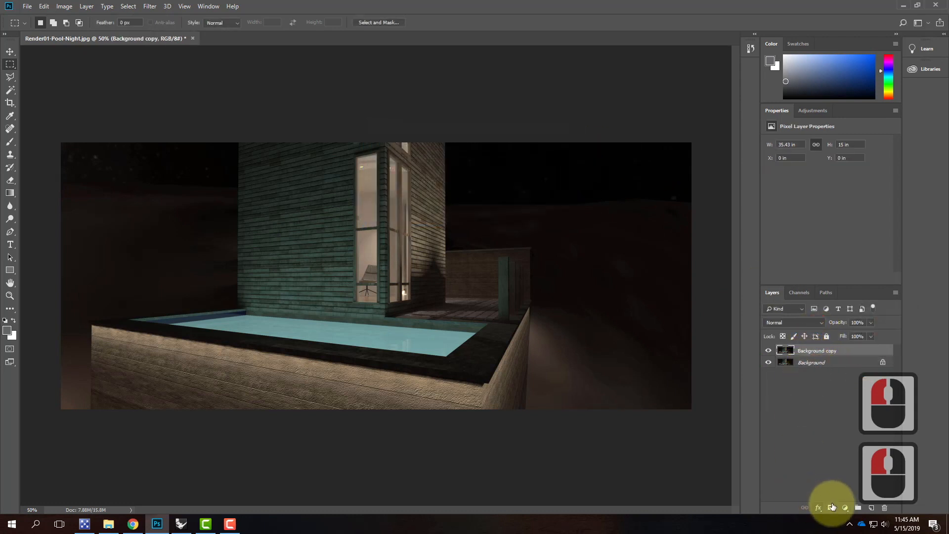
{"action": "left_click", "coordinate": [834, 508]}
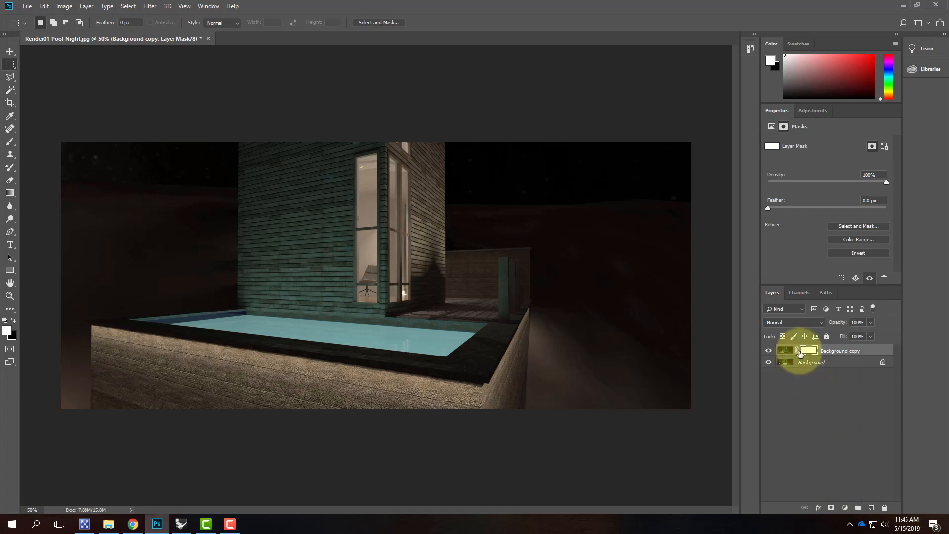
- Open the Render01-Pool-Day-ZDepth image from the Renderings folder as a separate document
{"action": "left_click", "coordinate": [27, 7]}
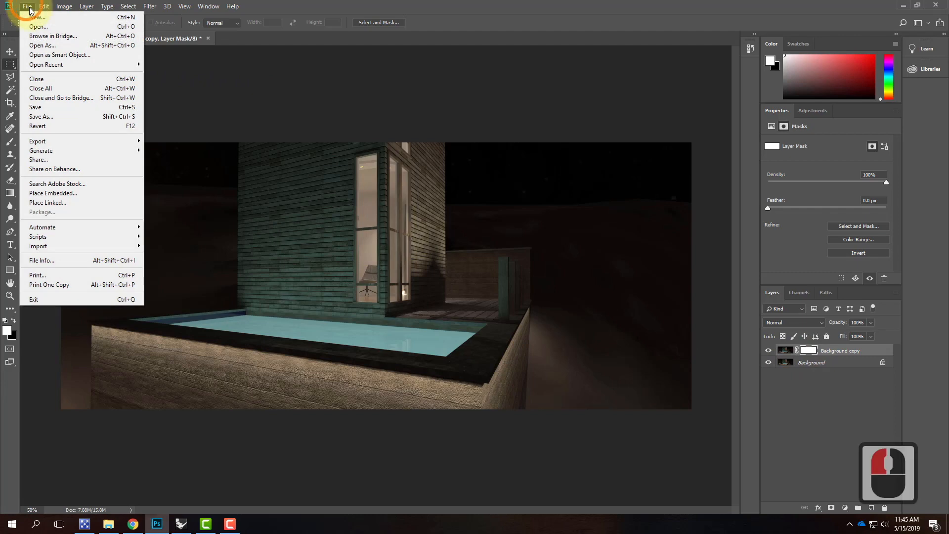
{"action": "left_click", "coordinate": [29, 28]}
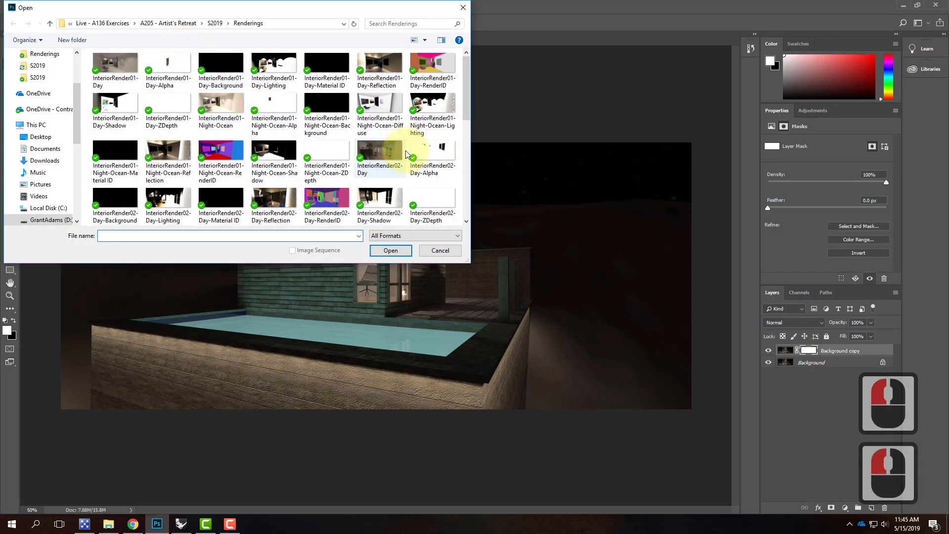
{"action": "scroll", "coordinate": [392, 152], "scroll_direction": "down", "scroll_amount": 10}
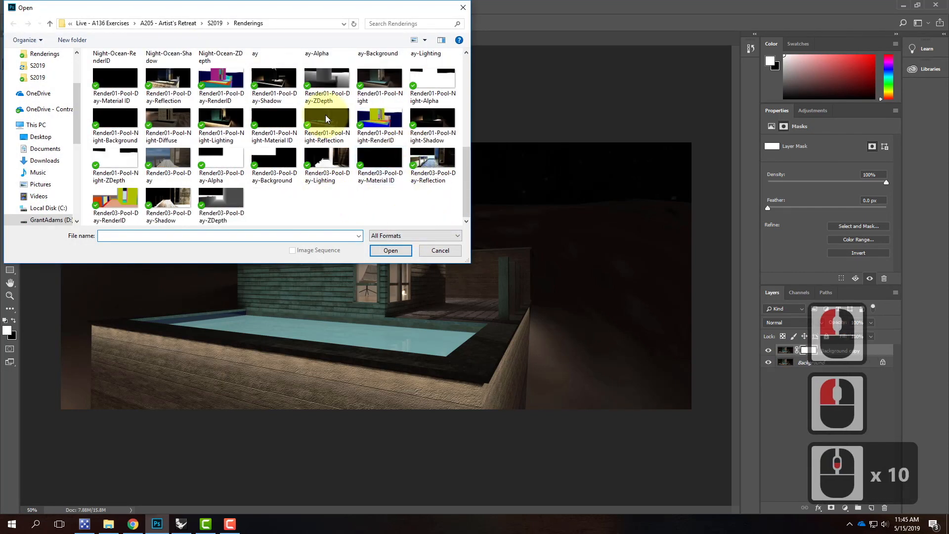
{"action": "left_click", "coordinate": [325, 79]}
{"action": "left_click", "coordinate": [388, 251]}
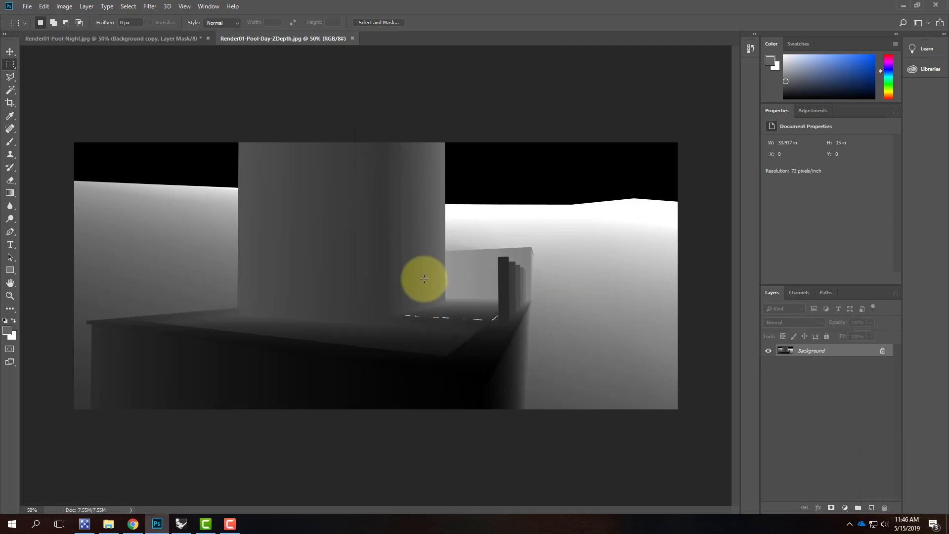
- Select and copy the entire Z-depth image, and return to the Render01-Pool-Night document
{"action": "left_click", "coordinate": [44, 7]}
{"action": "left_click", "coordinate": [45, 7]}
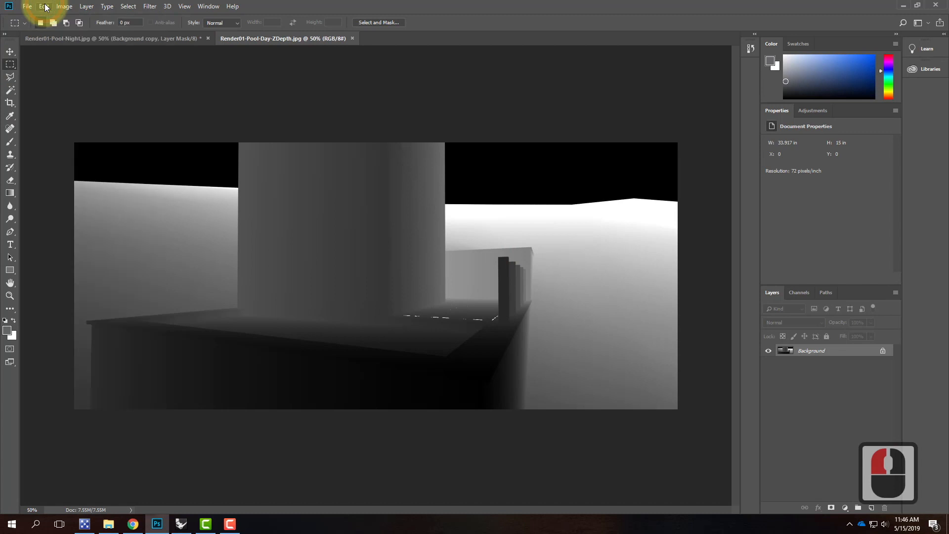
{"action": "key", "text": "ctrl+a"}
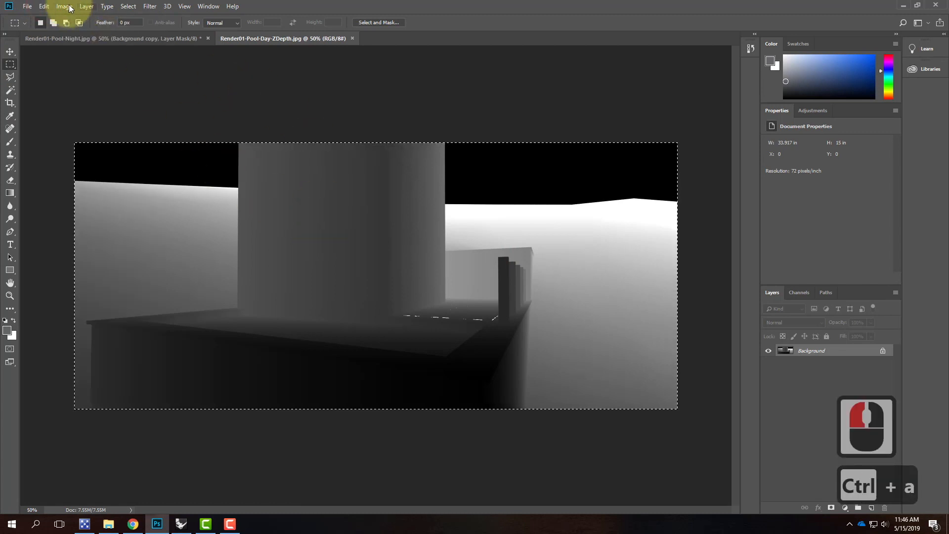
{"action": "left_click", "coordinate": [49, 6]}
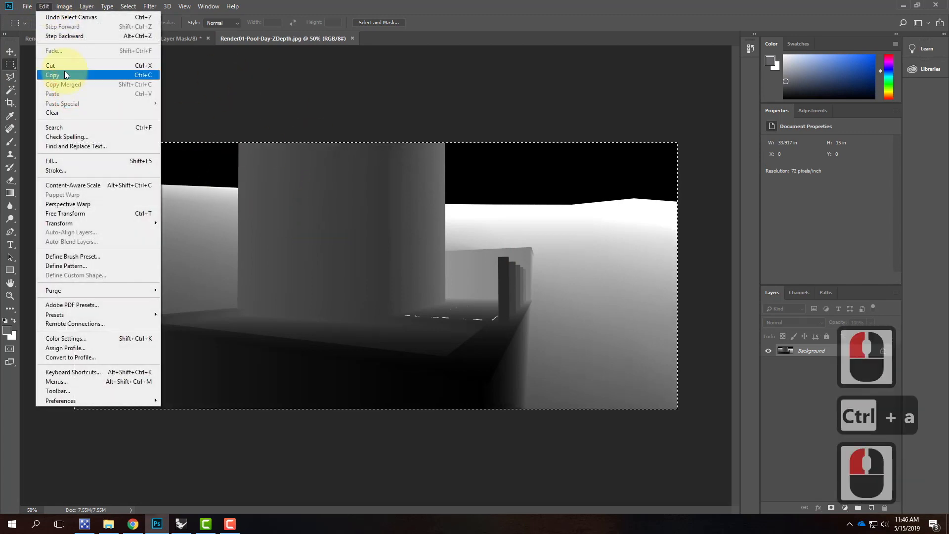
{"action": "left_click", "coordinate": [65, 74]}
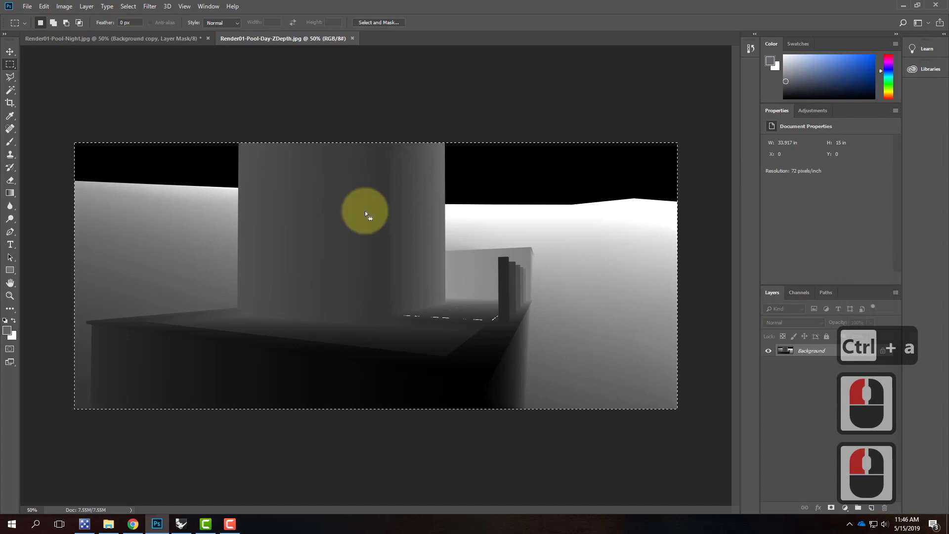
{"action": "left_click", "coordinate": [114, 38]}
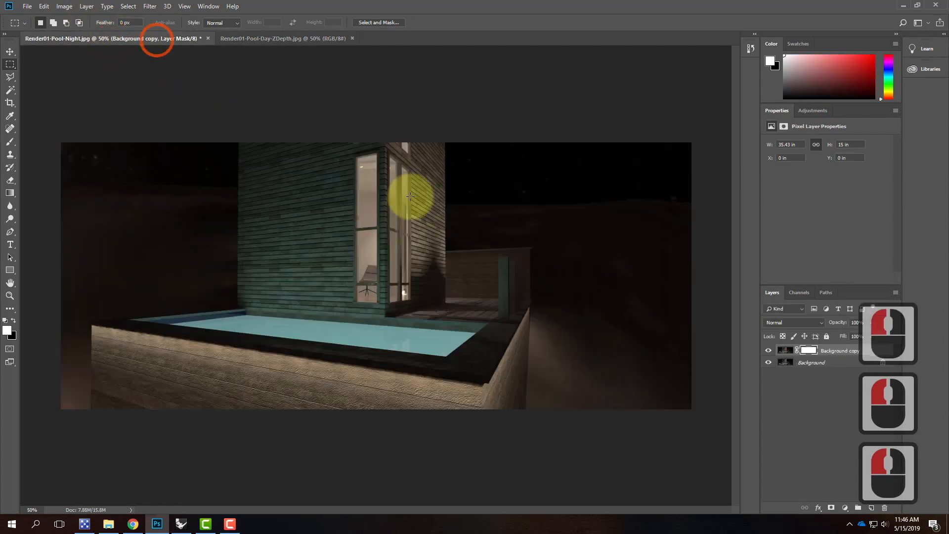
- Show only the Background copy Mask channel and paste the copied Z-depth image into it
{"action": "left_click", "coordinate": [809, 350]}
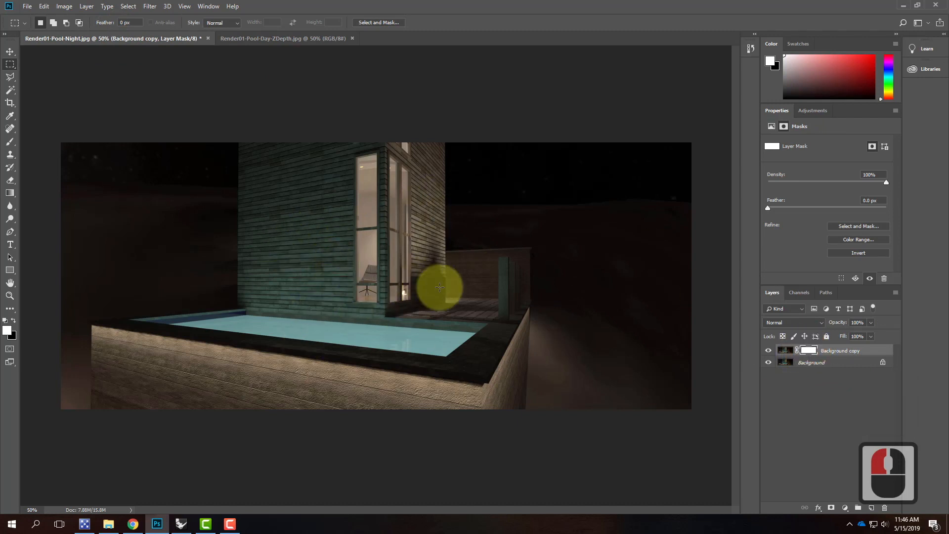
{"action": "left_click", "coordinate": [798, 292]}
{"action": "left_click", "coordinate": [766, 317]}
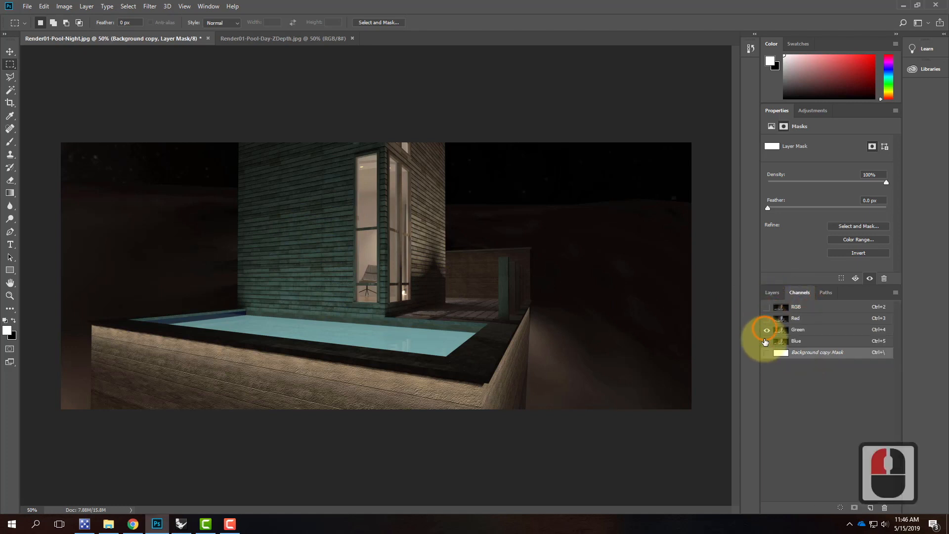
{"action": "left_click", "coordinate": [767, 340]}
{"action": "left_click", "coordinate": [768, 352]}
{"action": "left_click", "coordinate": [773, 352]}
{"action": "left_click", "coordinate": [767, 341]}
{"action": "key", "text": "x"}
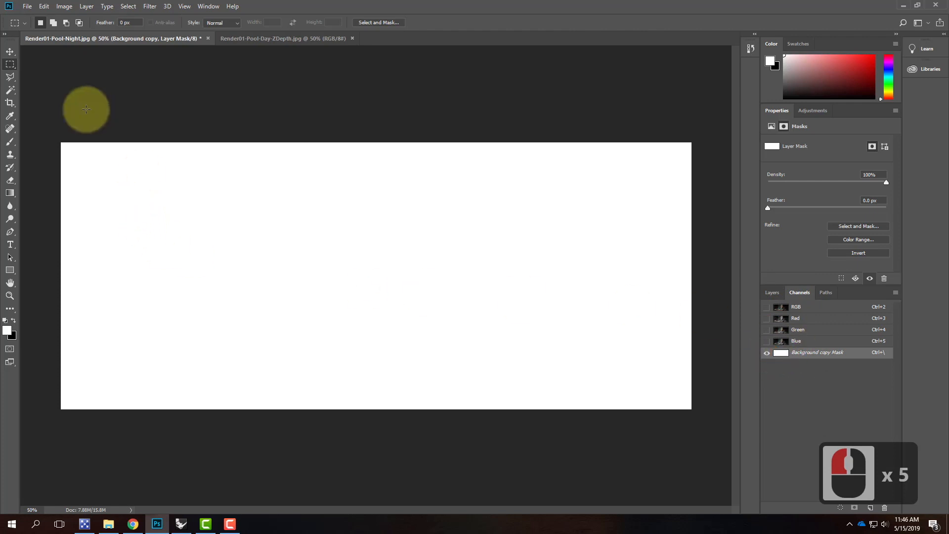
{"action": "left_click", "coordinate": [44, 6]}
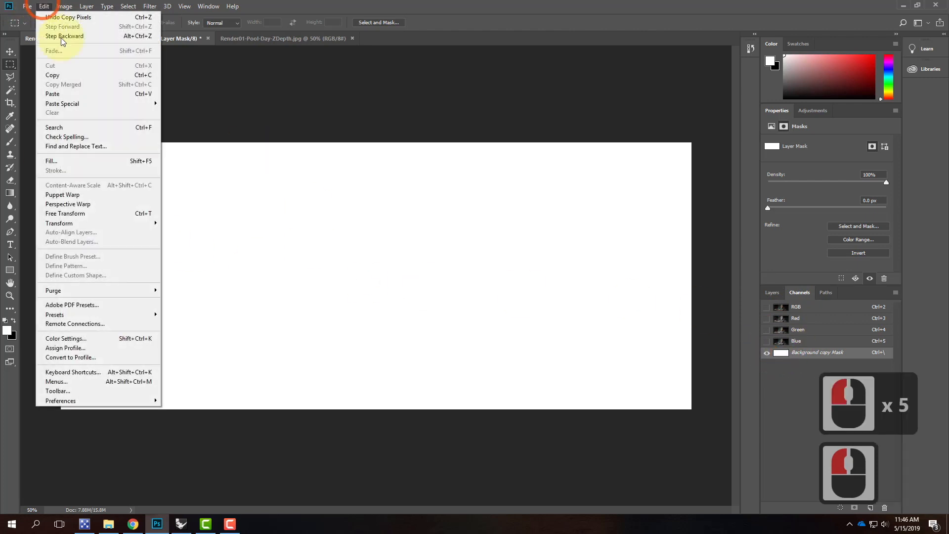
{"action": "left_click", "coordinate": [70, 94]}
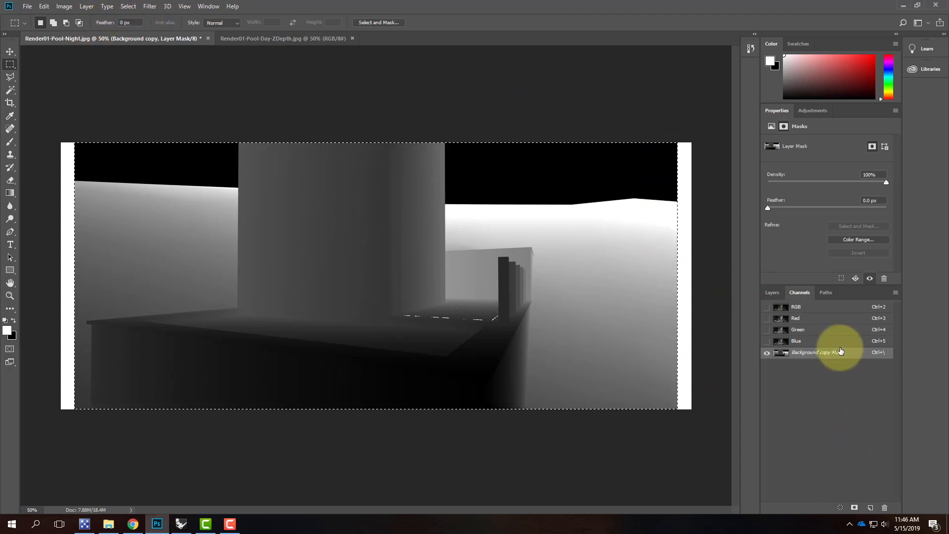
- Turn the RGB channels back on, target the Background copy layer's image instead of its mask, and clear the selection
{"action": "left_click", "coordinate": [768, 293]}
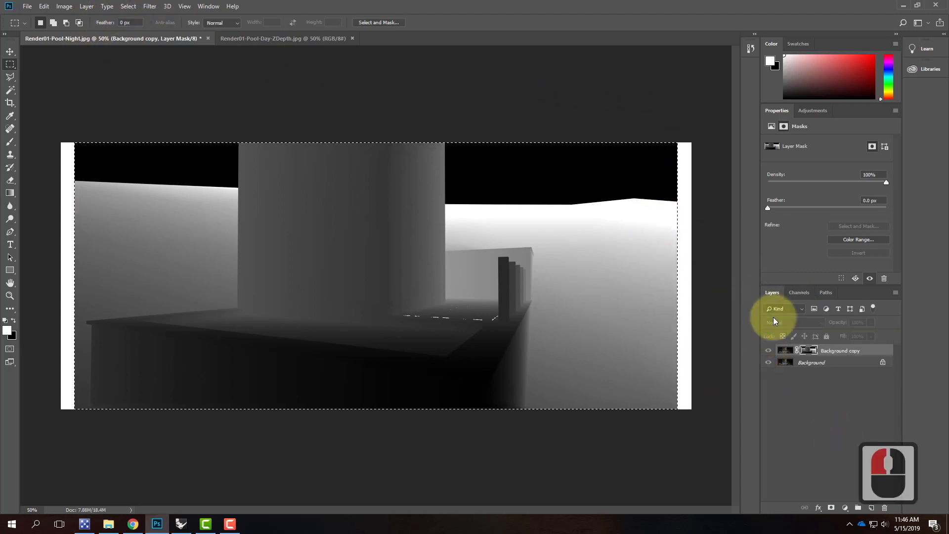
{"action": "left_click", "coordinate": [797, 293]}
{"action": "left_click", "coordinate": [767, 352]}
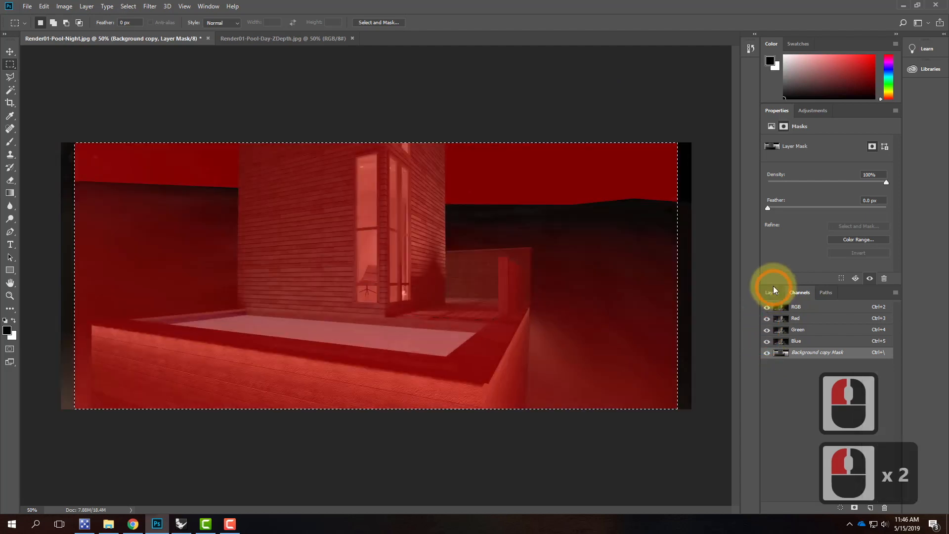
{"action": "left_click", "coordinate": [773, 293]}
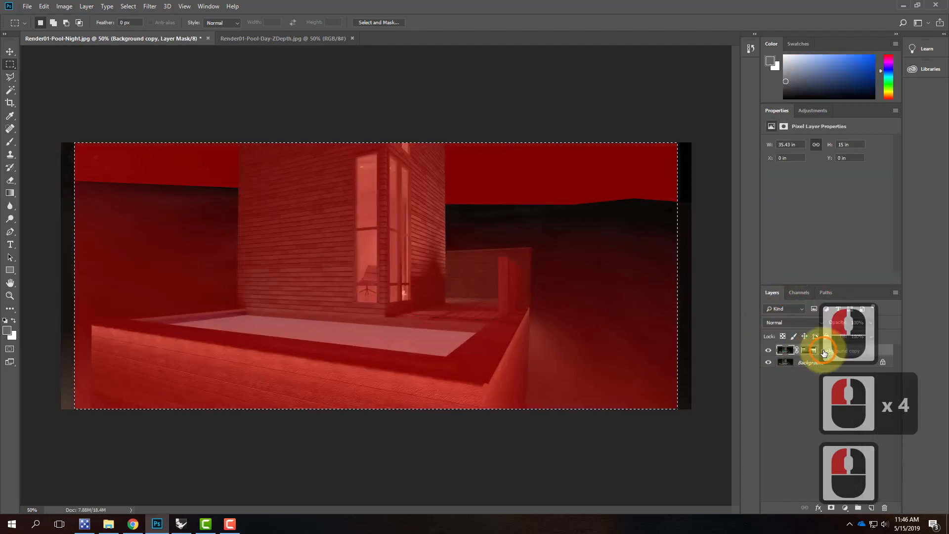
{"action": "left_click", "coordinate": [784, 352]}
{"action": "left_click", "coordinate": [787, 353]}
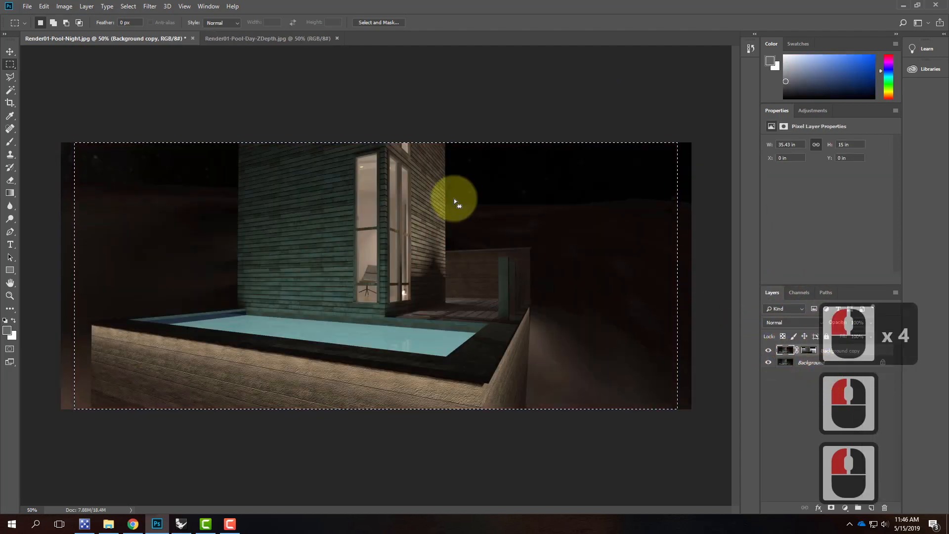
{"action": "key", "text": "ctrl+d"}
{"action": "left_click", "coordinate": [813, 348]}
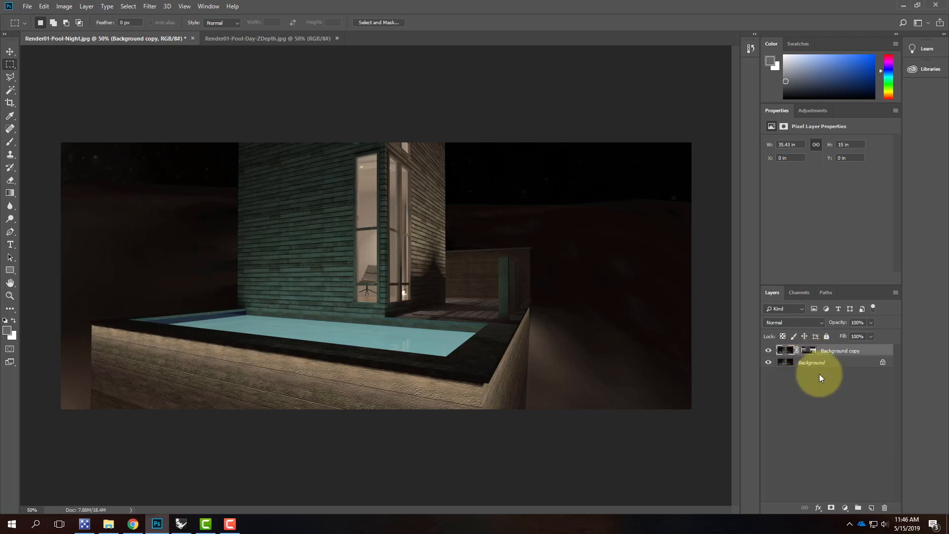
{"action": "left_click", "coordinate": [835, 374]}
- Undo the deselection and the Z-depth paste in the Background copy's layer mask
{"action": "key", "text": "ctrl+z"}
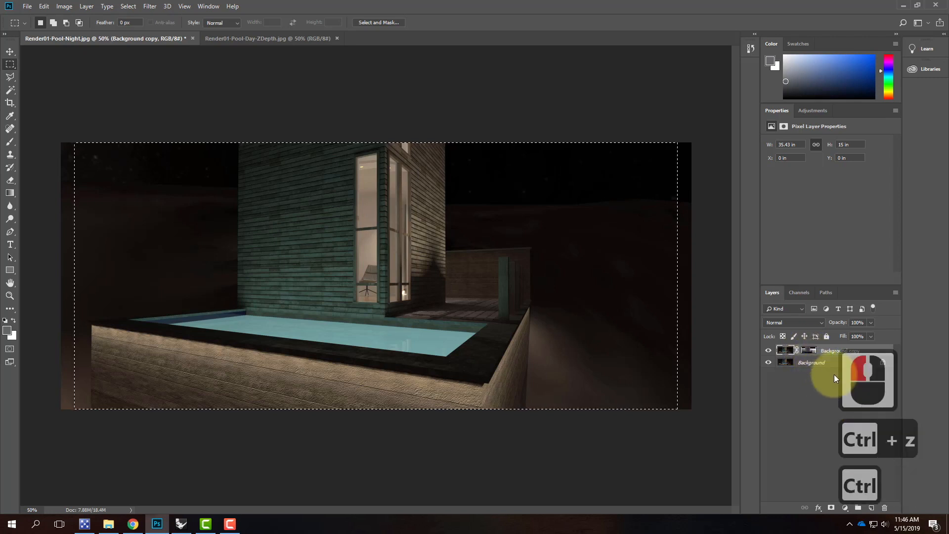
{"action": "key", "text": "ctrl+alt+z"}
{"action": "left_click", "coordinate": [870, 394]}
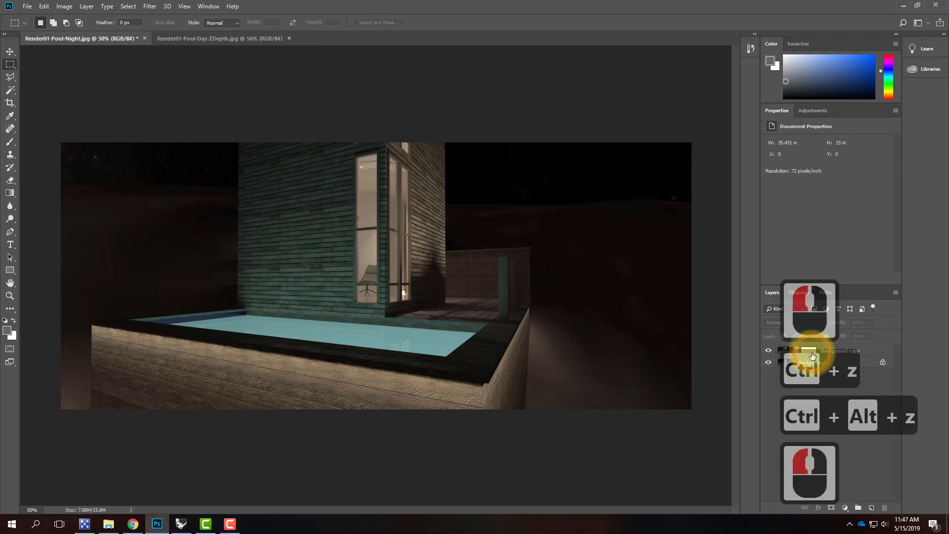
- Try to paste the Z-depth image straight into the Background copy layer's mask, and undo the pasted layer
{"action": "left_click", "coordinate": [812, 356]}
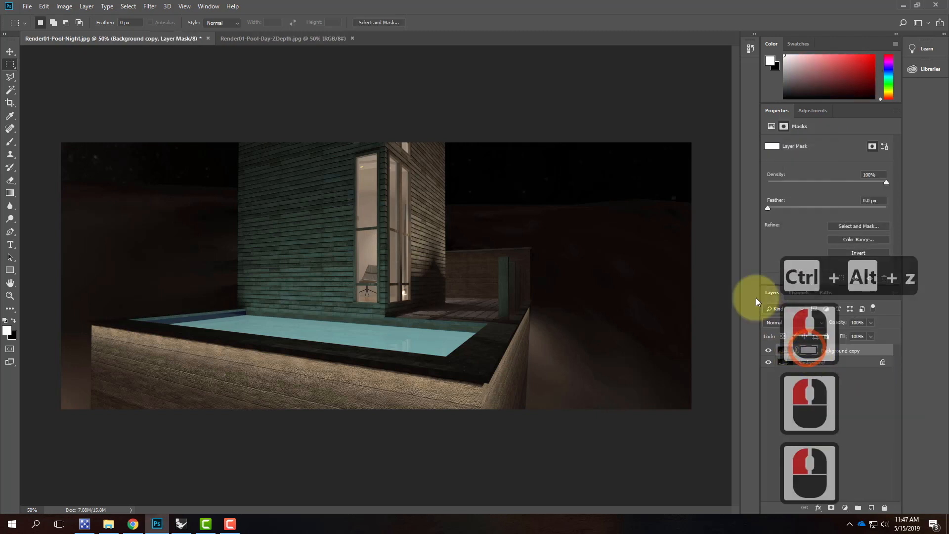
{"action": "left_click", "coordinate": [45, 6]}
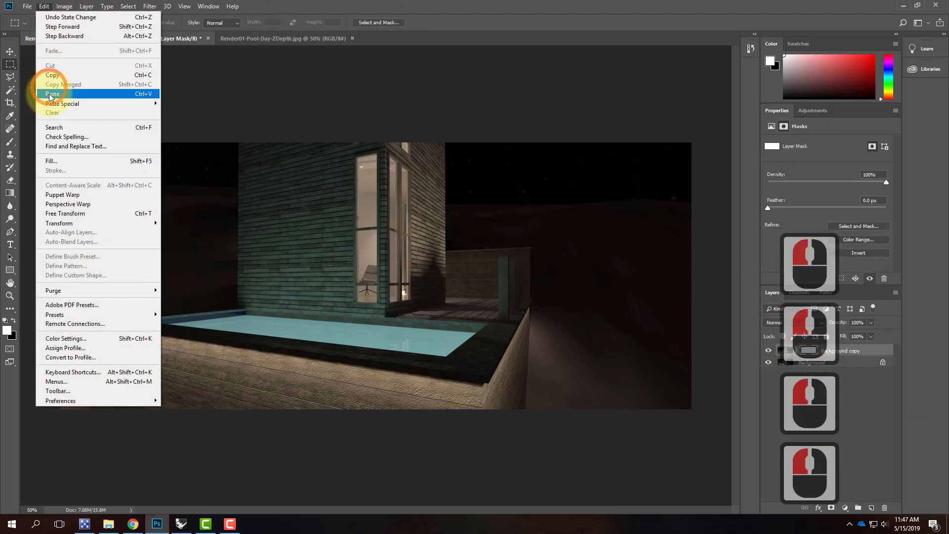
{"action": "left_click", "coordinate": [52, 94]}
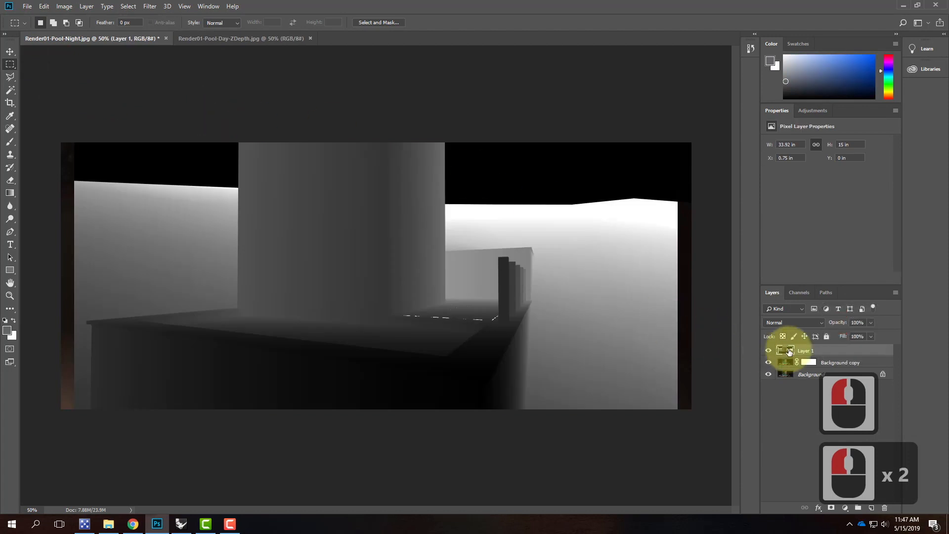
{"action": "left_click", "coordinate": [807, 363]}
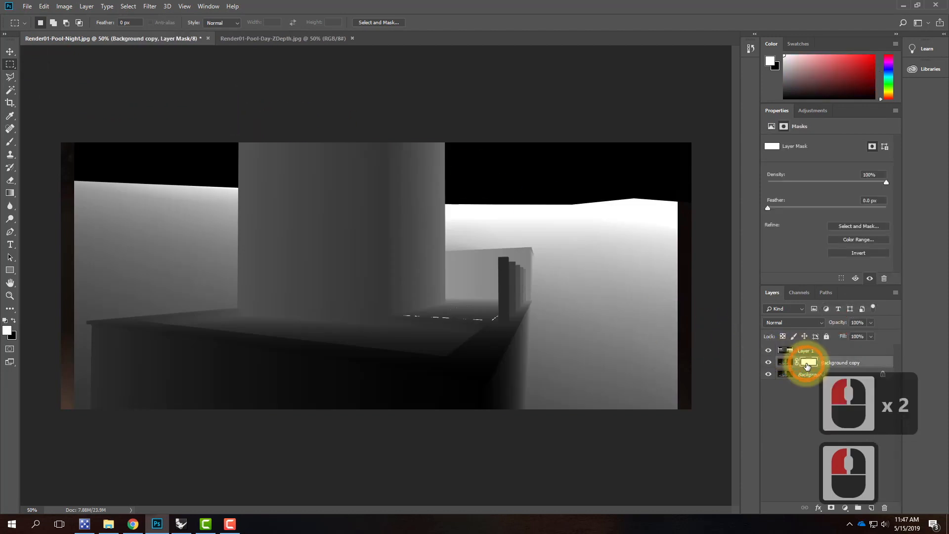
{"action": "key", "text": "ctrl+z"}
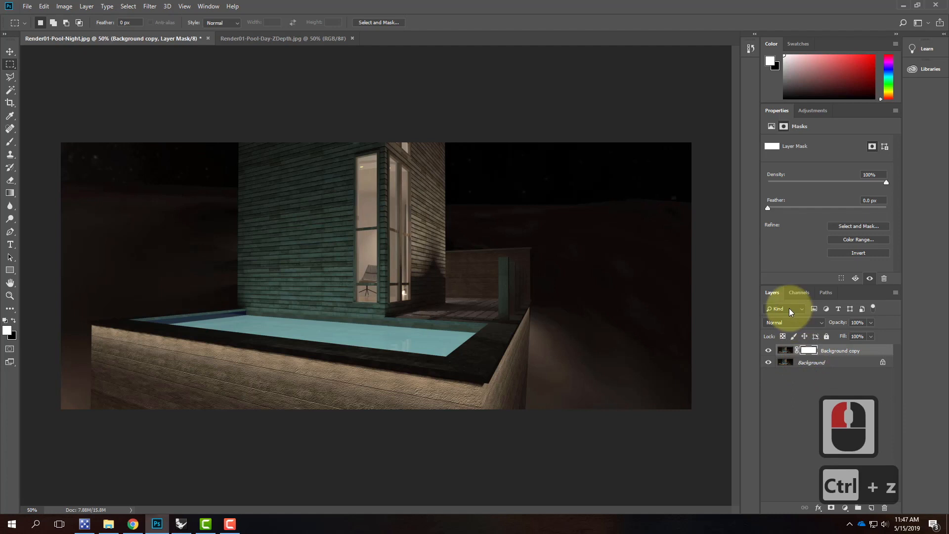
- Isolate the Background copy Mask channel by hiding the color channels, and paste the Z-depth image into it
{"action": "left_click", "coordinate": [799, 351]}
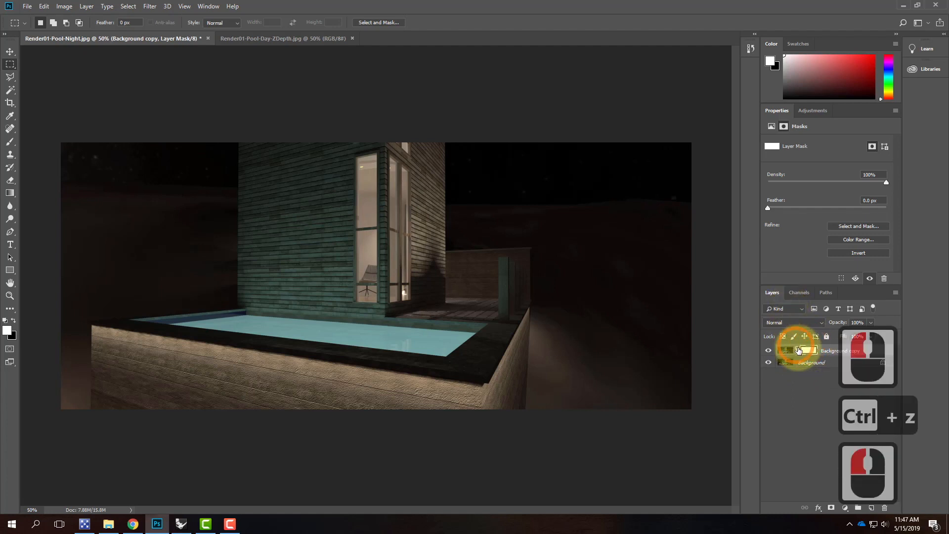
{"action": "left_click", "coordinate": [800, 292]}
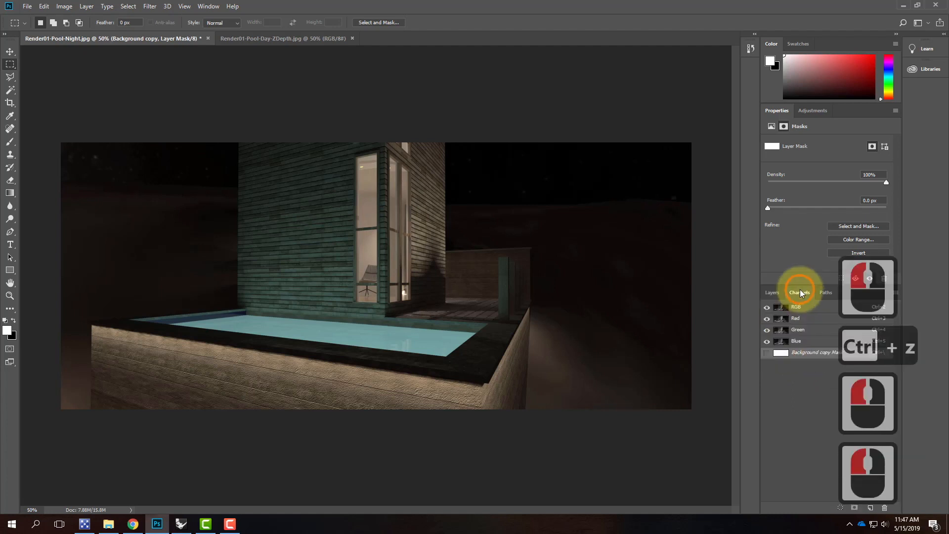
{"action": "left_click", "coordinate": [767, 339]}
{"action": "left_click", "coordinate": [767, 353]}
{"action": "left_click", "coordinate": [768, 341]}
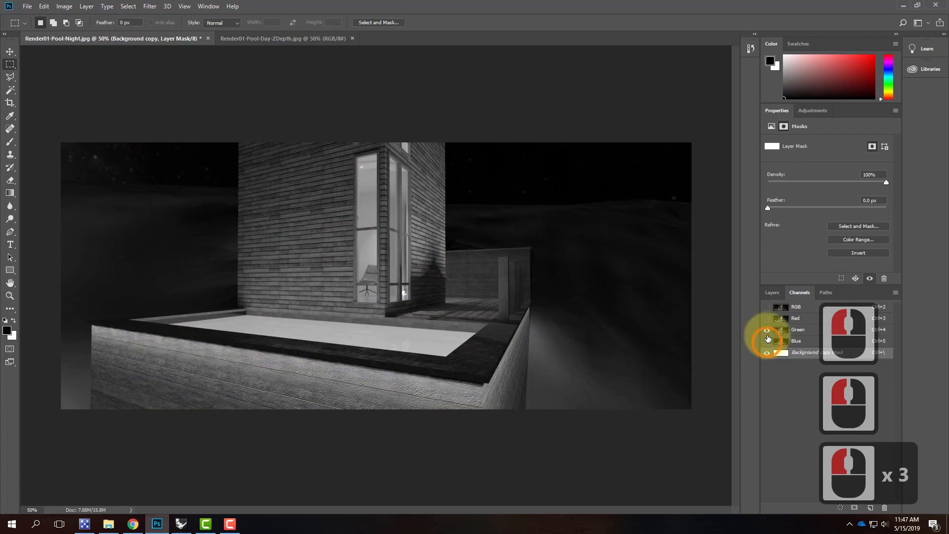
{"action": "left_click", "coordinate": [809, 352]}
{"action": "left_click", "coordinate": [809, 360]}
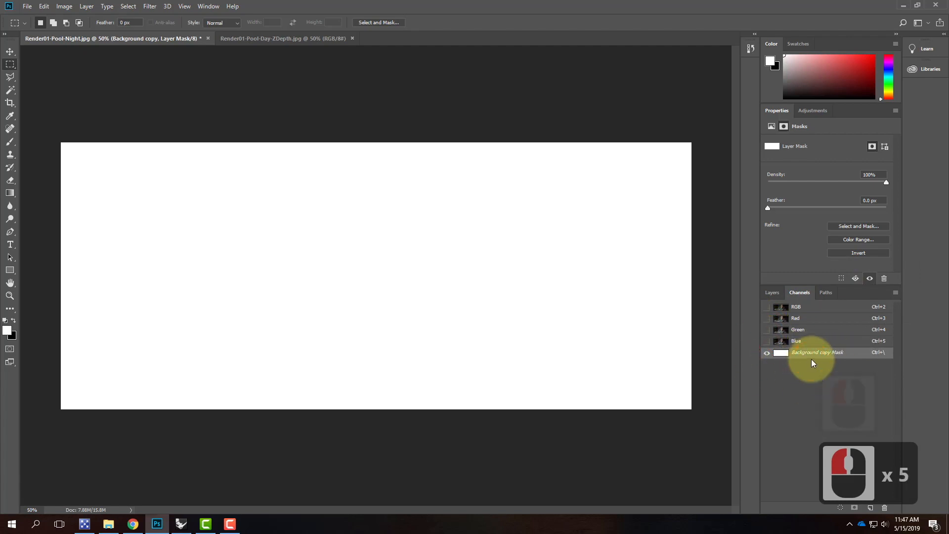
{"action": "key", "text": "ctrl+v"}
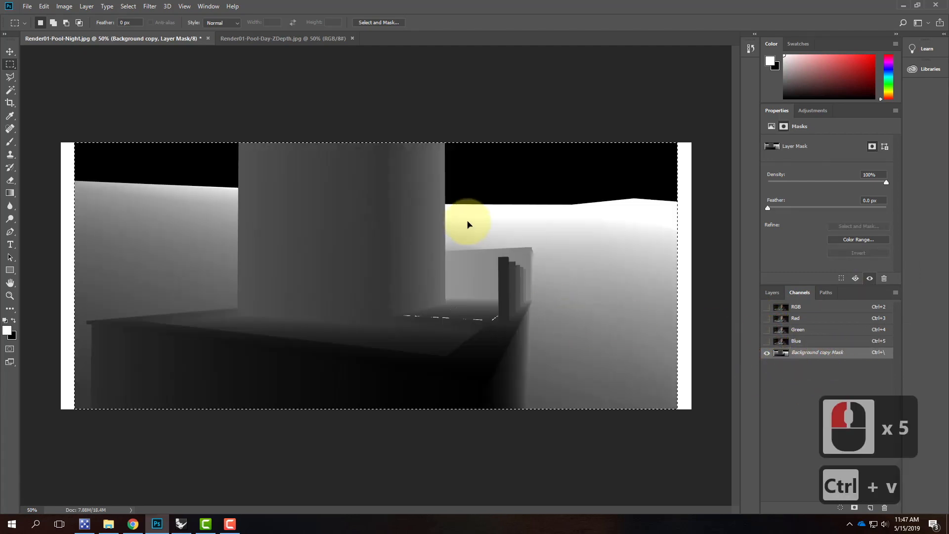
- Restore the RGB channels, remove the red mask overlay, clear the selection, and keep the Background copy layer selected
{"action": "left_click", "coordinate": [767, 307]}
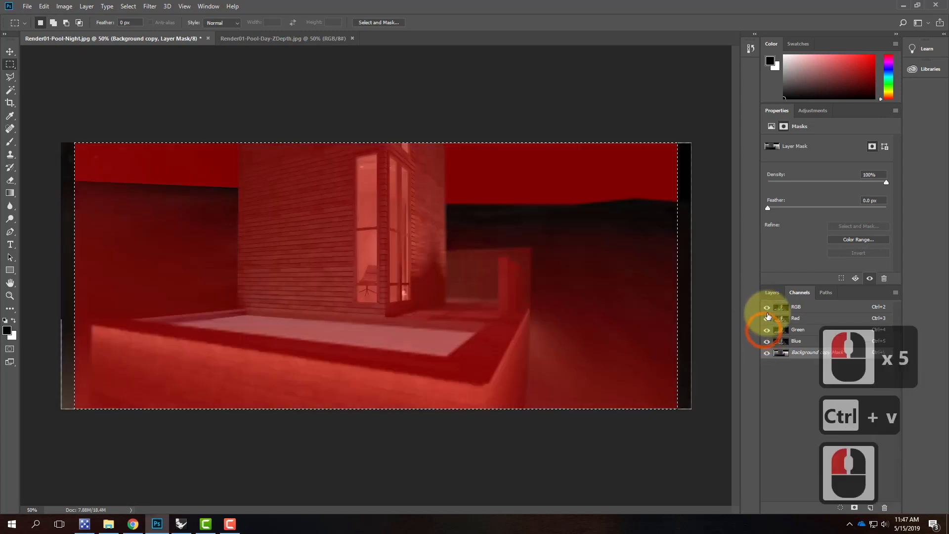
{"action": "left_click", "coordinate": [774, 297]}
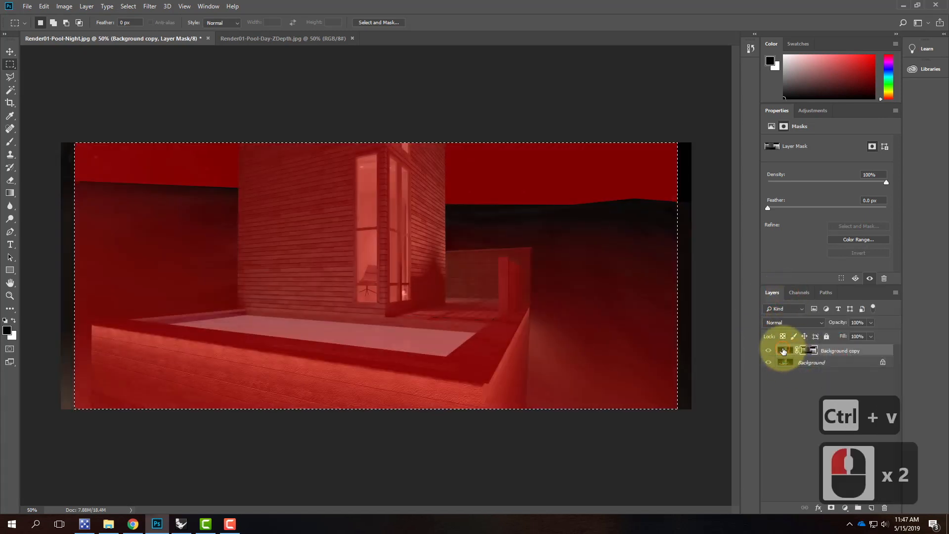
{"action": "left_click", "coordinate": [806, 350]}
{"action": "left_click", "coordinate": [809, 352]}
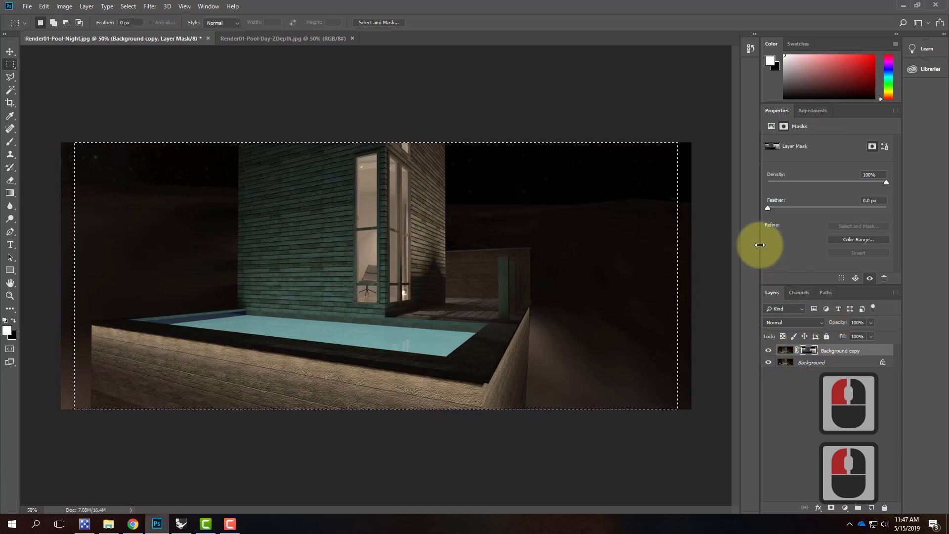
{"action": "left_click", "coordinate": [662, 227]}
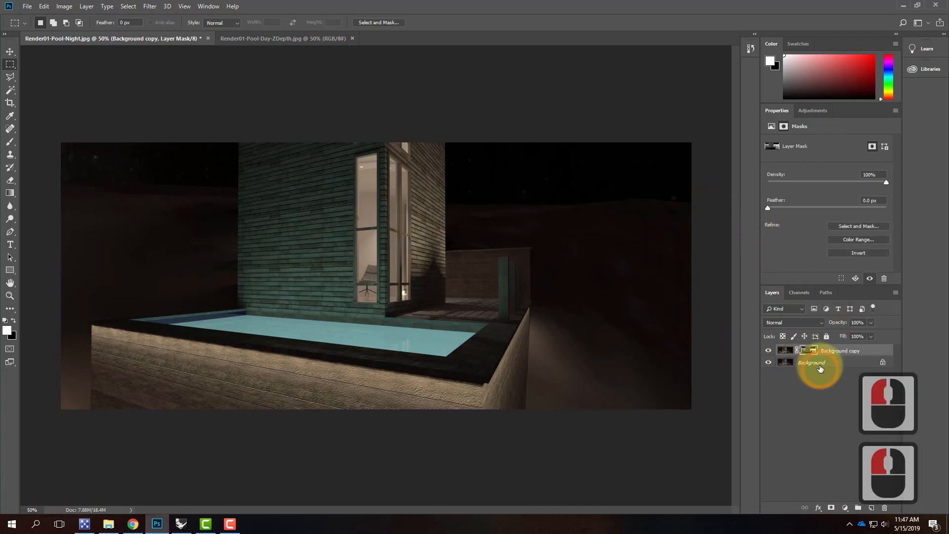
{"action": "left_click", "coordinate": [844, 351]}
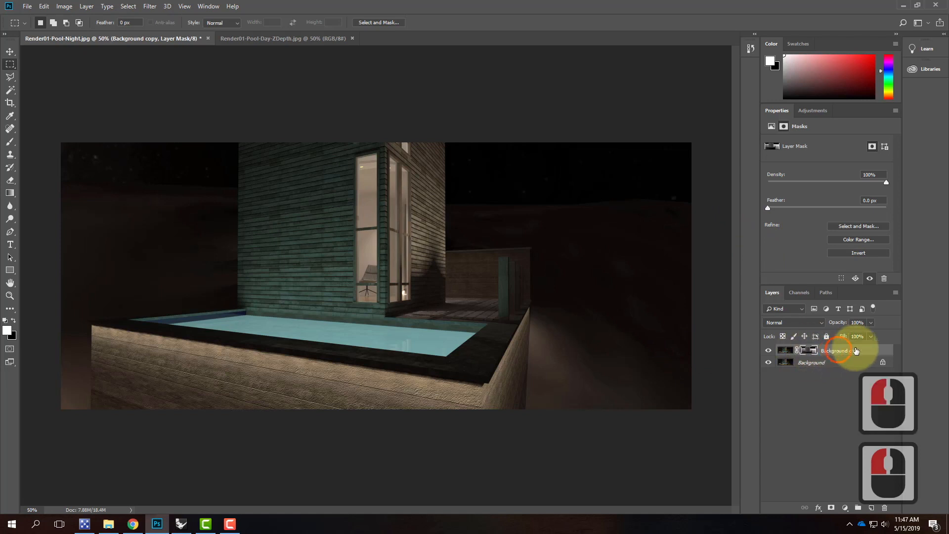
- Try Lens Blur on the Background copy's image with Layer Mask as depth source, testing focal points at several depths, and cancel it
{"action": "left_click", "coordinate": [128, 6]}
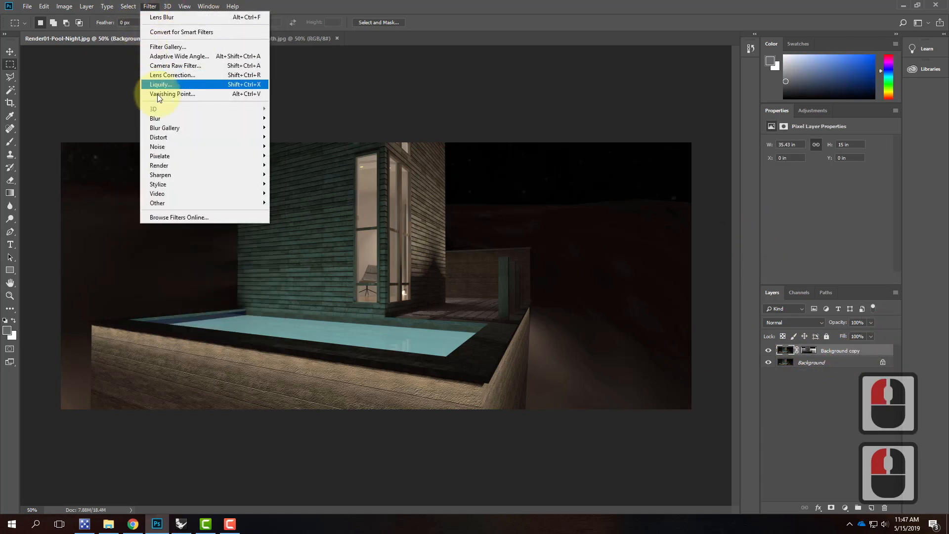
{"action": "mouse_move", "coordinate": [158, 118]}
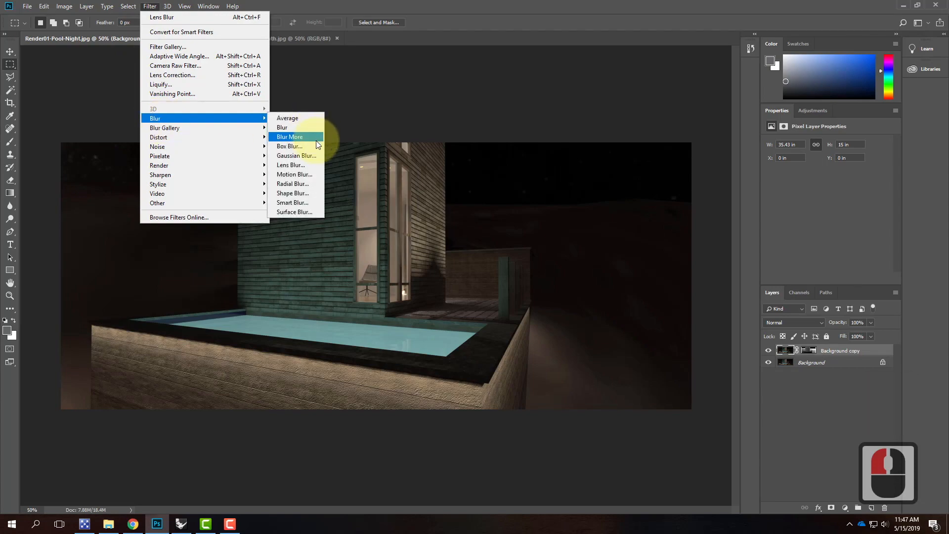
{"action": "left_click", "coordinate": [297, 165]}
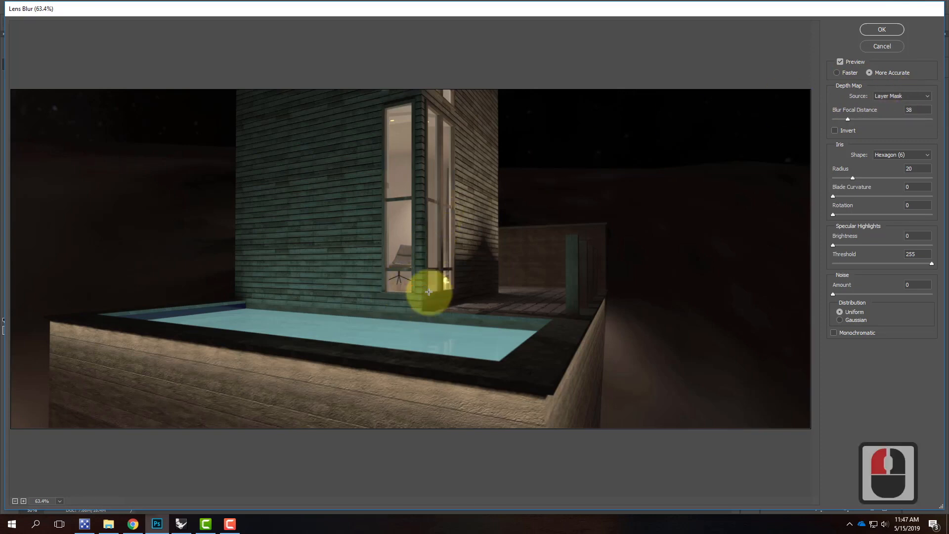
{"action": "left_click", "coordinate": [545, 391]}
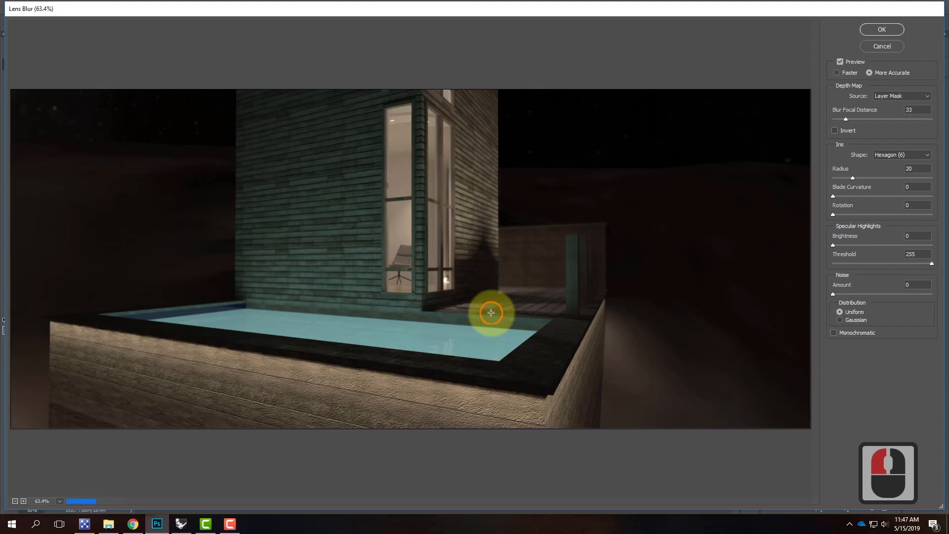
{"action": "left_click", "coordinate": [422, 240]}
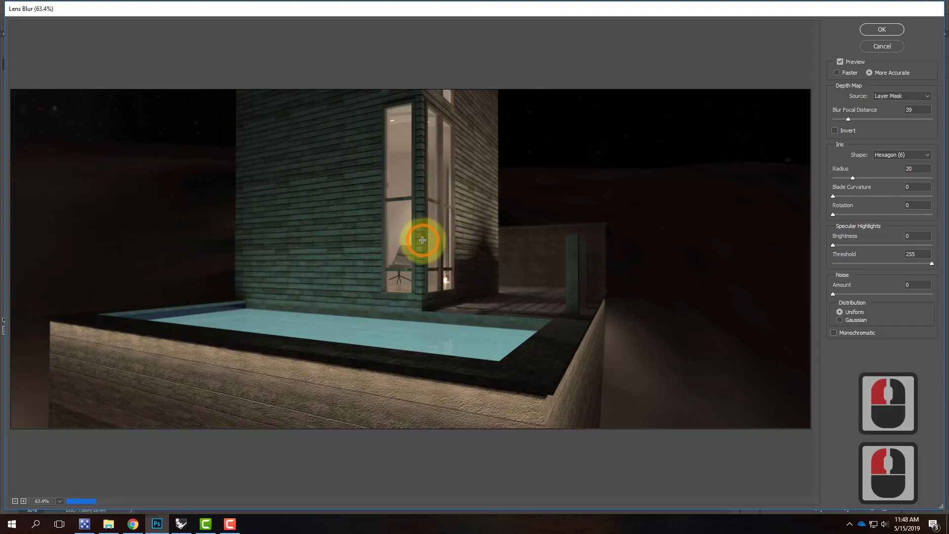
{"action": "left_click", "coordinate": [506, 227]}
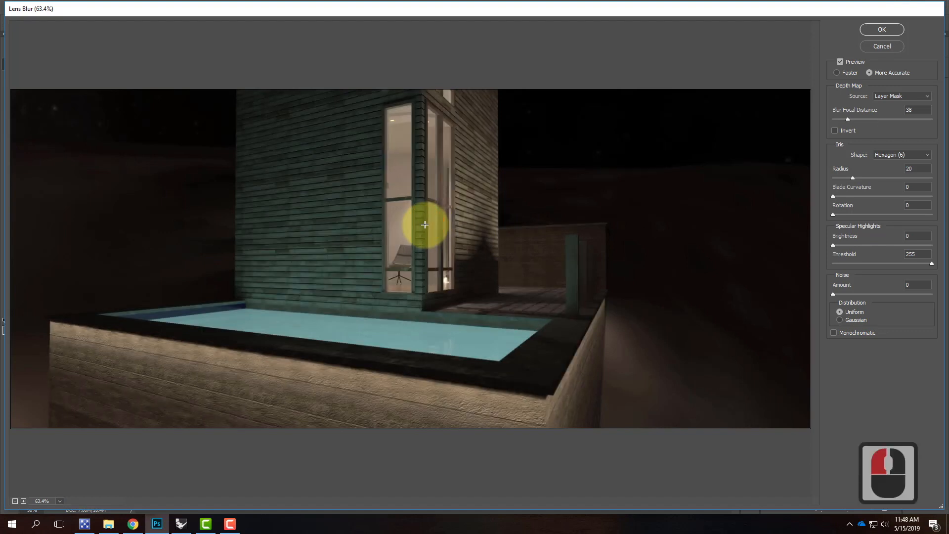
{"action": "left_click", "coordinate": [459, 407]}
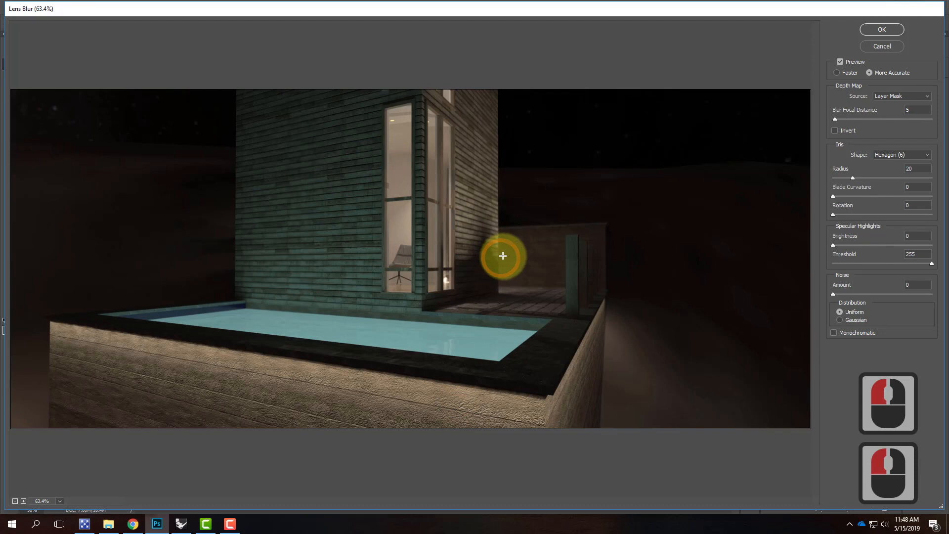
{"action": "left_click", "coordinate": [886, 48]}
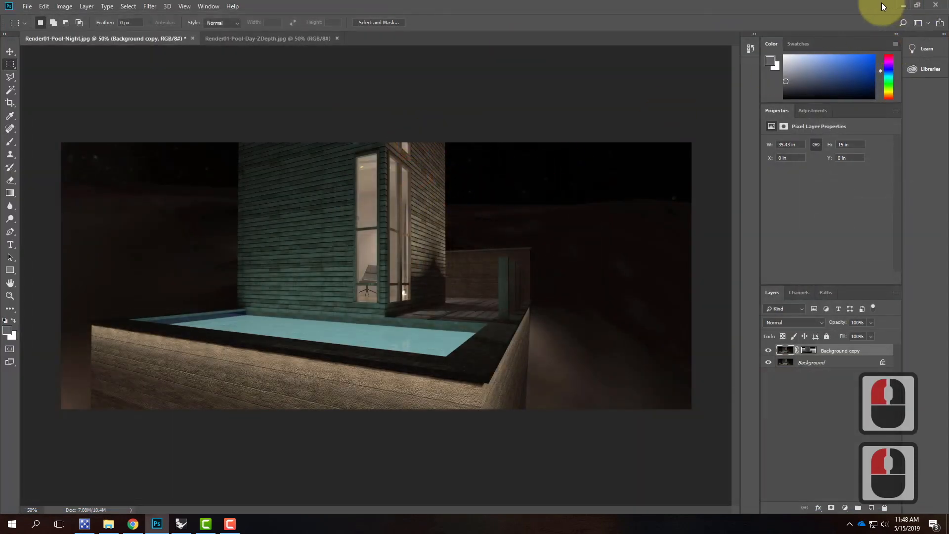
- Open the Render03-Pool-Day image from the Renderings folder
{"action": "left_click", "coordinate": [27, 6]}
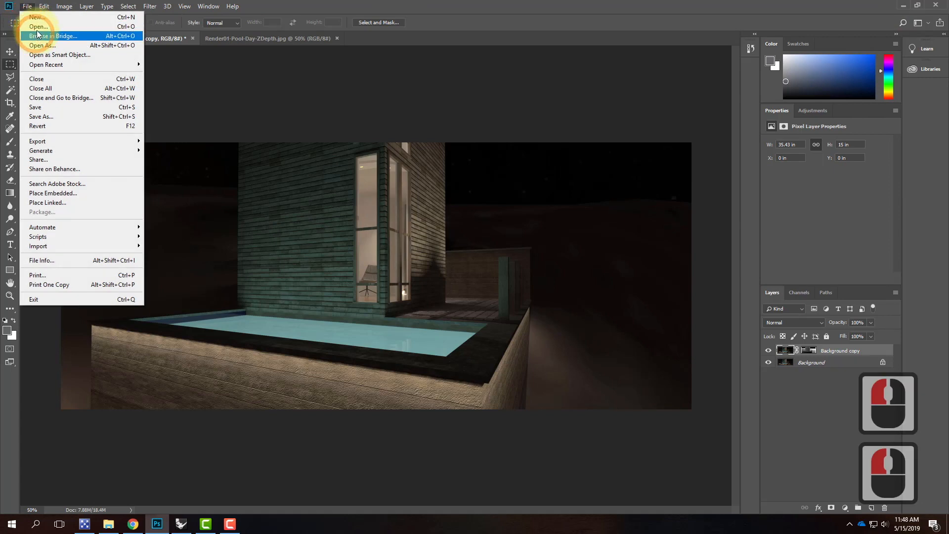
{"action": "left_click", "coordinate": [32, 27]}
{"action": "scroll", "coordinate": [381, 158], "scroll_direction": "down", "scroll_amount": 10}
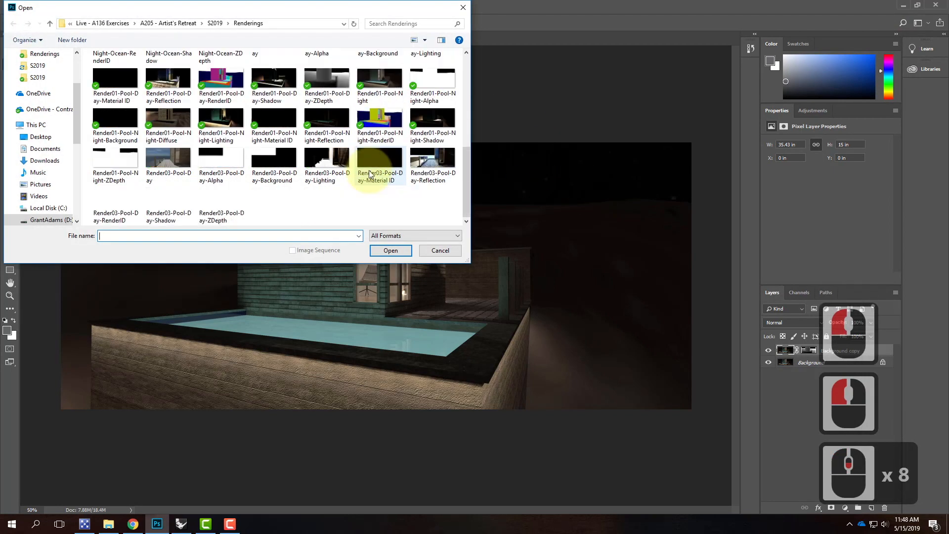
{"action": "scroll", "coordinate": [262, 161], "scroll_direction": "up", "scroll_amount": 2}
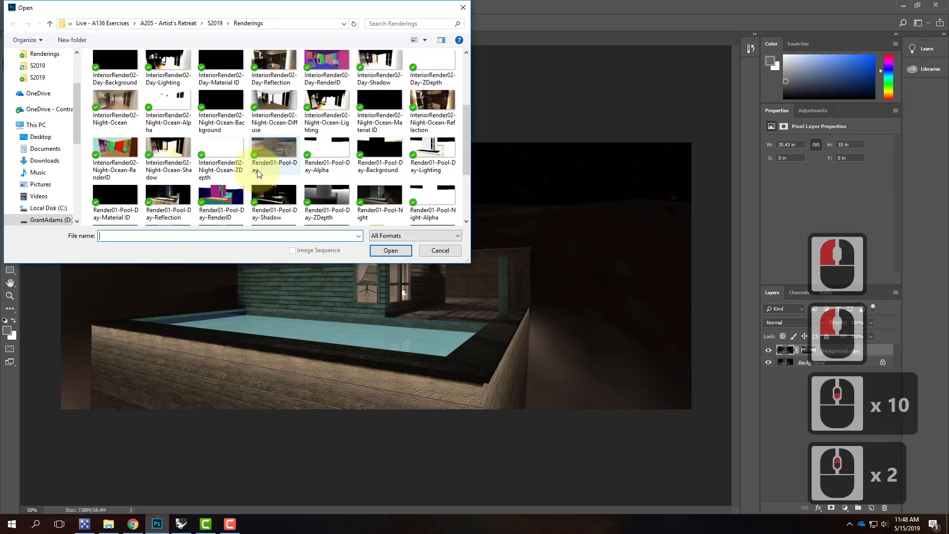
{"action": "scroll", "coordinate": [389, 178], "scroll_direction": "down", "scroll_amount": 3}
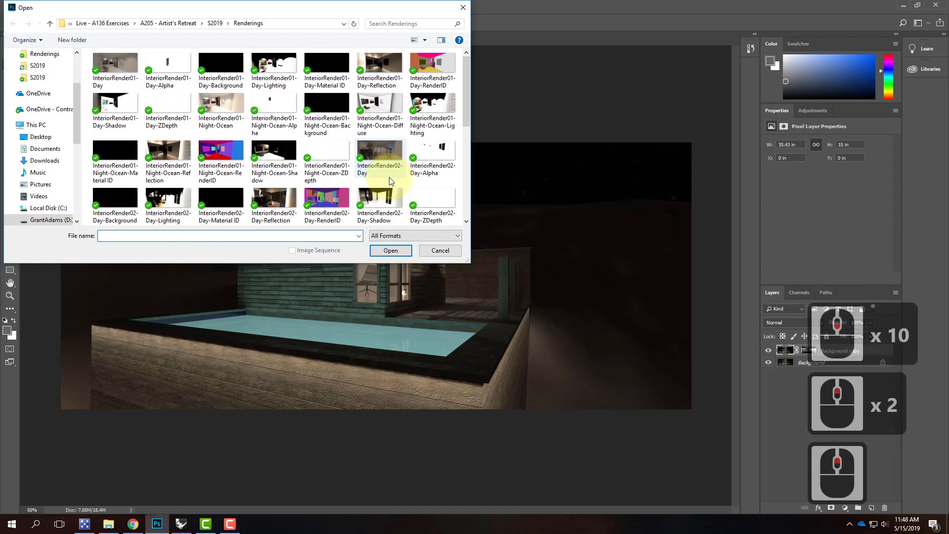
{"action": "scroll", "coordinate": [389, 178], "scroll_direction": "down", "scroll_amount": 3}
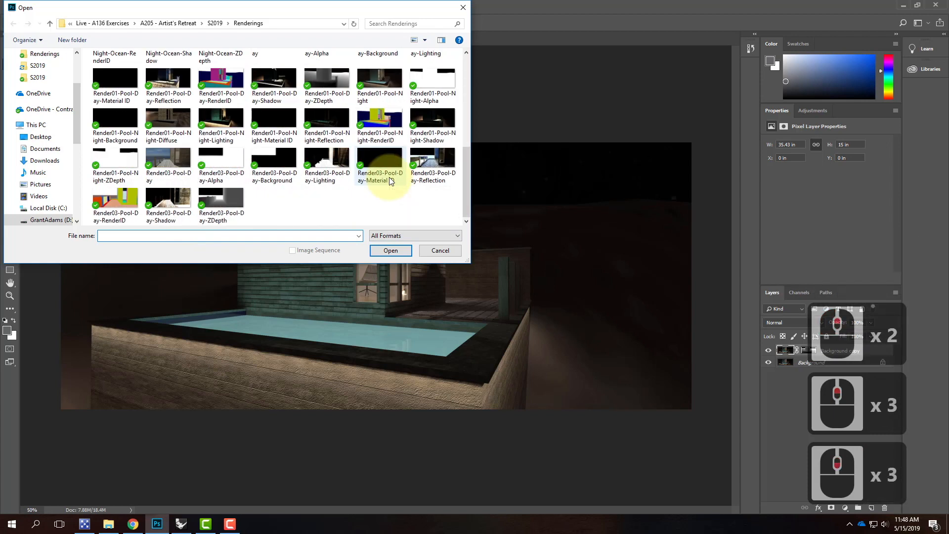
{"action": "scroll", "coordinate": [431, 196], "scroll_direction": "down", "scroll_amount": 3}
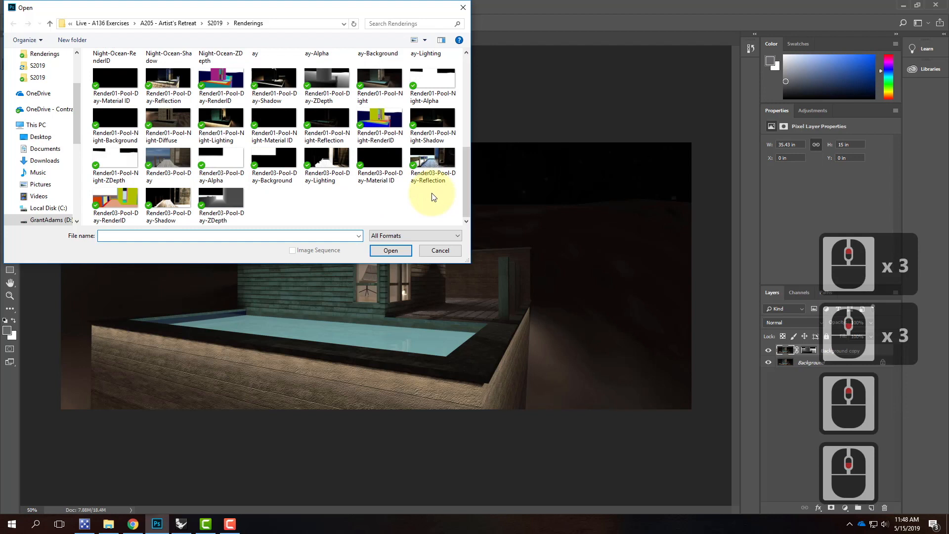
{"action": "left_click", "coordinate": [173, 159]}
{"action": "left_click", "coordinate": [393, 250]}
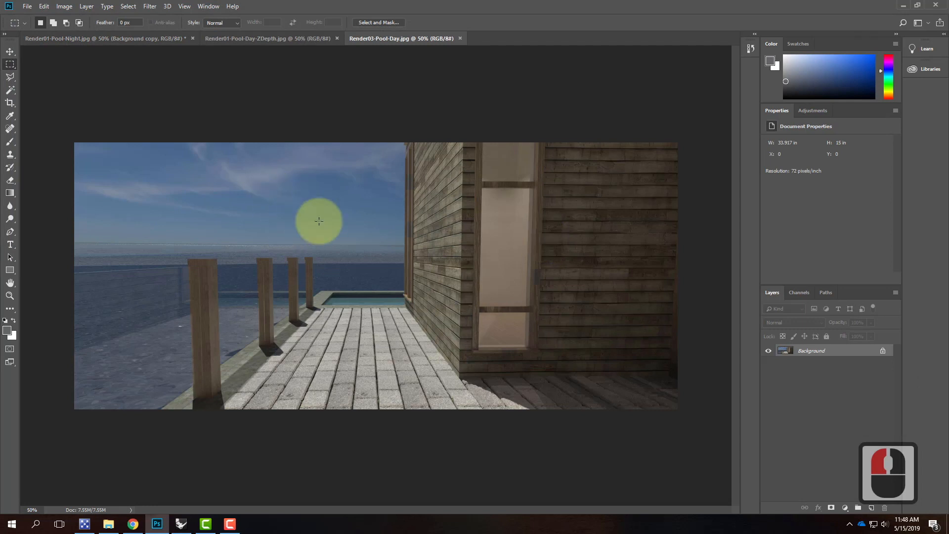
- Duplicate the Background layer of Render03-Pool-Day as Background copy
{"action": "left_click", "coordinate": [895, 292]}
{"action": "left_click", "coordinate": [811, 214]}
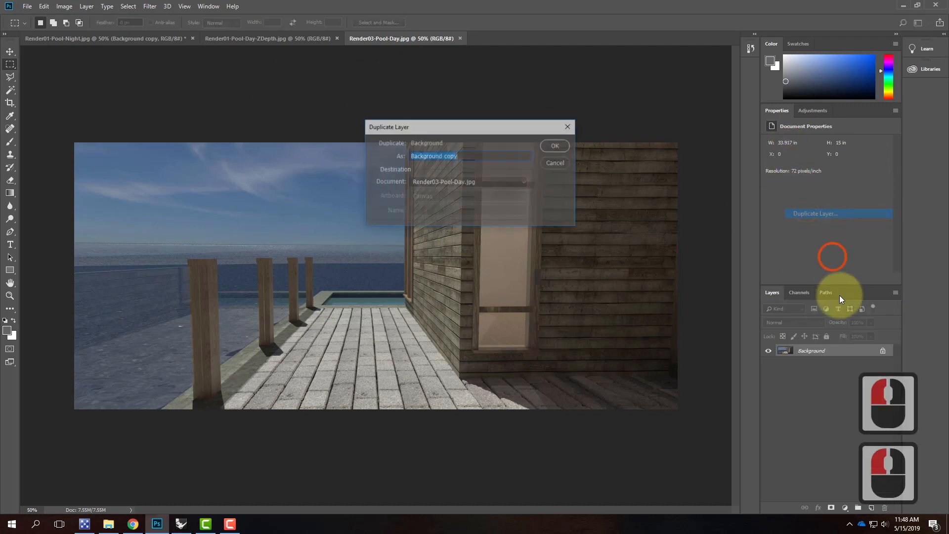
{"action": "left_click", "coordinate": [557, 146]}
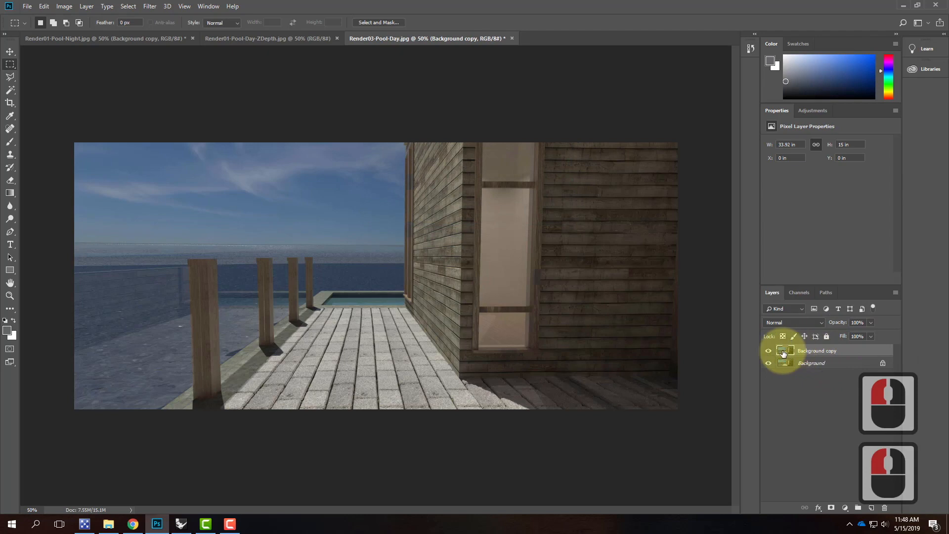
- Open the Render03-Pool-Day-ZDepth image from the Renderings folder
{"action": "left_click", "coordinate": [42, 6]}
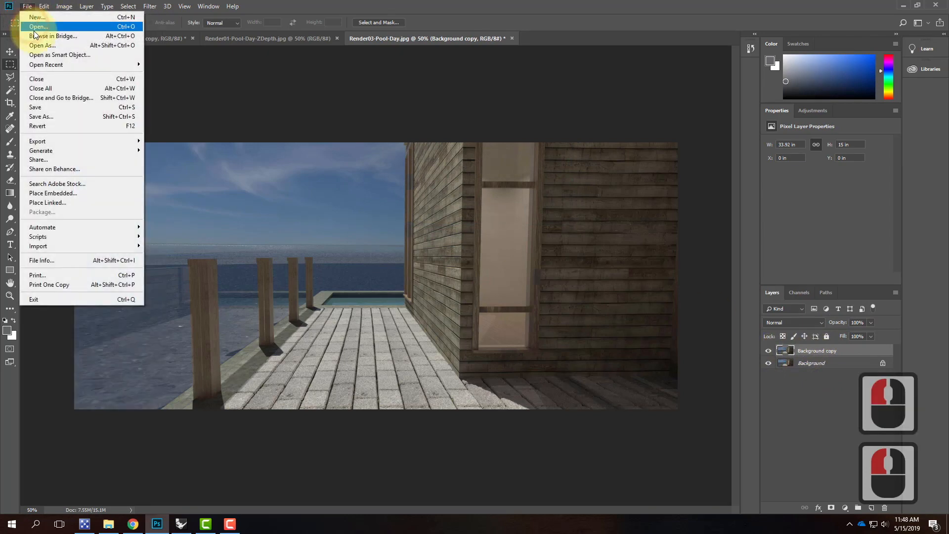
{"action": "left_click", "coordinate": [32, 27]}
{"action": "scroll", "coordinate": [376, 168], "scroll_direction": "down", "scroll_amount": 6}
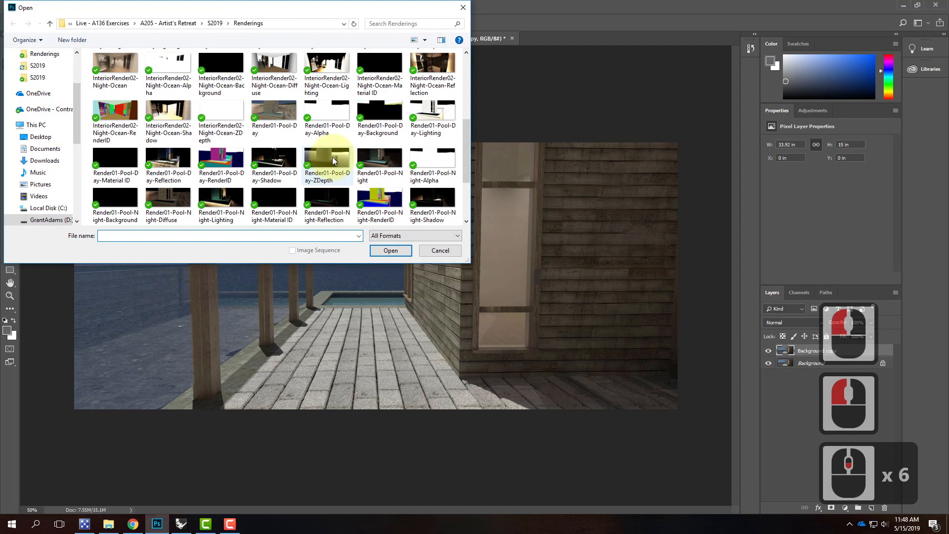
{"action": "scroll", "coordinate": [366, 186], "scroll_direction": "down", "scroll_amount": 4}
{"action": "scroll", "coordinate": [366, 186], "scroll_direction": "down", "scroll_amount": 1}
{"action": "left_click", "coordinate": [230, 203]}
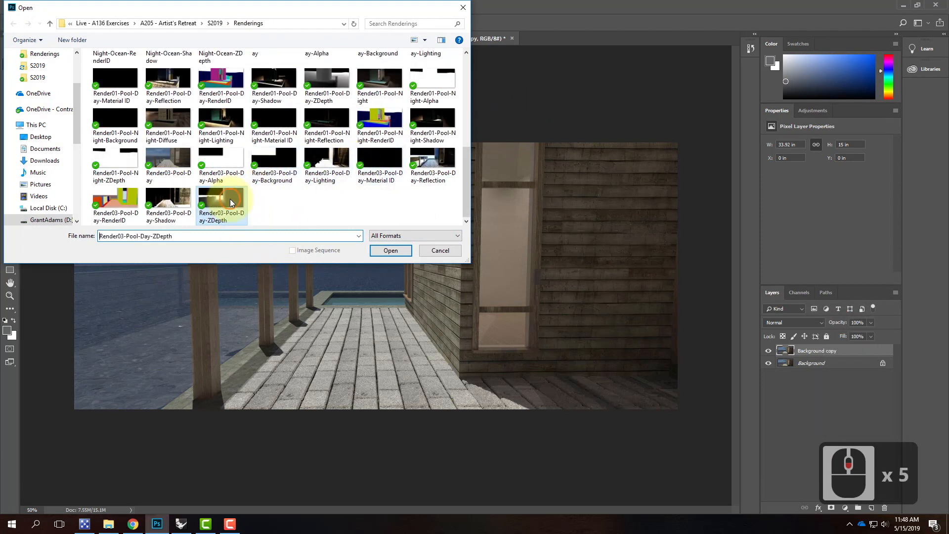
{"action": "left_click", "coordinate": [400, 249]}
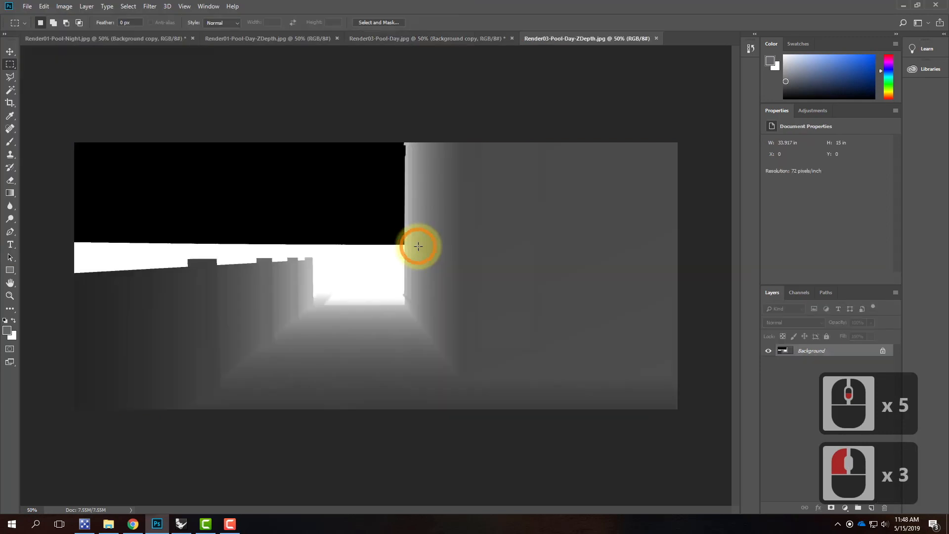
- Copy the entire Z-depth image and return to the Render03-Pool-Day document
{"action": "key", "text": "ctrl+a"}
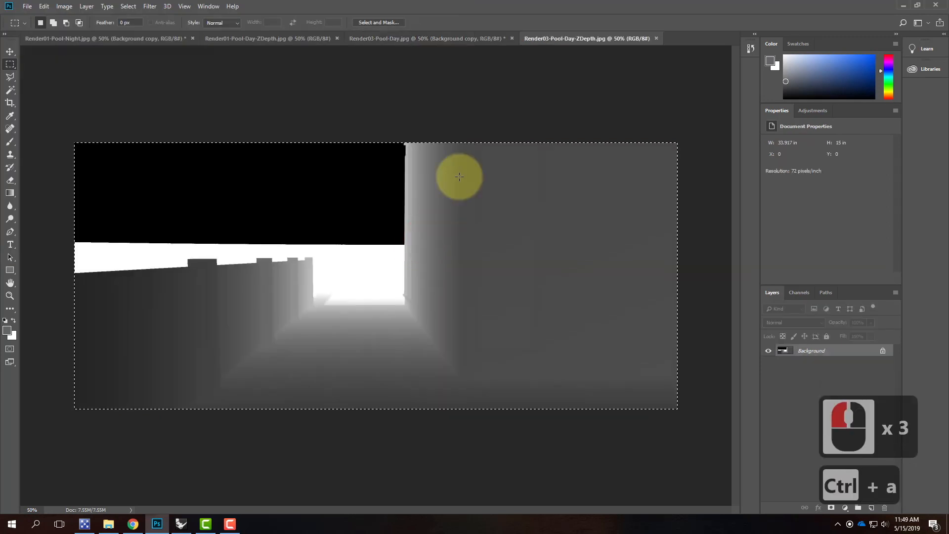
{"action": "key", "text": "ctrl+c"}
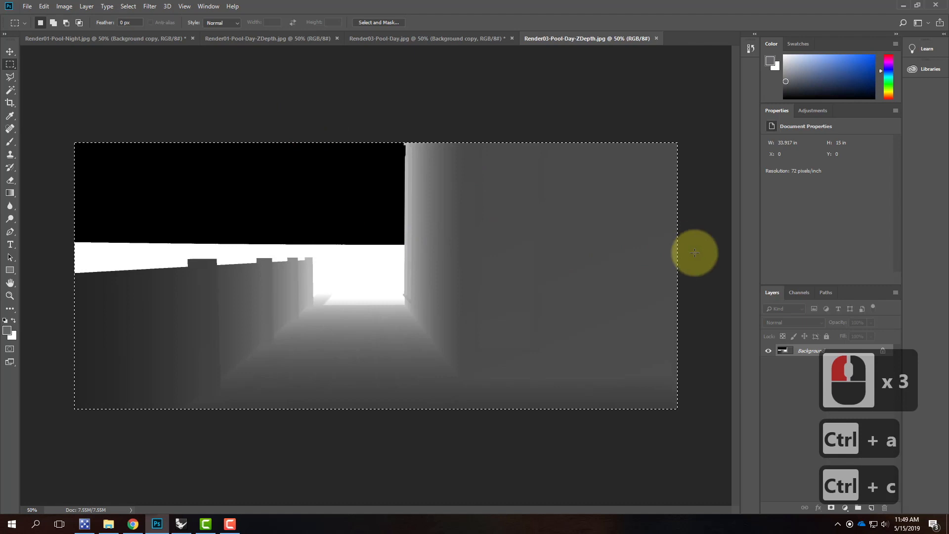
{"action": "left_click", "coordinate": [433, 40]}
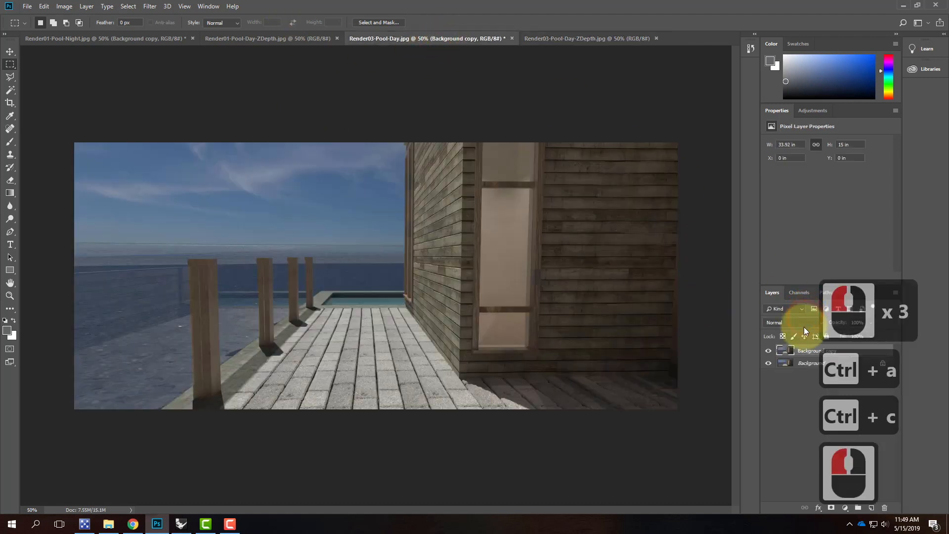
- Add a layer mask to Background copy and paste the Z-depth image into its Background copy Mask channel
{"action": "left_click", "coordinate": [833, 508]}
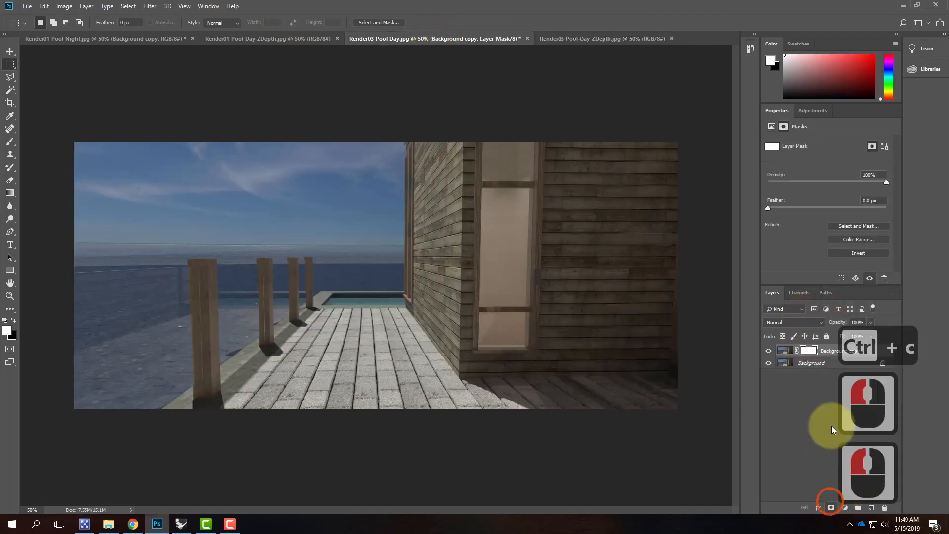
{"action": "left_click", "coordinate": [799, 293]}
{"action": "left_click", "coordinate": [768, 353]}
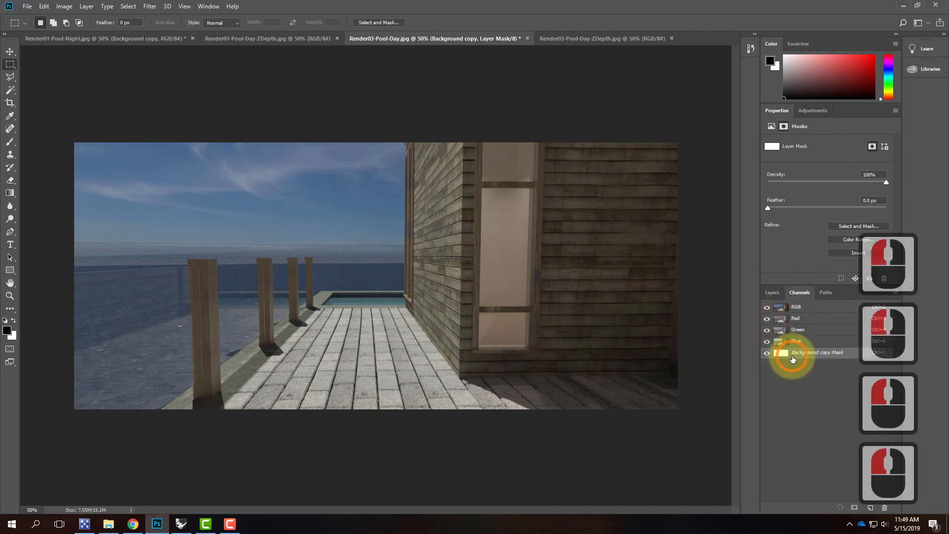
{"action": "left_click", "coordinate": [797, 354]}
{"action": "key", "text": "ctrl+v"}
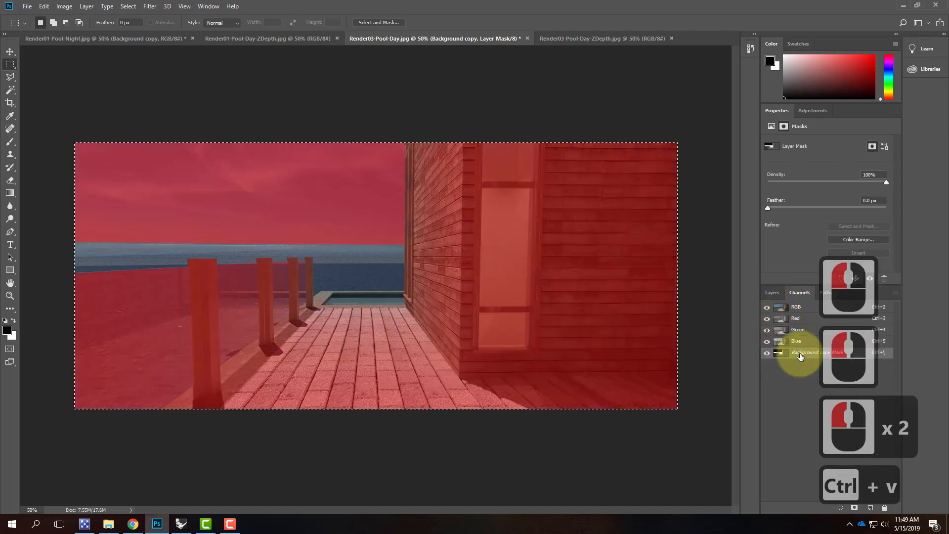
- Target the Background copy layer's image instead of its mask and clear the selection
{"action": "left_click", "coordinate": [774, 292]}
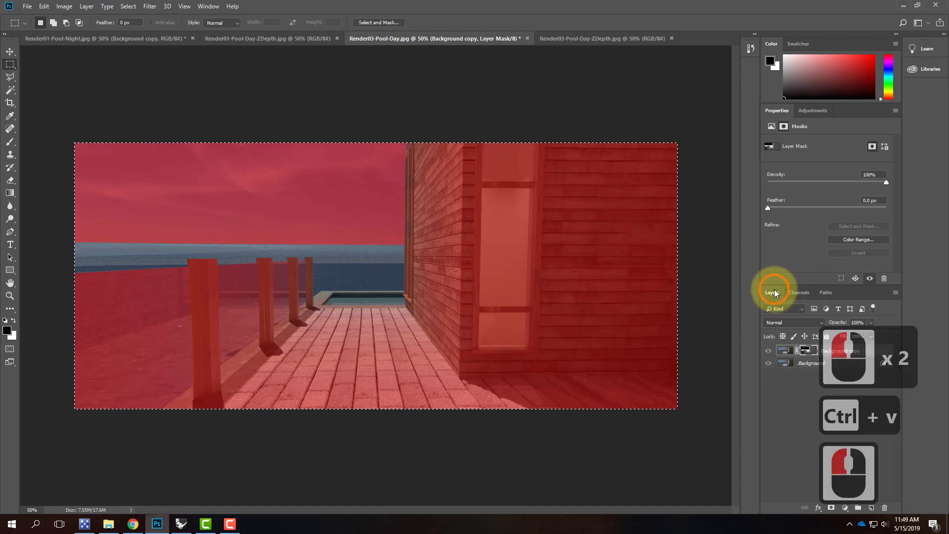
{"action": "left_click", "coordinate": [806, 351]}
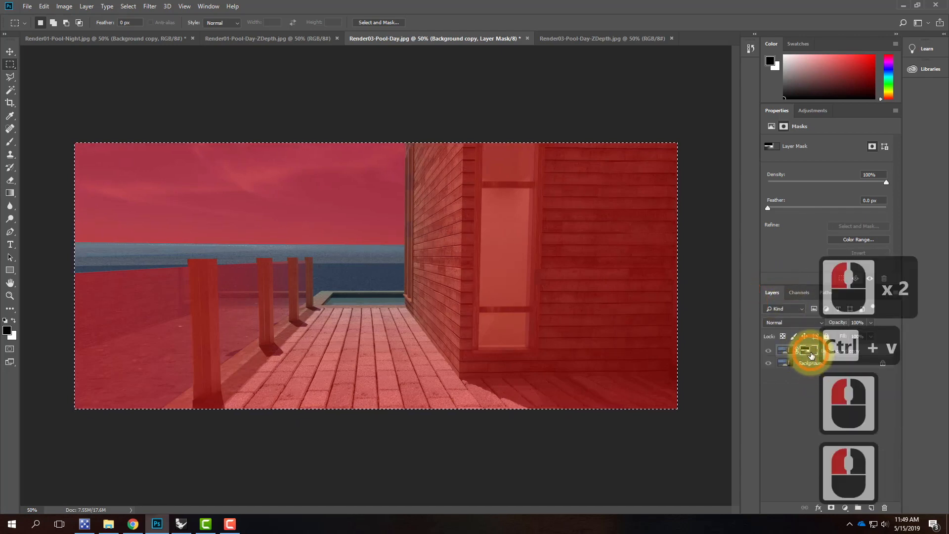
{"action": "left_click", "coordinate": [786, 351]}
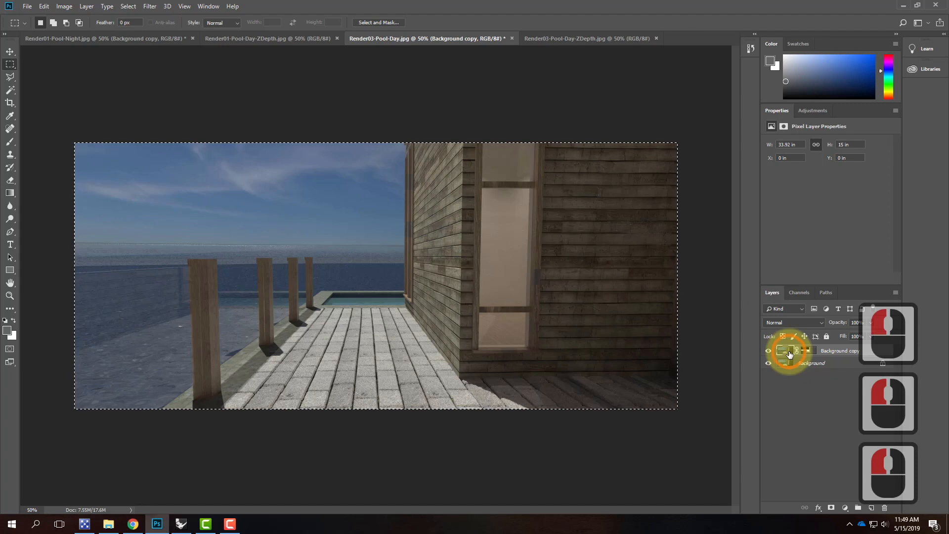
{"action": "left_click", "coordinate": [280, 68]}
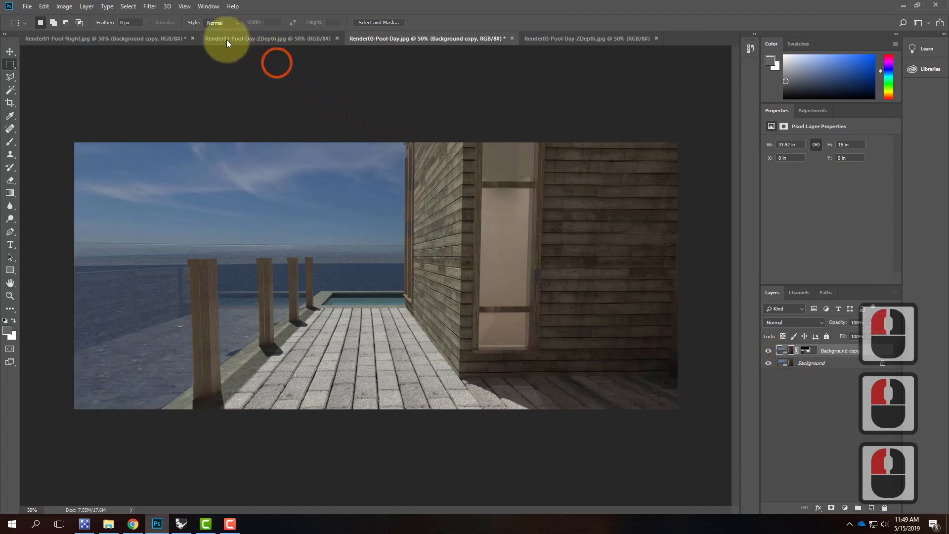
- Start Lens Blur on the Background copy's image and test focal points on the nearest post, the side wall and the horizon
{"action": "left_click", "coordinate": [154, 6]}
{"action": "mouse_move", "coordinate": [184, 6]}
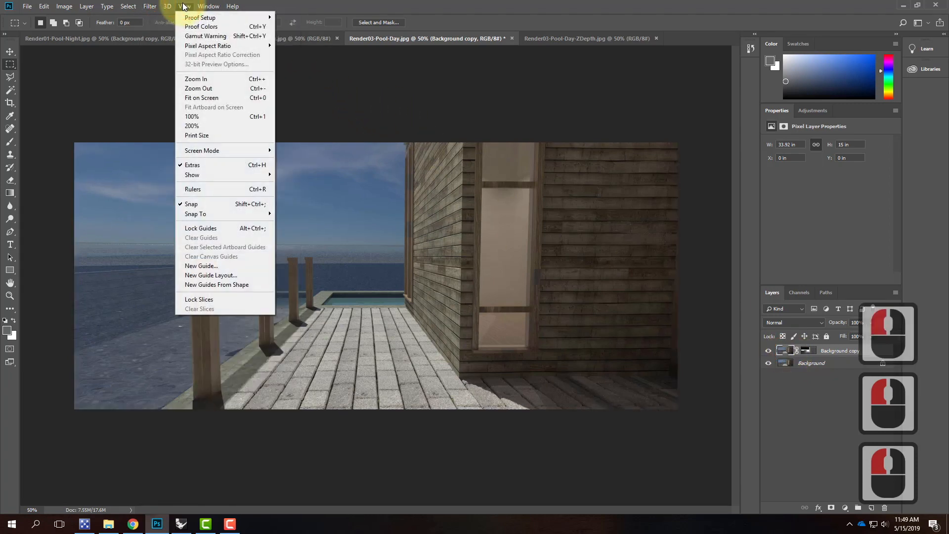
{"action": "mouse_move", "coordinate": [150, 6]}
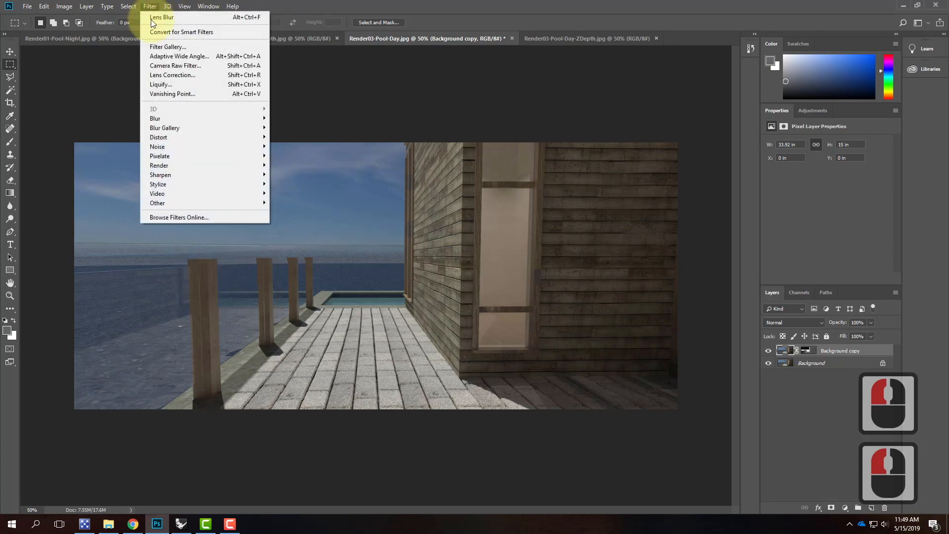
{"action": "mouse_move", "coordinate": [163, 119]}
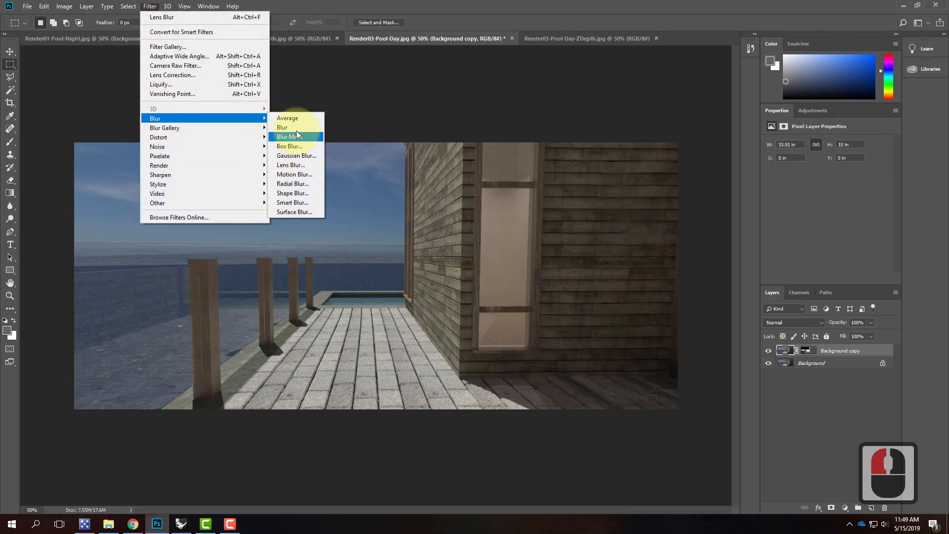
{"action": "left_click", "coordinate": [313, 164]}
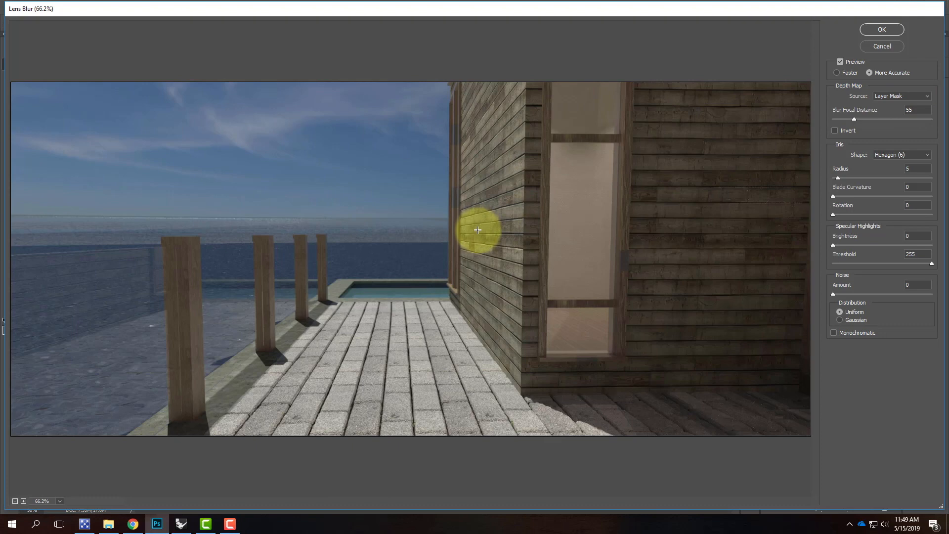
{"action": "left_click", "coordinate": [186, 296]}
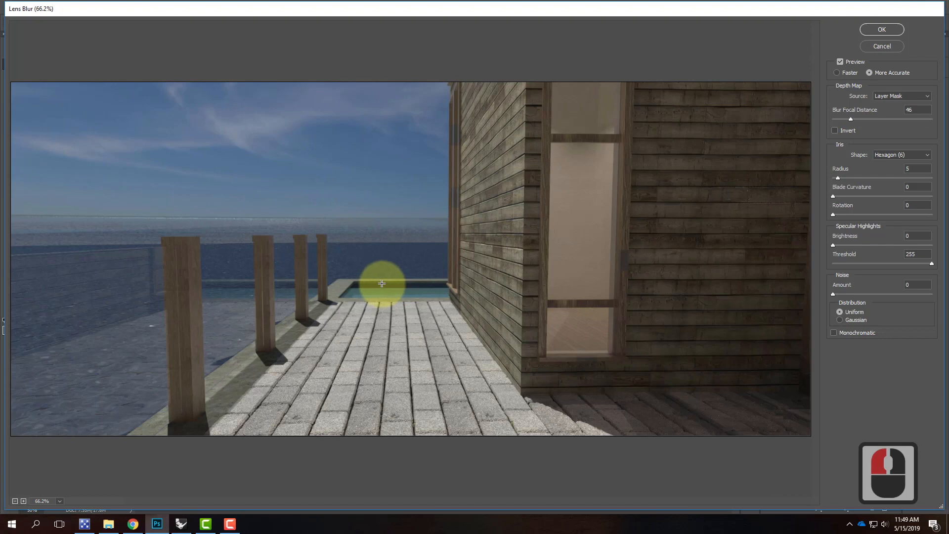
{"action": "left_click", "coordinate": [484, 246]}
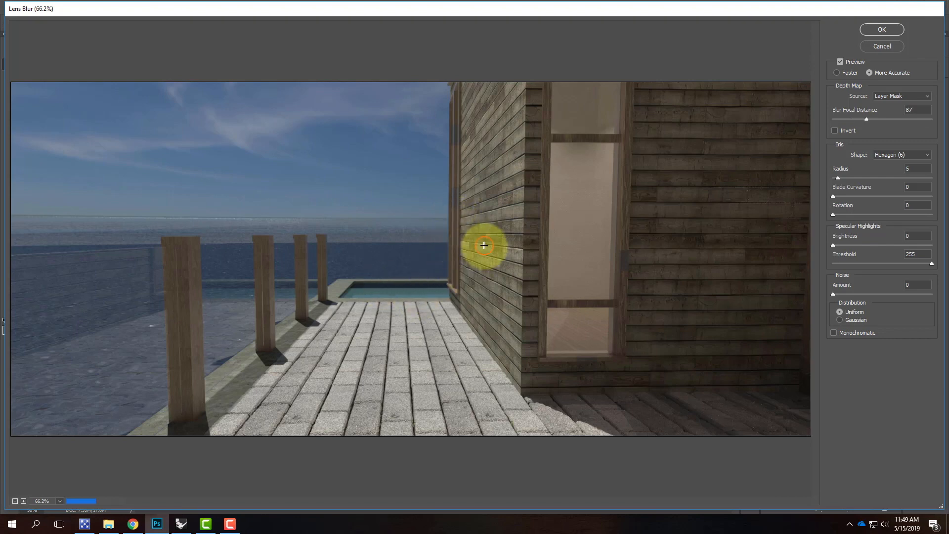
{"action": "left_click", "coordinate": [449, 213]}
{"action": "left_click", "coordinate": [393, 217]}
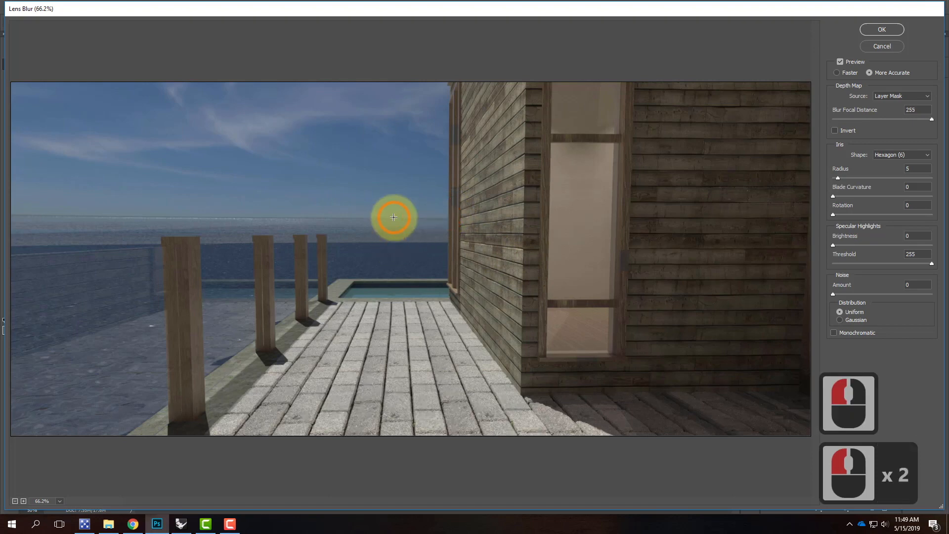
{"action": "left_click", "coordinate": [395, 224]}
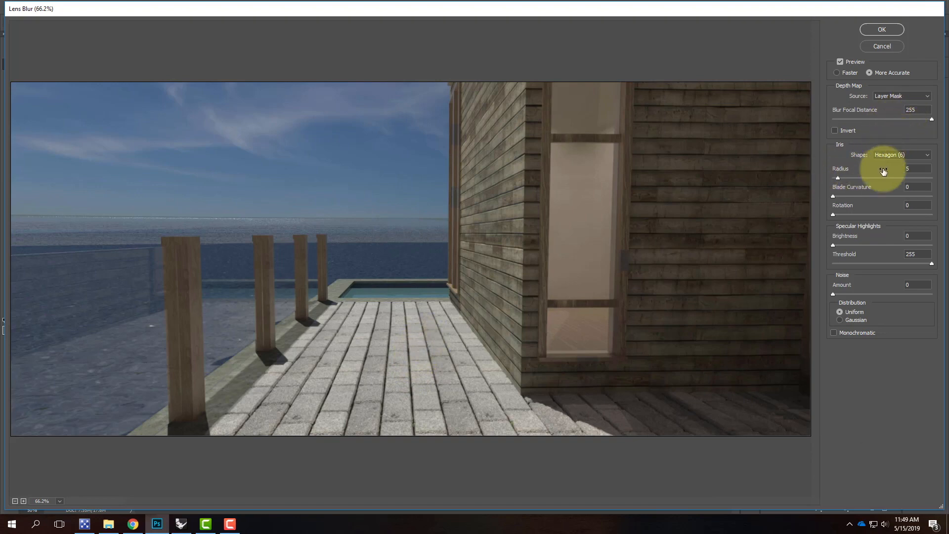
- Set the iris radius to 20 and test focal points on the building's near corner, the nearest post and the side wall's far end
{"action": "left_click_drag", "start_coordinate": [922, 169], "coordinate": [806, 163]}
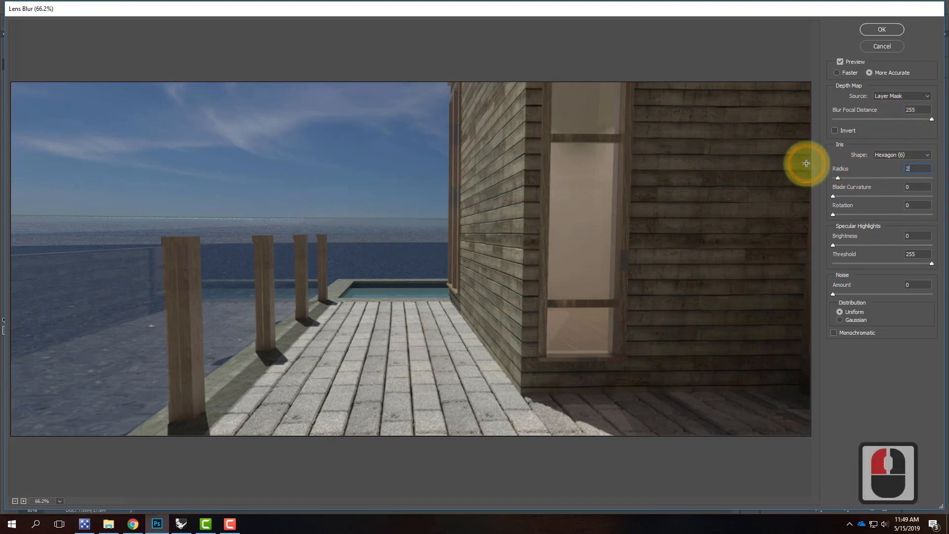
{"action": "type", "text": "20"}
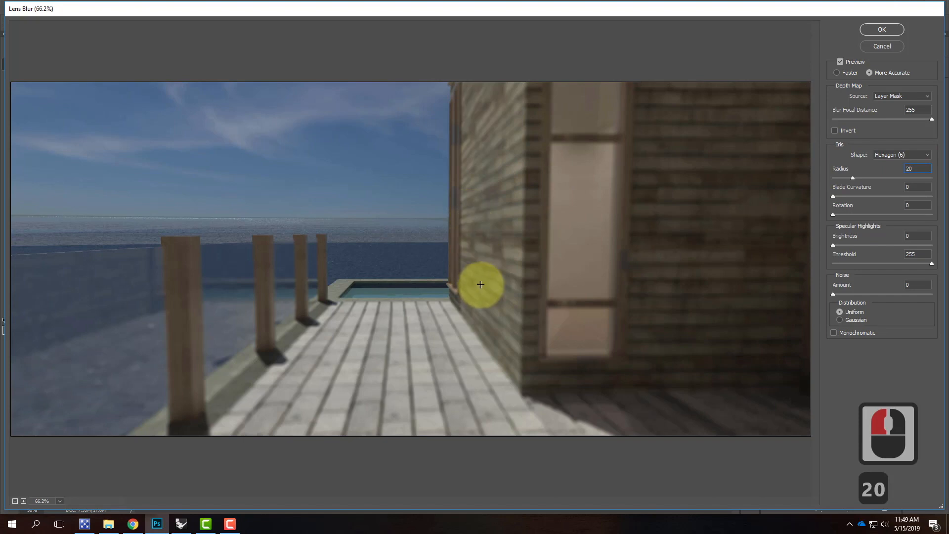
{"action": "left_click", "coordinate": [524, 286]}
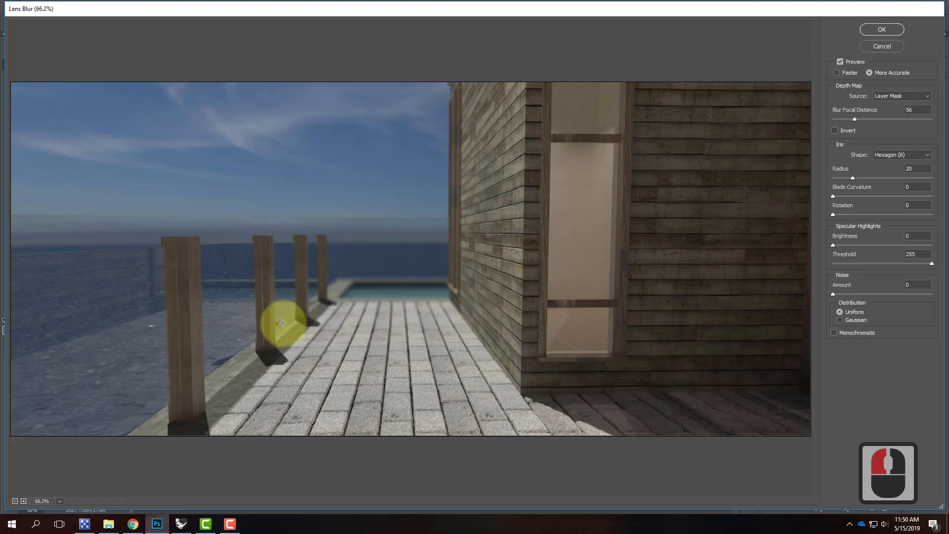
{"action": "left_click", "coordinate": [189, 383]}
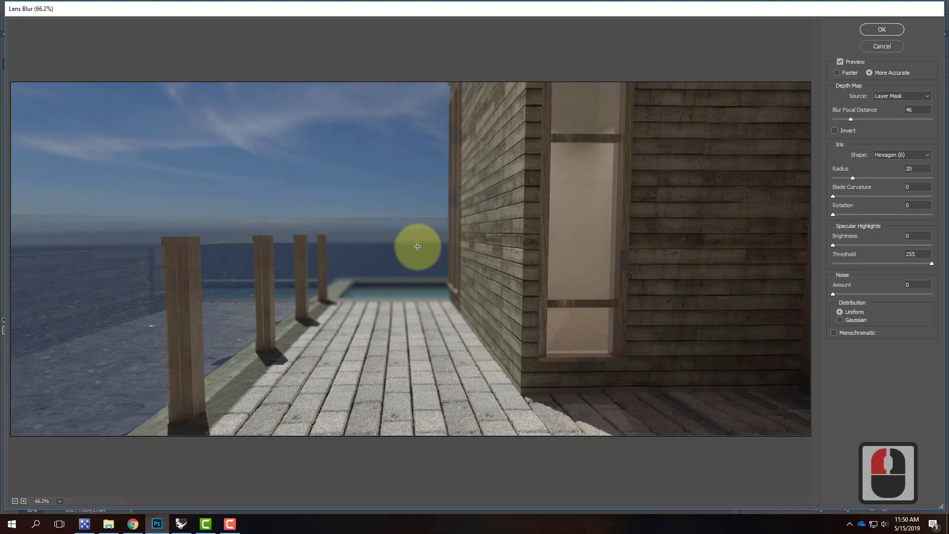
{"action": "left_click", "coordinate": [515, 301]}
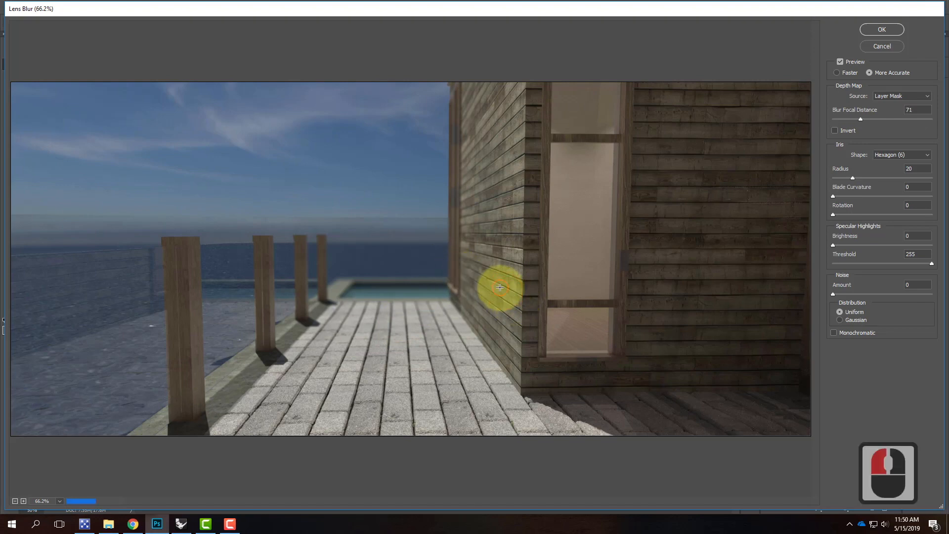
{"action": "left_click", "coordinate": [474, 269]}
{"action": "left_click", "coordinate": [472, 267]}
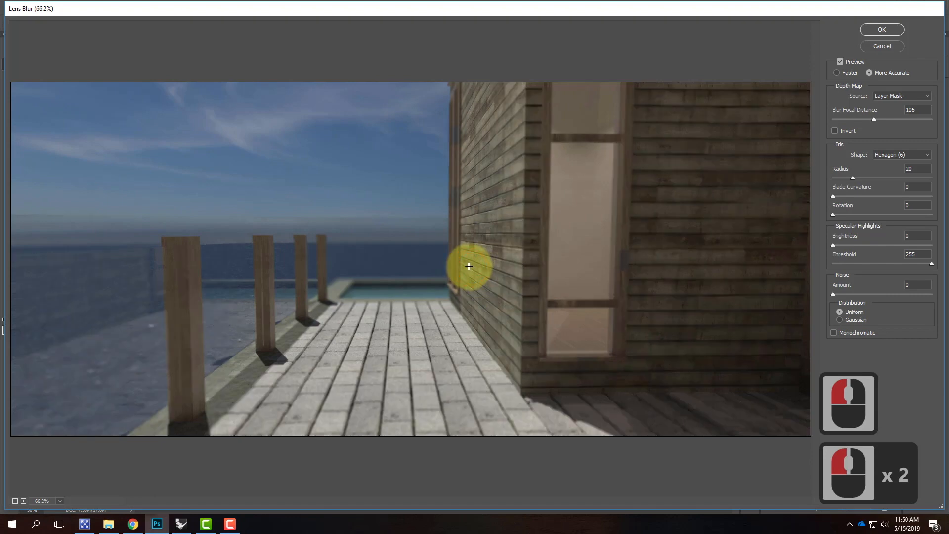
{"action": "left_click", "coordinate": [452, 260]}
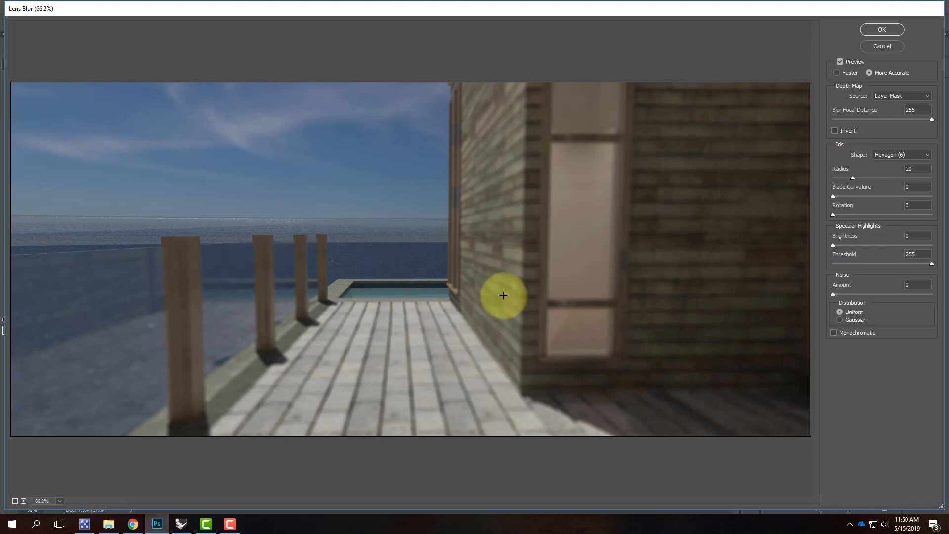
- Focus the blur on the building's near corner at focal distance 55, try an iris radius of 15, and set it to 10
{"action": "left_click", "coordinate": [524, 274]}
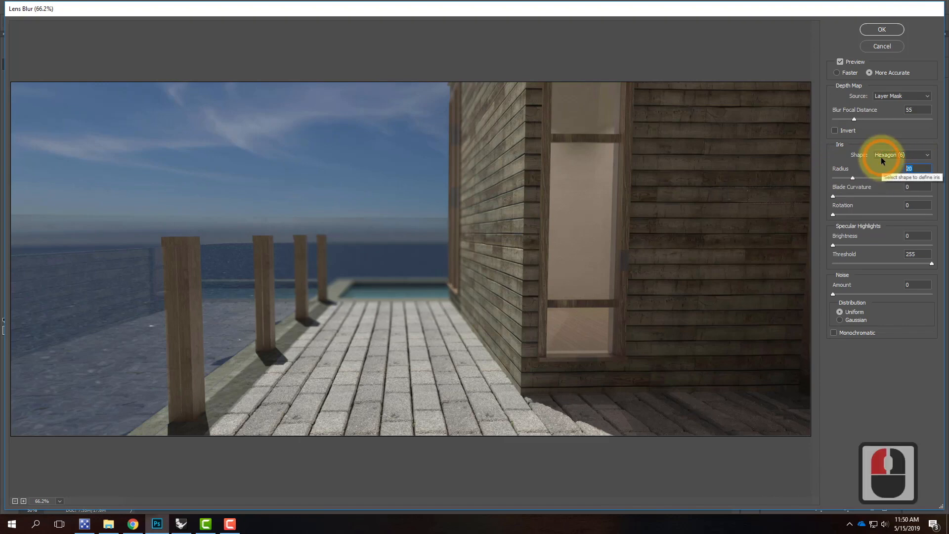
{"action": "type", "text": "15"}
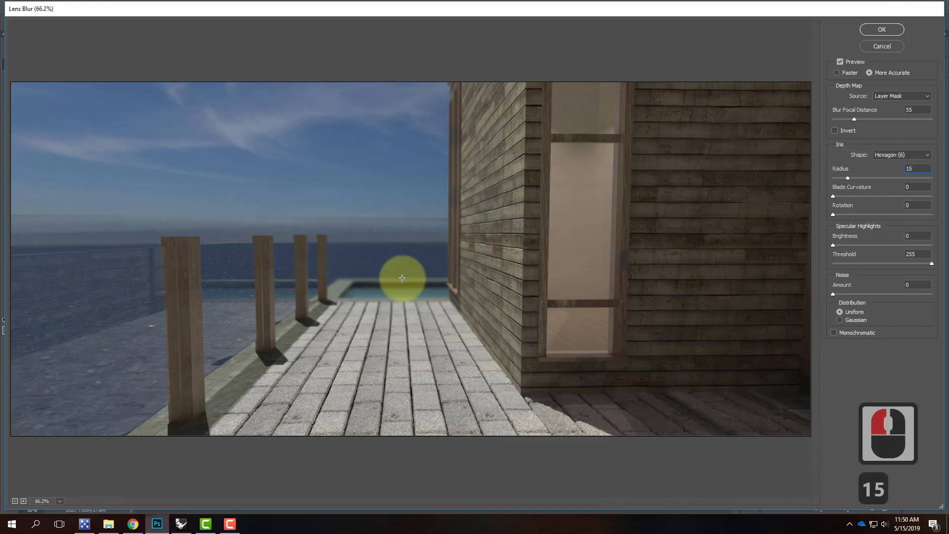
{"action": "left_click", "coordinate": [902, 167]}
{"action": "type", "text": "1"}
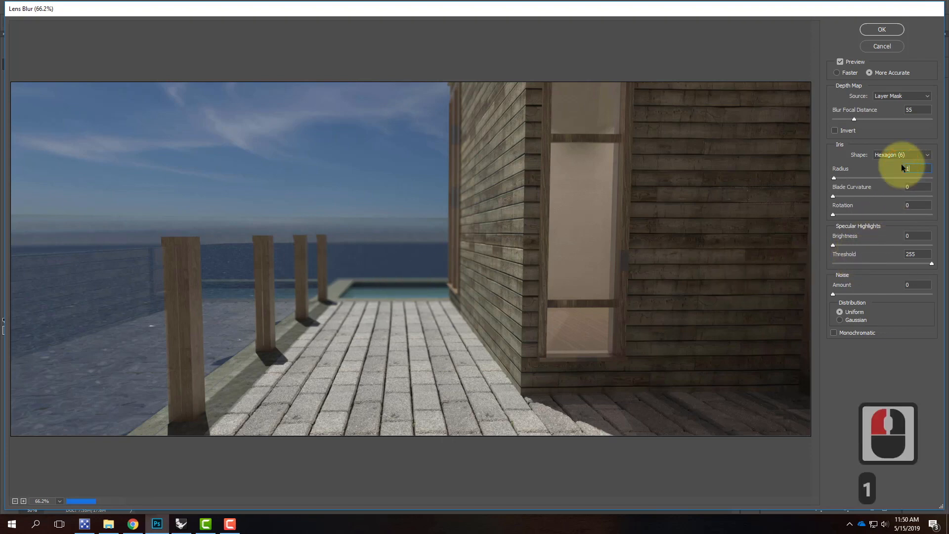
{"action": "left_click", "coordinate": [917, 186]}
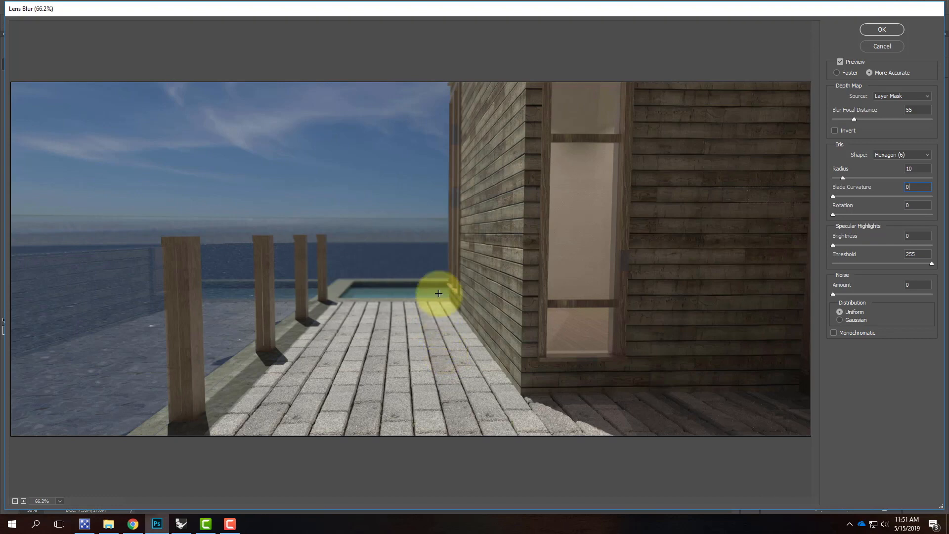
{"action": "left_click", "coordinate": [523, 261]}
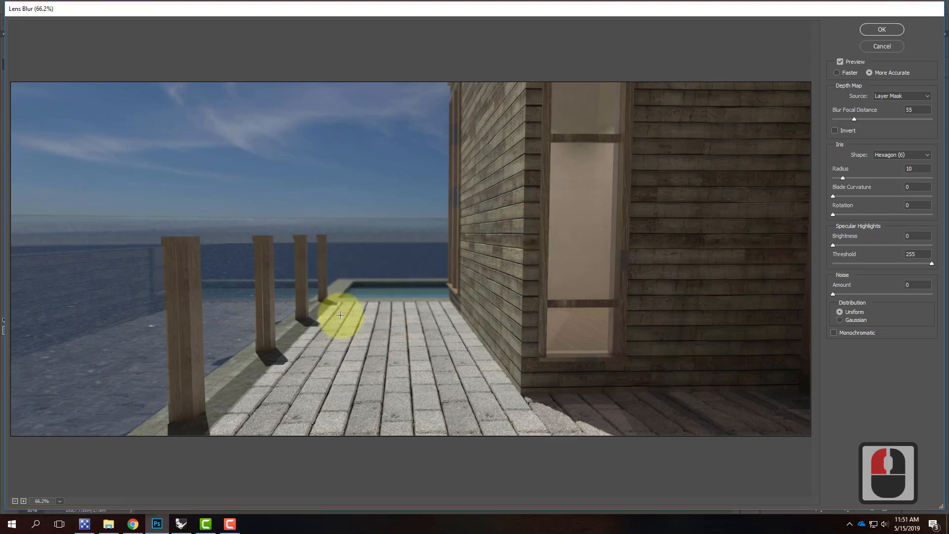
{"action": "left_click", "coordinate": [341, 278]}
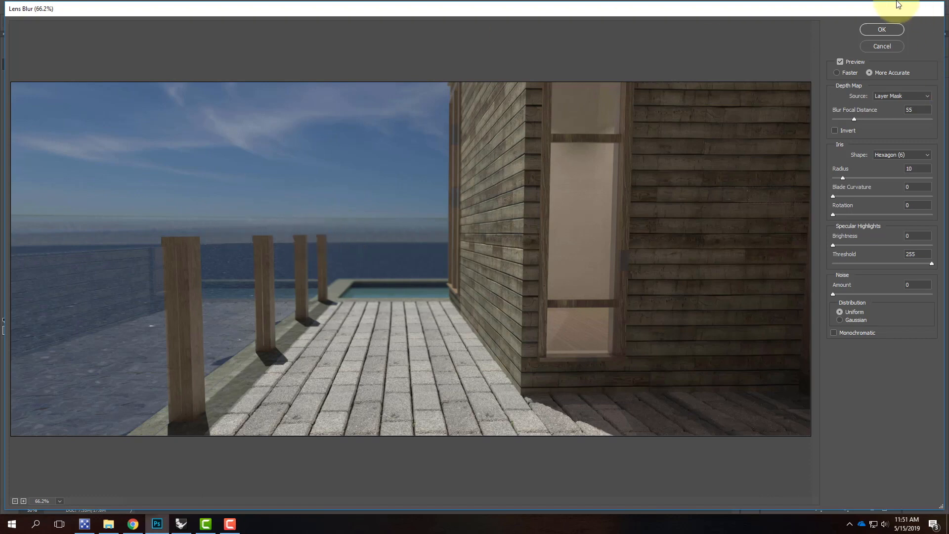
- Apply the Lens Blur to Render03-Pool-Day and compare the result by hiding and showing the Background copy layer
{"action": "left_click", "coordinate": [882, 29]}
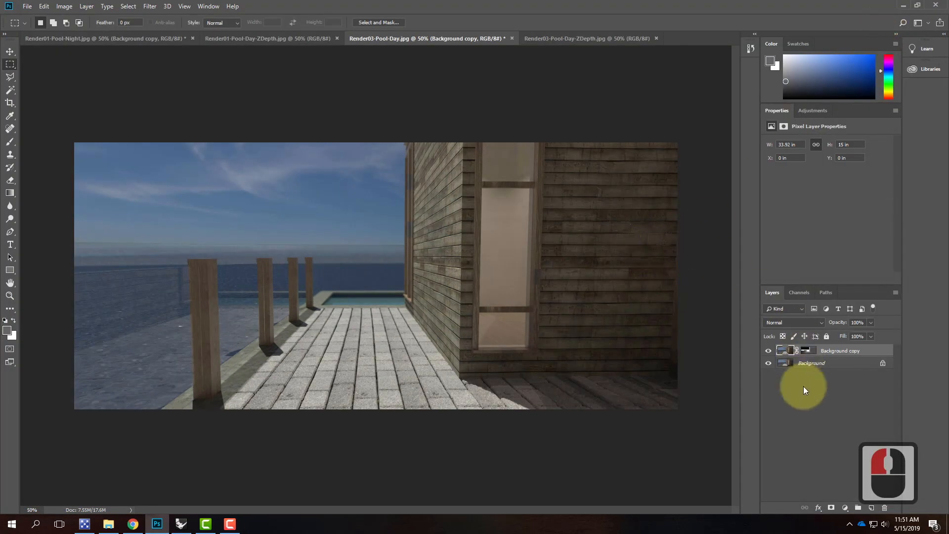
{"action": "left_click", "coordinate": [768, 351]}
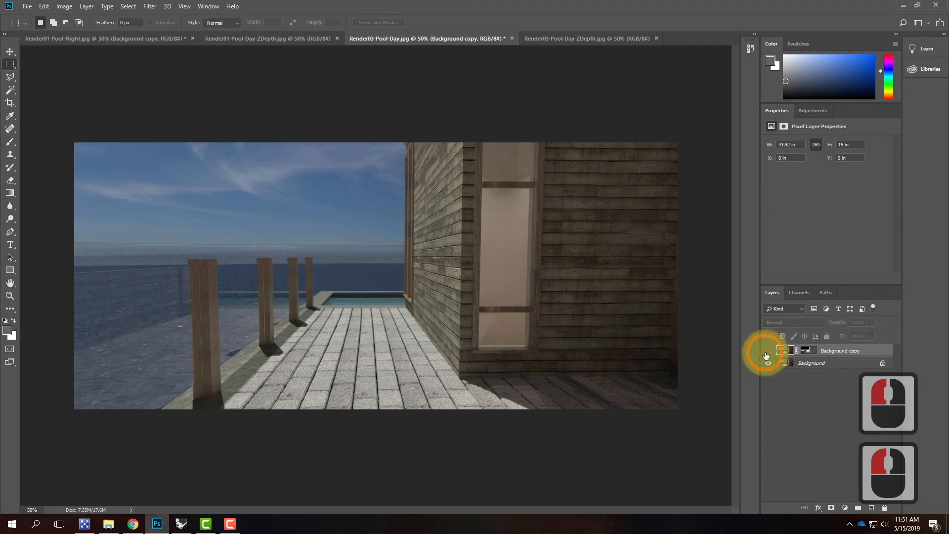
{"action": "left_click", "coordinate": [767, 352]}
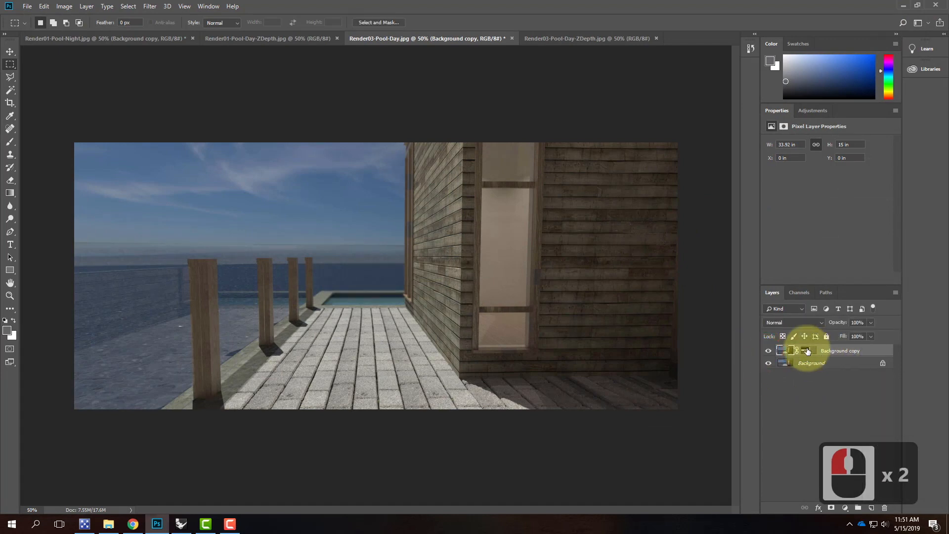
{"action": "left_click", "coordinate": [769, 351]}
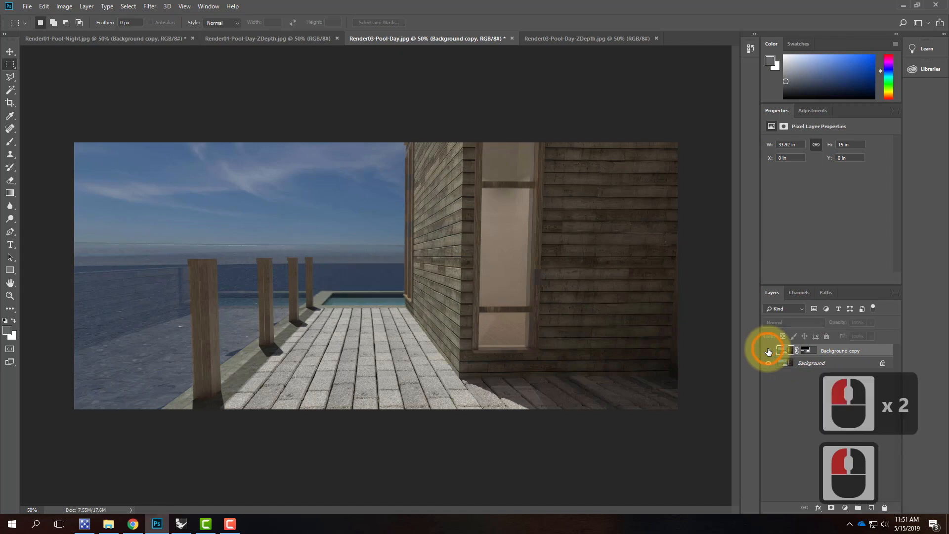
{"action": "left_click", "coordinate": [769, 351]}
{"action": "left_click", "coordinate": [768, 352]}
{"action": "left_click", "coordinate": [768, 351]}
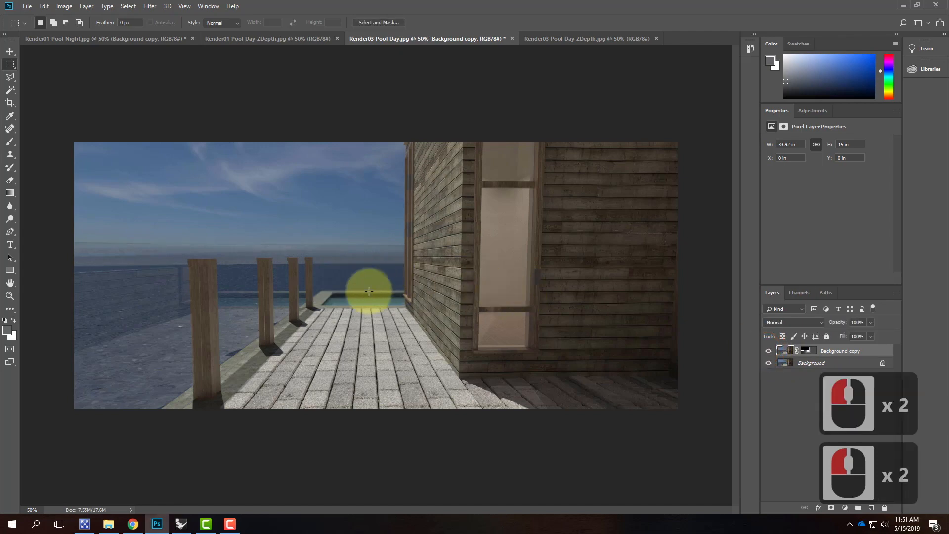
- Switch to the Render01-Pool-Night image and start Lens Blur on its Background copy with an iris radius of 20
{"action": "left_click", "coordinate": [250, 38]}
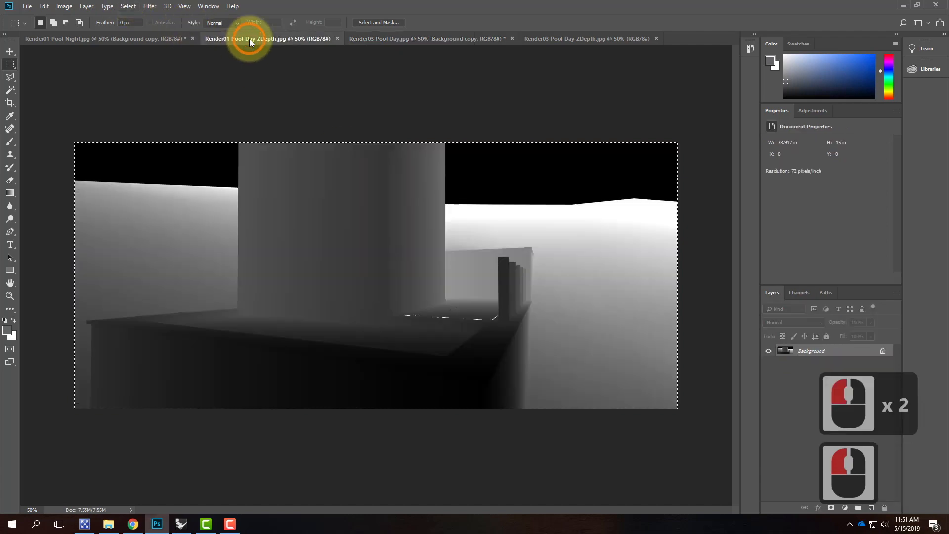
{"action": "left_click", "coordinate": [168, 35]}
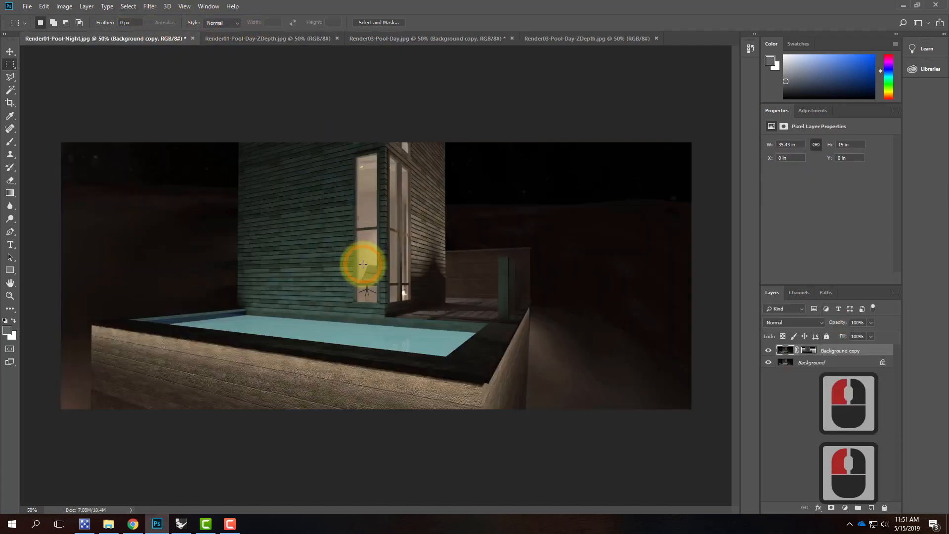
{"action": "left_click", "coordinate": [150, 6]}
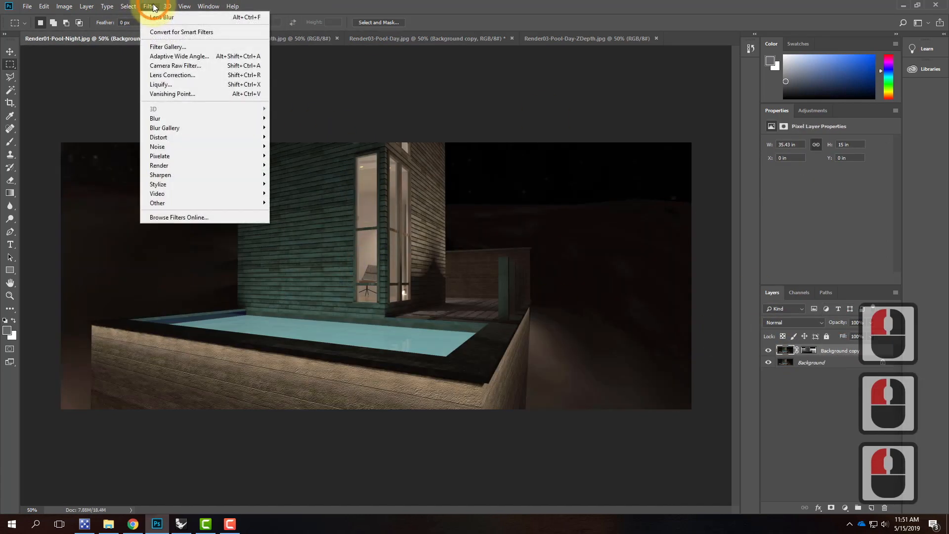
{"action": "mouse_move", "coordinate": [193, 119]}
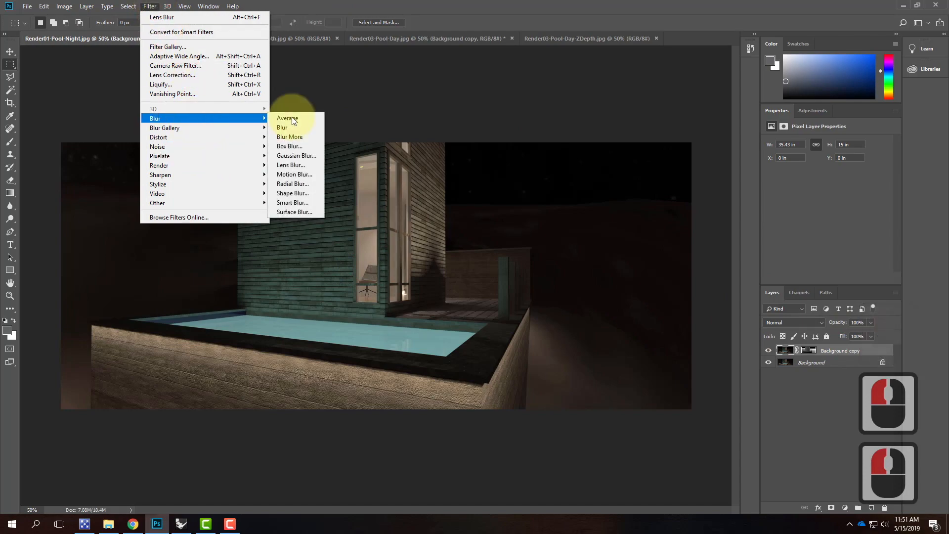
{"action": "left_click", "coordinate": [299, 166]}
{"action": "left_click", "coordinate": [674, 127]}
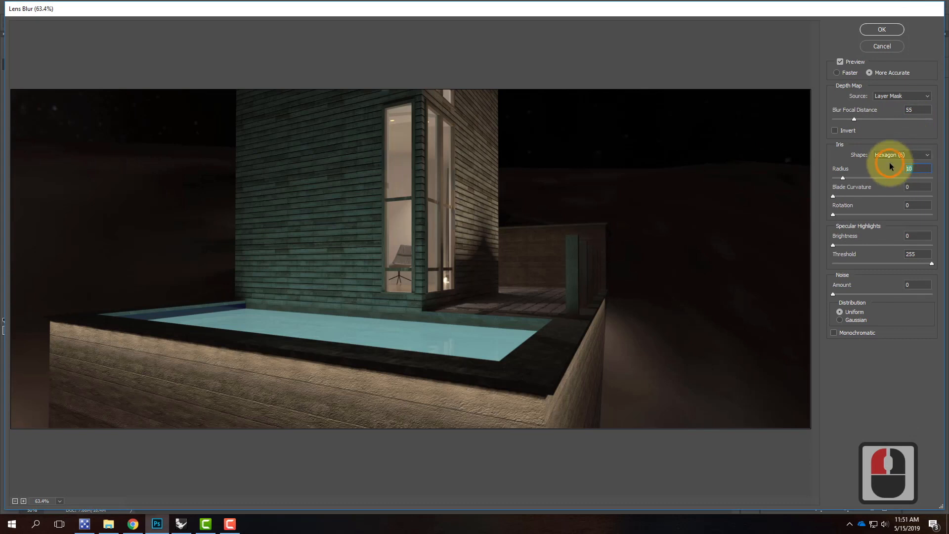
{"action": "type", "text": "2"}
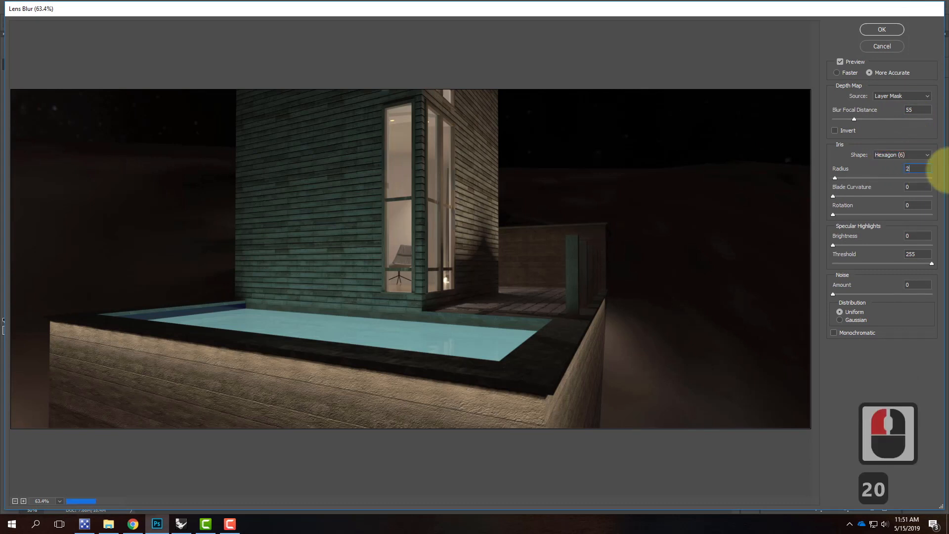
{"action": "left_click", "coordinate": [916, 187]}
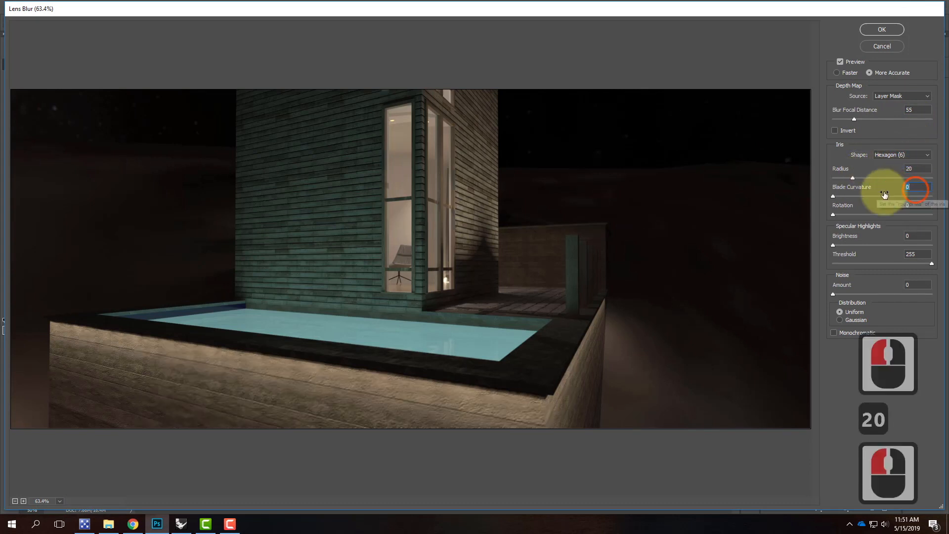
- Test focal points on the pool's near corner and the building corner, then apply the blur focused on the pool's front rim at distance 4
{"action": "left_click", "coordinate": [535, 387]}
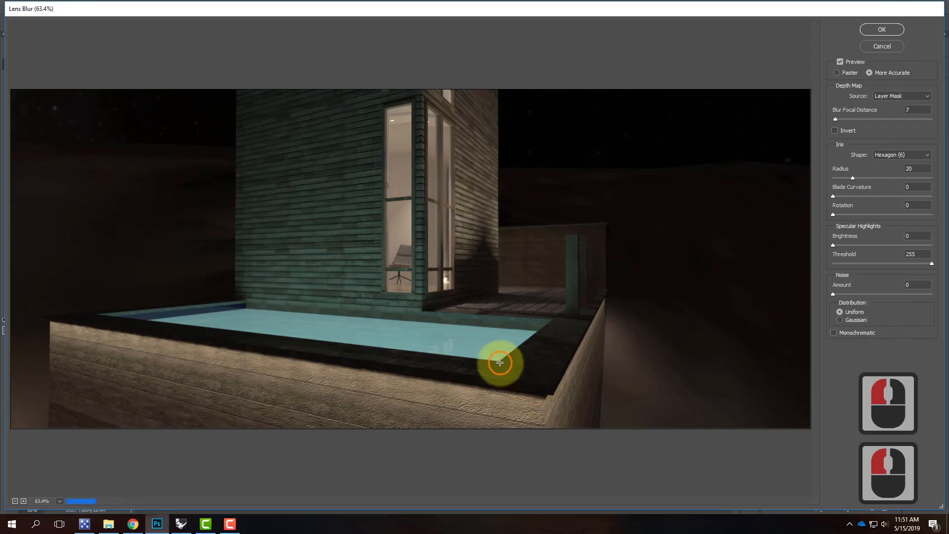
{"action": "left_click", "coordinate": [420, 274]}
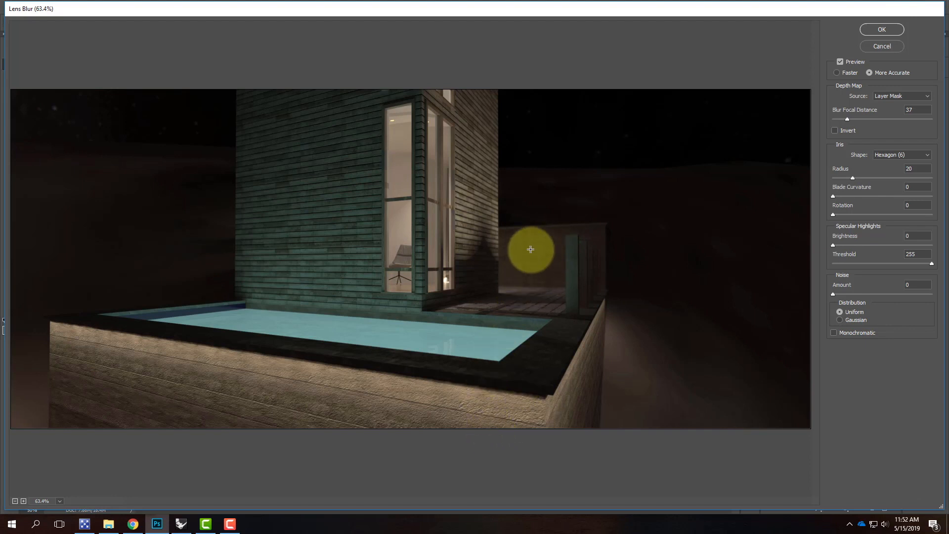
{"action": "left_click", "coordinate": [468, 375]}
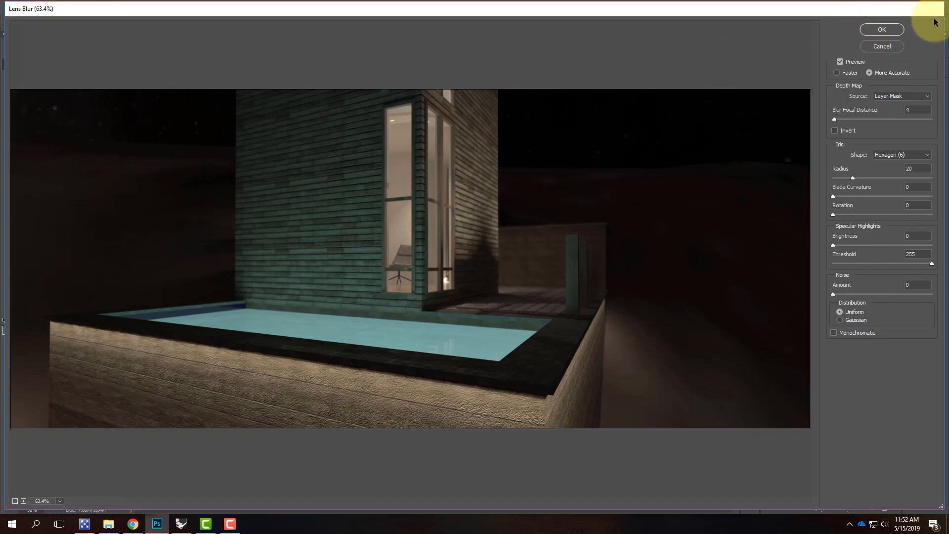
{"action": "left_click", "coordinate": [882, 30]}
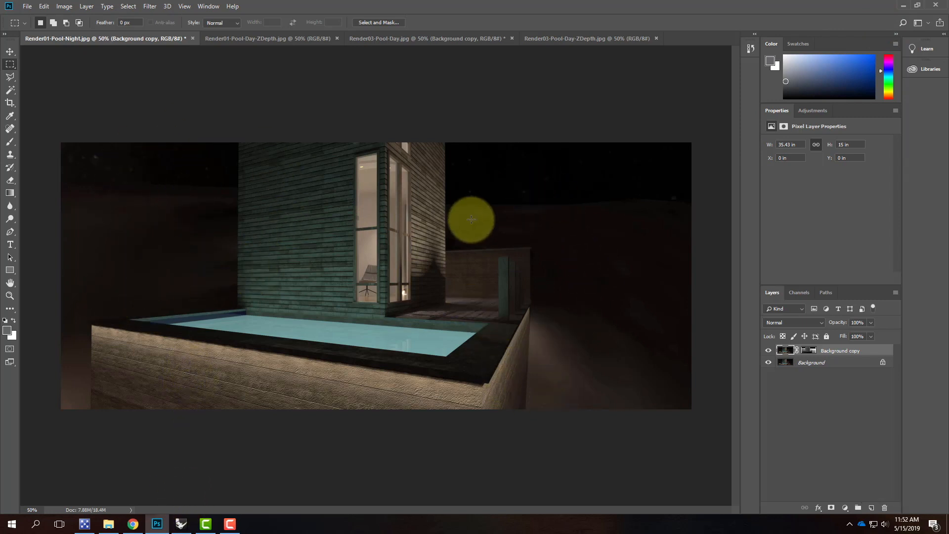
- Review the Render03-Pool-Day Z-depth image and open Render03-Pool-Day-Background from the Renderings folder
{"action": "left_click", "coordinate": [555, 39]}
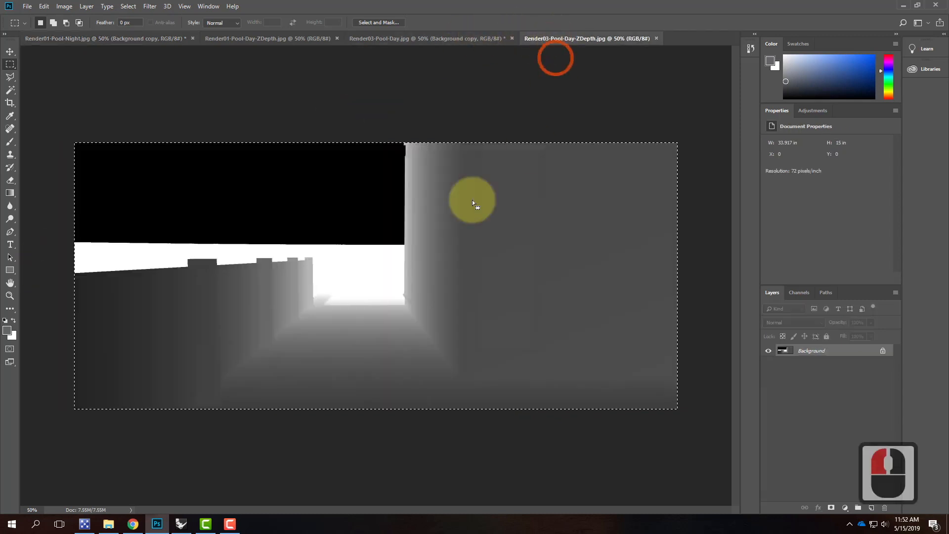
{"action": "left_click", "coordinate": [433, 38]}
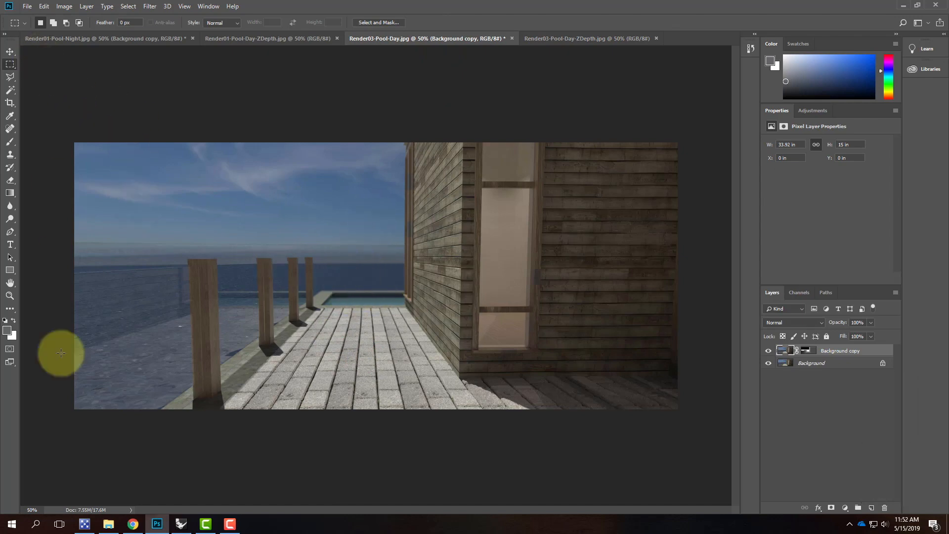
{"action": "left_click", "coordinate": [44, 6]}
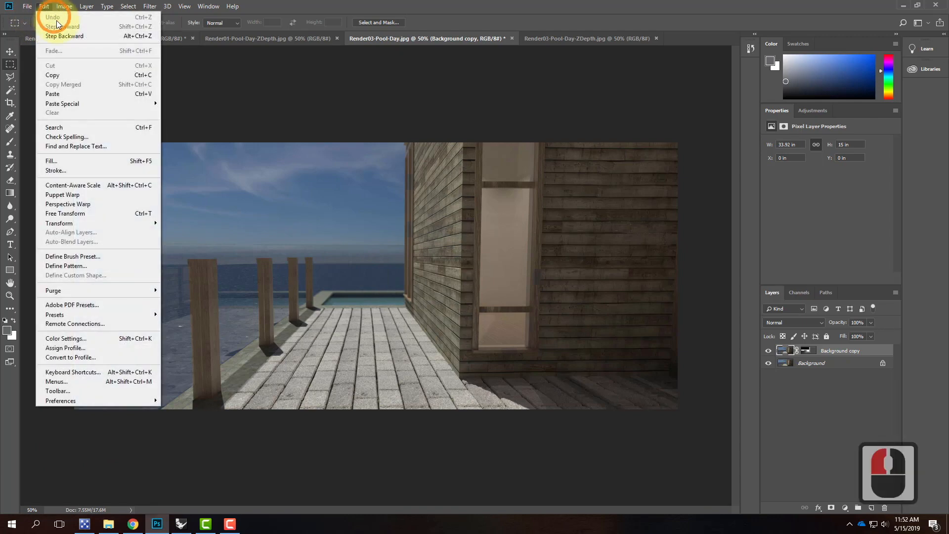
{"action": "left_click", "coordinate": [45, 26]}
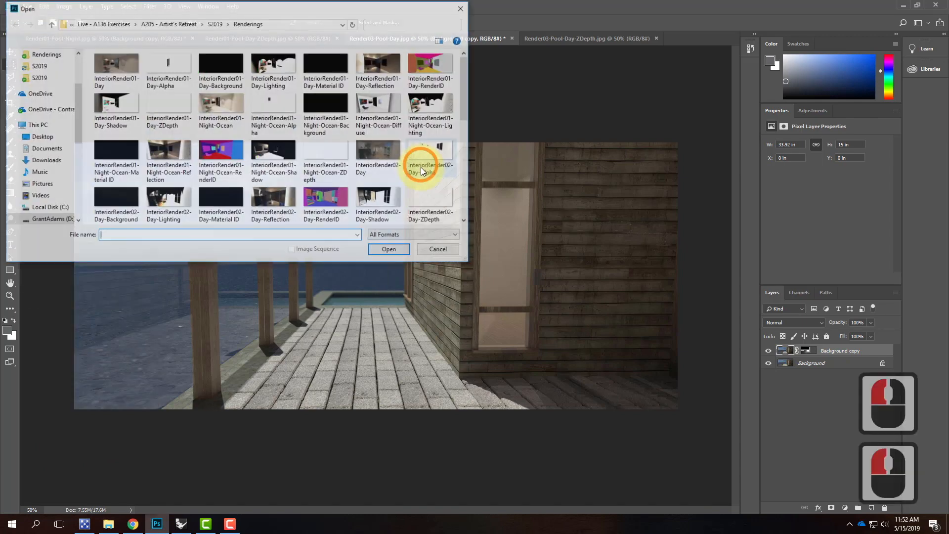
{"action": "scroll", "coordinate": [361, 161], "scroll_direction": "down", "scroll_amount": 3}
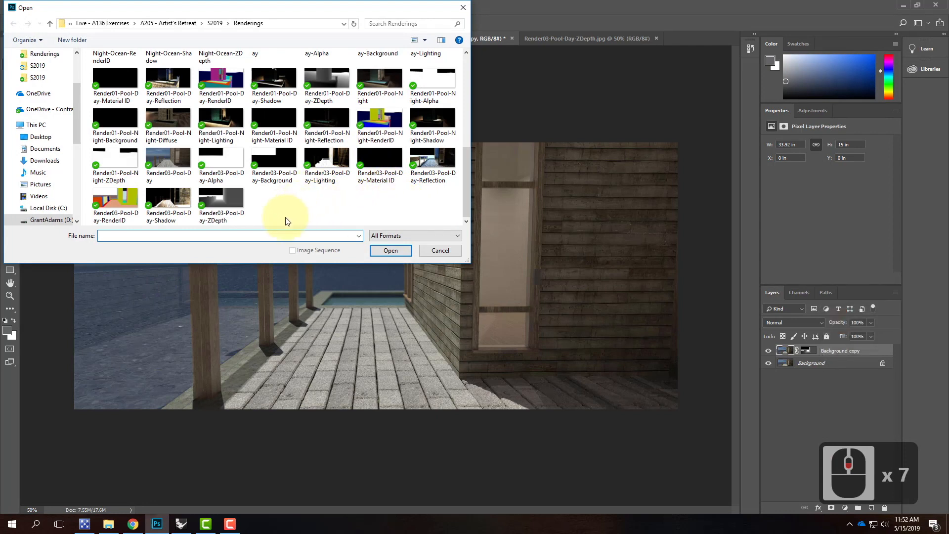
{"action": "left_click", "coordinate": [235, 160]}
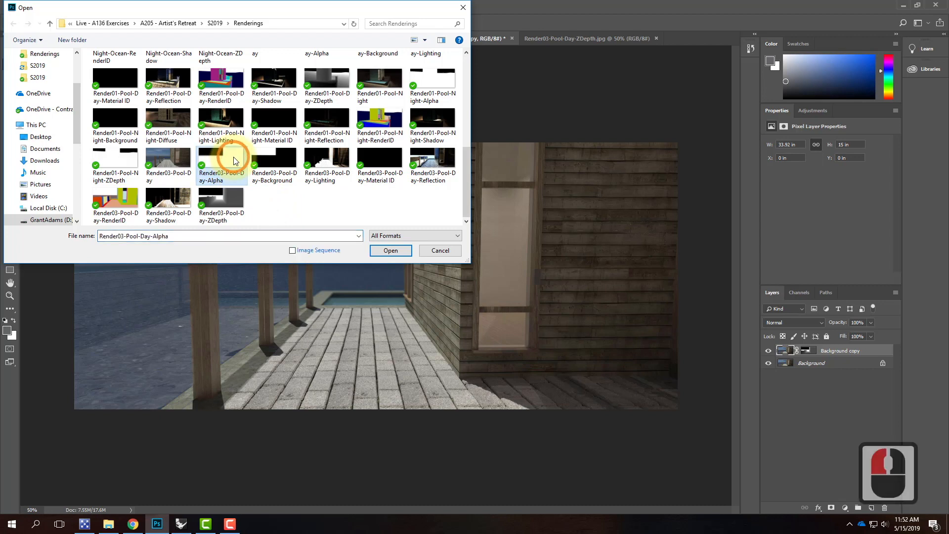
{"action": "left_click", "coordinate": [269, 157]}
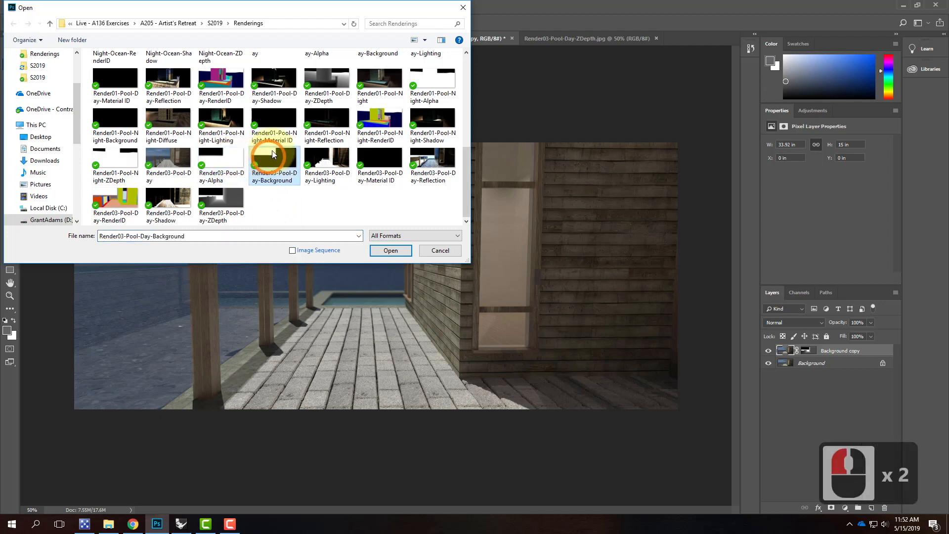
{"action": "left_click", "coordinate": [393, 254]}
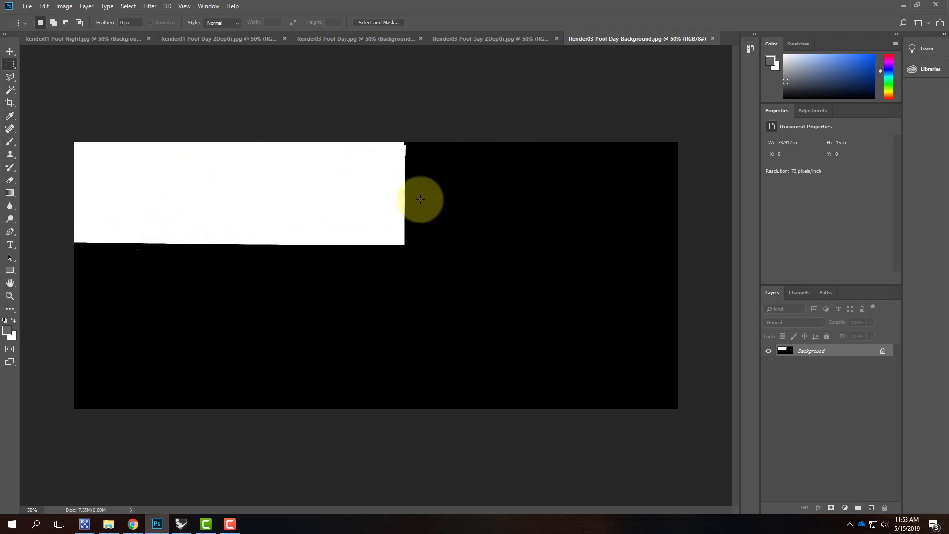
- Open the Render03-Pool-Day-RenderID image from the Renderings folder
{"action": "left_click", "coordinate": [45, 7]}
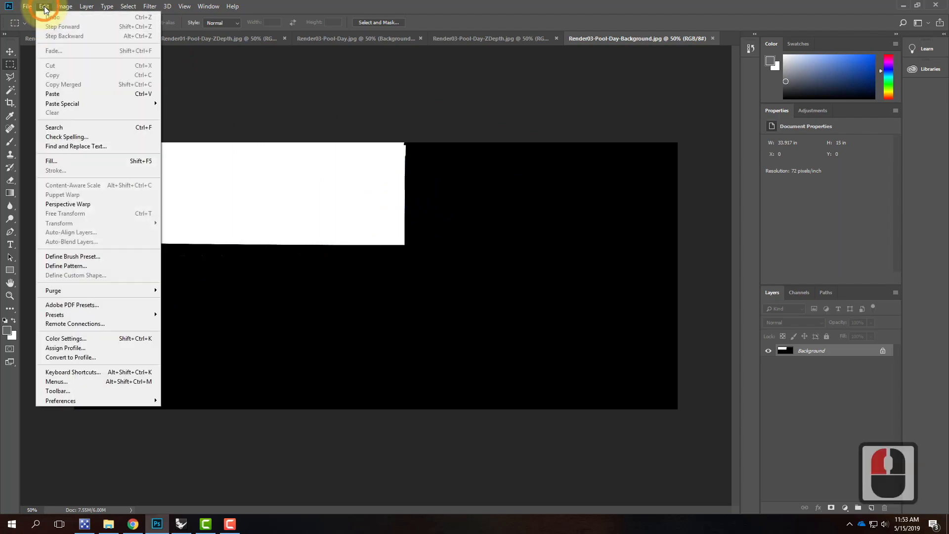
{"action": "left_click", "coordinate": [27, 6]}
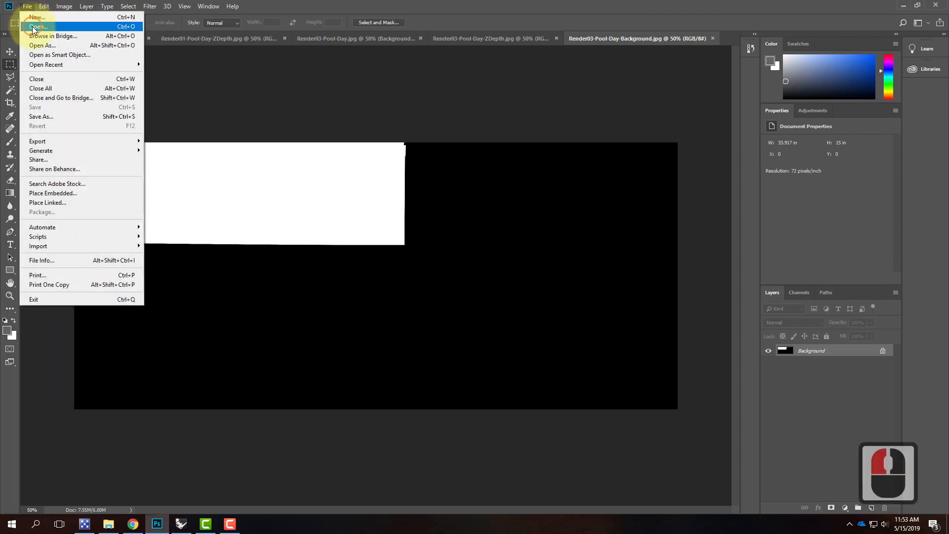
{"action": "left_click", "coordinate": [32, 27]}
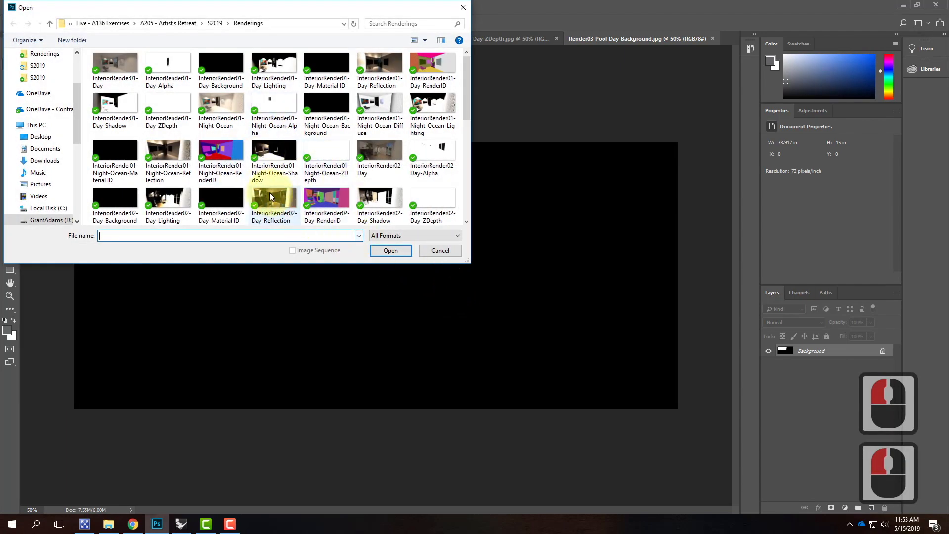
{"action": "scroll", "coordinate": [440, 201], "scroll_direction": "down", "scroll_amount": 4}
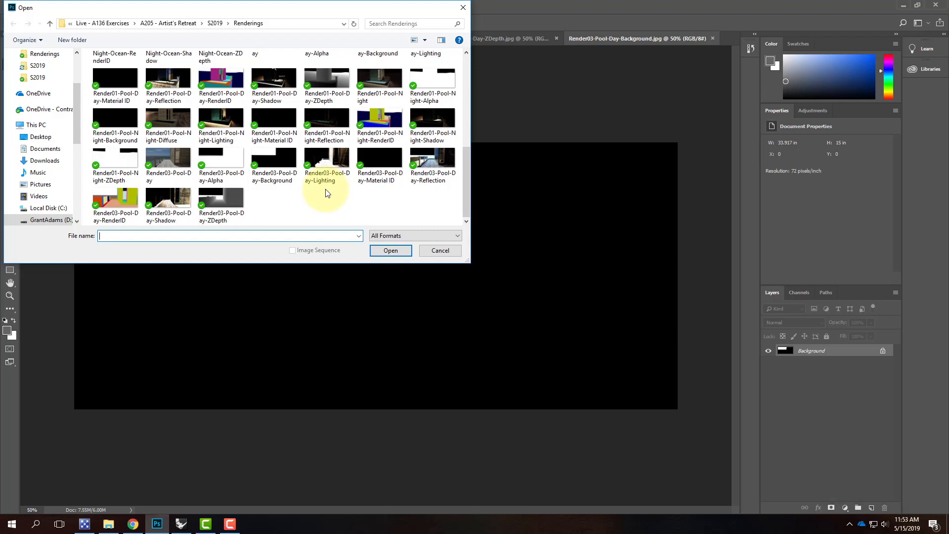
{"action": "left_click", "coordinate": [115, 201]}
{"action": "left_click", "coordinate": [391, 251]}
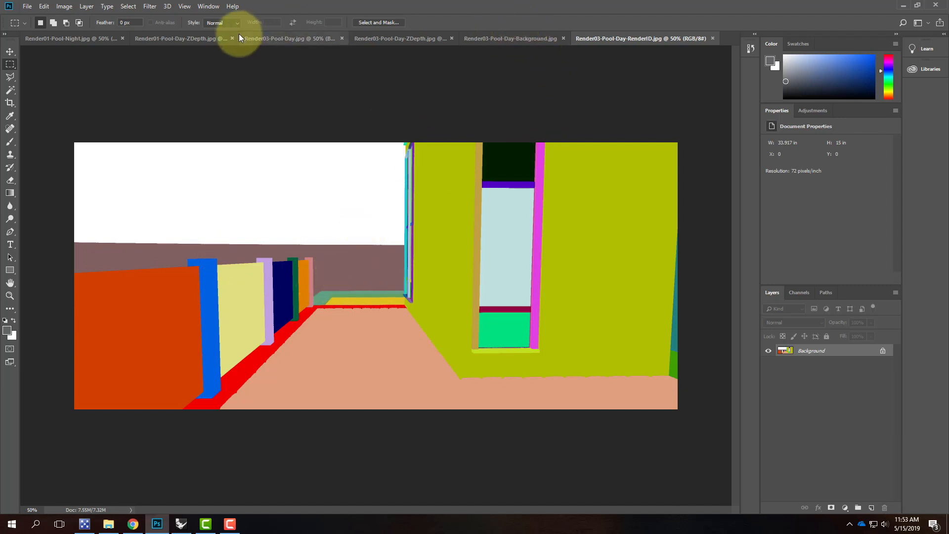
- Place the Render03-Pool-Day-RenderID image from the Renderings folder as an embedded layer in the Render03-Pool-Day document
{"action": "left_click", "coordinate": [432, 35]}
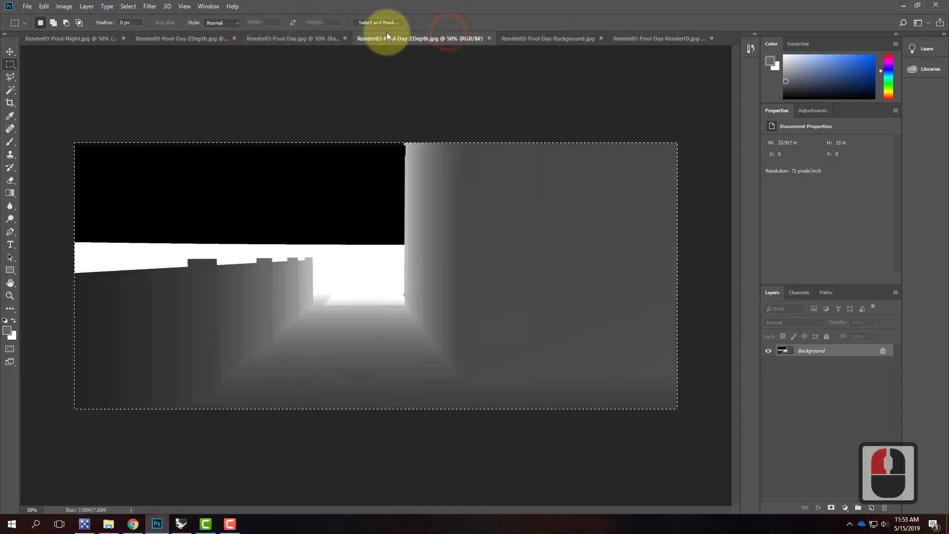
{"action": "left_click", "coordinate": [323, 38]}
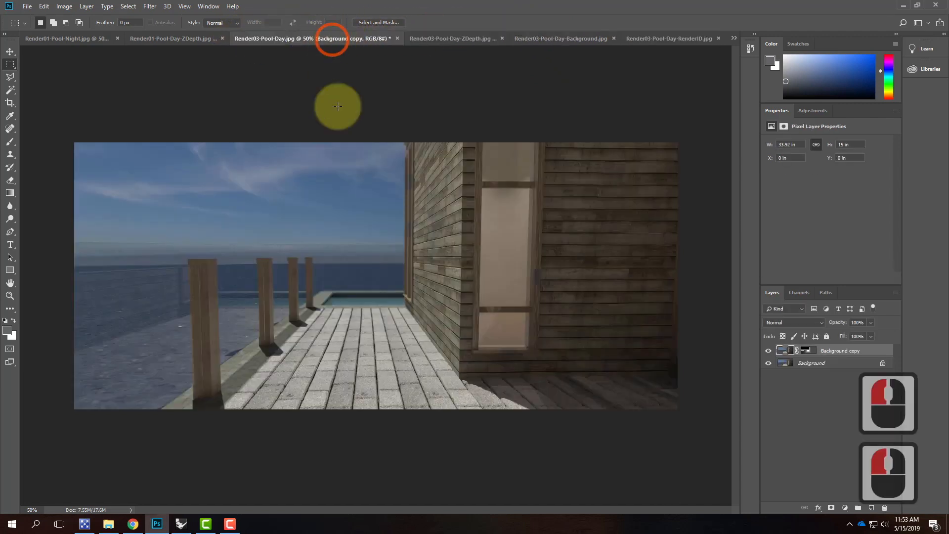
{"action": "left_click", "coordinate": [28, 6]}
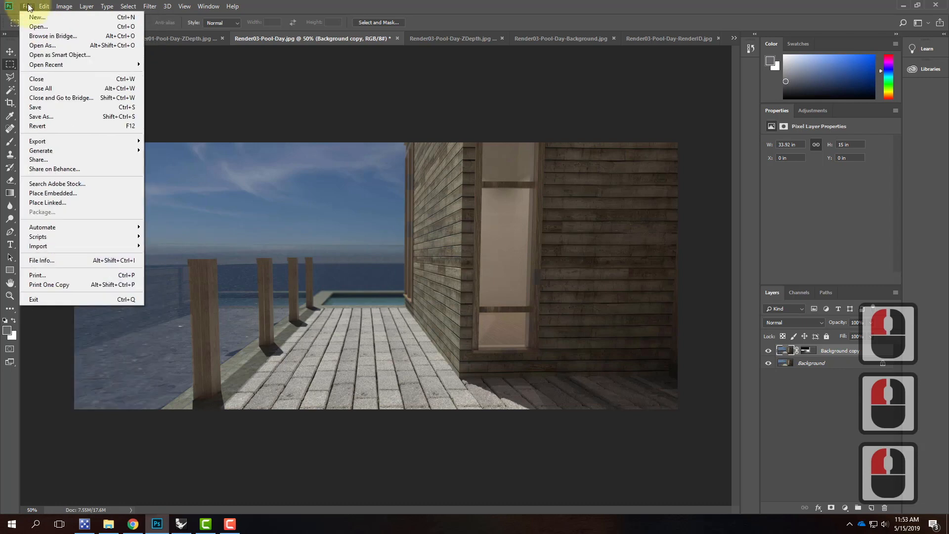
{"action": "left_click", "coordinate": [44, 7]}
{"action": "left_click", "coordinate": [27, 6]}
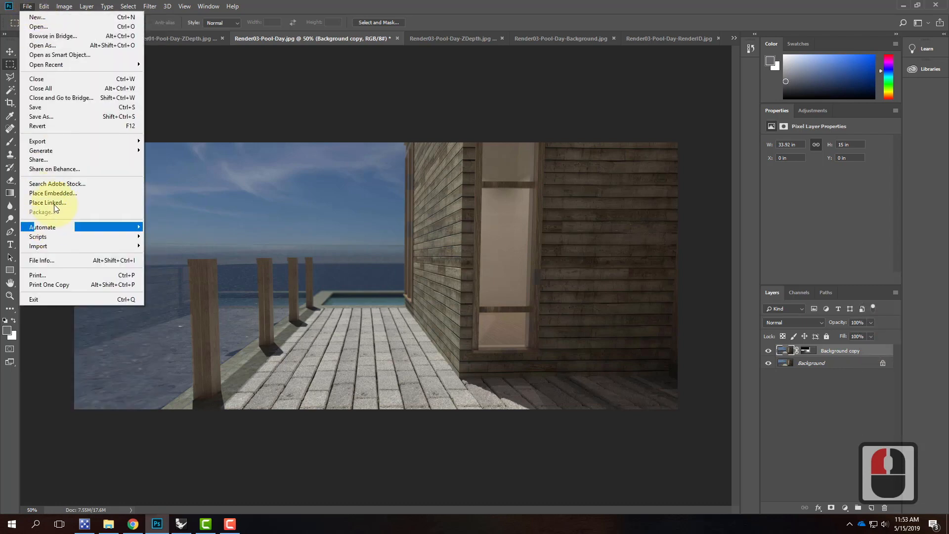
{"action": "left_click", "coordinate": [58, 193]}
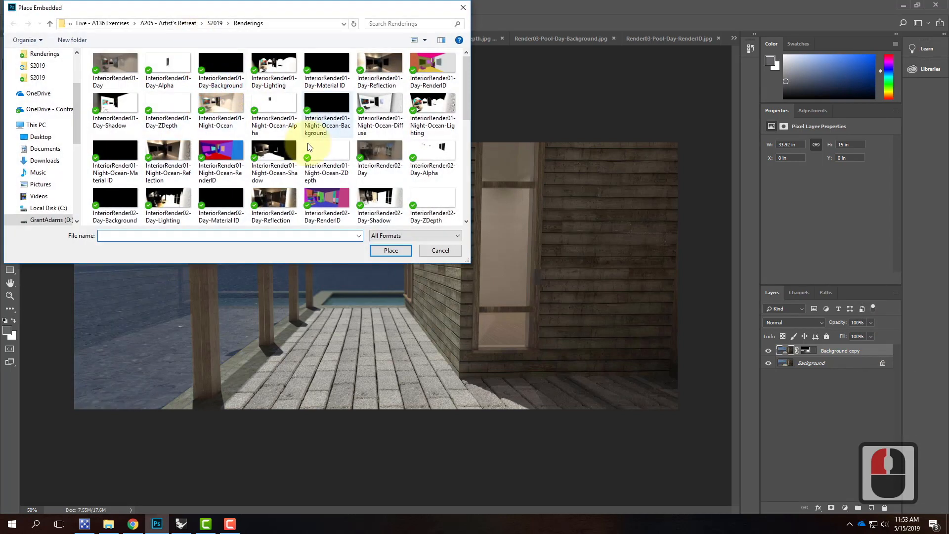
{"action": "scroll", "coordinate": [376, 178], "scroll_direction": "down", "scroll_amount": 10}
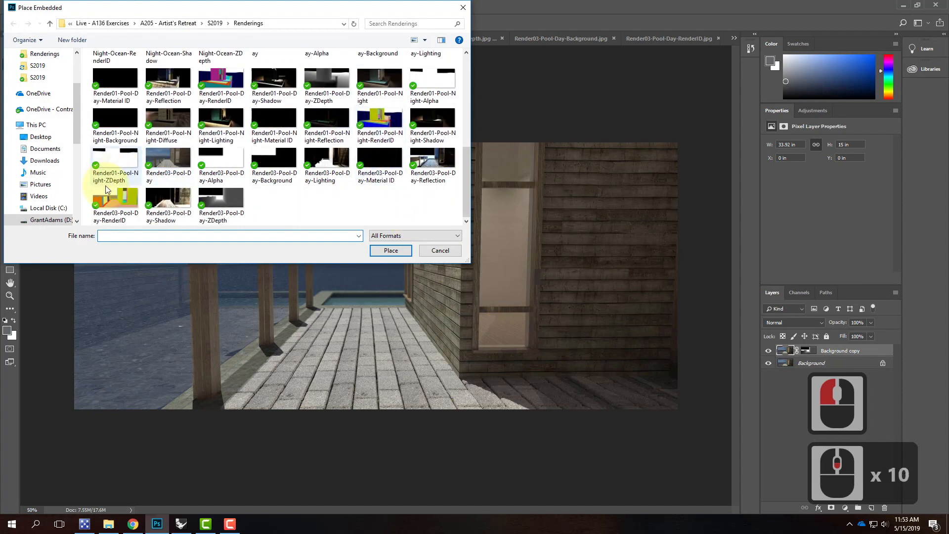
{"action": "left_click", "coordinate": [124, 202]}
{"action": "left_click", "coordinate": [391, 250]}
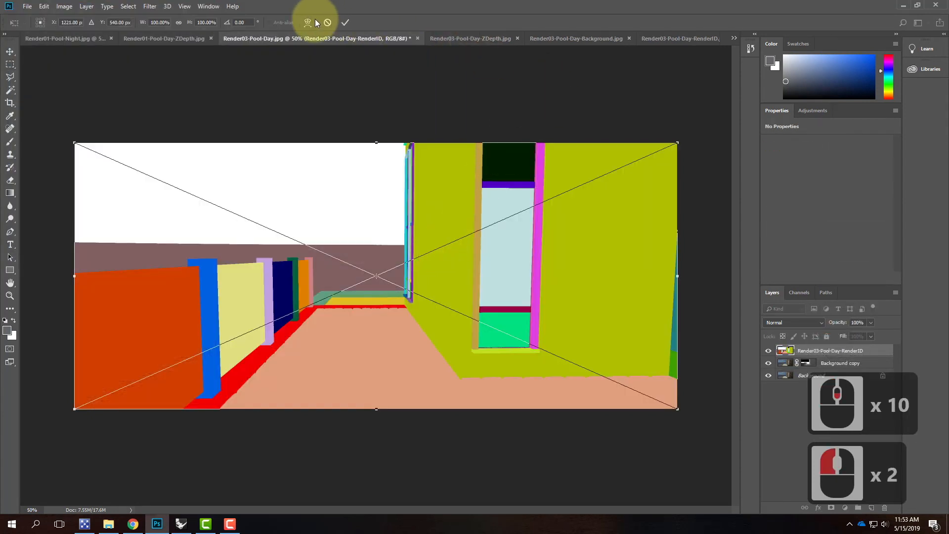
{"action": "left_click", "coordinate": [345, 22]}
- Place Render03-Pool-Day-Background as another embedded layer, then hide both the Background and RenderID element layers
{"action": "left_click", "coordinate": [28, 7]}
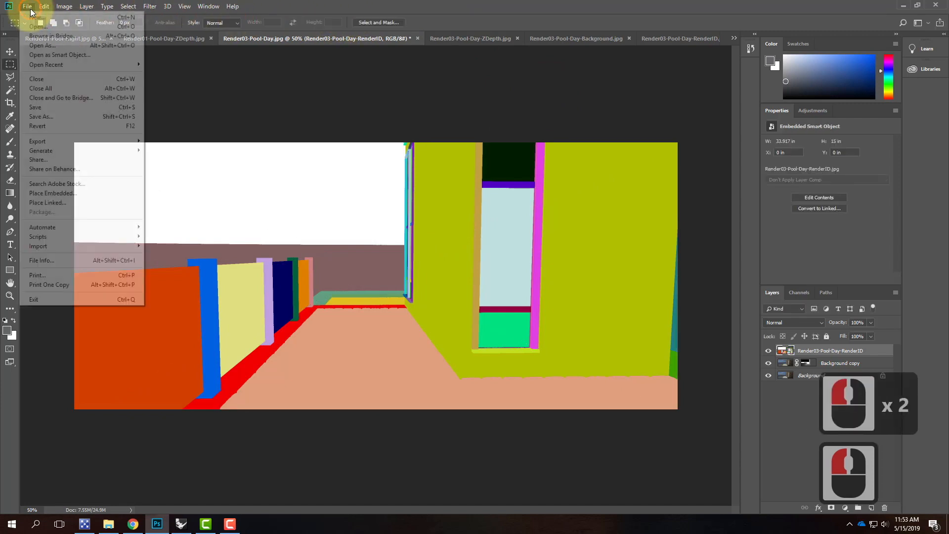
{"action": "left_click", "coordinate": [58, 193]}
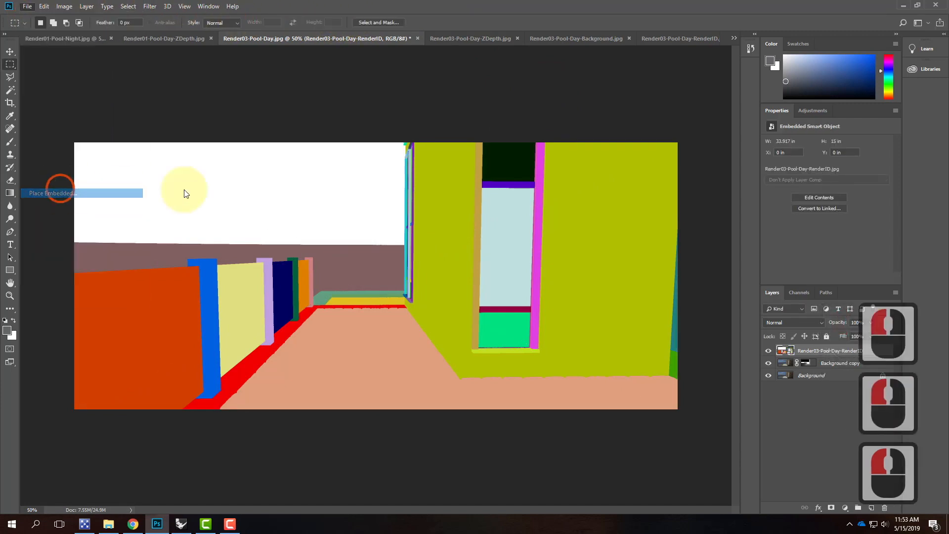
{"action": "scroll", "coordinate": [200, 143], "scroll_direction": "down", "scroll_amount": 10}
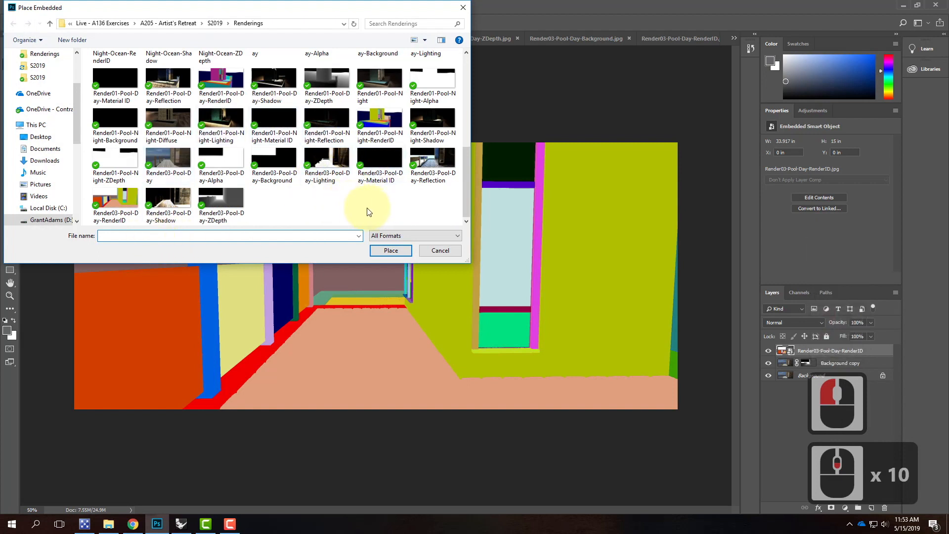
{"action": "left_click", "coordinate": [279, 165]}
{"action": "left_click", "coordinate": [391, 251]}
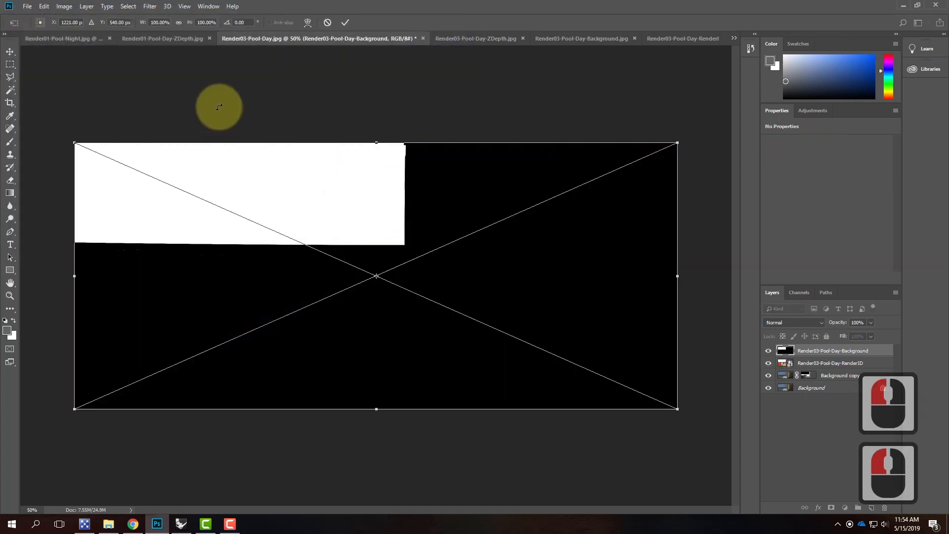
{"action": "left_click", "coordinate": [344, 22]}
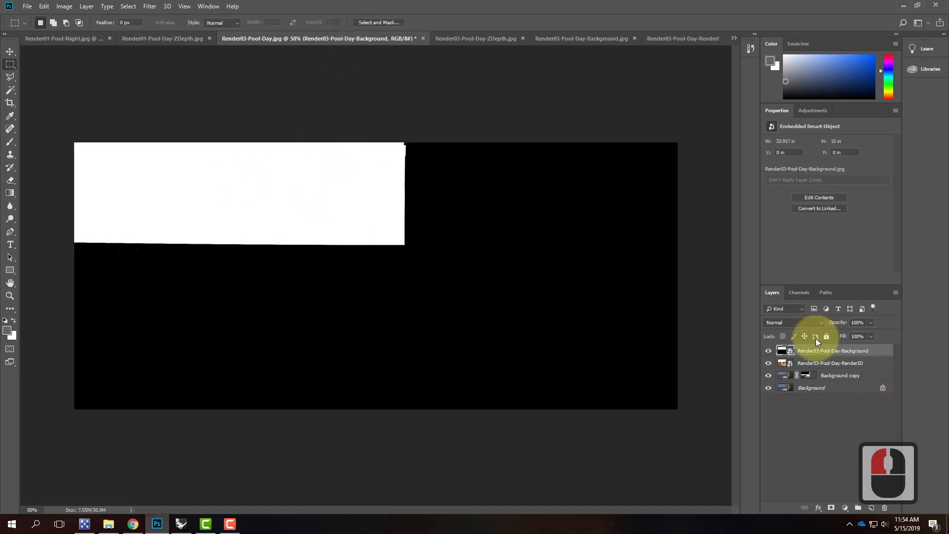
{"action": "left_click", "coordinate": [769, 351]}
{"action": "left_click", "coordinate": [768, 364]}
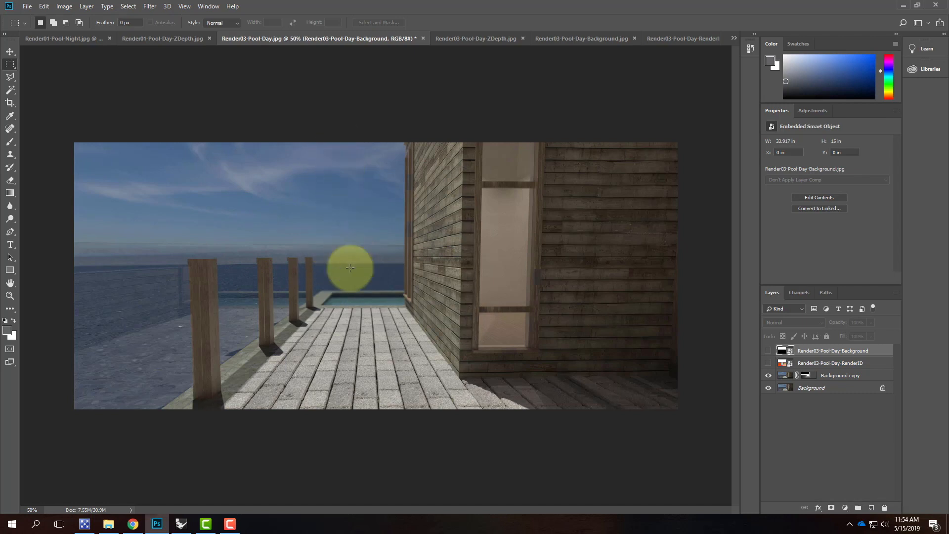
- Switch to Chrome, open images.google.com in a new tab and search for "ocean horizon"
{"action": "left_click", "coordinate": [131, 525]}
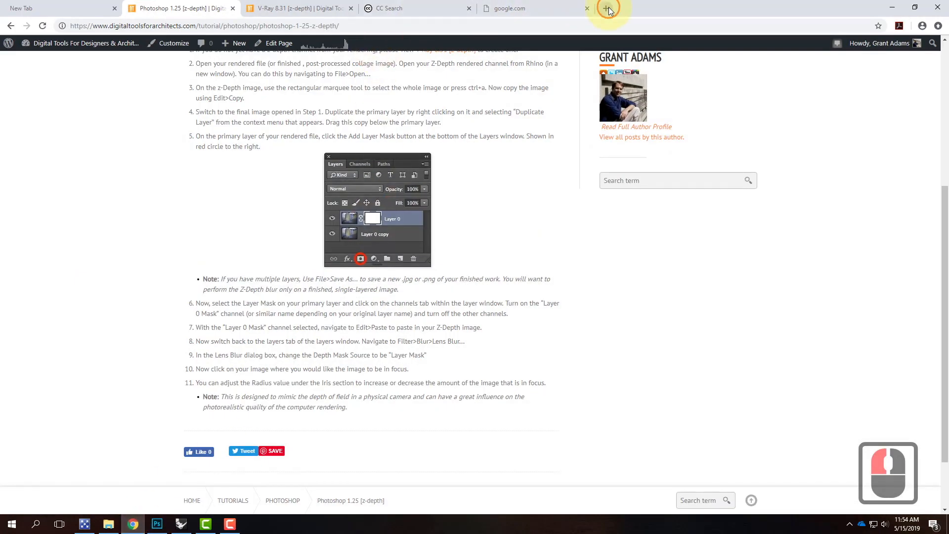
{"action": "left_click", "coordinate": [608, 8]}
{"action": "type", "text": "images"}
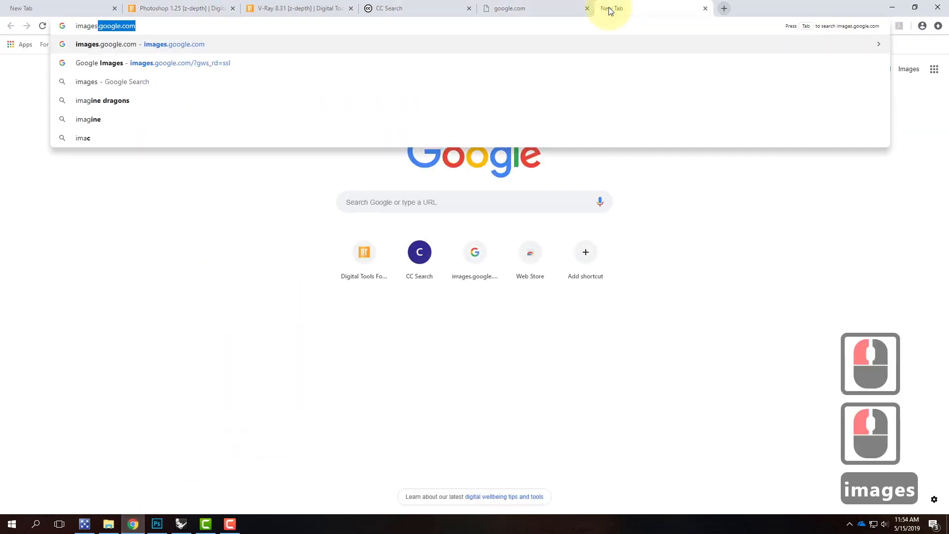
{"action": "type", "text": ".google.com"}
{"action": "key", "text": "Return"}
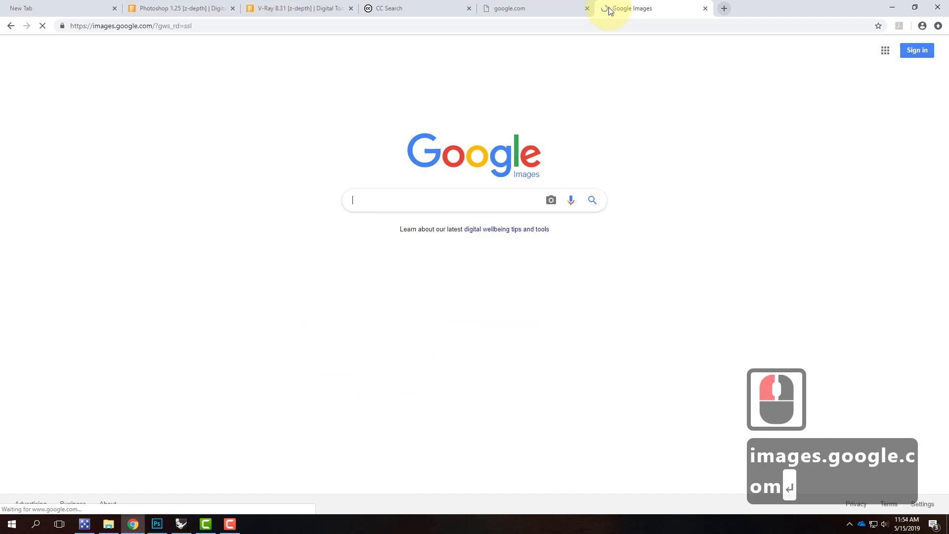
{"action": "left_click", "coordinate": [365, 202]}
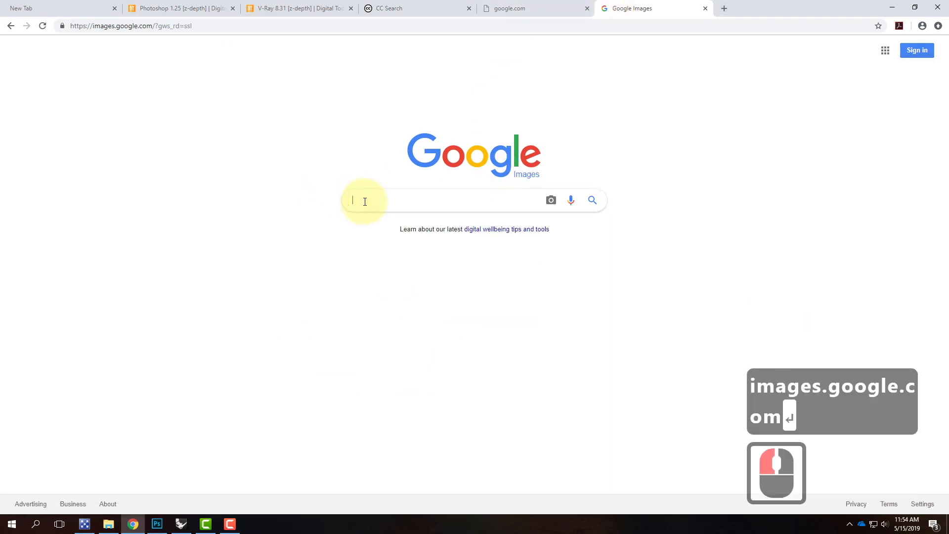
{"action": "type", "text": "ocean"}
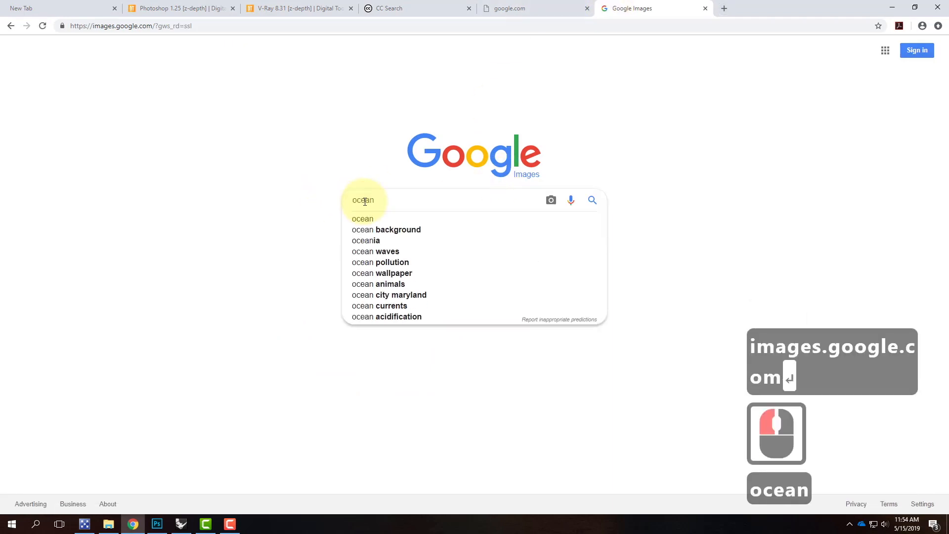
{"action": "type", "text": " hor"}
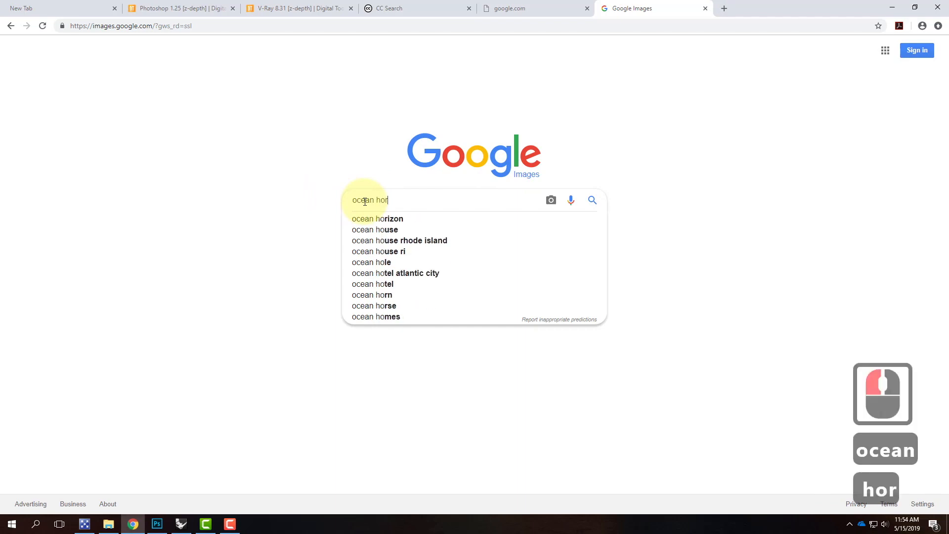
{"action": "type", "text": "izon"}
{"action": "key", "text": "Return"}
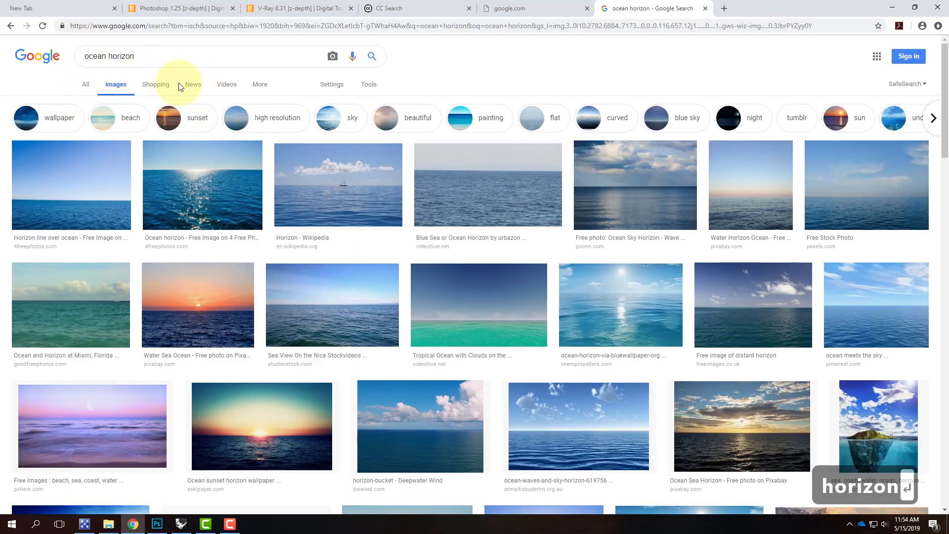
- Filter the ocean horizon image results to larger than 4 MP and labeled for reuse
{"action": "left_click", "coordinate": [330, 85]}
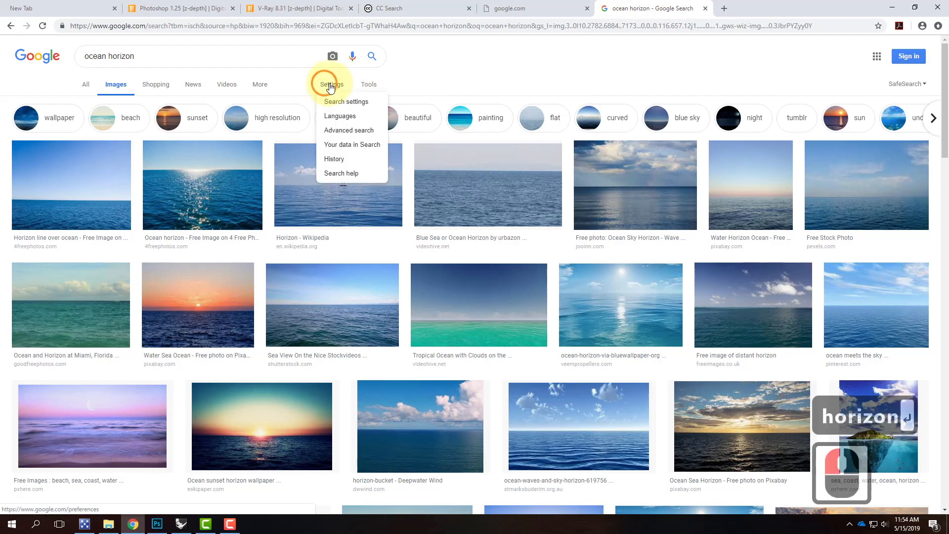
{"action": "left_click", "coordinate": [363, 87]}
{"action": "left_click", "coordinate": [89, 102]}
{"action": "mouse_move", "coordinate": [108, 176]}
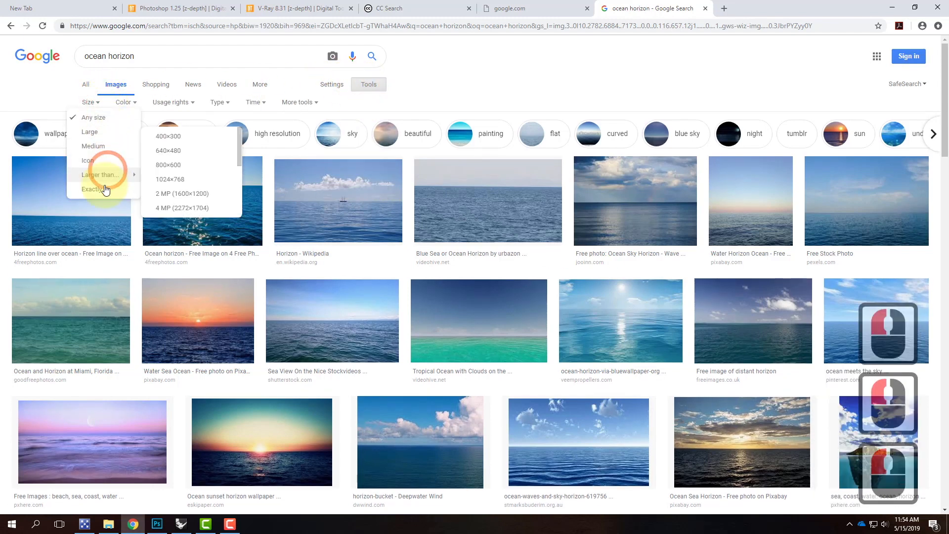
{"action": "left_click", "coordinate": [173, 208]}
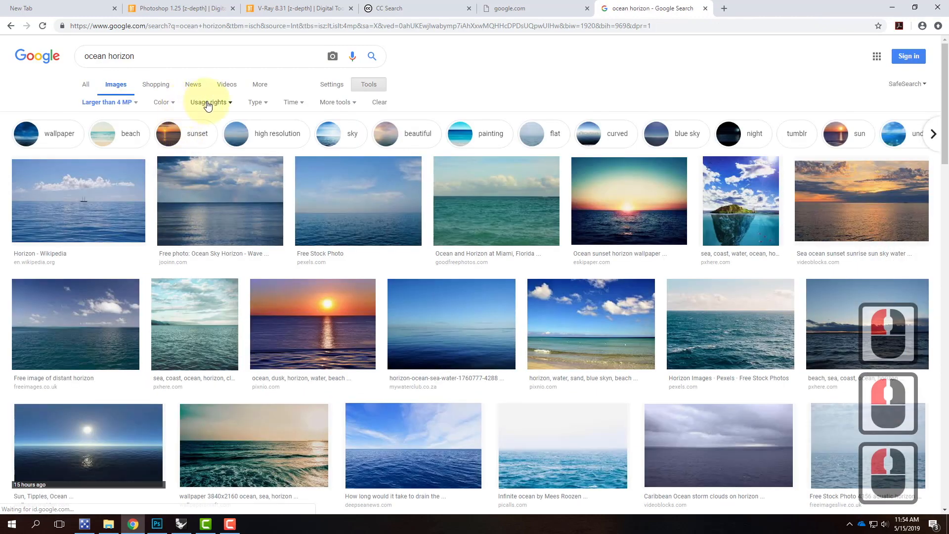
{"action": "left_click", "coordinate": [208, 101]}
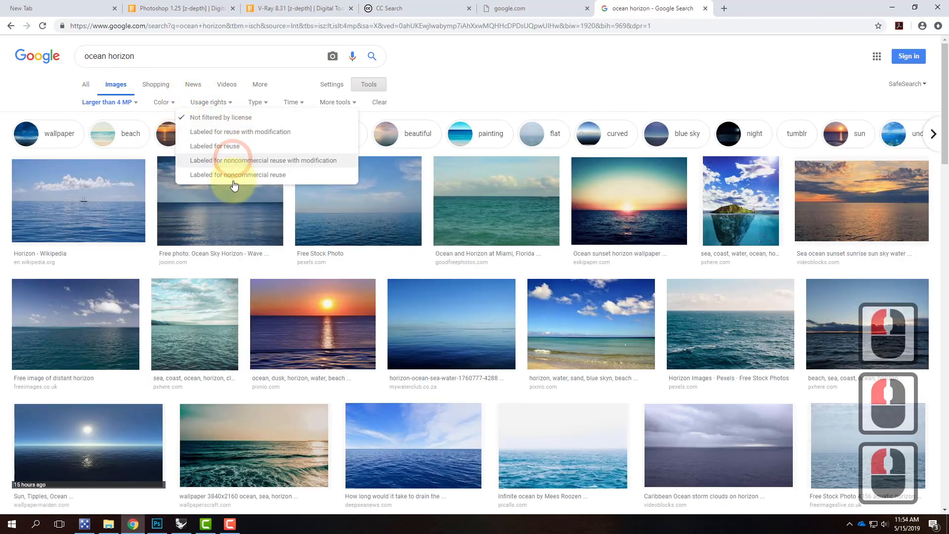
{"action": "left_click", "coordinate": [237, 147]}
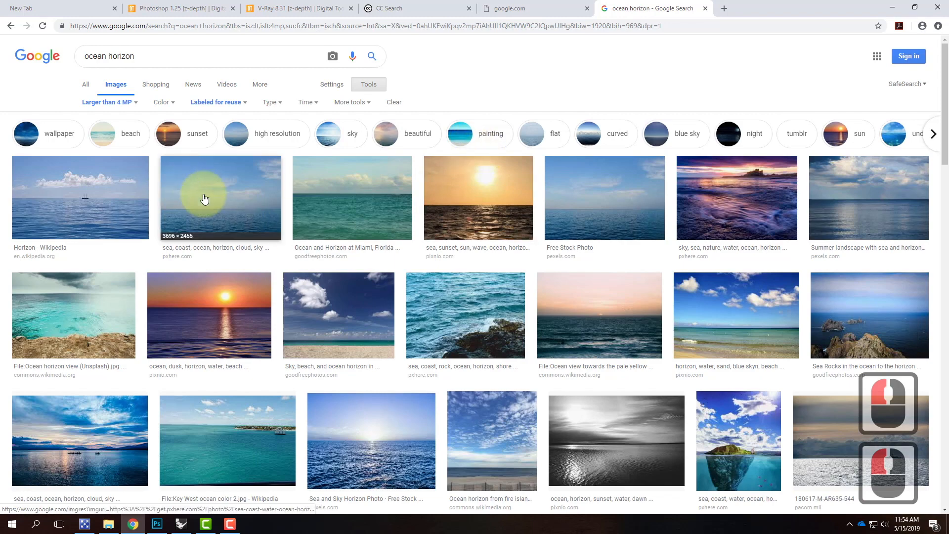
- Preview the PxHere and Wikipedia ocean photos, then open the Wikipedia sailing boat horizon image at full size
{"action": "left_click", "coordinate": [205, 199]}
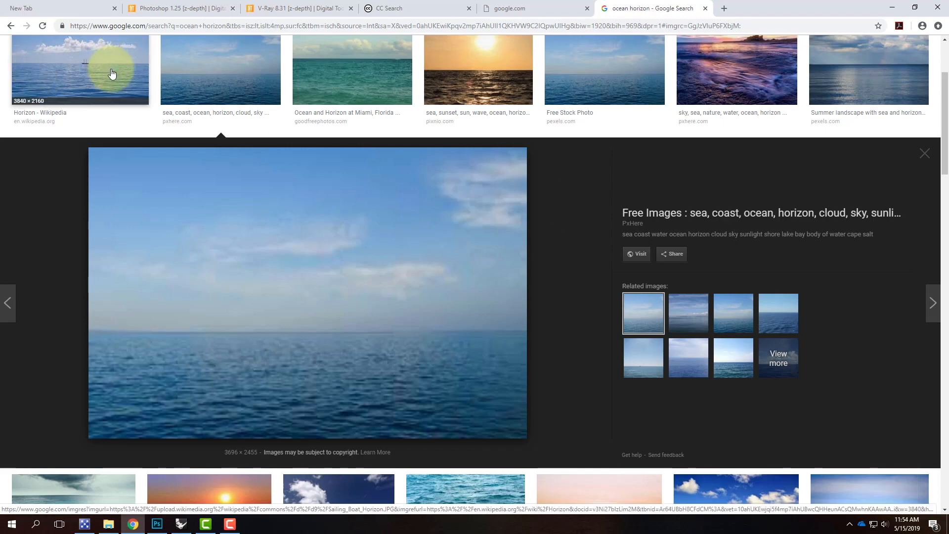
{"action": "left_click", "coordinate": [127, 77]}
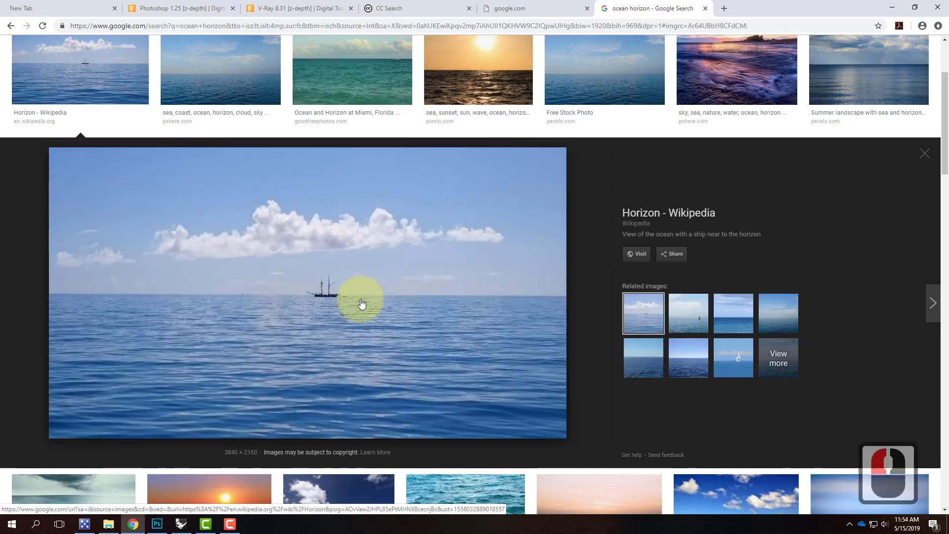
{"action": "left_click", "coordinate": [640, 256]}
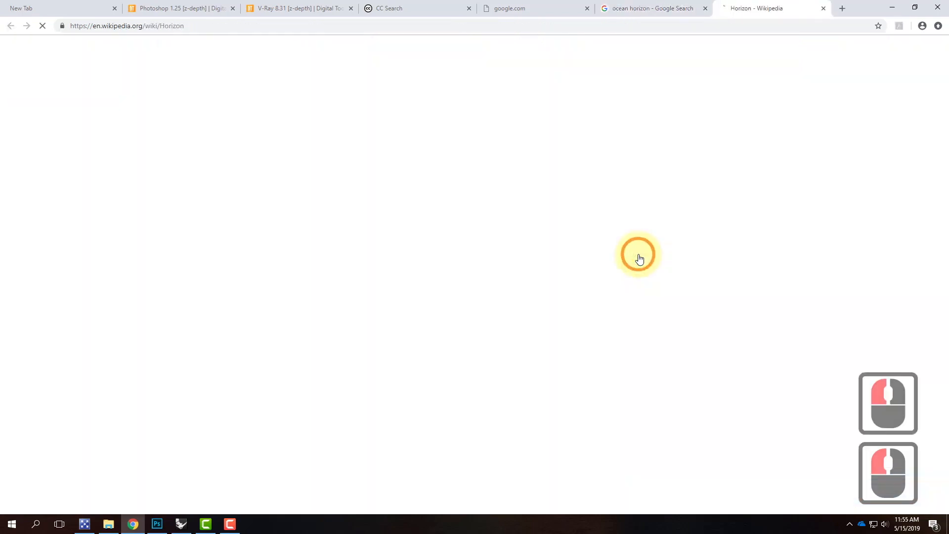
{"action": "scroll", "coordinate": [536, 222], "scroll_direction": "down", "scroll_amount": 6}
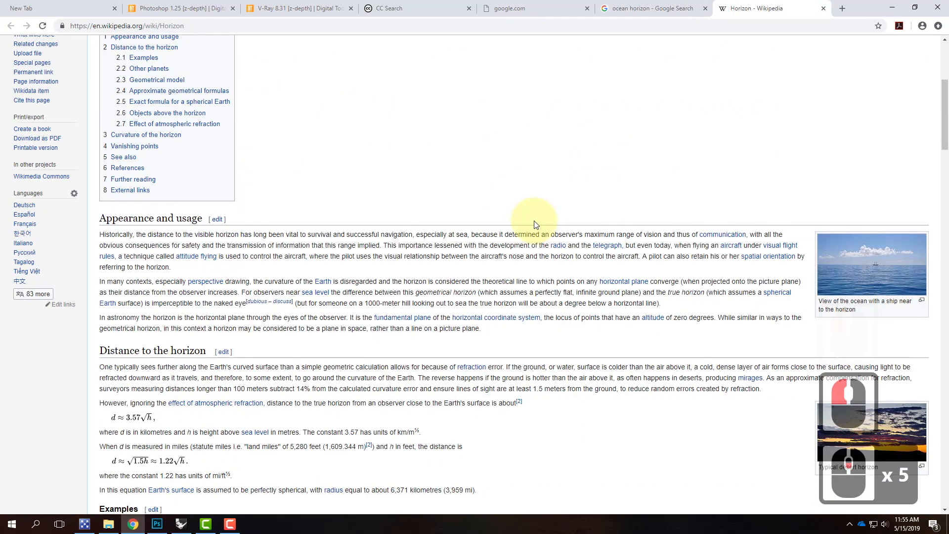
{"action": "left_click", "coordinate": [873, 202]}
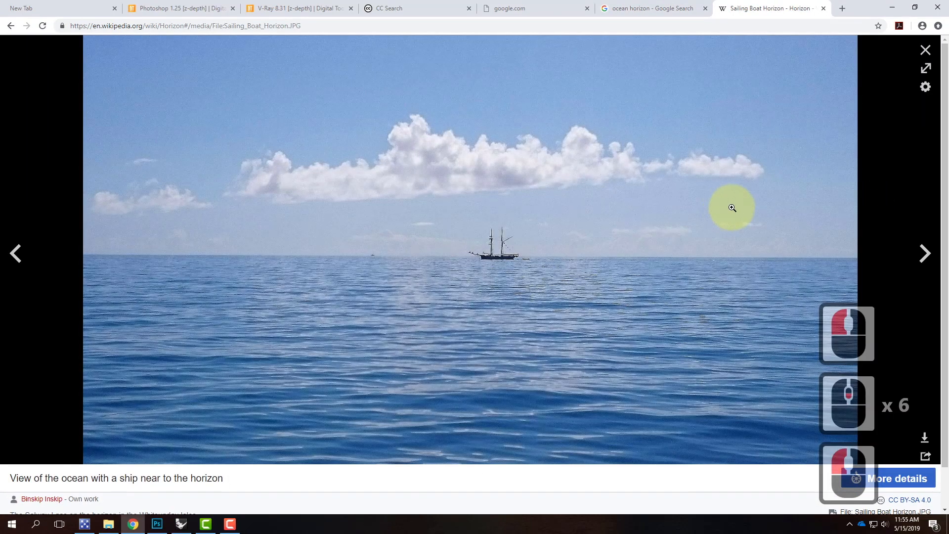
{"action": "left_click", "coordinate": [681, 194]}
- Save the image as Sailing_Boat_Horizon in the Ex229 - Z-Depth and Photoshop folder under Live - A136 Exercises
{"action": "right_click", "coordinate": [620, 195]}
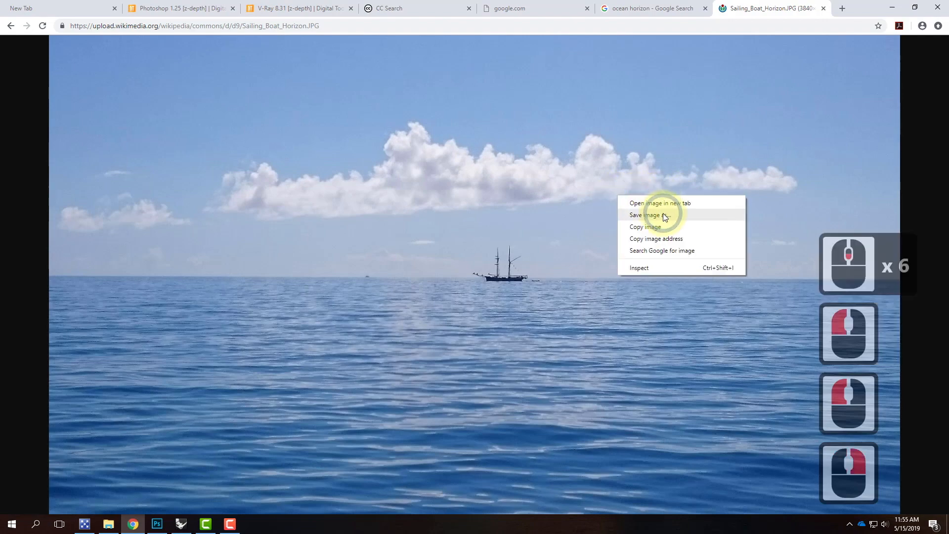
{"action": "left_click", "coordinate": [652, 215]}
{"action": "left_click", "coordinate": [44, 97]}
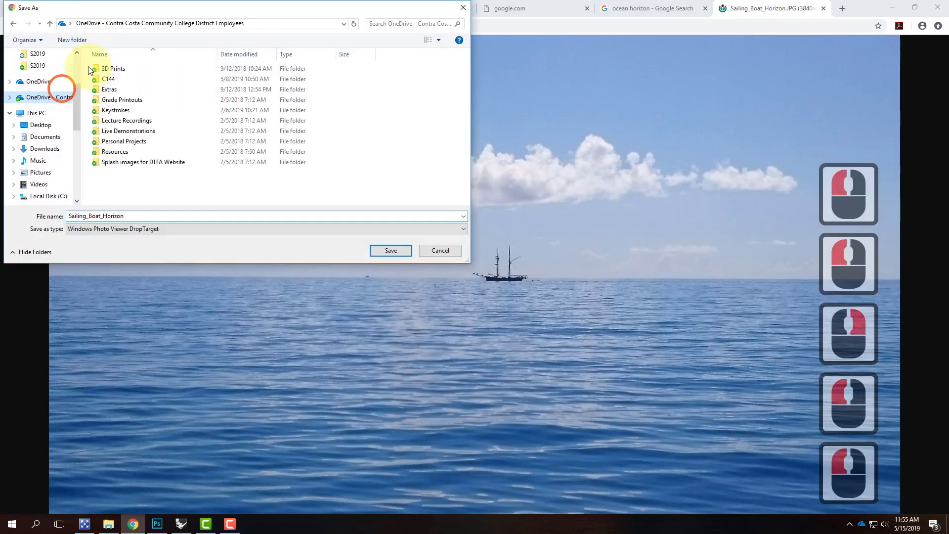
{"action": "double_click", "coordinate": [121, 131]}
{"action": "double_click", "coordinate": [137, 84]}
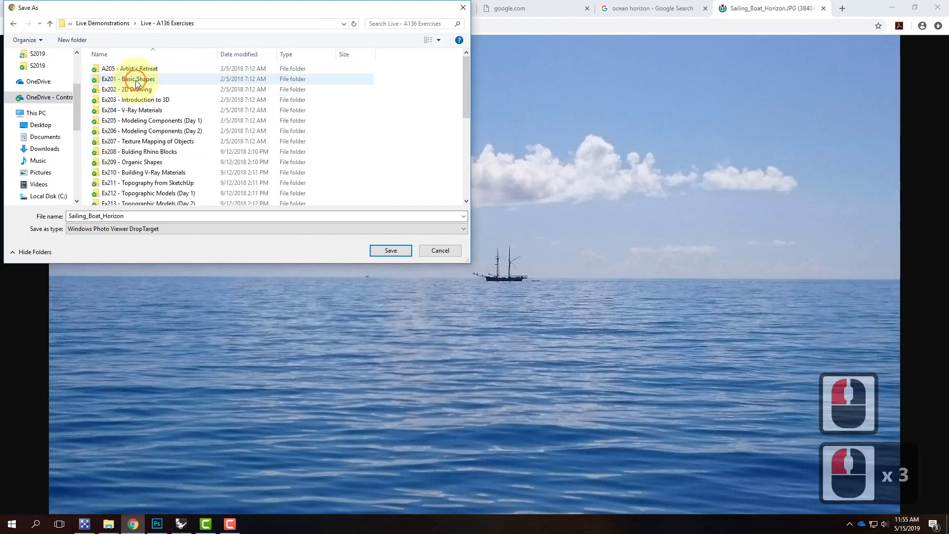
{"action": "scroll", "coordinate": [180, 148], "scroll_direction": "down", "scroll_amount": 12}
{"action": "left_click", "coordinate": [156, 191]}
{"action": "double_click", "coordinate": [155, 191]}
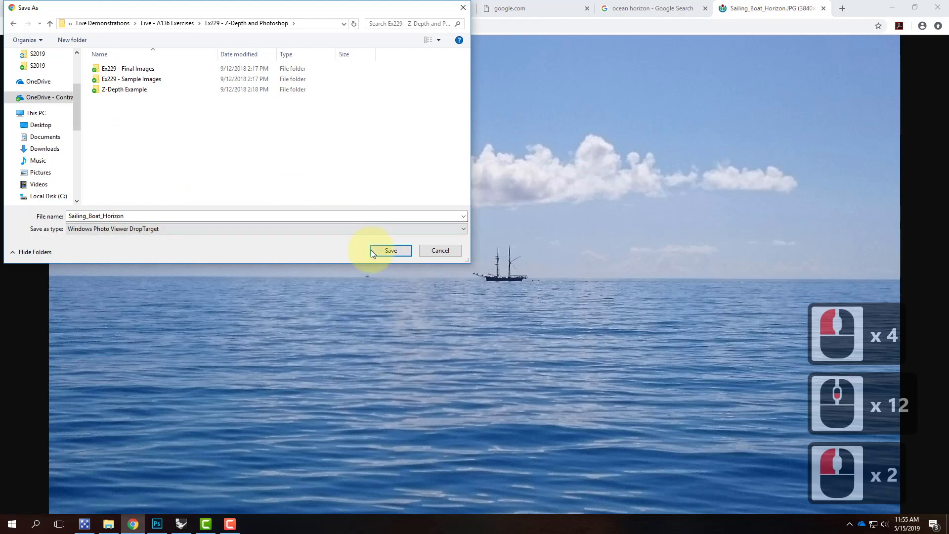
{"action": "left_click", "coordinate": [393, 250]}
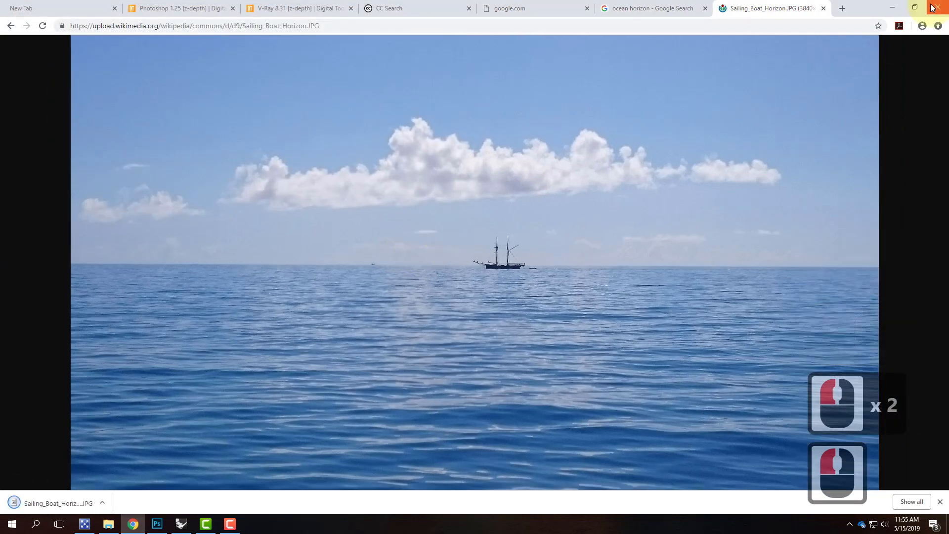
- Return to Photoshop and place the Sailing_Boat_Horizon image from the Ex229 exercise folder as an embedded smart object in Render03-Pool-Day
{"action": "left_click", "coordinate": [892, 9]}
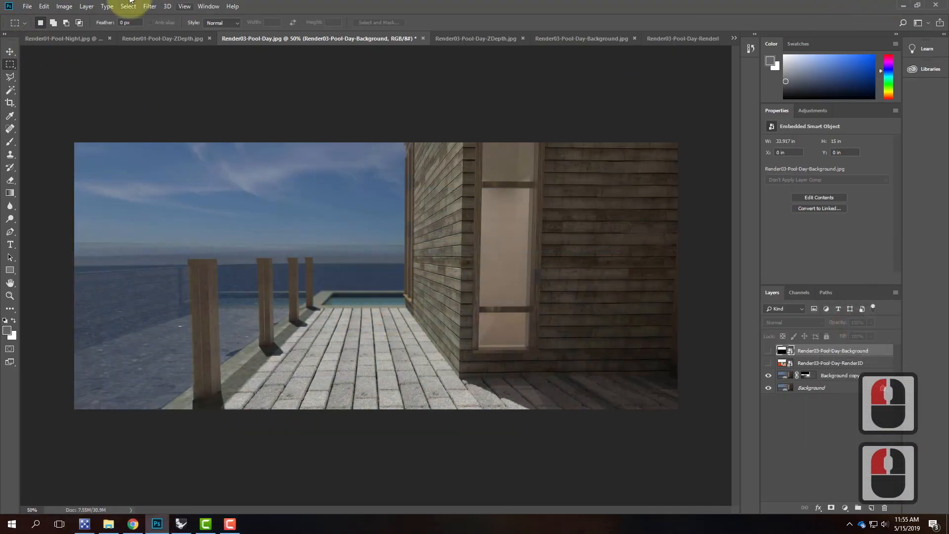
{"action": "left_click", "coordinate": [30, 6]}
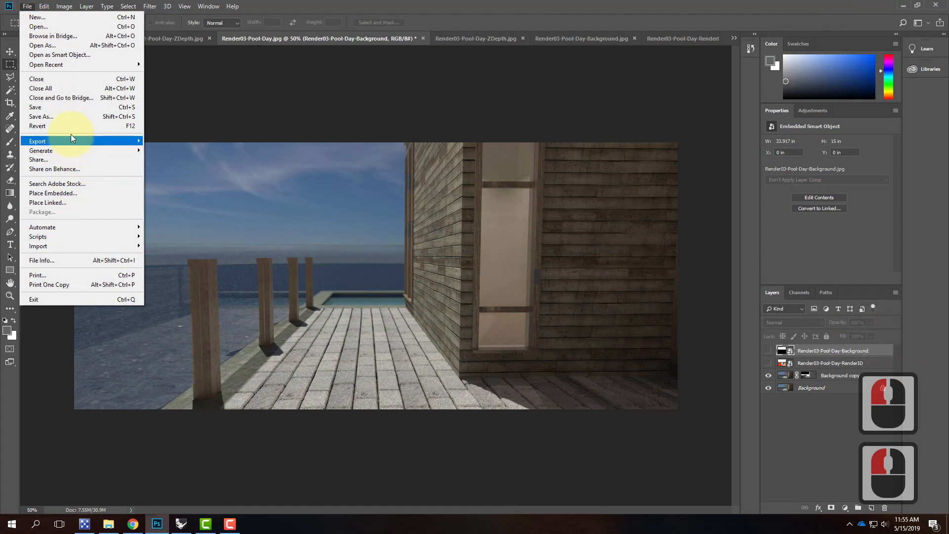
{"action": "left_click", "coordinate": [56, 193]}
{"action": "scroll", "coordinate": [323, 140], "scroll_direction": "down", "scroll_amount": 5}
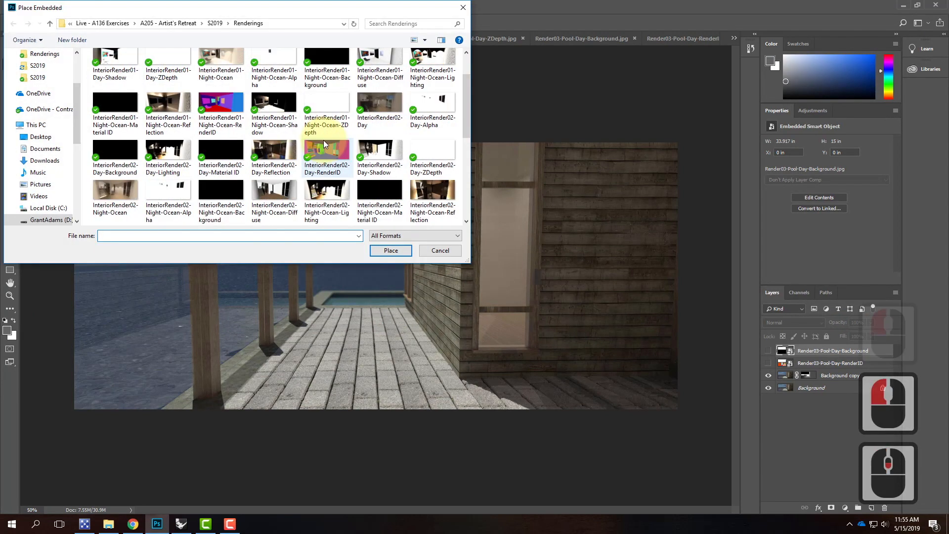
{"action": "left_click", "coordinate": [123, 25]}
{"action": "scroll", "coordinate": [222, 187], "scroll_direction": "down", "scroll_amount": 5}
{"action": "double_click", "coordinate": [149, 222]}
{"action": "left_click", "coordinate": [223, 102]}
{"action": "left_click", "coordinate": [390, 251]}
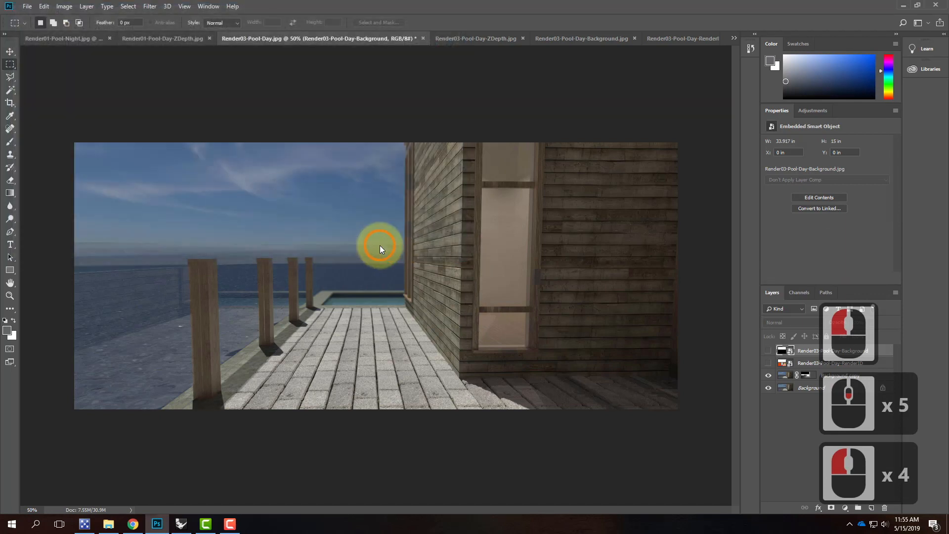
- Scale the placed ocean photo proportionally to about 63.8% and position it over the sky and sea area beside the house, aligning the horizons
{"action": "left_click_drag", "start_coordinate": [438, 271], "coordinate": [230, 246]}
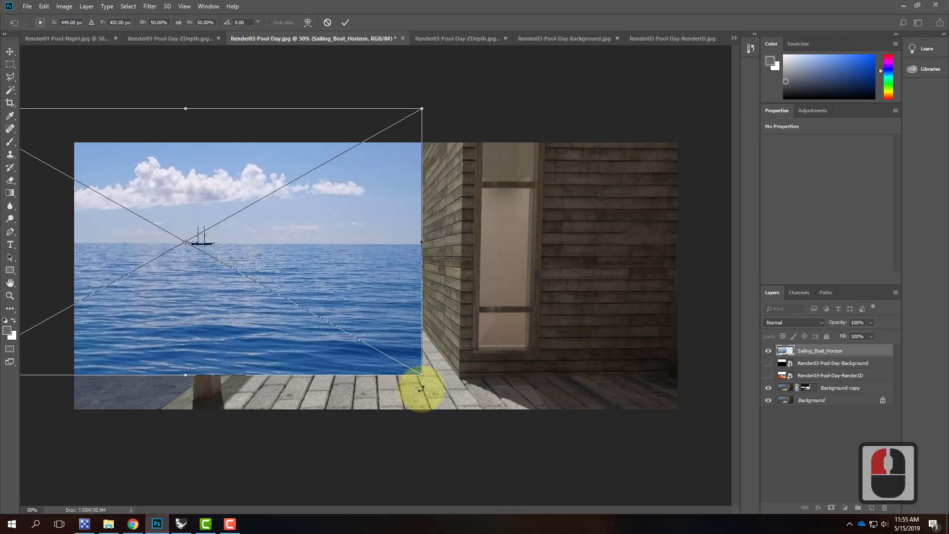
{"action": "left_click_drag", "start_coordinate": [422, 376], "coordinate": [313, 346], "text": "shift"}
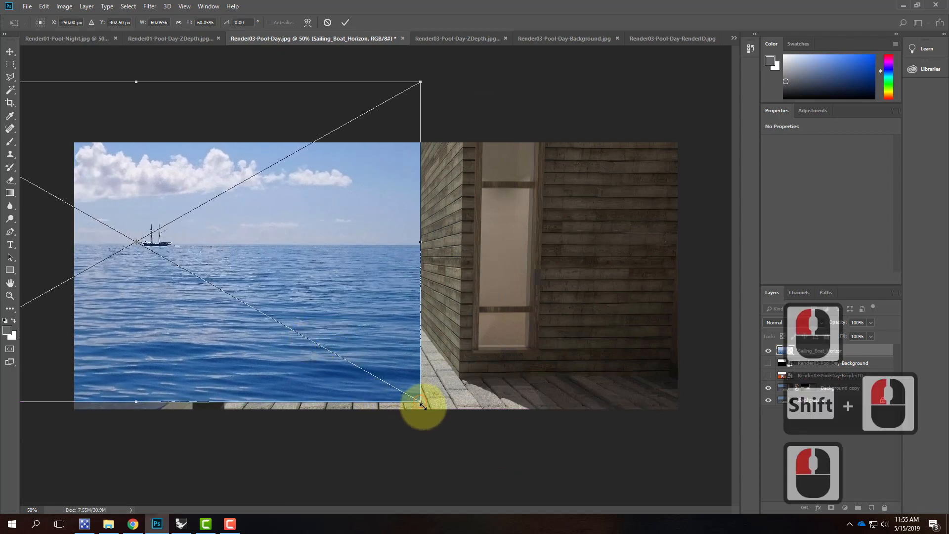
{"action": "left_click_drag", "start_coordinate": [420, 401], "coordinate": [449, 433], "text": "shift"}
{"action": "left_click_drag", "start_coordinate": [399, 381], "coordinate": [361, 363]}
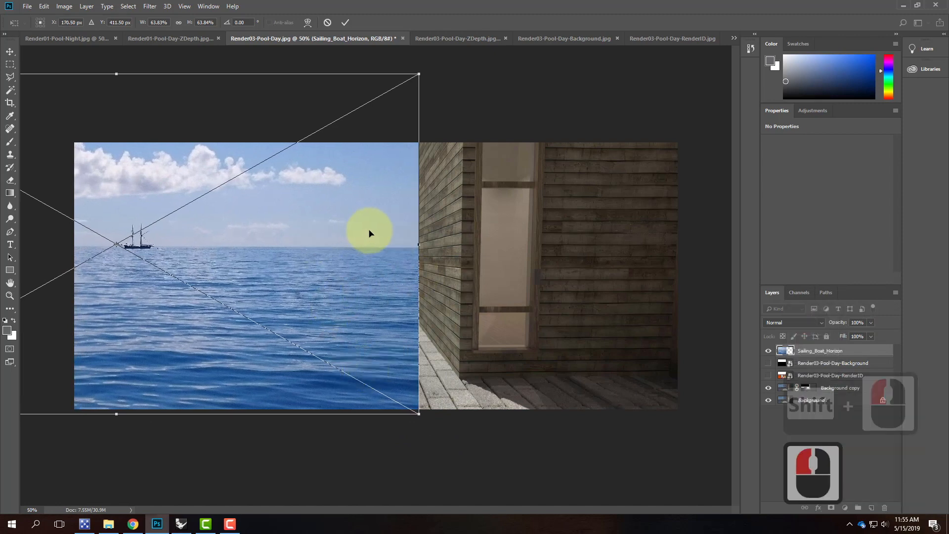
{"action": "left_click", "coordinate": [346, 22]}
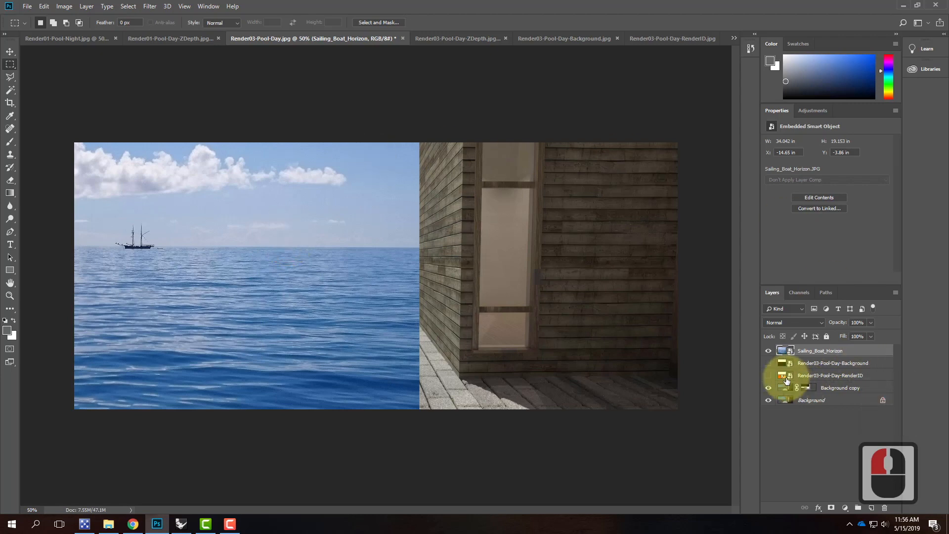
- Hide the Sailing_Boat_Horizon layer, check the Background render element, and leave the Render03-Pool-Day-RenderID layer visible
{"action": "left_click", "coordinate": [768, 354]}
{"action": "left_click", "coordinate": [769, 363]}
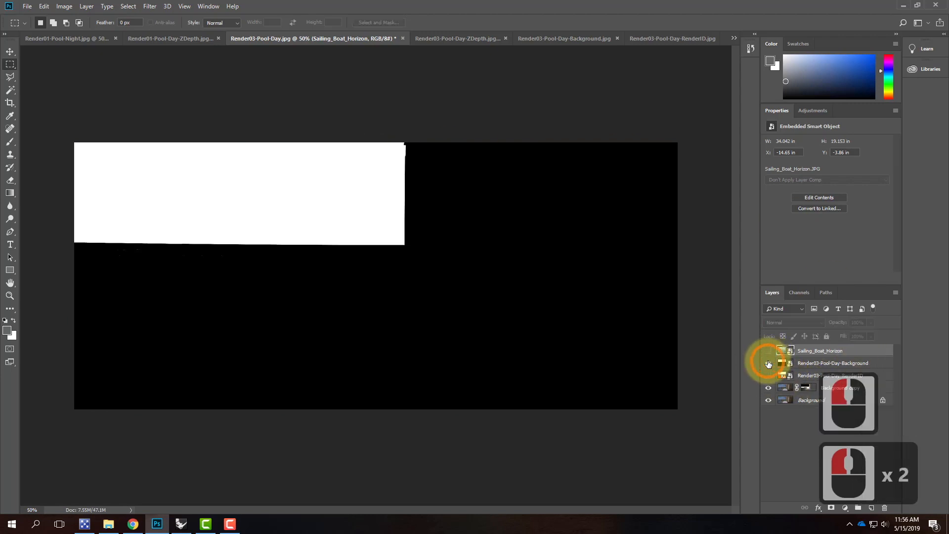
{"action": "left_click", "coordinate": [768, 375]}
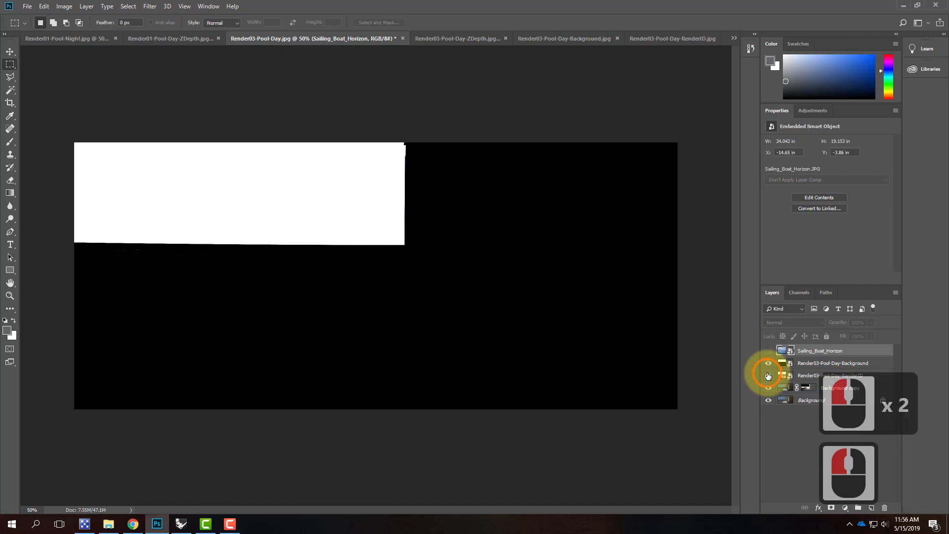
{"action": "left_click", "coordinate": [768, 364]}
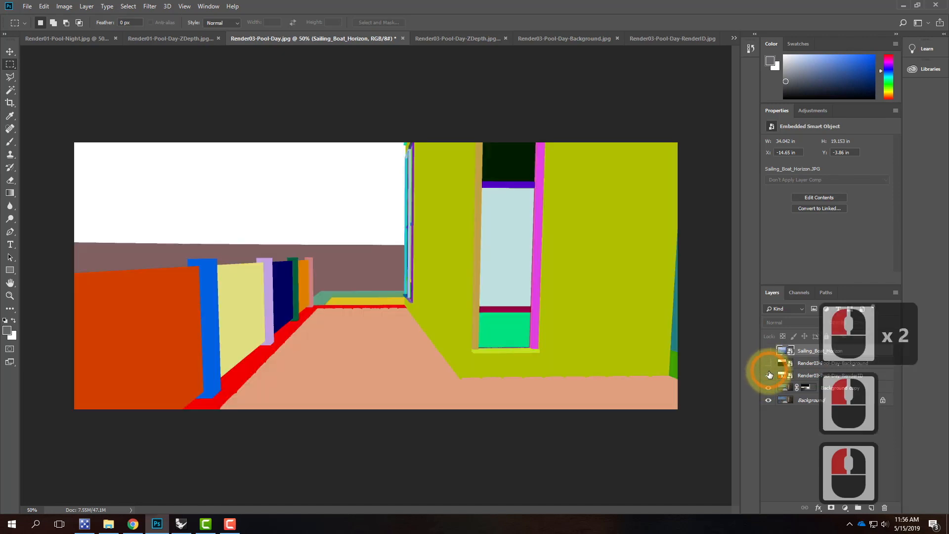
- On the RenderID layer, select the white sky and the adjoining brown ocean region with the Magic Wand
{"action": "left_click", "coordinate": [10, 90]}
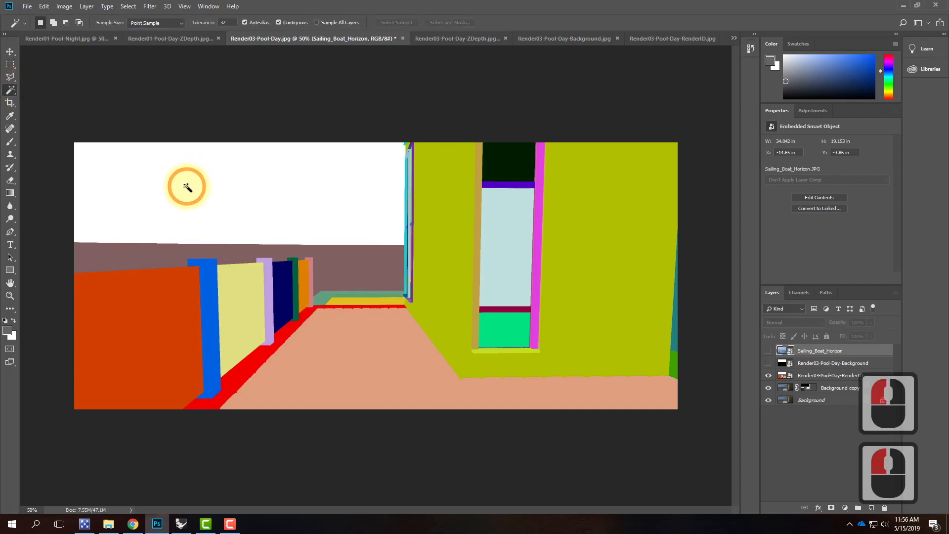
{"action": "left_click", "coordinate": [813, 376]}
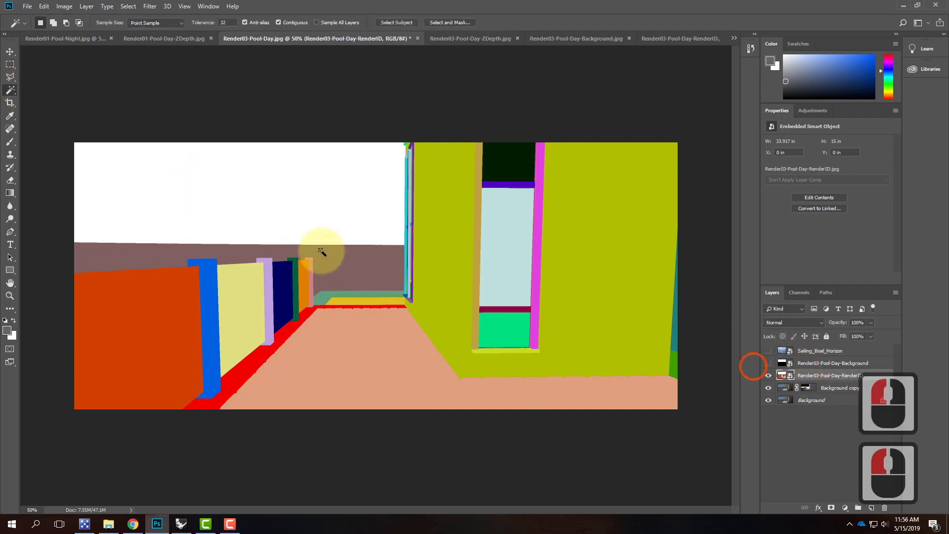
{"action": "left_click", "coordinate": [201, 186]}
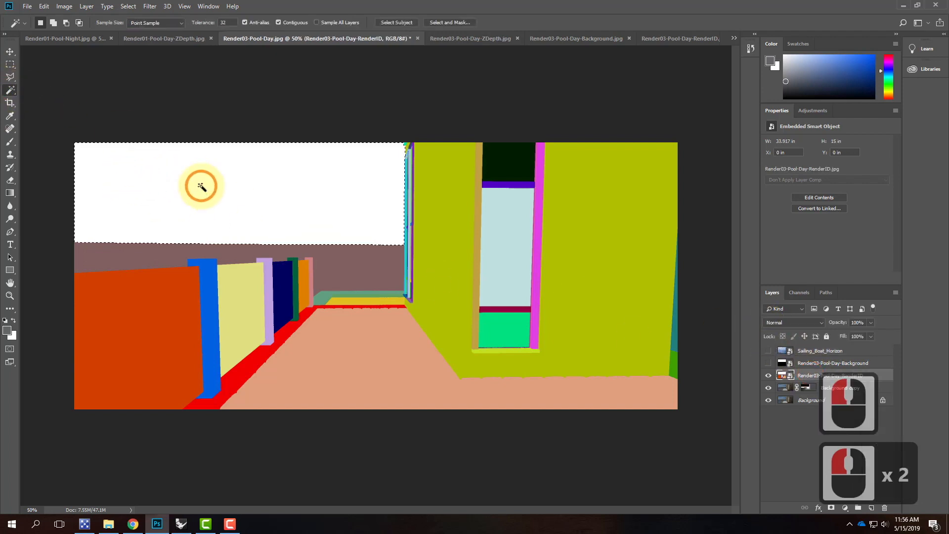
{"action": "left_click", "coordinate": [155, 257], "text": "shift"}
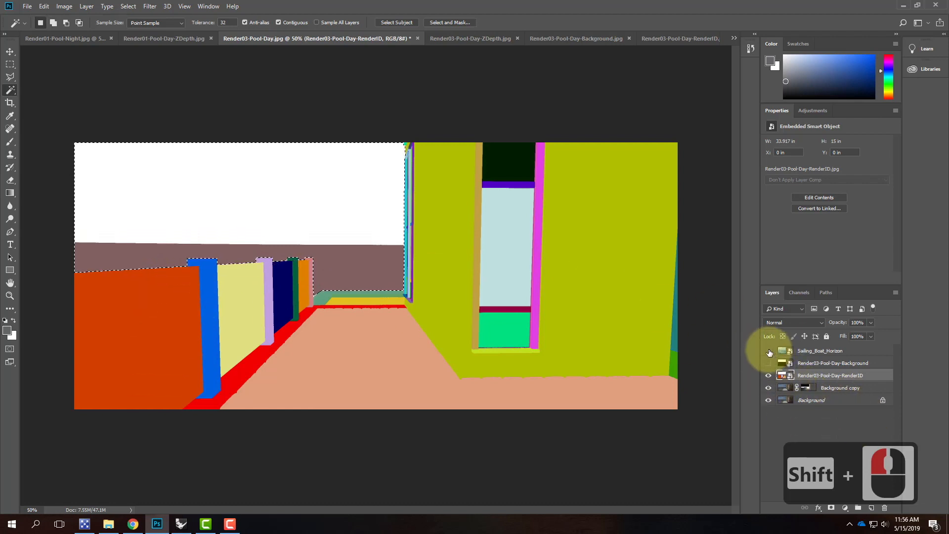
- Show the Sailing_Boat_Horizon layer, mask it with the sky and ocean selection, and hide the RenderID layer
{"action": "left_click", "coordinate": [770, 350]}
{"action": "left_click", "coordinate": [826, 350]}
{"action": "left_click", "coordinate": [232, 267]}
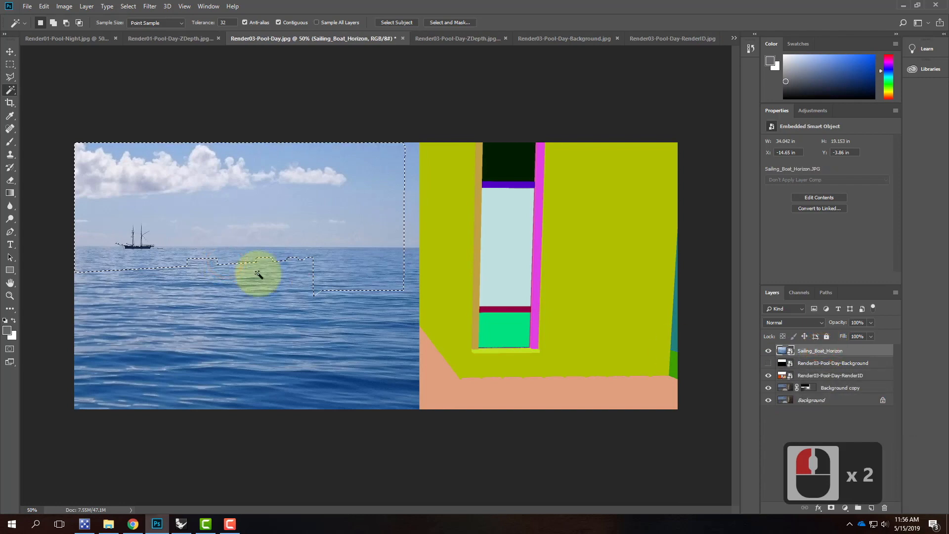
{"action": "left_click", "coordinate": [832, 508]}
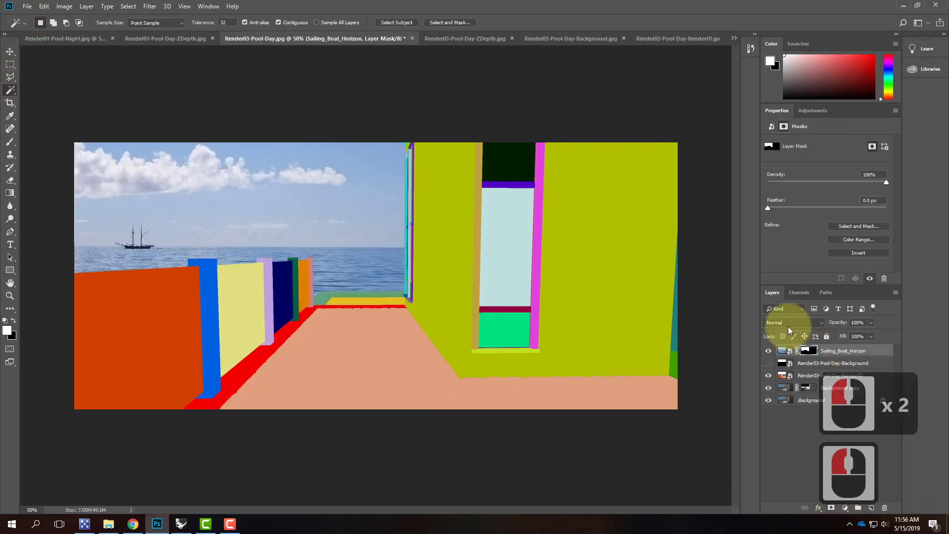
{"action": "left_click", "coordinate": [769, 377]}
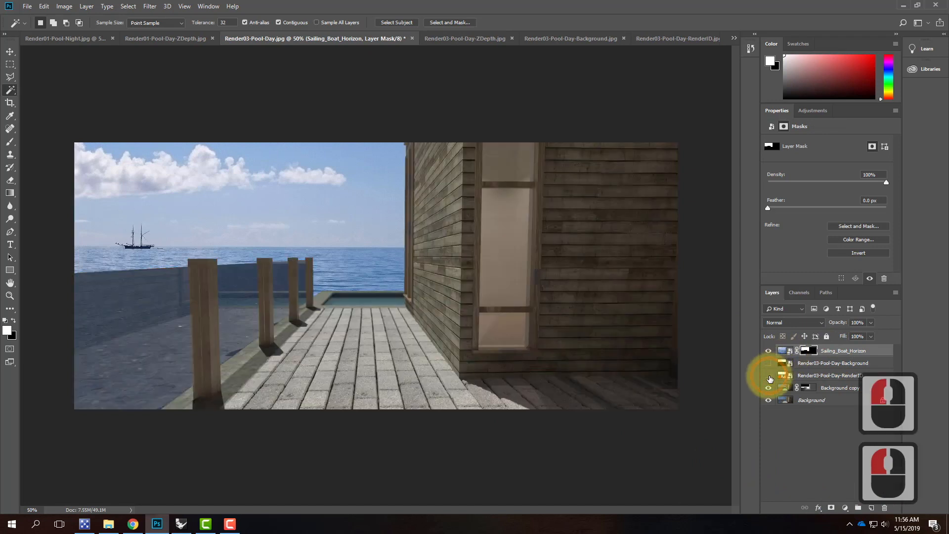
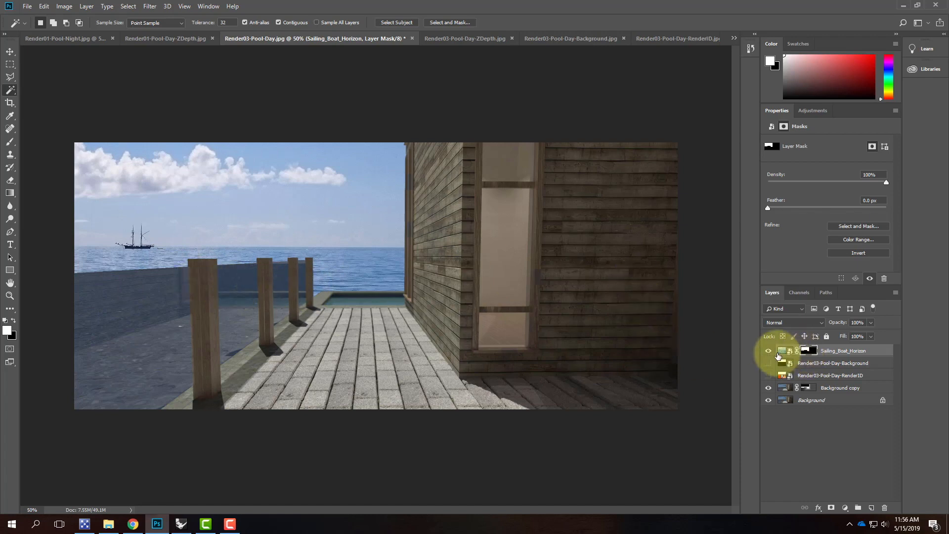
- Show the RenderID layer and select the orange, pale yellow, navy and light orange glass railing panels on it with the Magic Wand
{"action": "left_click", "coordinate": [769, 376]}
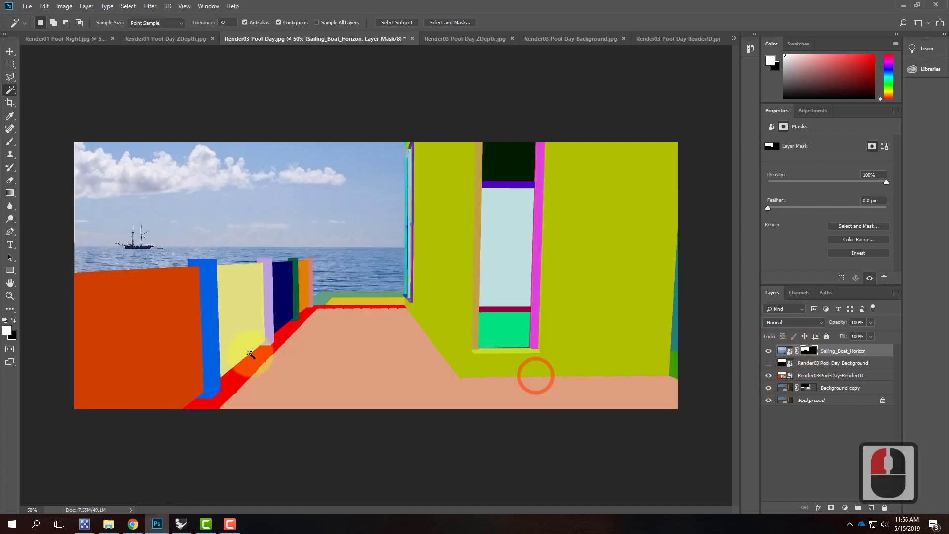
{"action": "left_click", "coordinate": [216, 307]}
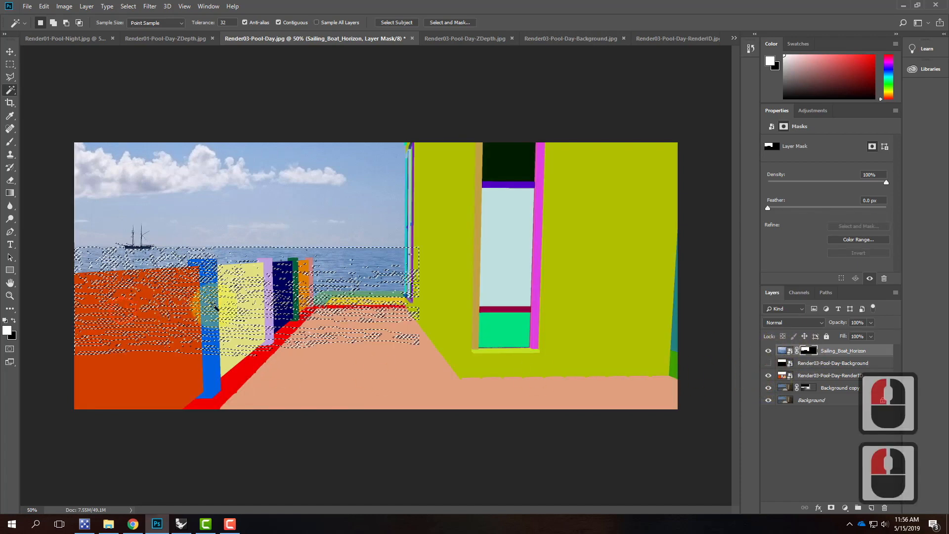
{"action": "left_click", "coordinate": [804, 376]}
{"action": "left_click", "coordinate": [173, 361]}
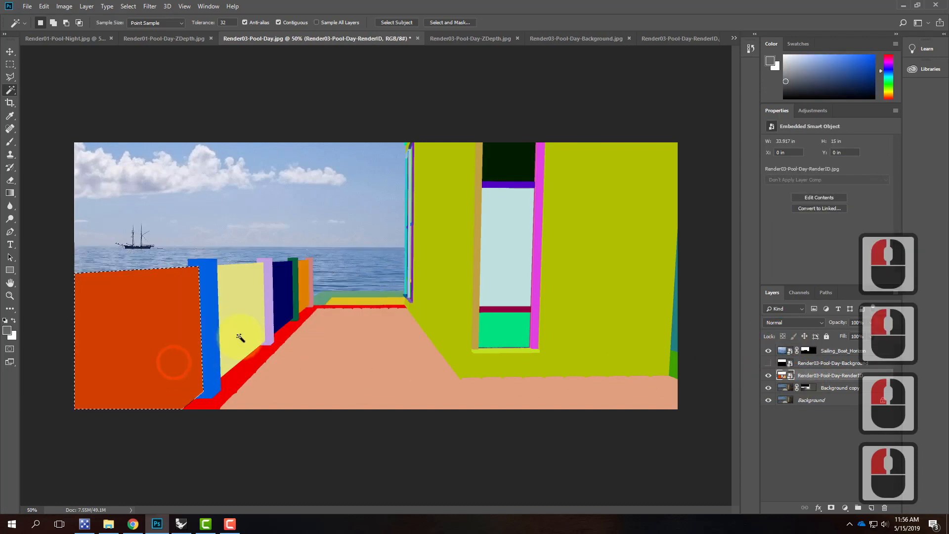
{"action": "left_click", "coordinate": [246, 308], "text": "shift"}
{"action": "left_click", "coordinate": [287, 280], "text": "shift"}
{"action": "left_click", "coordinate": [306, 276], "text": "shift"}
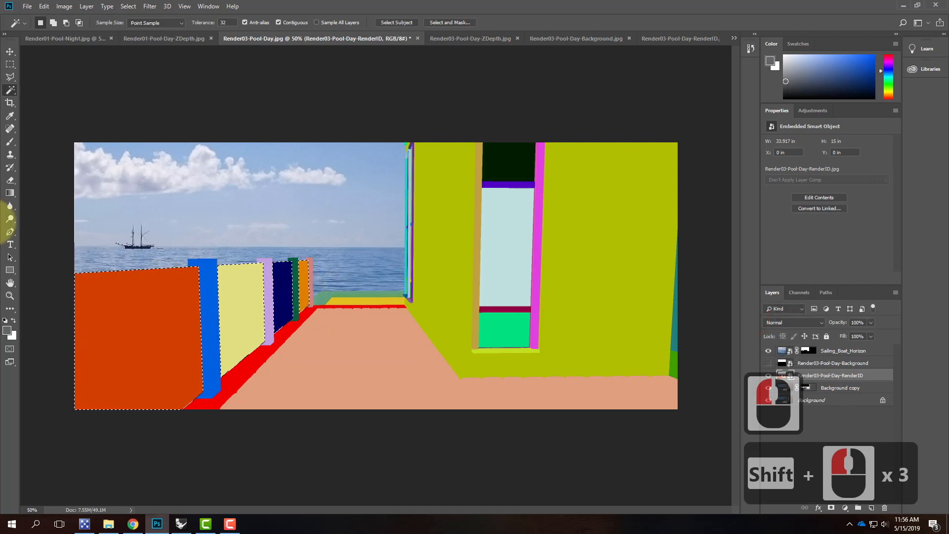
- Refine the selection with the Rectangular Marquee, subtracting the strips of glass panel hidden behind the railing posts
{"action": "left_click", "coordinate": [10, 64]}
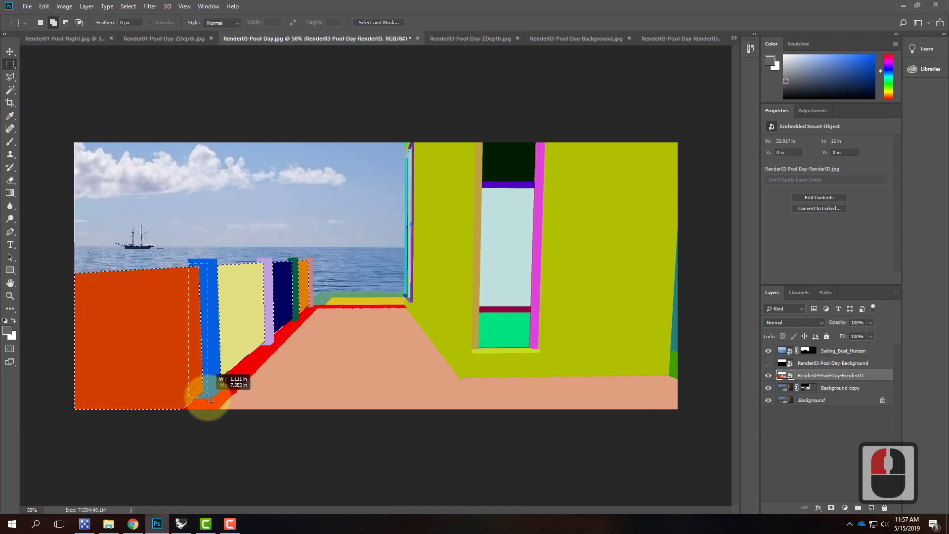
{"action": "left_click_drag", "start_coordinate": [211, 401], "coordinate": [212, 401], "text": "shift"}
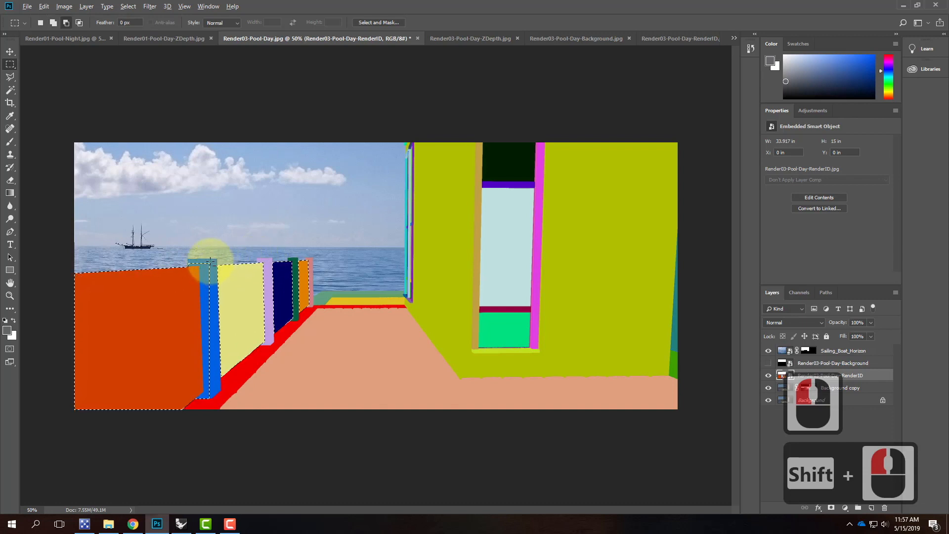
{"action": "left_click_drag", "start_coordinate": [209, 277], "coordinate": [199, 379], "text": "shift"}
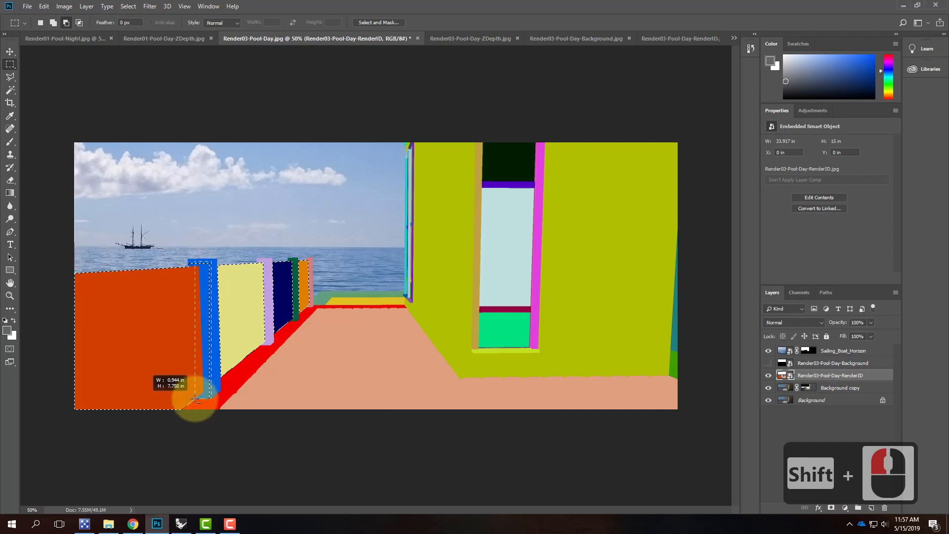
{"action": "left_click_drag", "start_coordinate": [188, 398], "coordinate": [189, 398], "text": "shift"}
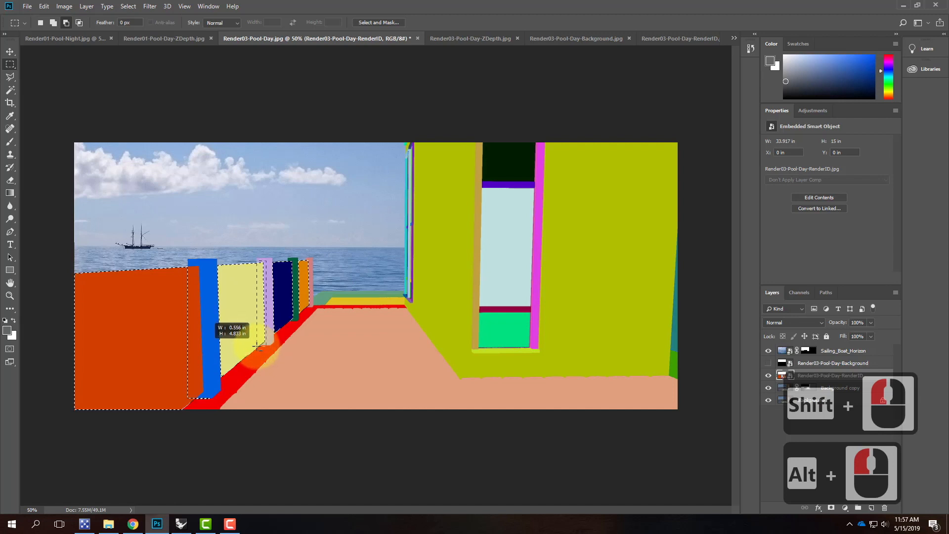
{"action": "left_click_drag", "start_coordinate": [256, 347], "coordinate": [256, 347], "text": "alt"}
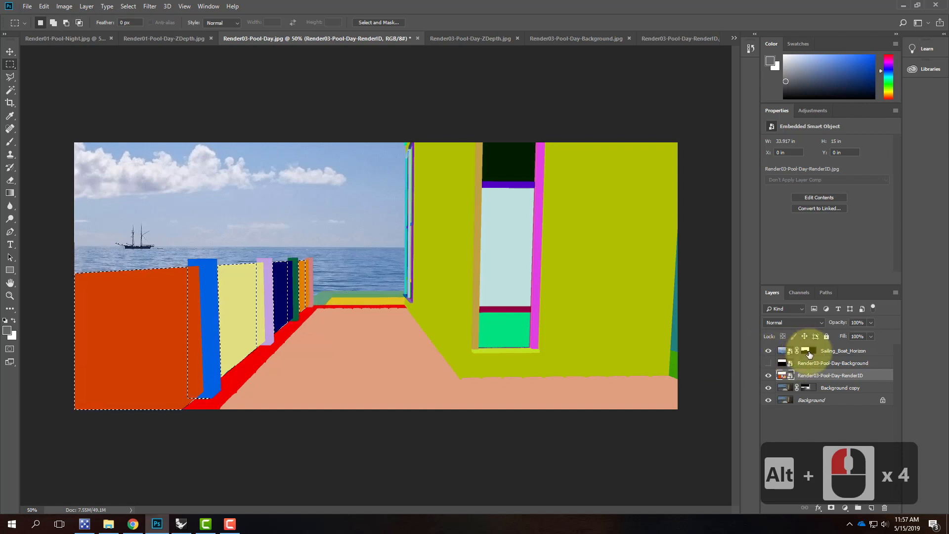
- Target the Sailing_Boat_Horizon layer mask and set the foreground colour to mid-grey 878787
{"action": "left_click", "coordinate": [842, 353]}
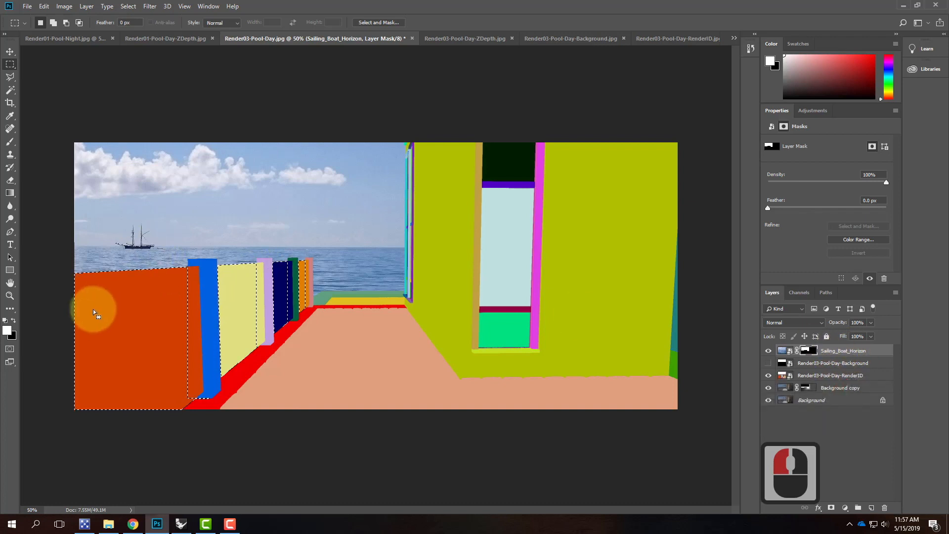
{"action": "double_click", "coordinate": [7, 330]}
{"action": "left_click_drag", "start_coordinate": [331, 154], "coordinate": [324, 178]}
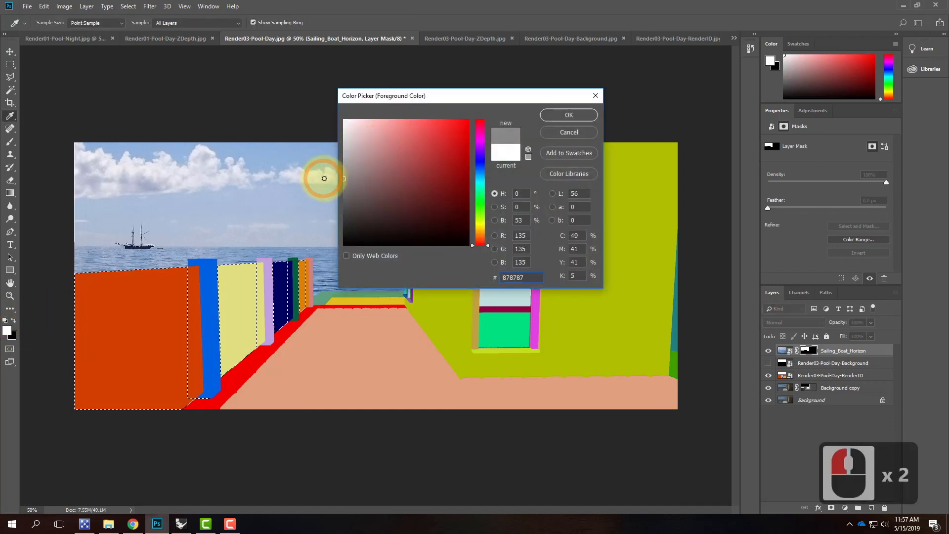
{"action": "double_click", "coordinate": [546, 118]}
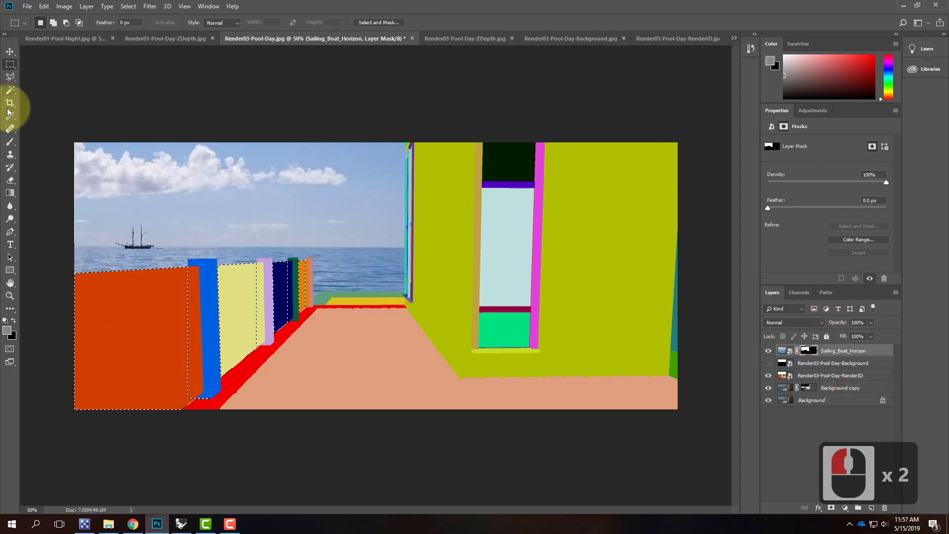
- Enlarge the Brush to 400 px and paint grey over the selected glass panels on the Sailing_Boat_Horizon mask
{"action": "left_click", "coordinate": [10, 141]}
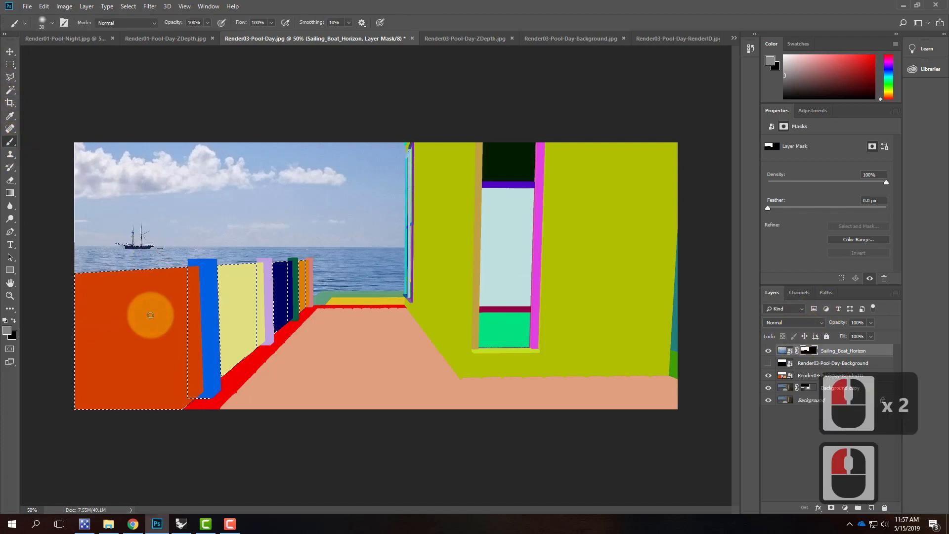
{"action": "key", "text": "]"}
{"action": "key", "text": "]"}
{"action": "key", "text": "]"}
{"action": "key", "text": "]"}
{"action": "key", "text": "]"}
{"action": "key", "text": "]"}
{"action": "key", "text": "]"}
{"action": "key", "text": "]"}
{"action": "key", "text": "]"}
{"action": "key", "text": "]"}
{"action": "key", "text": "]"}
{"action": "key", "text": "]"}
{"action": "key", "text": "]"}
{"action": "key", "text": "]"}
{"action": "key", "text": "]"}
{"action": "key", "text": "]"}
{"action": "key", "text": "]"}
{"action": "mouse_move", "coordinate": [138, 312]}
{"action": "left_mouse_down"}
{"action": "mouse_move", "coordinate": [144, 288]}
{"action": "mouse_move", "coordinate": [85, 265]}
{"action": "mouse_move", "coordinate": [91, 407]}
{"action": "mouse_move", "coordinate": [394, 203]}
{"action": "mouse_move", "coordinate": [27, 325]}
{"action": "mouse_move", "coordinate": [333, 320]}
{"action": "mouse_move", "coordinate": [127, 259]}
{"action": "mouse_move", "coordinate": [197, 257]}
{"action": "left_mouse_up"}
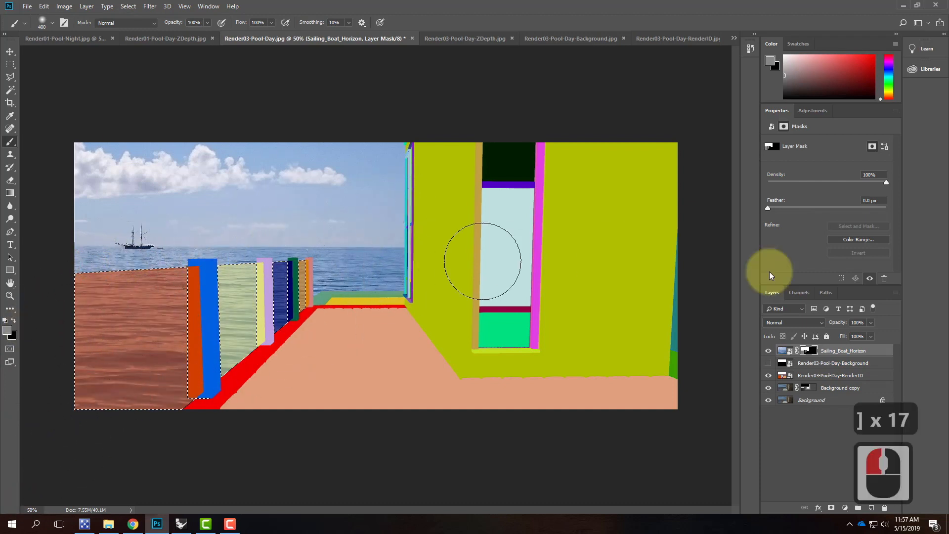
- Hide the RenderID layer and clear the glass panel selection
{"action": "left_click", "coordinate": [769, 376]}
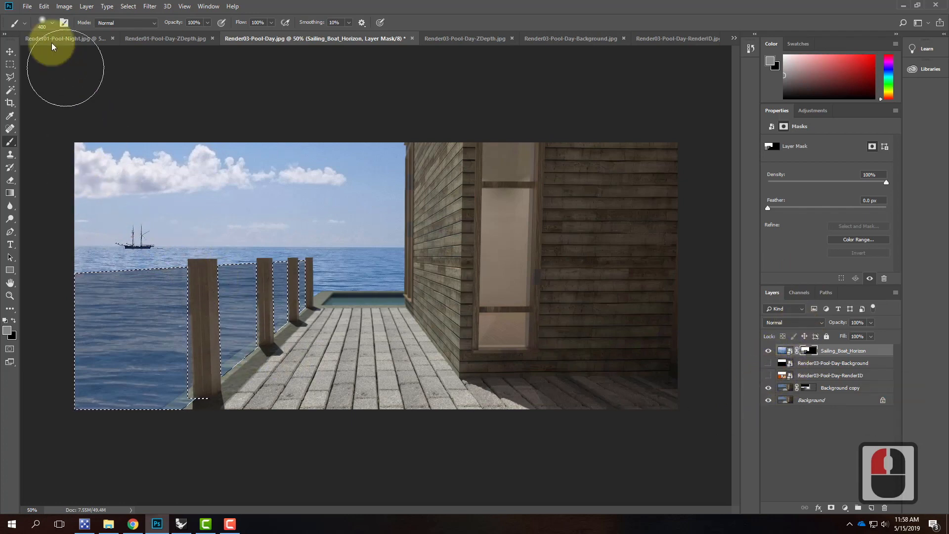
{"action": "left_click", "coordinate": [10, 64]}
{"action": "left_click", "coordinate": [339, 134]}
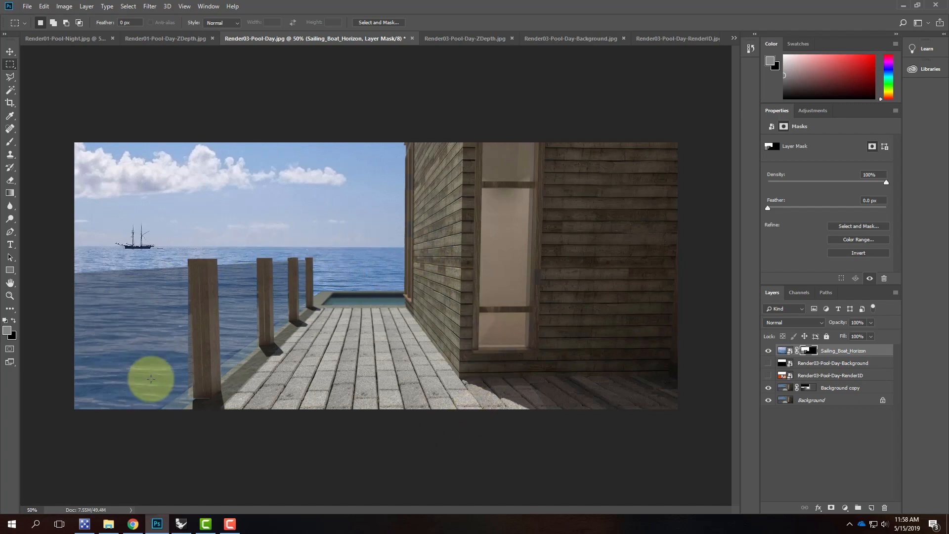
- Show the RenderID and Background element layers briefly to compare them with the composite, and hide both again
{"action": "left_click", "coordinate": [769, 375]}
{"action": "left_click", "coordinate": [769, 363]}
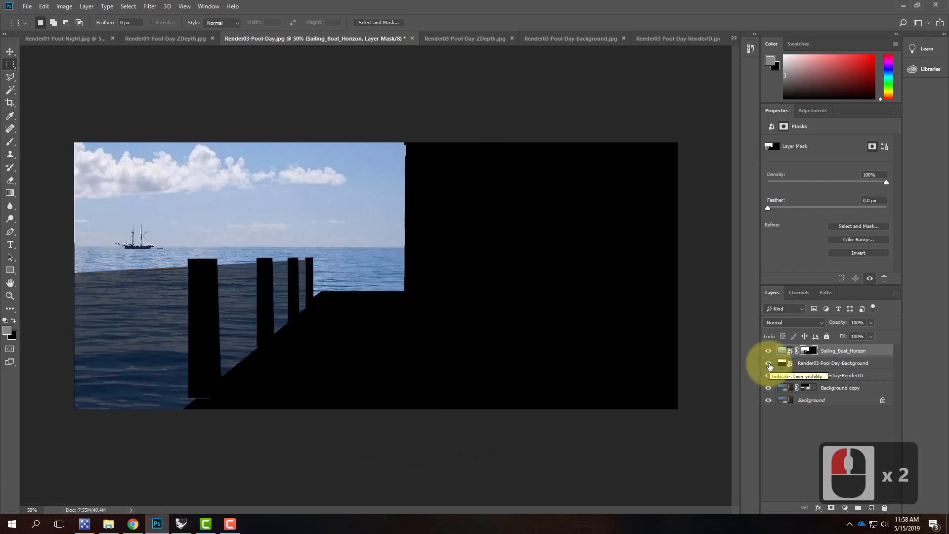
{"action": "left_click", "coordinate": [769, 364]}
{"action": "left_click", "coordinate": [769, 375]}
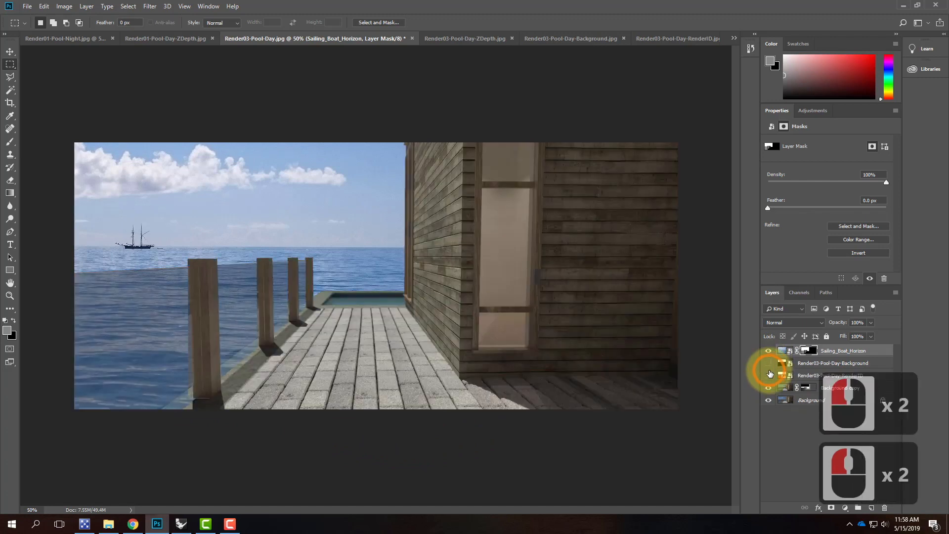
- Start placing an embedded image and browse to the Renderings folder under A205 - Artist's Retreat, S2019
{"action": "left_click", "coordinate": [28, 7]}
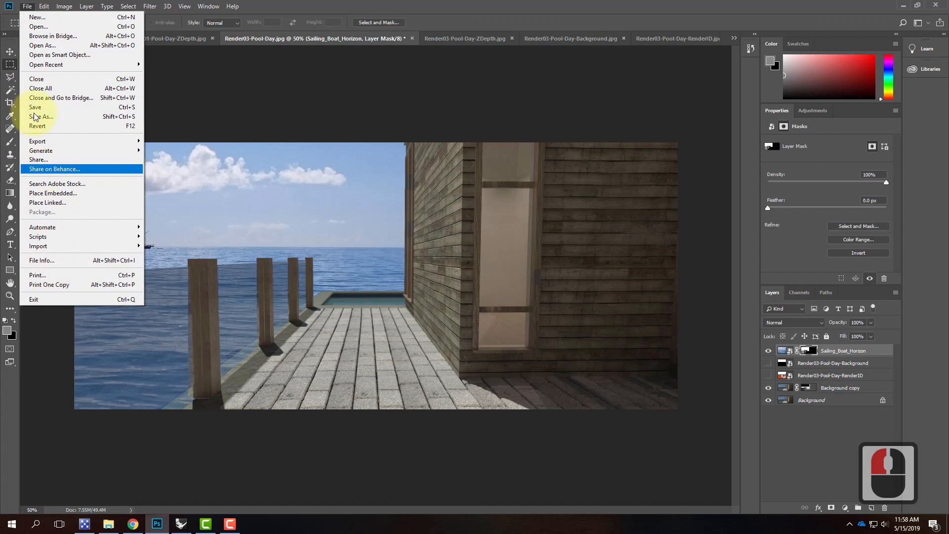
{"action": "left_click", "coordinate": [53, 193]}
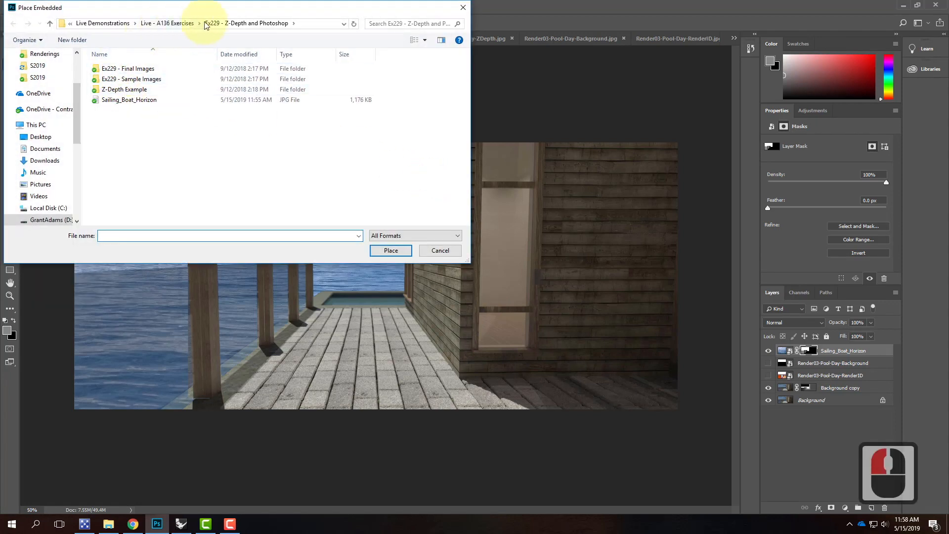
{"action": "left_click", "coordinate": [40, 110]}
{"action": "left_click", "coordinate": [123, 69]}
{"action": "double_click", "coordinate": [123, 68]}
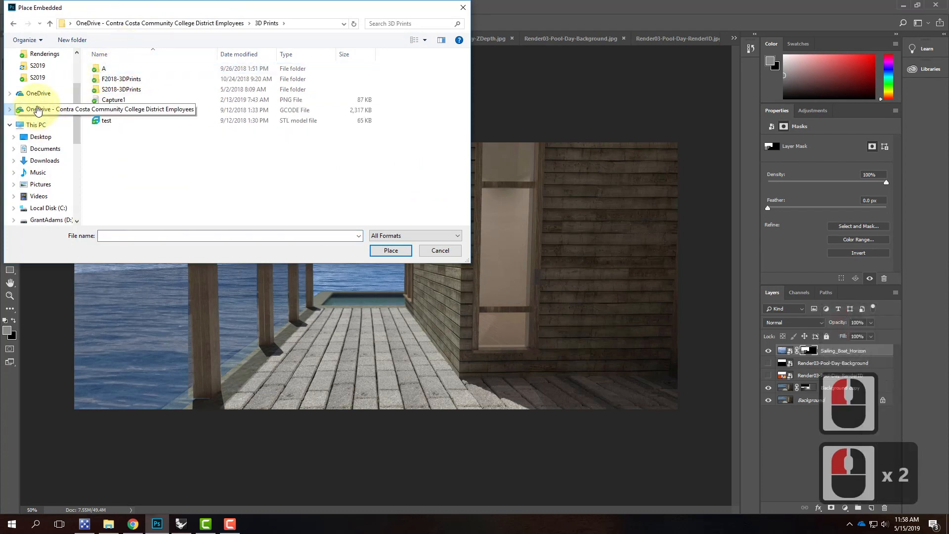
{"action": "left_click", "coordinate": [39, 110]}
{"action": "double_click", "coordinate": [119, 131]}
{"action": "double_click", "coordinate": [121, 79]}
{"action": "double_click", "coordinate": [121, 69]}
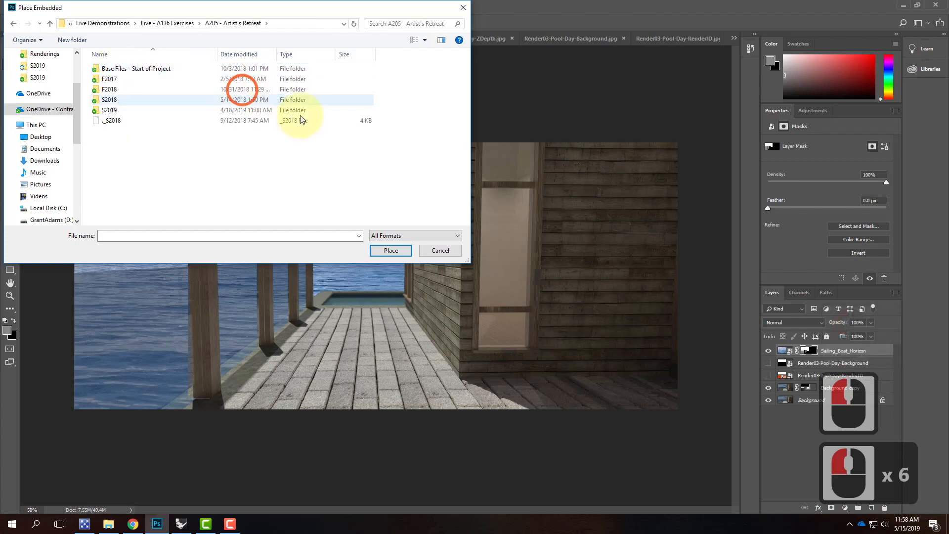
{"action": "double_click", "coordinate": [109, 110]}
{"action": "scroll", "coordinate": [289, 132], "scroll_direction": "down", "scroll_amount": 5}
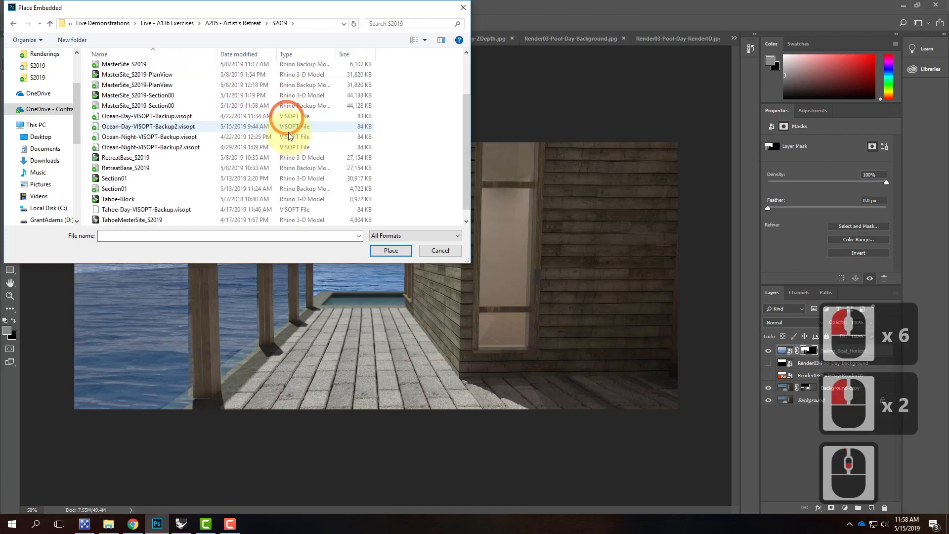
{"action": "scroll", "coordinate": [185, 124], "scroll_direction": "up", "scroll_amount": 7}
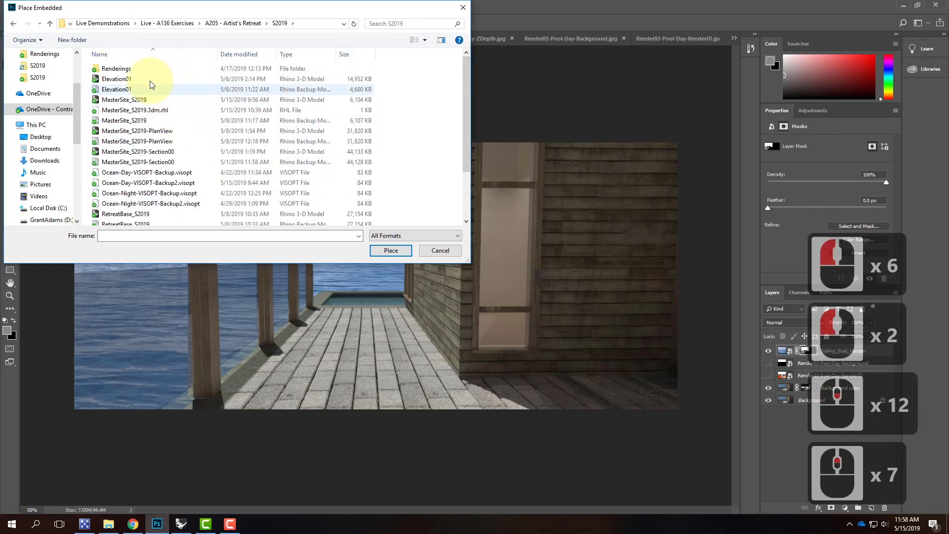
{"action": "double_click", "coordinate": [123, 68]}
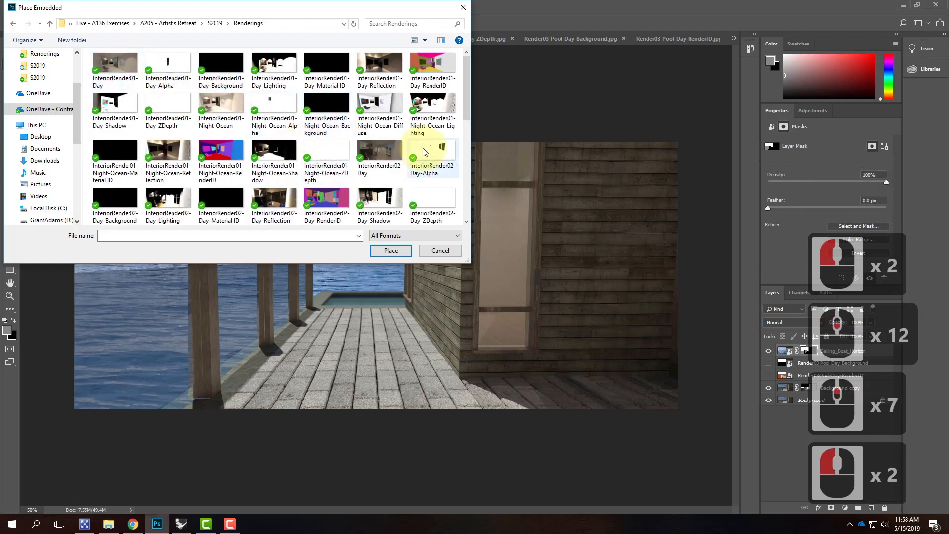
- Place Render03-Pool-Day-Alpha as an embedded layer at its default size and hide it
{"action": "scroll", "coordinate": [423, 147], "scroll_direction": "down", "scroll_amount": 7}
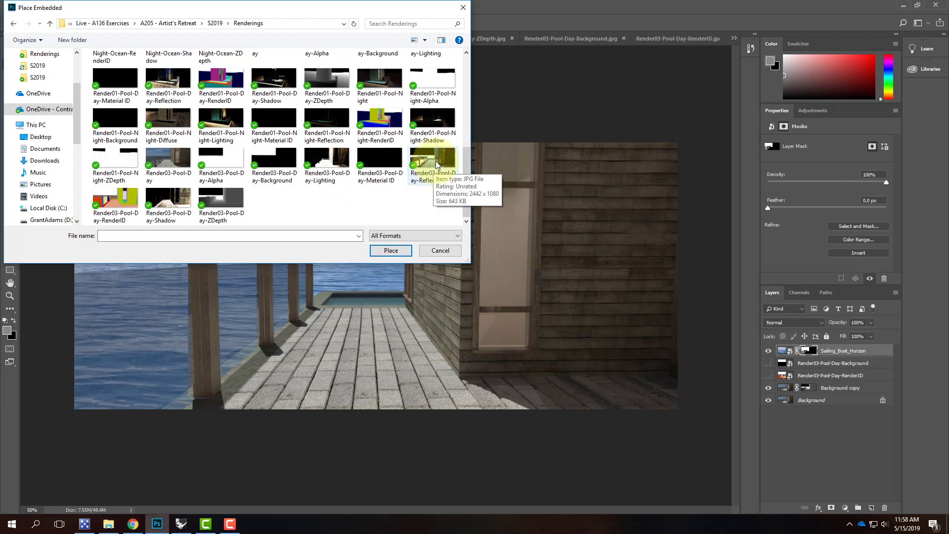
{"action": "left_click", "coordinate": [221, 163]}
{"action": "left_click", "coordinate": [384, 251]}
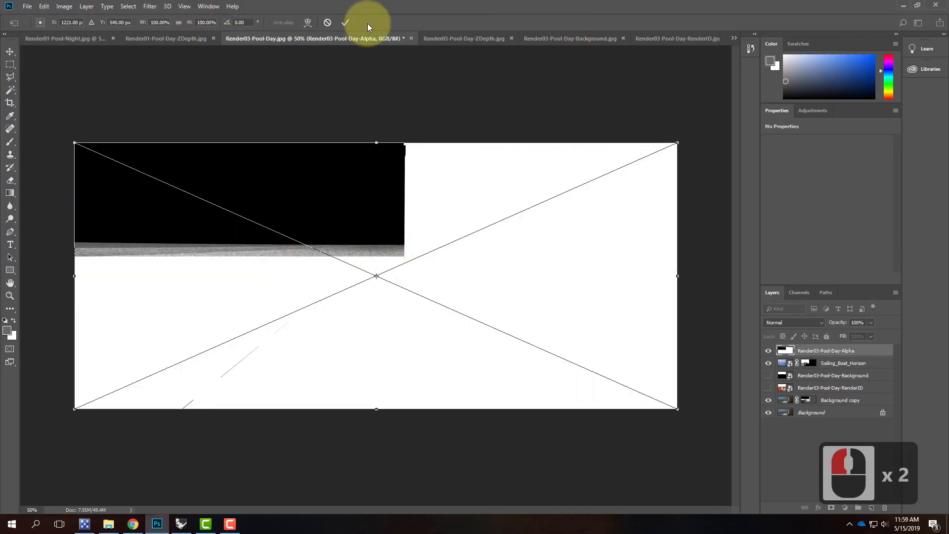
{"action": "left_click", "coordinate": [345, 23]}
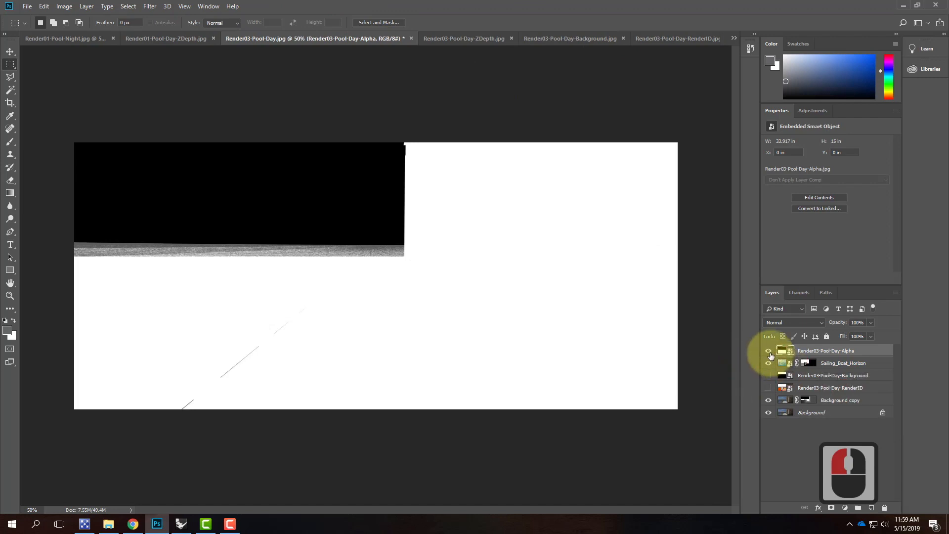
{"action": "left_click", "coordinate": [769, 351]}
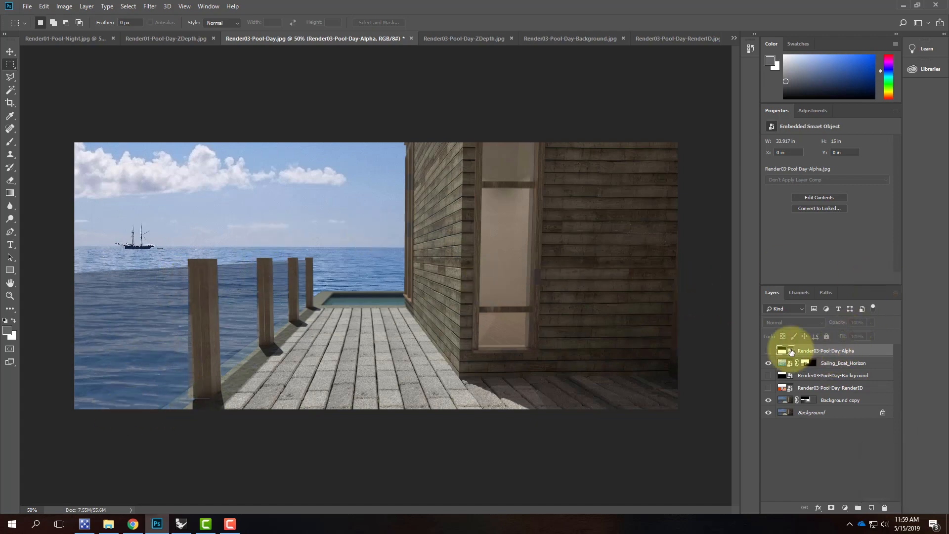
- Hide the Background copy layer and leave no layer selected
{"action": "left_click", "coordinate": [768, 401]}
{"action": "left_click", "coordinate": [768, 401]}
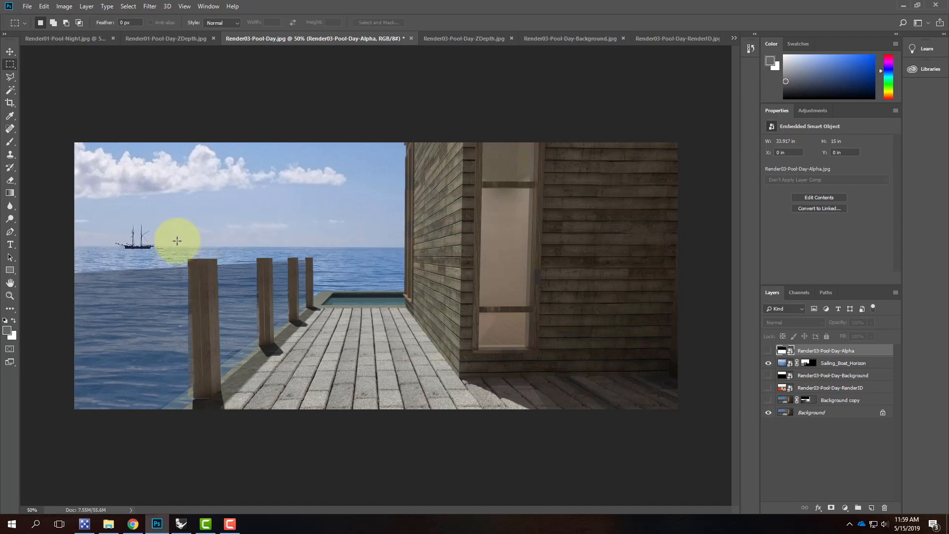
{"action": "left_click", "coordinate": [783, 402]}
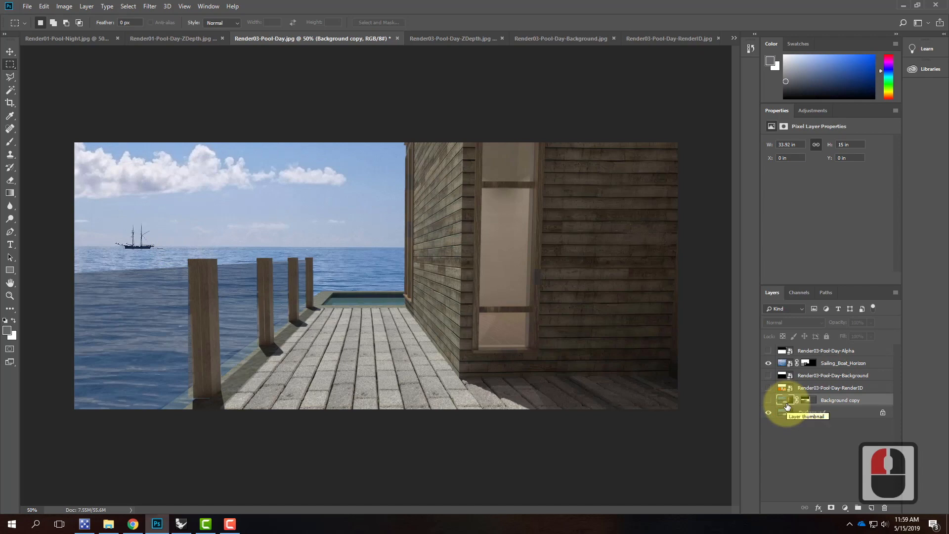
{"action": "left_click", "coordinate": [835, 446]}
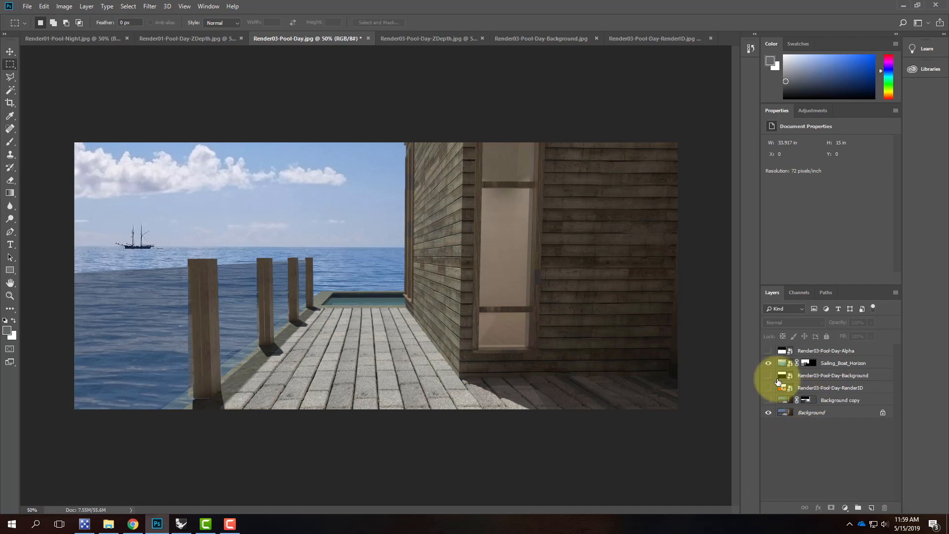
- Start saving a copy of the composite in JPEG format to the Renderings folder
{"action": "left_click", "coordinate": [30, 6]}
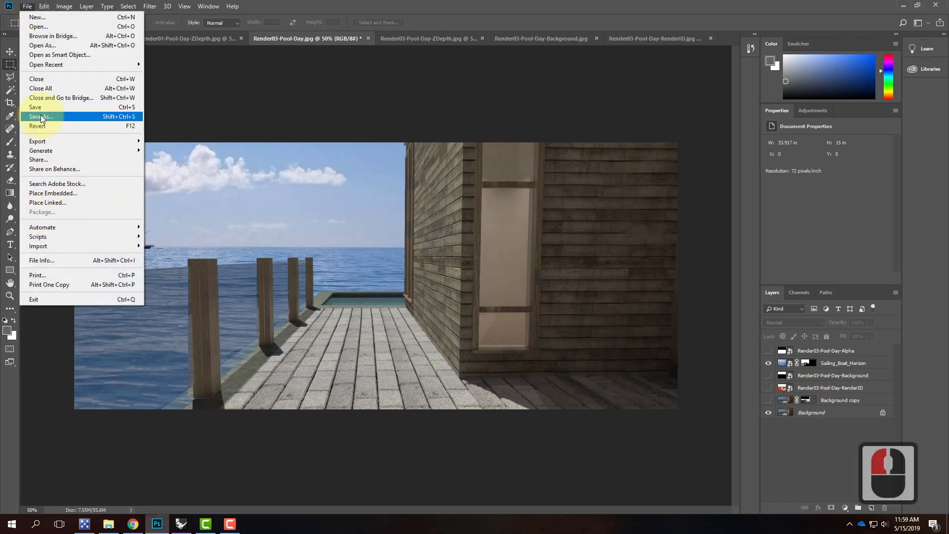
{"action": "left_click", "coordinate": [41, 117]}
{"action": "left_click", "coordinate": [109, 228]}
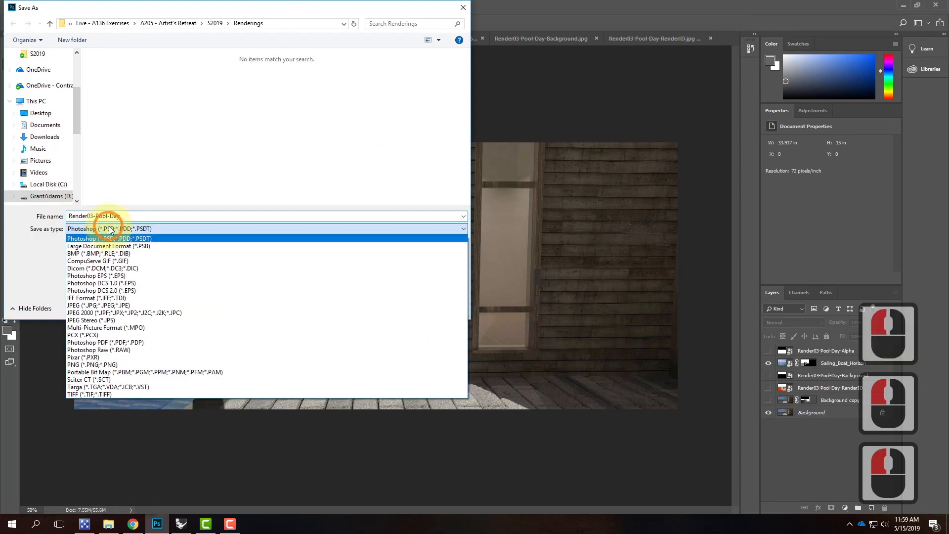
{"action": "left_click", "coordinate": [118, 304]}
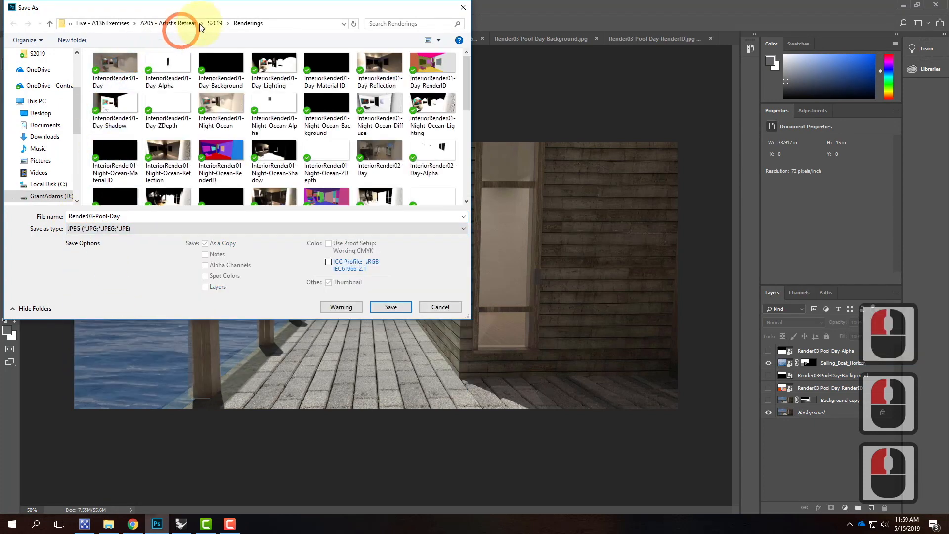
{"action": "scroll", "coordinate": [328, 180], "scroll_direction": "down", "scroll_amount": 10}
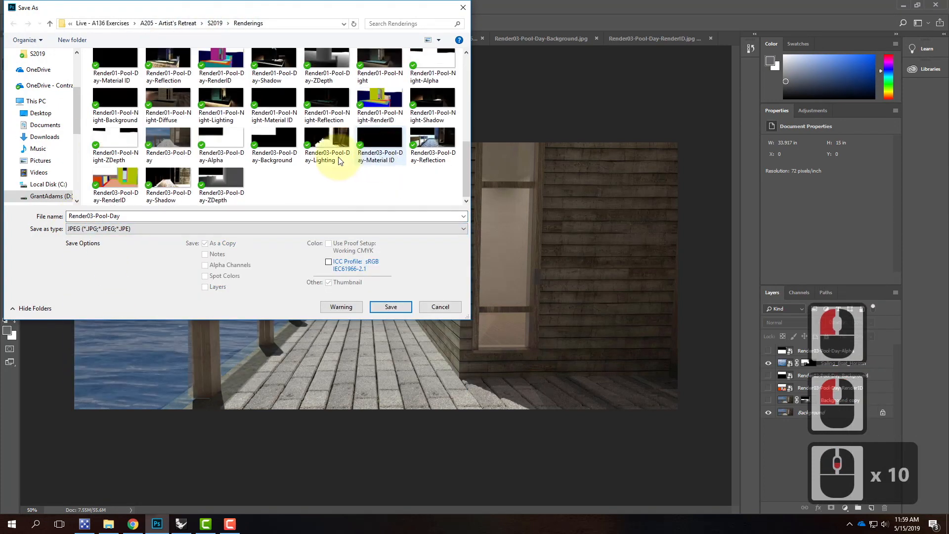
- Name the copy Render03-Pool-Day_NEW BACKGROUD and save it with JPEG quality 12, Maximum
{"action": "left_click", "coordinate": [130, 217]}
{"action": "left_click", "coordinate": [127, 215]}
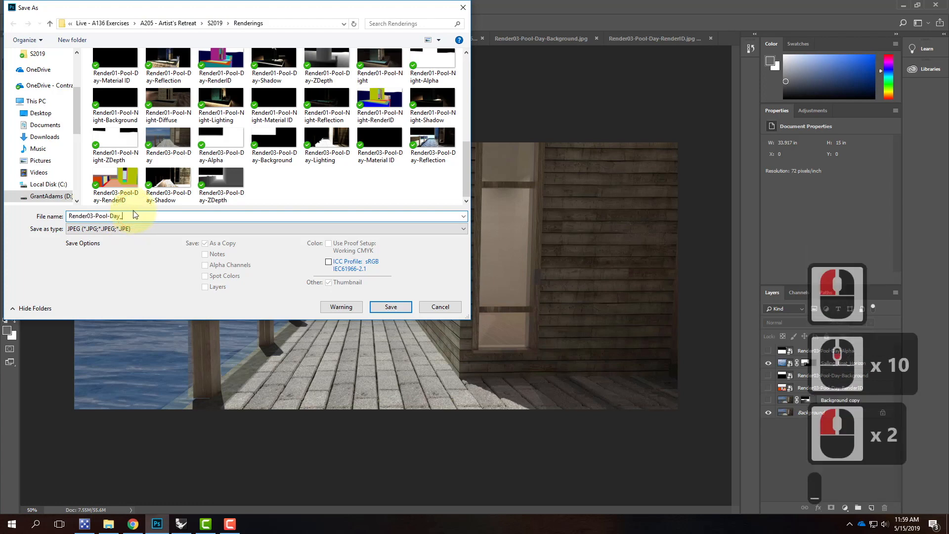
{"action": "type", "text": "NEW"}
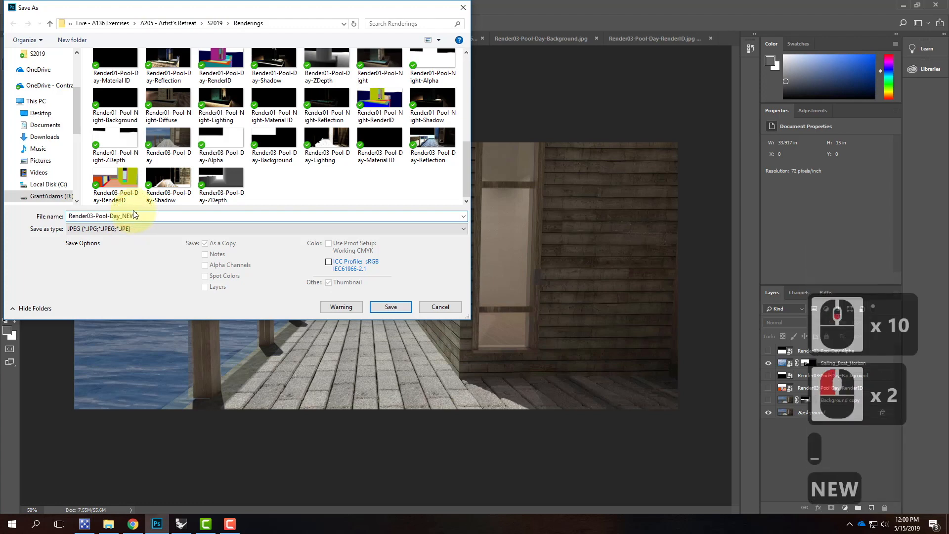
{"action": "type", "text": " BAKCG"}
{"action": "key", "text": "BackSpace"}
{"action": "key", "text": "BackSpace"}
{"action": "key", "text": "BackSpace"}
{"action": "type", "text": "CK"}
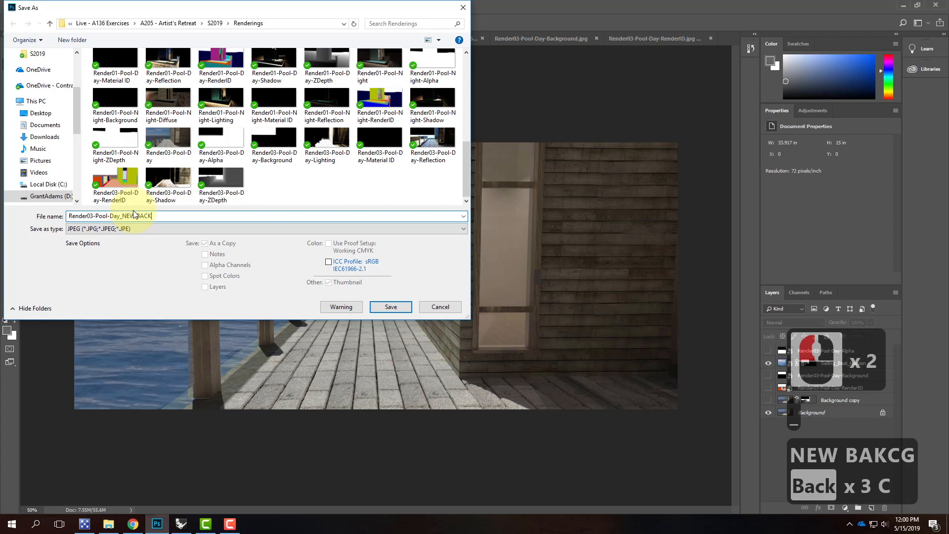
{"action": "type", "text": "GROUD"}
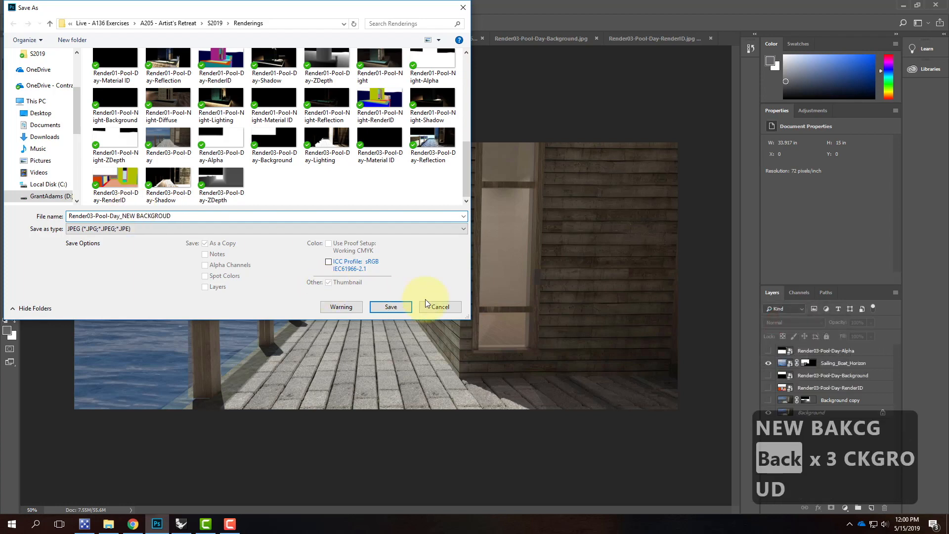
{"action": "left_click", "coordinate": [392, 307]}
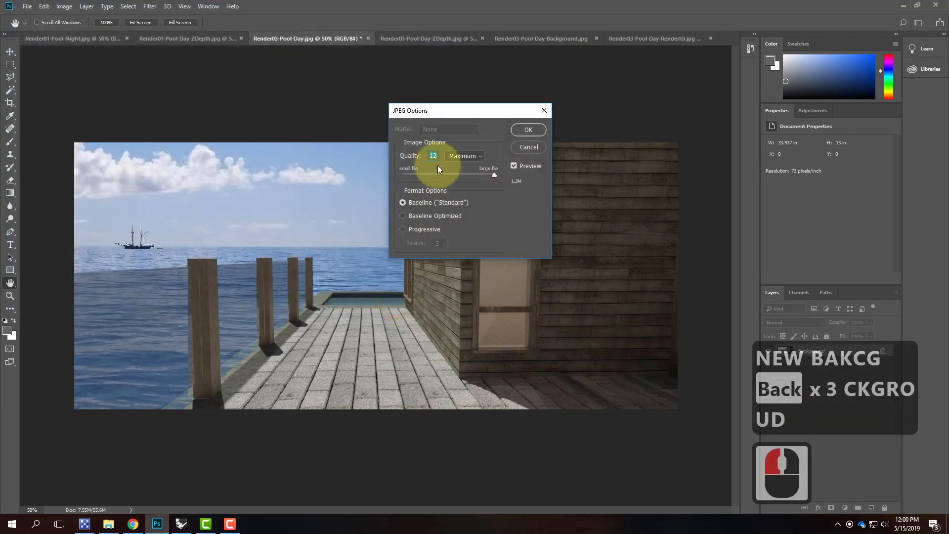
{"action": "left_click", "coordinate": [520, 129]}
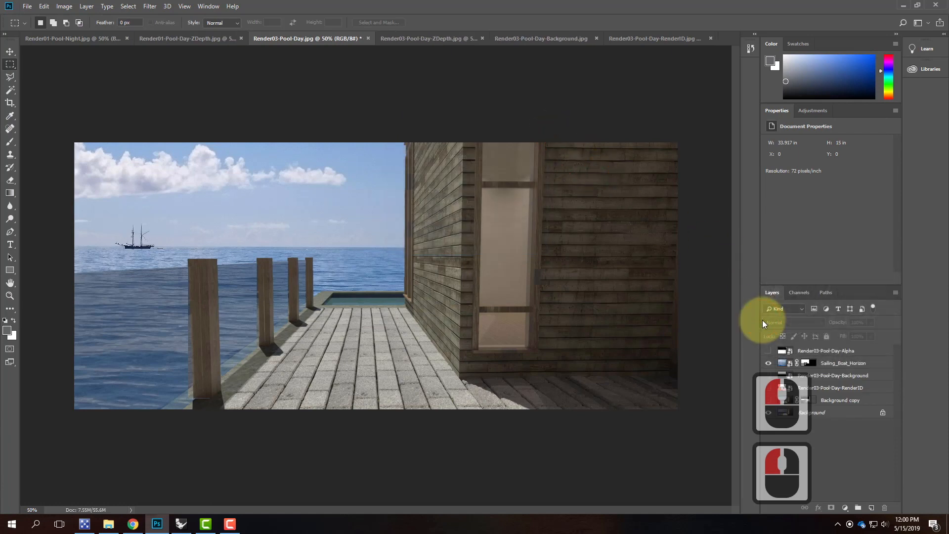
- Place the saved Render03-Pool-Day_NEW BACKGROUD image from the Renderings folder as an embedded layer above the others
{"action": "left_click", "coordinate": [27, 8]}
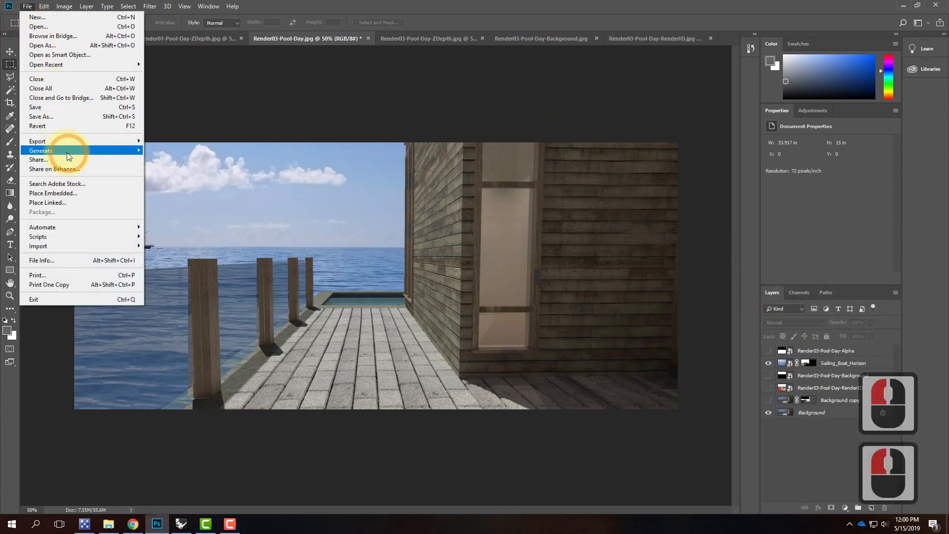
{"action": "left_click", "coordinate": [64, 193]}
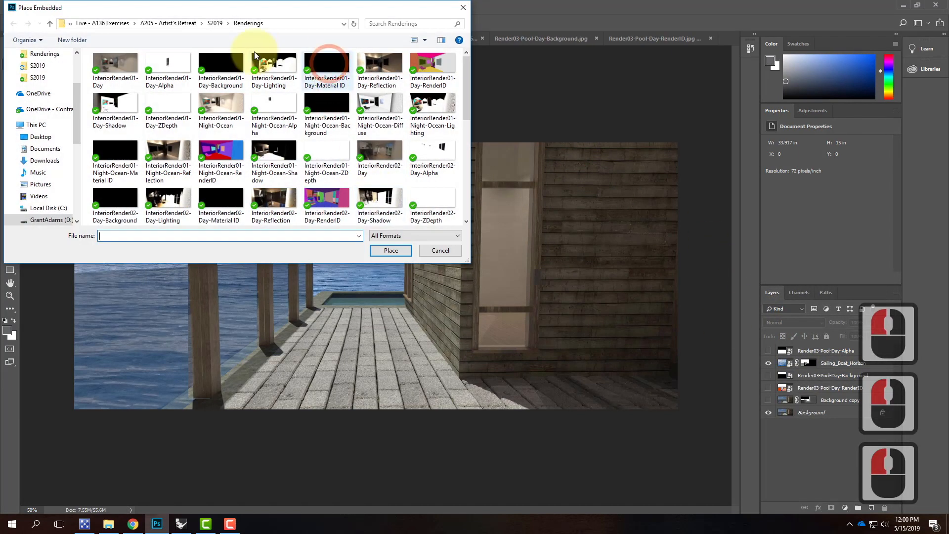
{"action": "scroll", "coordinate": [354, 157], "scroll_direction": "down", "scroll_amount": 5}
{"action": "scroll", "coordinate": [354, 157], "scroll_direction": "down", "scroll_amount": 9}
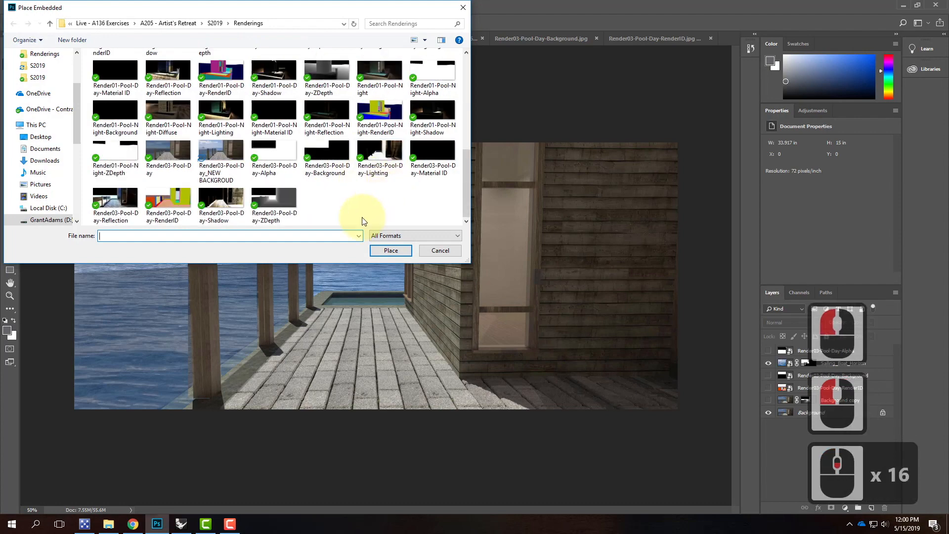
{"action": "left_click", "coordinate": [221, 158]}
{"action": "left_click", "coordinate": [390, 249]}
{"action": "left_click", "coordinate": [345, 22]}
{"action": "left_click", "coordinate": [784, 353]}
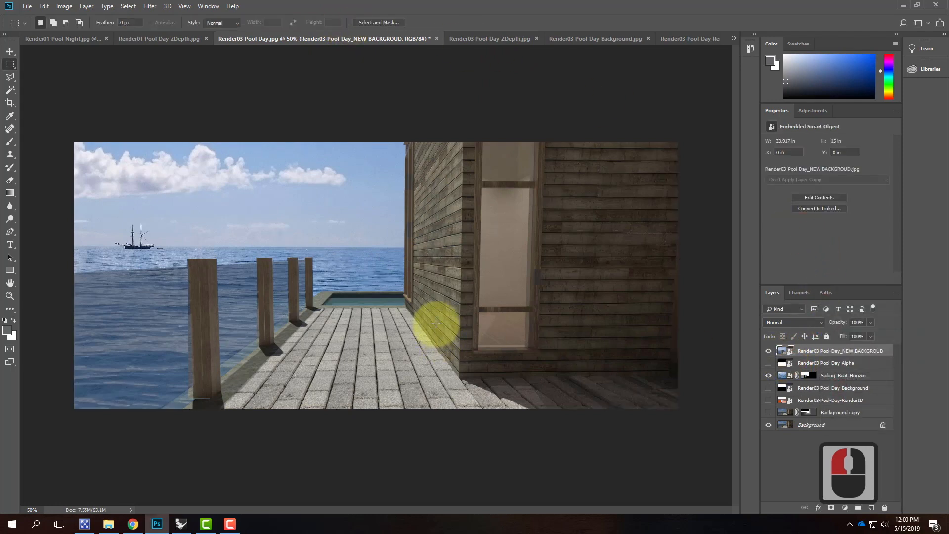
- Move the layer mask from Background copy onto the Render03-Pool-Day_NEW BACKGROUD layer
{"action": "left_click", "coordinate": [806, 413]}
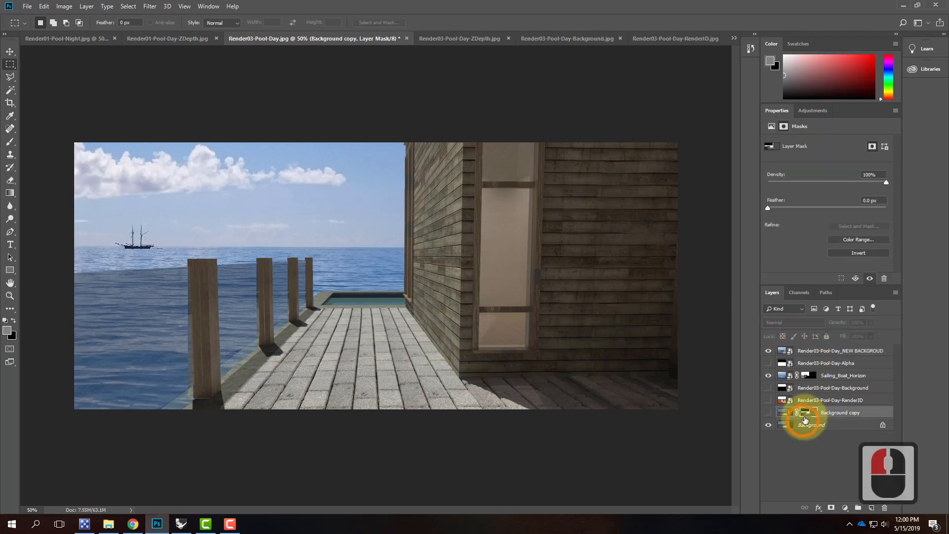
{"action": "left_click_drag", "start_coordinate": [807, 409], "coordinate": [803, 351]}
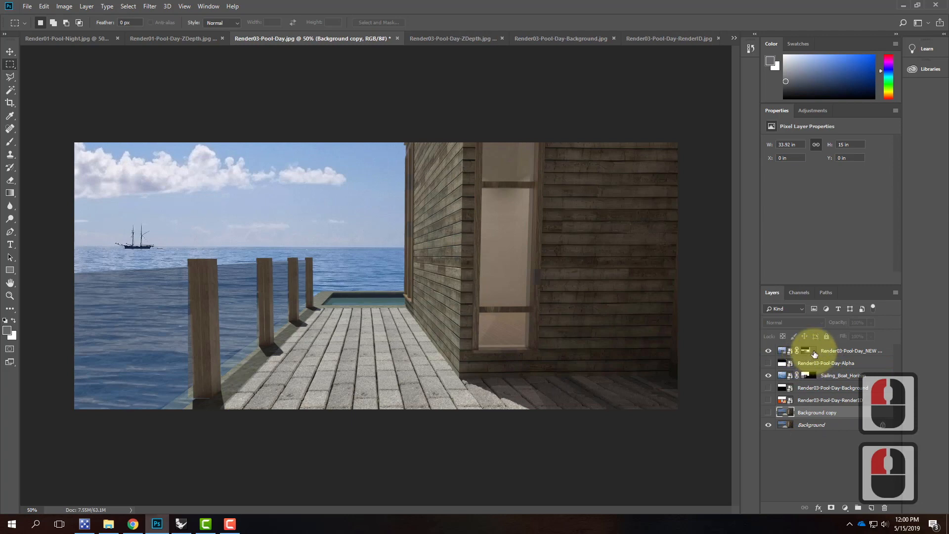
- Try to apply the Lens Blur filter to the image of the Render03-Pool-Day_NEW BACKGROUD layer
{"action": "left_click", "coordinate": [27, 5]}
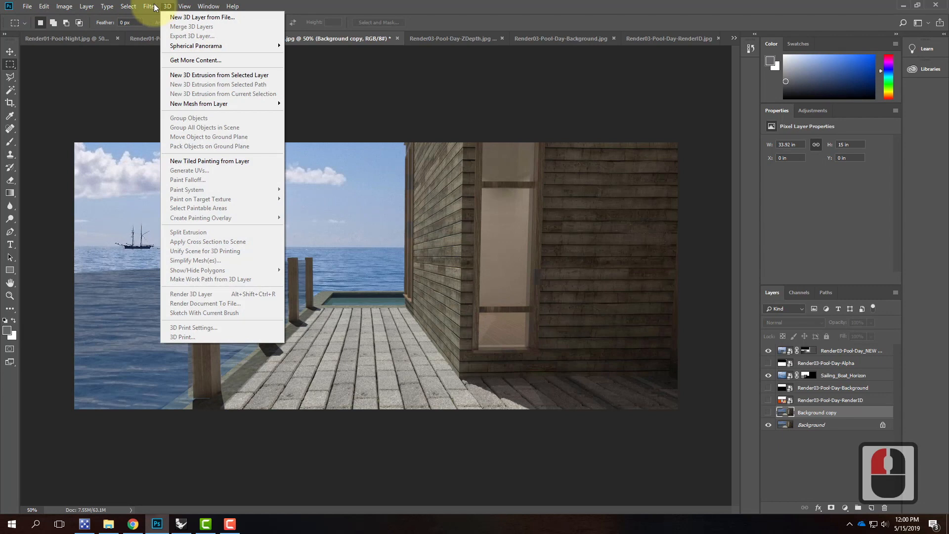
{"action": "left_click", "coordinate": [150, 6]}
{"action": "left_click", "coordinate": [782, 351]}
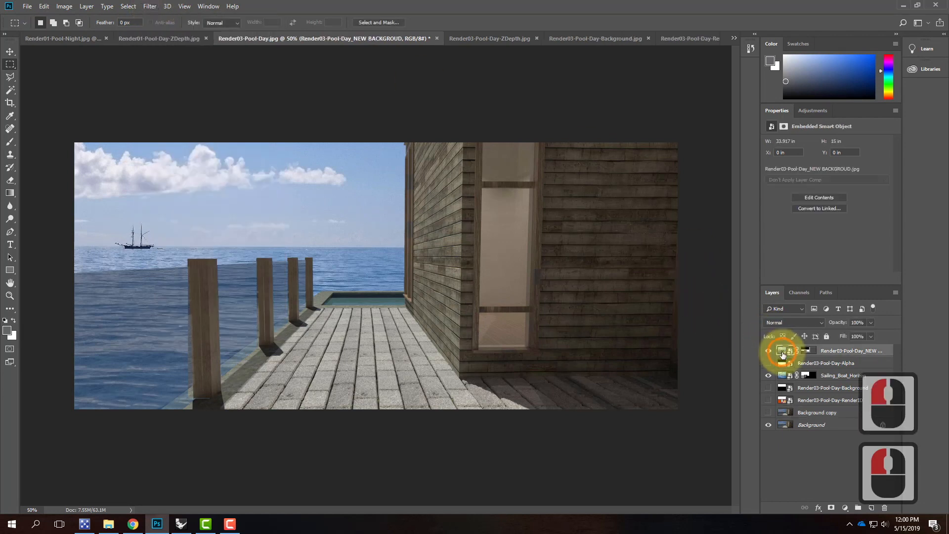
{"action": "left_click", "coordinate": [150, 6]}
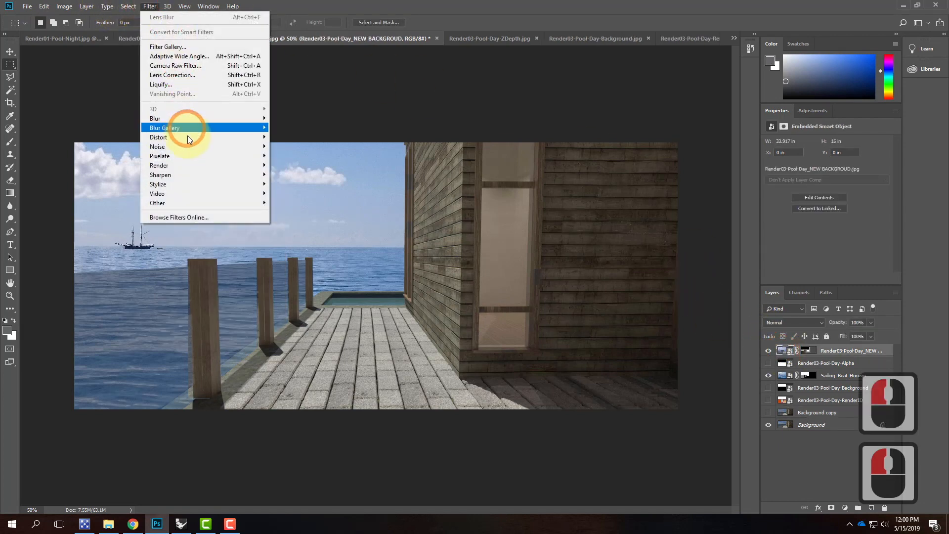
{"action": "mouse_move", "coordinate": [188, 118]}
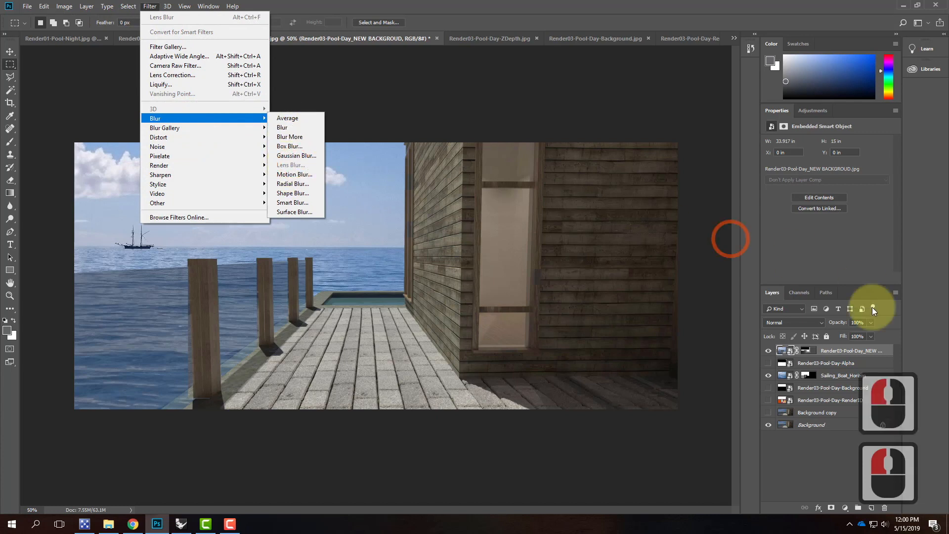
{"action": "left_click", "coordinate": [807, 349]}
- Undo moving the mask from Background copy and add a new layer mask to the Render03-Pool-Day_NEW BACKGROUD layer
{"action": "left_click", "coordinate": [810, 350]}
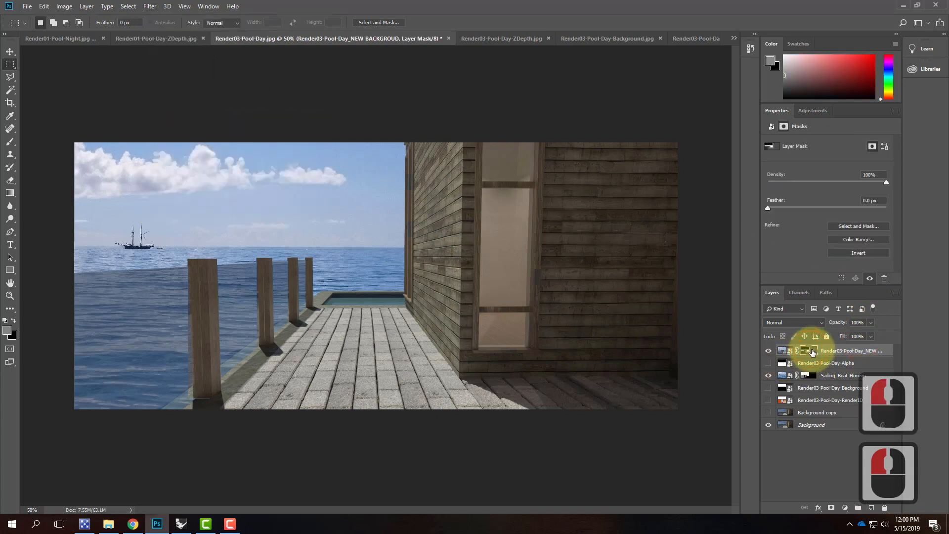
{"action": "key", "text": "ctrl+z"}
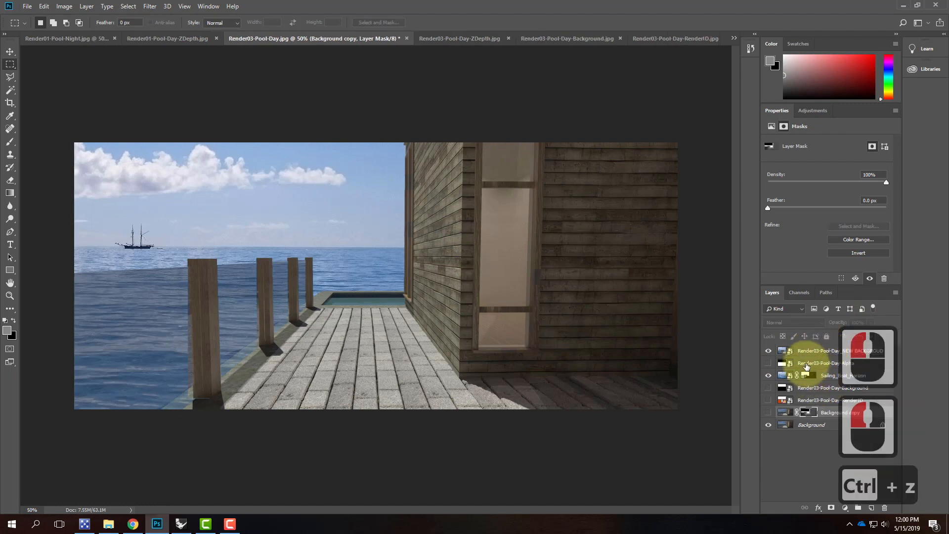
{"action": "left_click", "coordinate": [814, 352]}
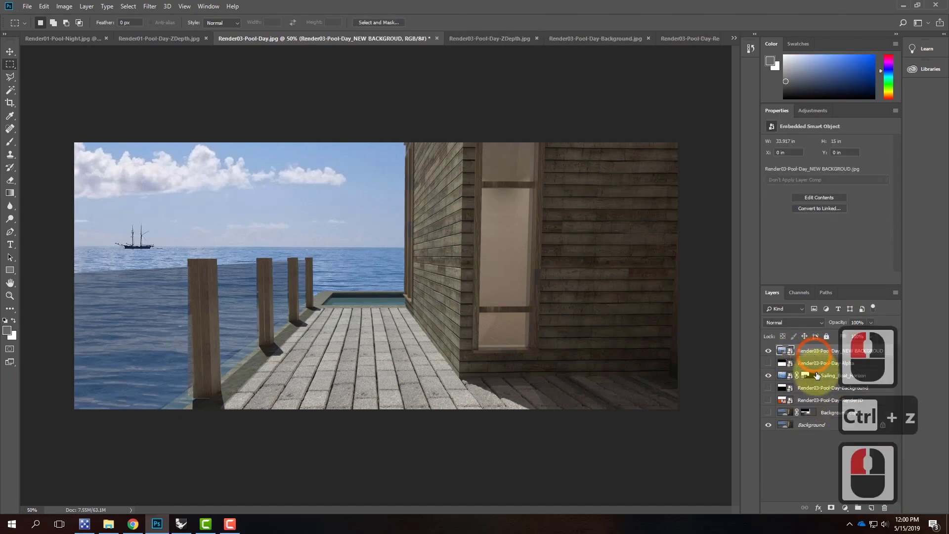
{"action": "left_click", "coordinate": [833, 508]}
{"action": "left_click", "coordinate": [800, 292]}
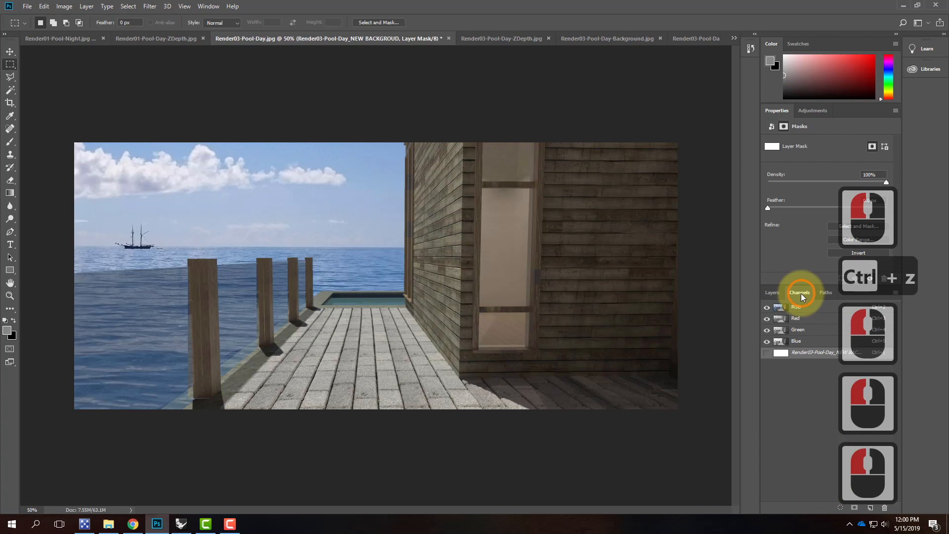
- Copy the Render03-Pool-Day-ZDepth image and paste it into the mask channel of the Render03-Pool-Day_NEW BACKGROUD layer
{"action": "left_click", "coordinate": [768, 352]}
{"action": "left_click", "coordinate": [820, 353]}
{"action": "left_click", "coordinate": [820, 354]}
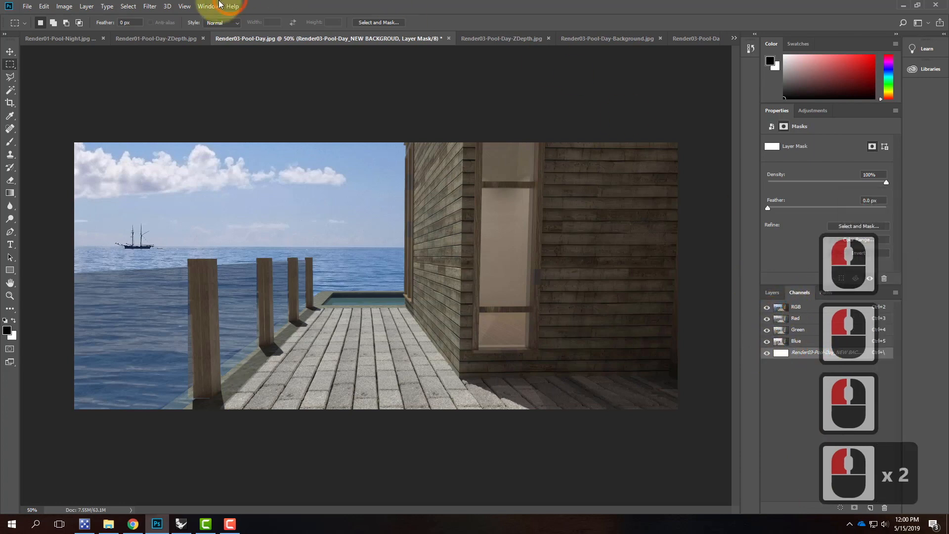
{"action": "left_click", "coordinate": [520, 38]}
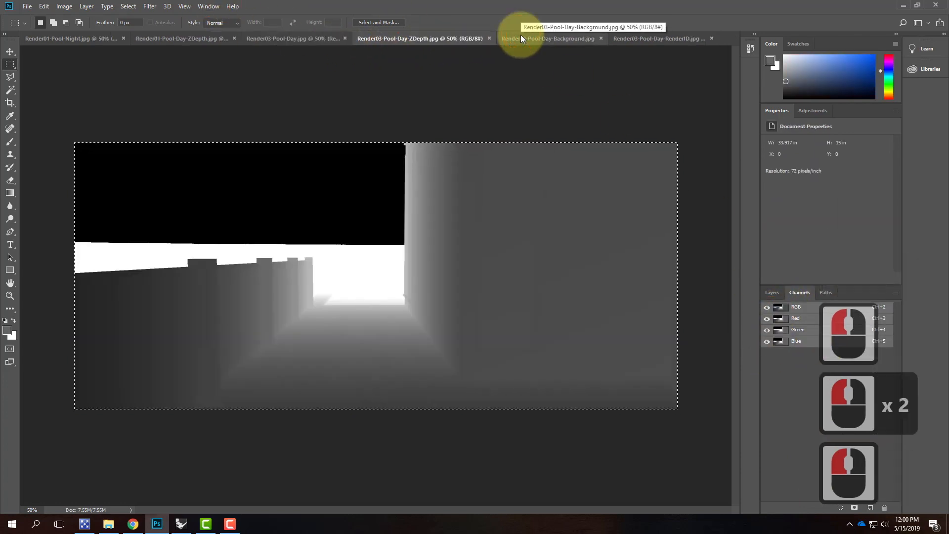
{"action": "key", "text": "ctrl+c"}
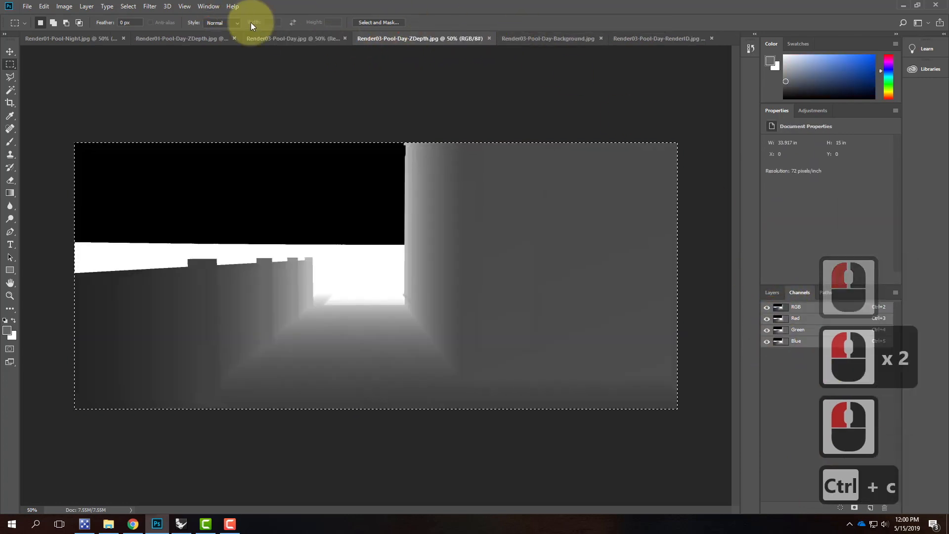
{"action": "left_click", "coordinate": [310, 36]}
{"action": "left_click", "coordinate": [803, 353]}
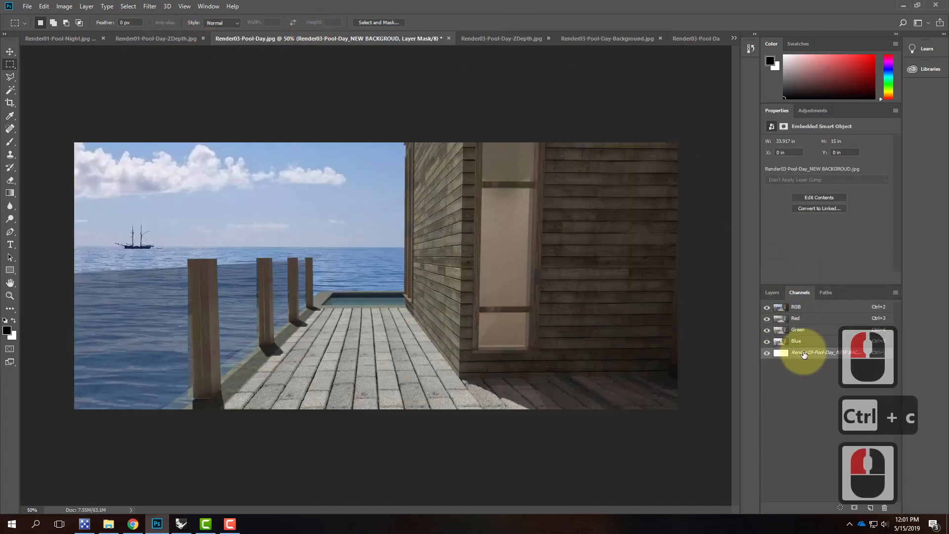
{"action": "key", "text": "ctrl+v"}
{"action": "left_click", "coordinate": [773, 292]}
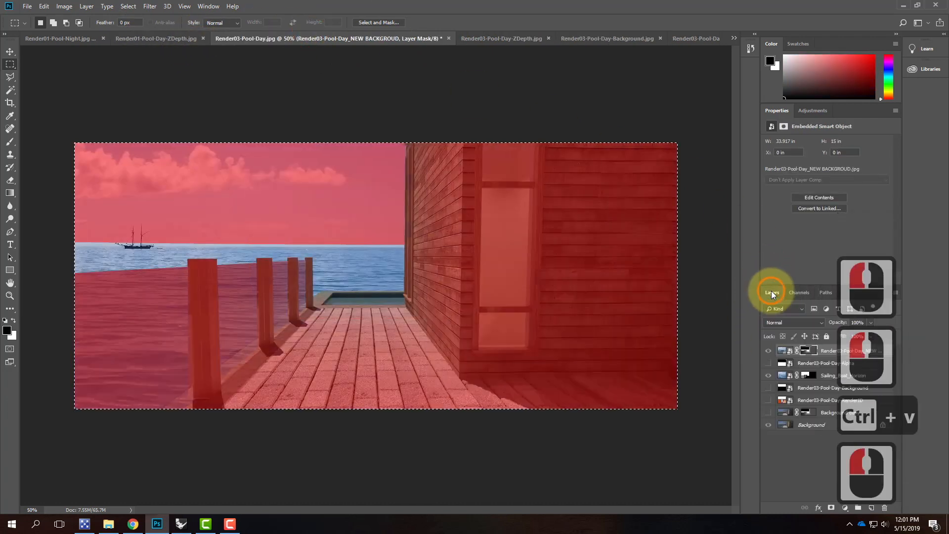
- Clear the selection and retry Lens Blur on the Render03-Pool-Day_NEW BACKGROUD image with the depth mask in place
{"action": "left_click", "coordinate": [831, 352]}
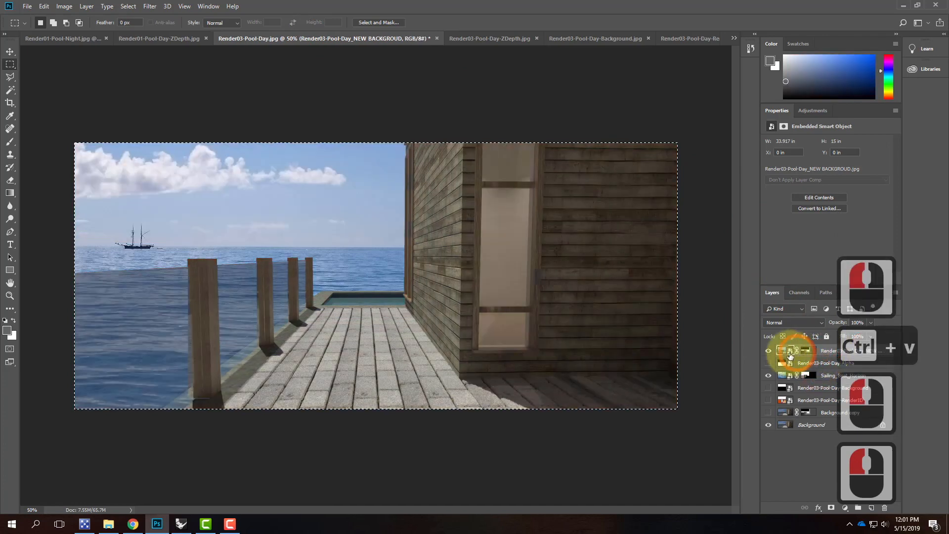
{"action": "left_click", "coordinate": [788, 354]}
{"action": "left_click", "coordinate": [152, 10]}
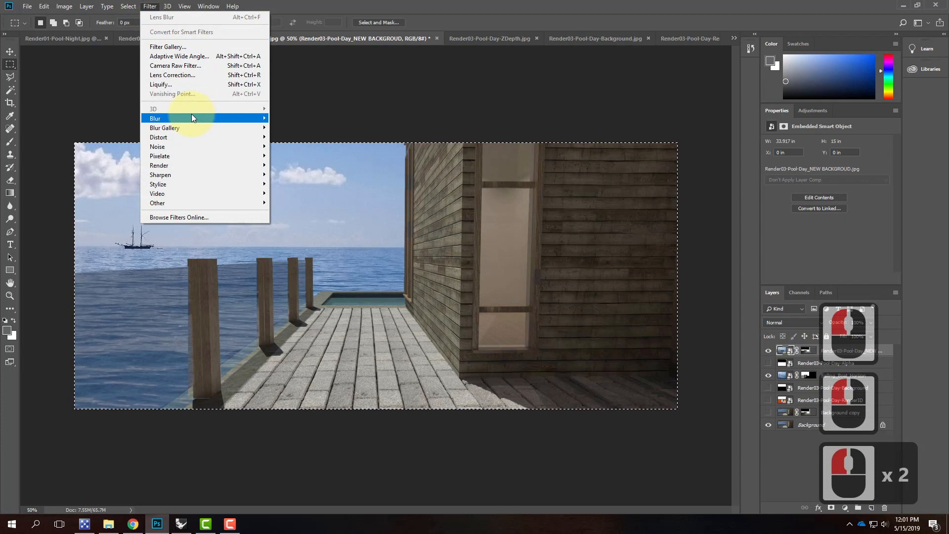
{"action": "mouse_move", "coordinate": [191, 118]}
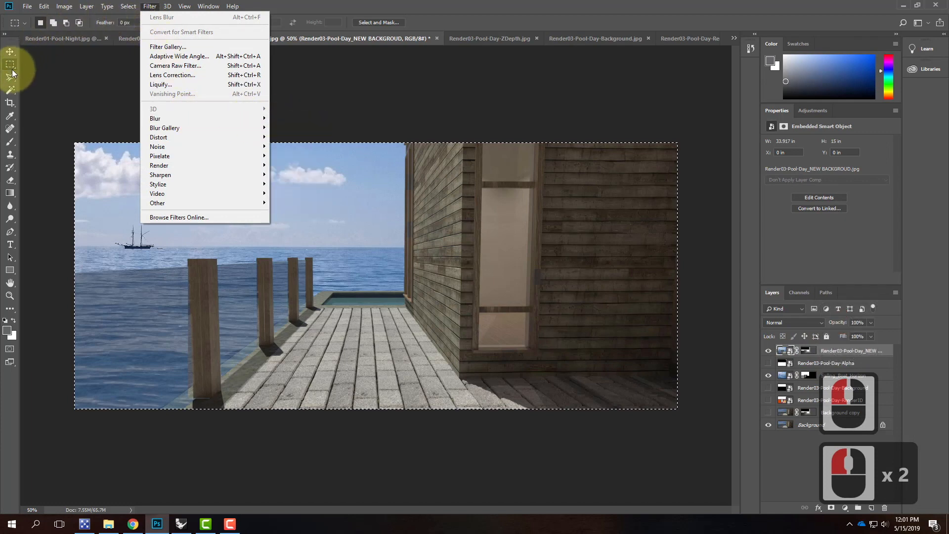
{"action": "left_click", "coordinate": [78, 92]}
{"action": "left_click", "coordinate": [150, 7]}
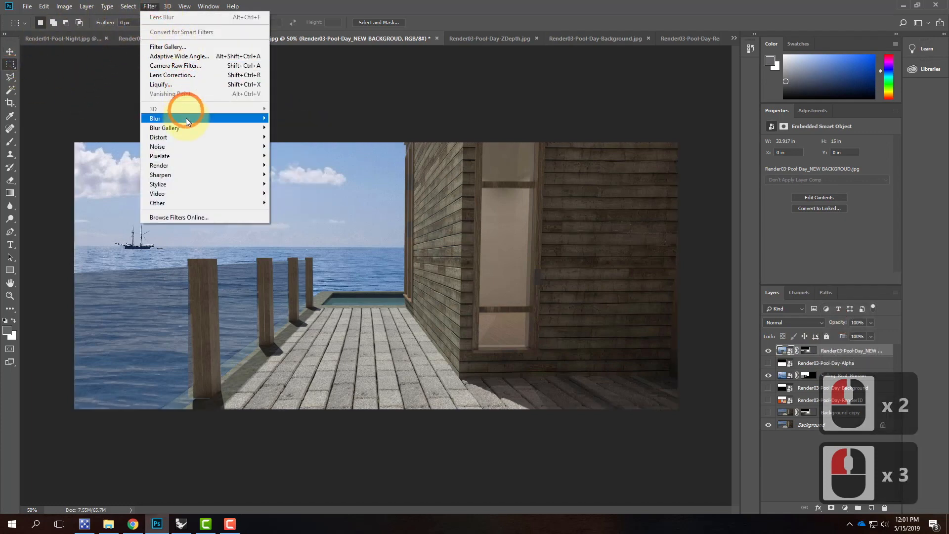
{"action": "mouse_move", "coordinate": [188, 118]}
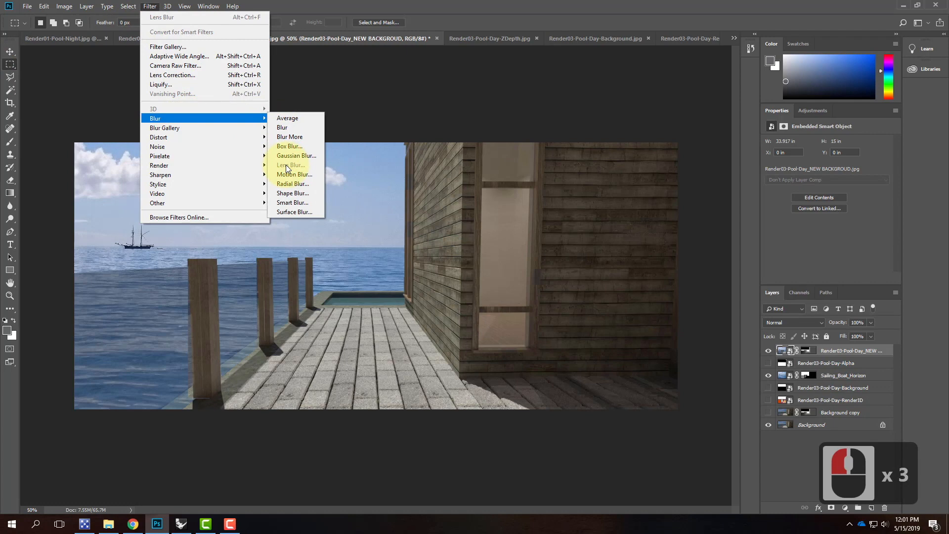
{"action": "left_click", "coordinate": [490, 209]}
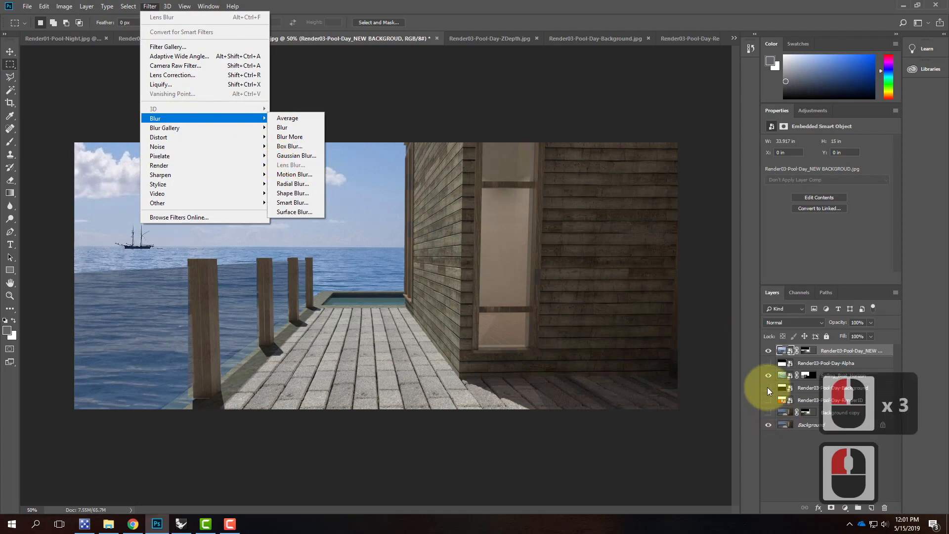
- Open the embedded smart object contents of the Render03-Pool-Day_NEW BACKGROUD layer and close that document again
{"action": "left_click", "coordinate": [824, 428]}
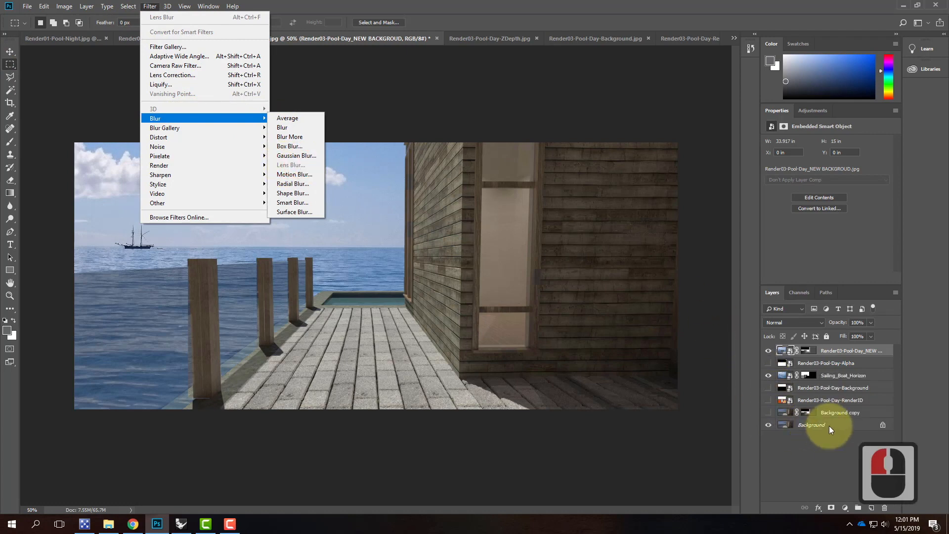
{"action": "left_click", "coordinate": [788, 353]}
{"action": "right_click", "coordinate": [788, 354]}
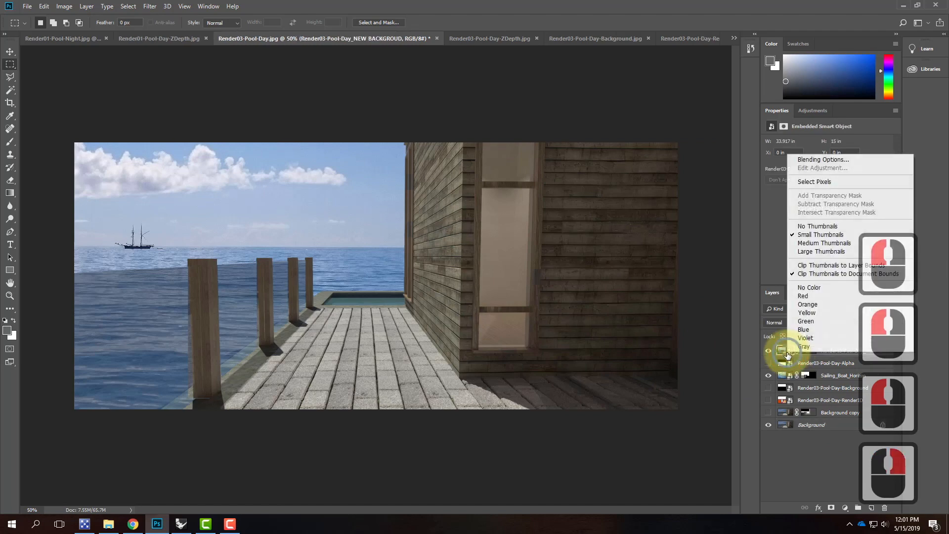
{"action": "right_click", "coordinate": [789, 347]}
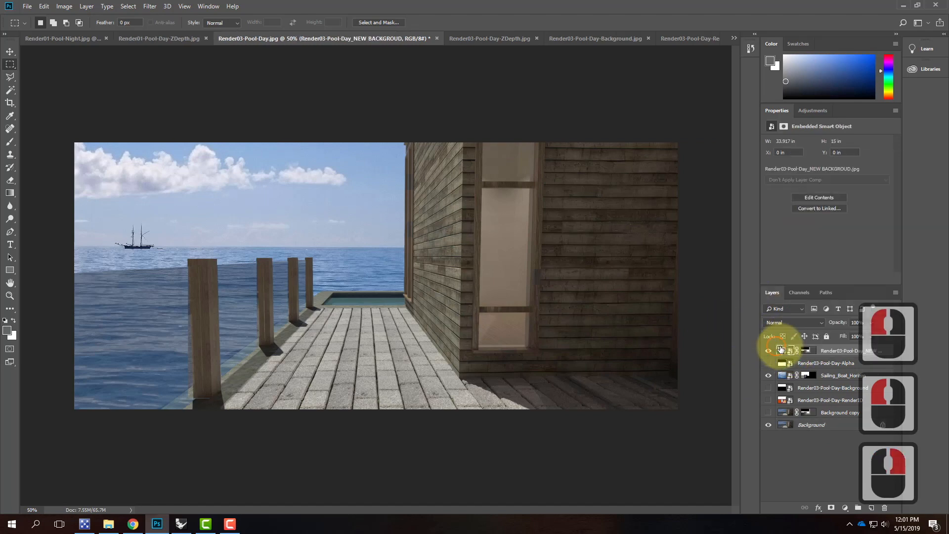
{"action": "right_click", "coordinate": [790, 352]}
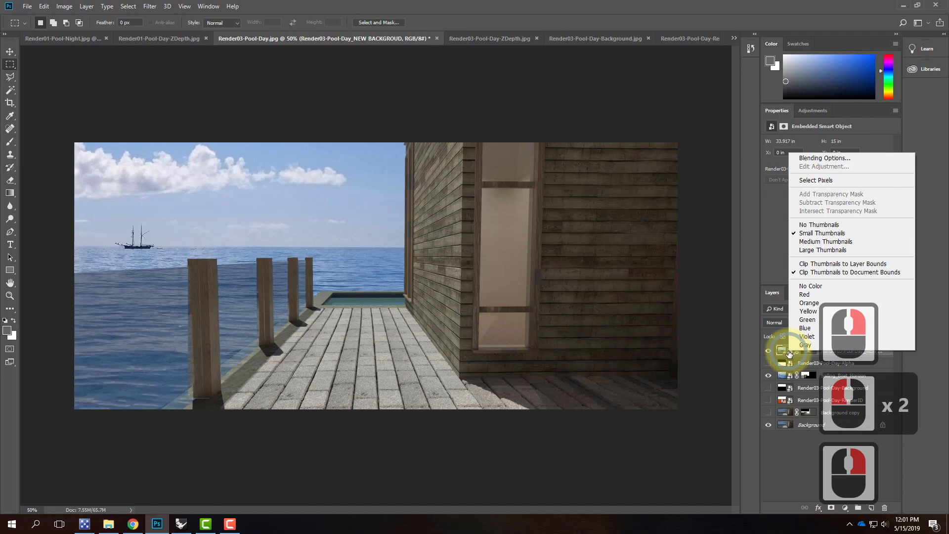
{"action": "double_click", "coordinate": [783, 353]}
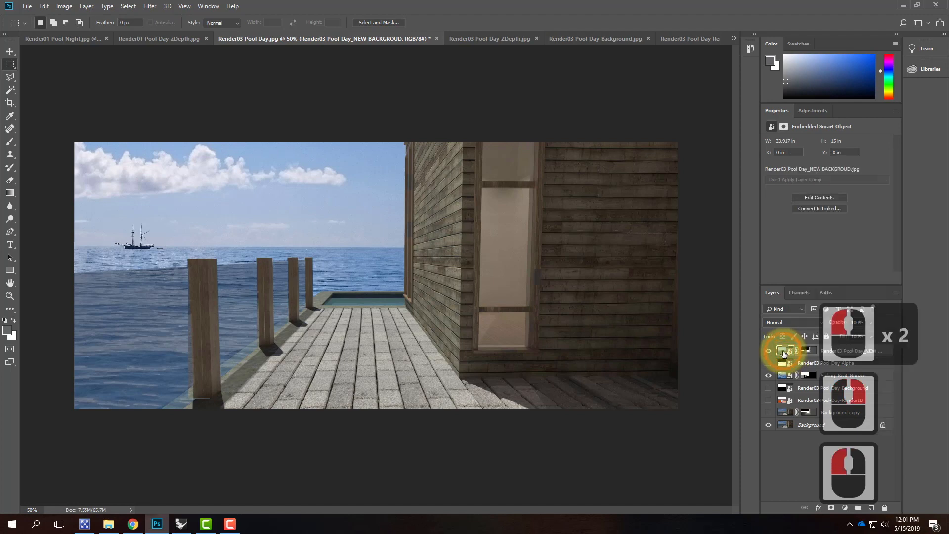
{"action": "left_click", "coordinate": [790, 354]}
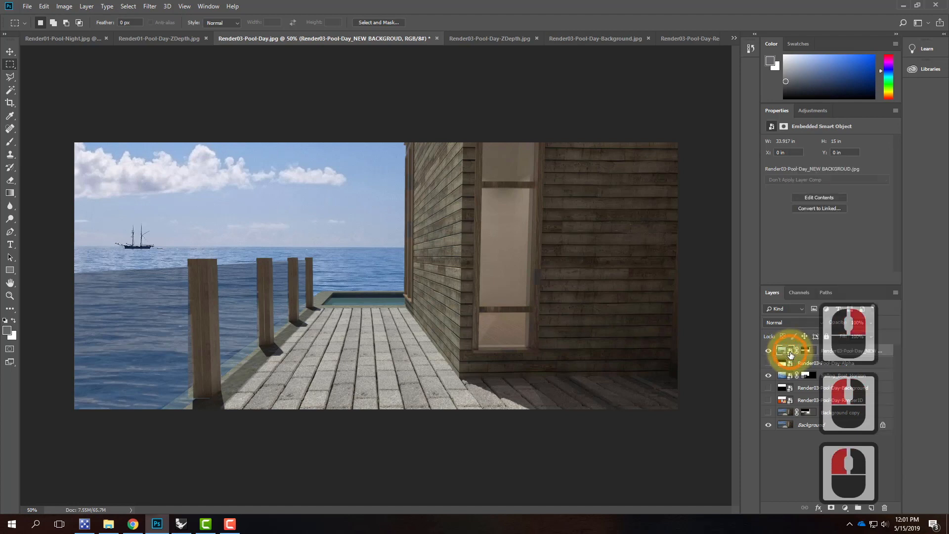
{"action": "double_click", "coordinate": [790, 353]}
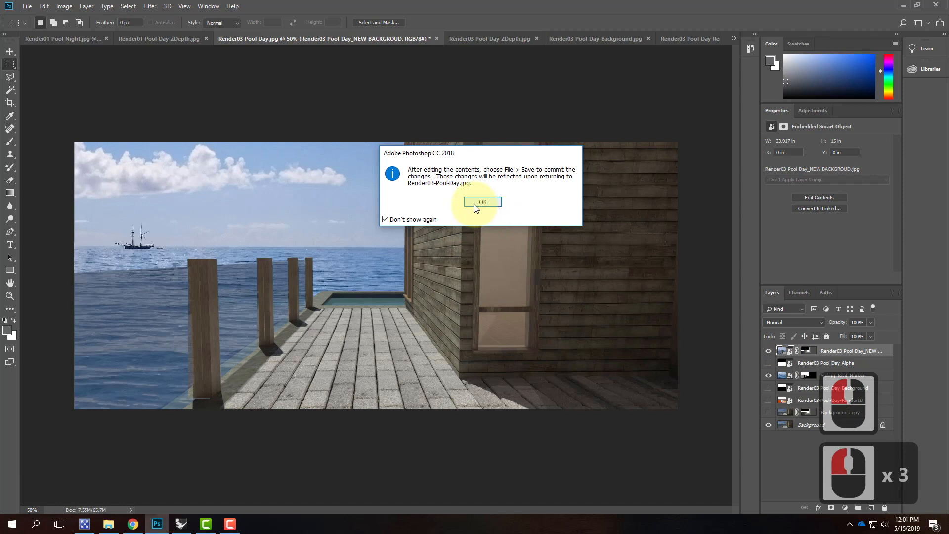
{"action": "left_click", "coordinate": [494, 204]}
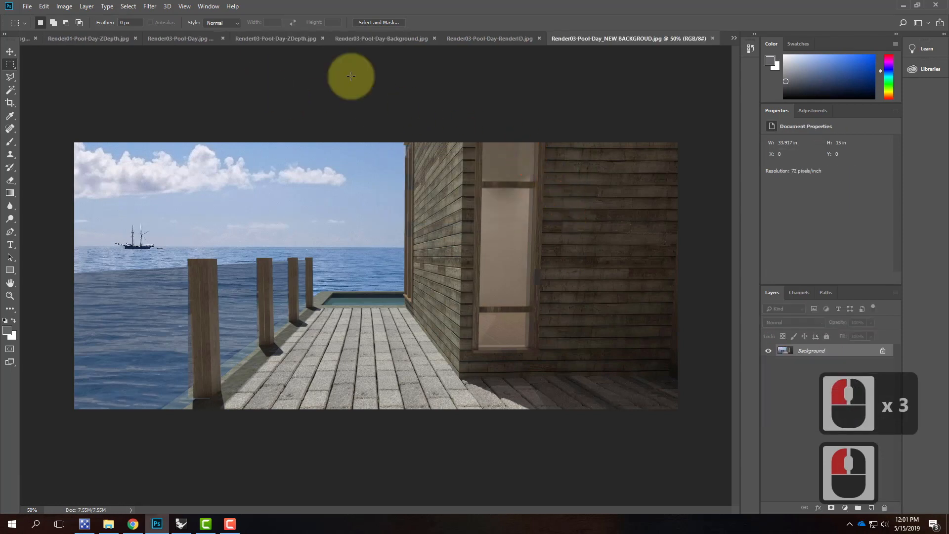
{"action": "left_click", "coordinate": [713, 39]}
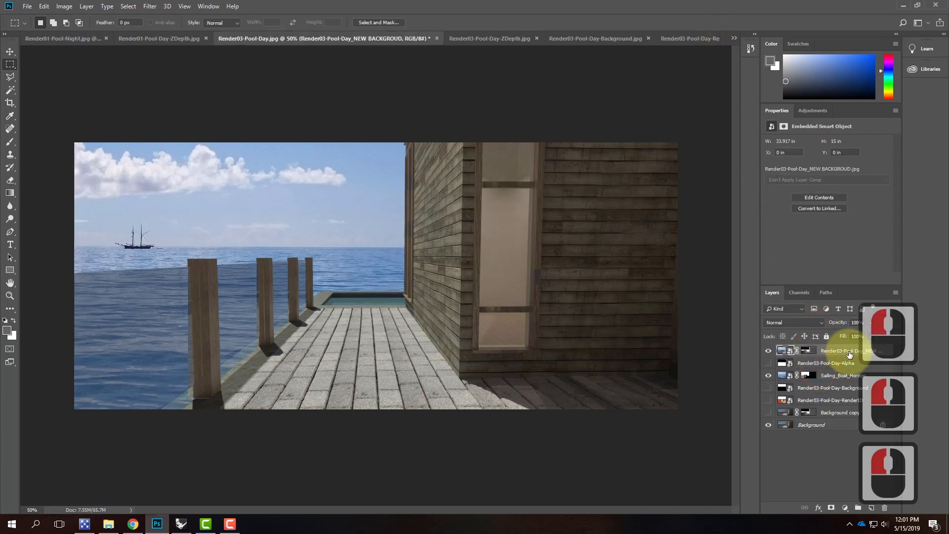
- Delete the layer mask from the Render03-Pool-Day_NEW BACKGROUD layer
{"action": "left_click", "coordinate": [896, 292]}
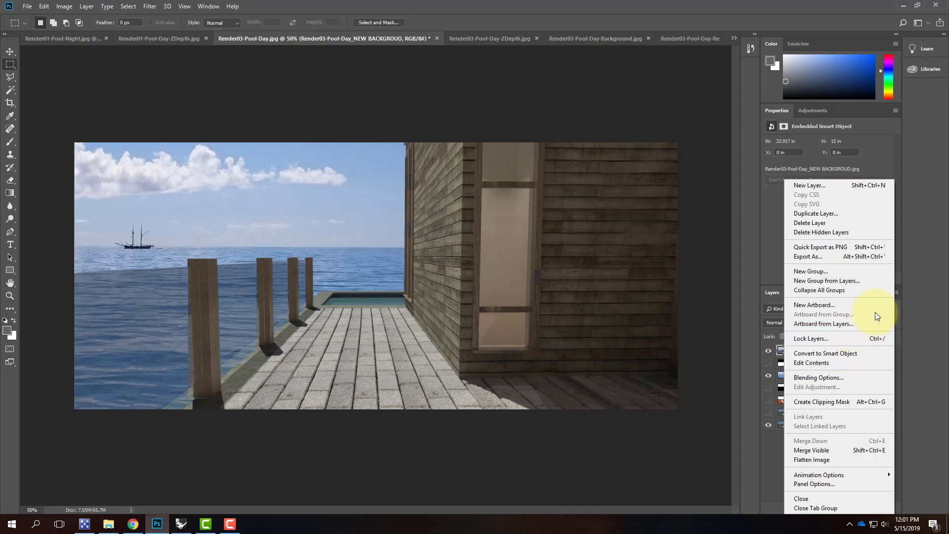
{"action": "left_click", "coordinate": [916, 300]}
{"action": "double_click", "coordinate": [809, 350]}
{"action": "right_click", "coordinate": [810, 352]}
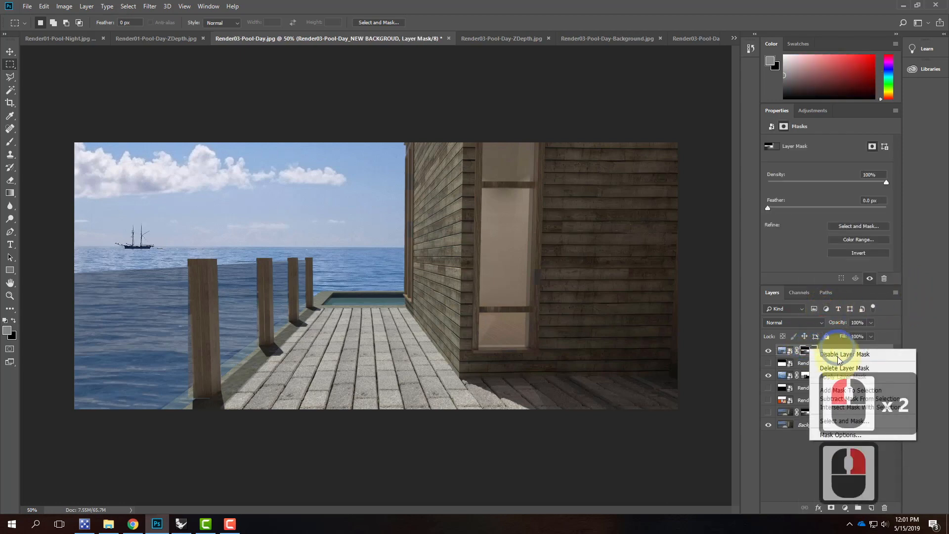
{"action": "left_click", "coordinate": [839, 369]}
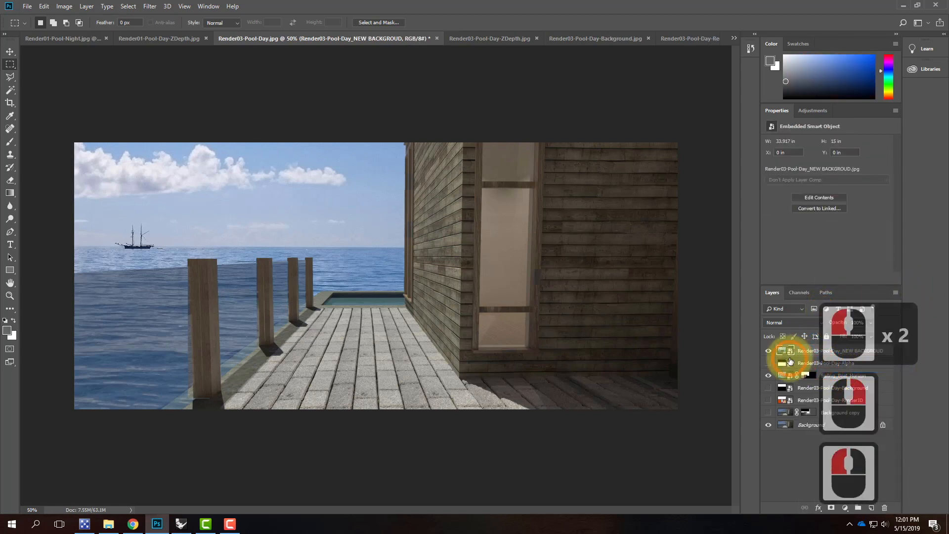
- Rasterize the Render03-Pool-Day_NEW BACKGROUD smart object into a regular pixel layer
{"action": "right_click", "coordinate": [787, 352]}
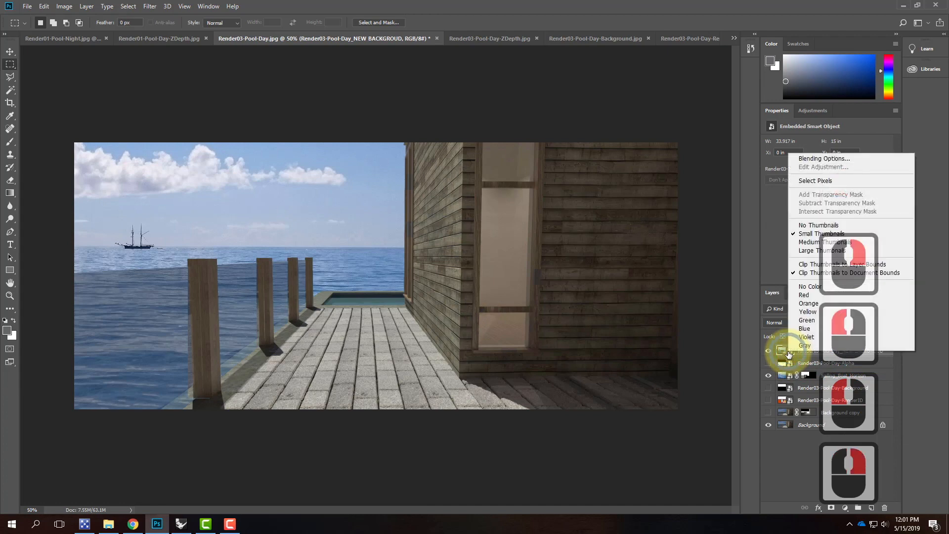
{"action": "left_click", "coordinate": [907, 364]}
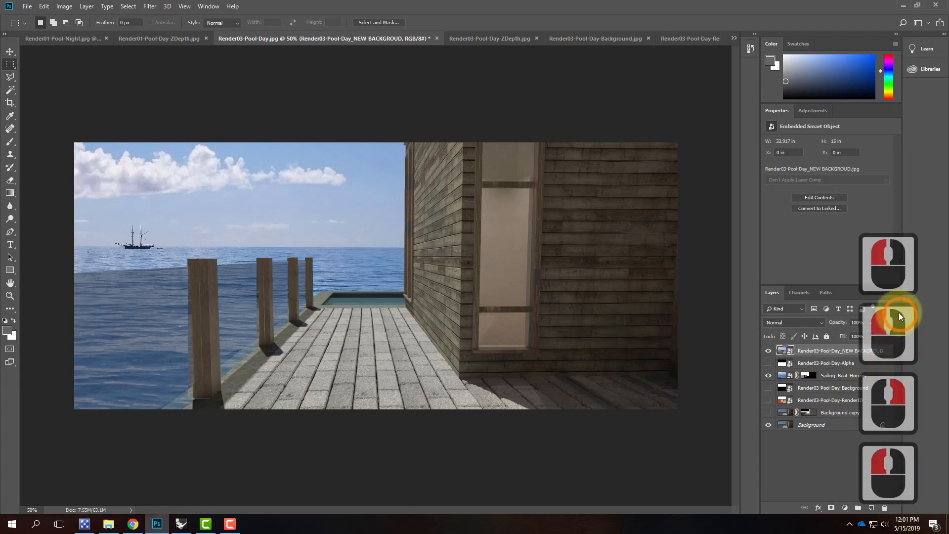
{"action": "left_click", "coordinate": [87, 6]}
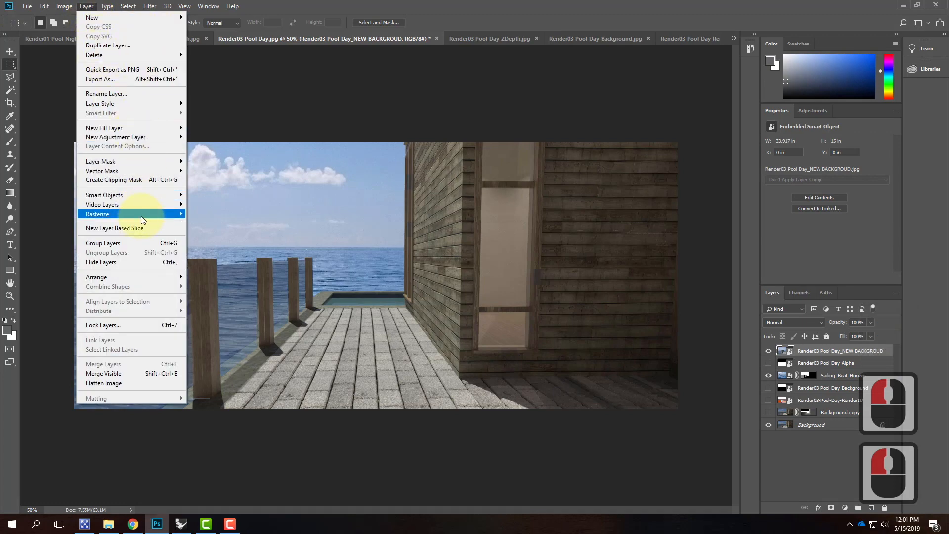
{"action": "mouse_move", "coordinate": [144, 215]}
{"action": "left_click", "coordinate": [222, 251]}
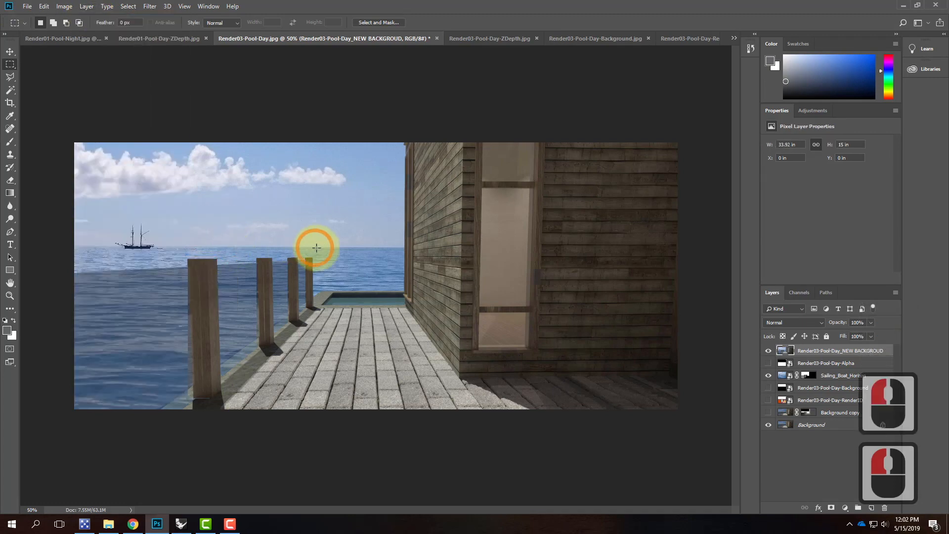
- Add a layer mask to the Render03-Pool-Day_NEW BACKGROUD layer and paste the copied ZDepth image into it
{"action": "left_click", "coordinate": [831, 508]}
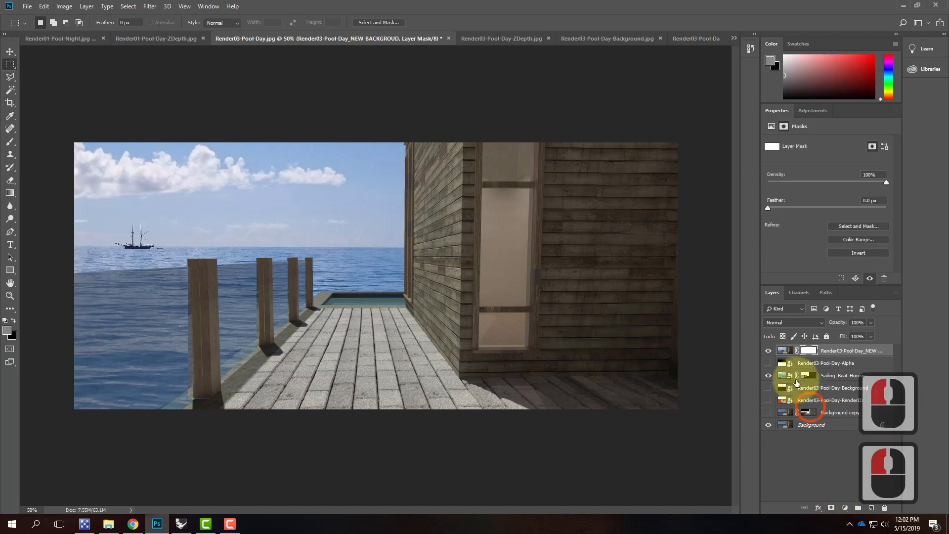
{"action": "left_click", "coordinate": [799, 292]}
{"action": "left_click", "coordinate": [768, 354]}
{"action": "left_click", "coordinate": [793, 354]}
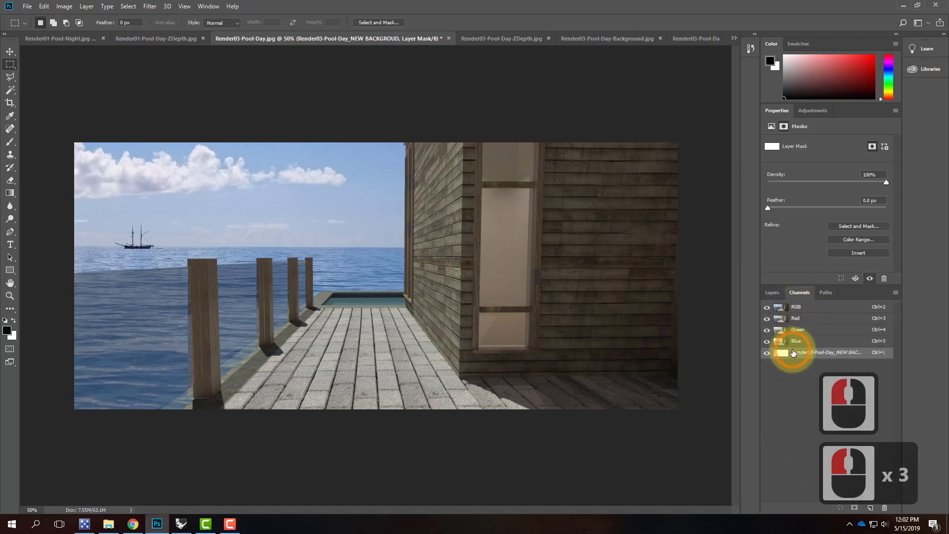
{"action": "key", "text": "ctrl+v"}
{"action": "left_click", "coordinate": [772, 293]}
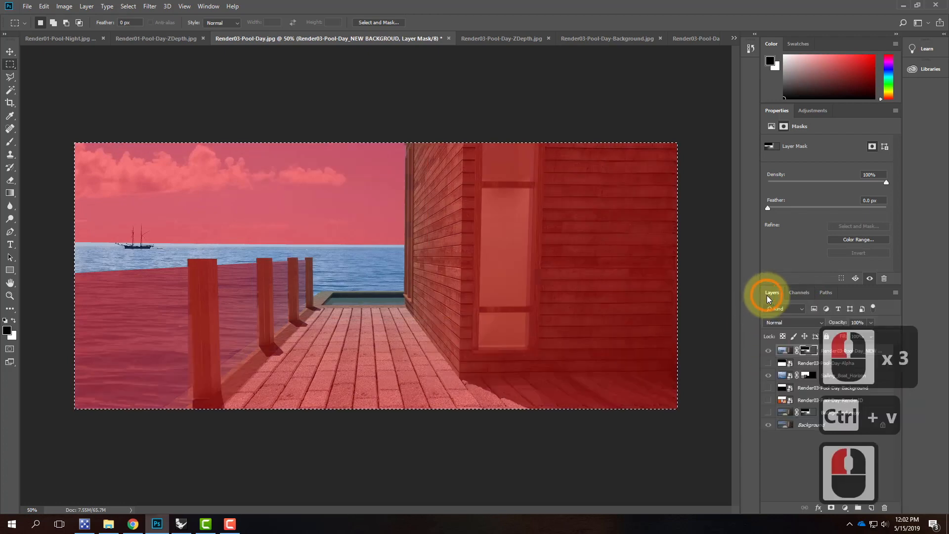
- Apply Lens Blur to the Render03-Pool-Day_NEW BACKGROUD image using the layer mask as depth map, focusing on the building corner at focal distance 56
{"action": "left_click", "coordinate": [783, 350]}
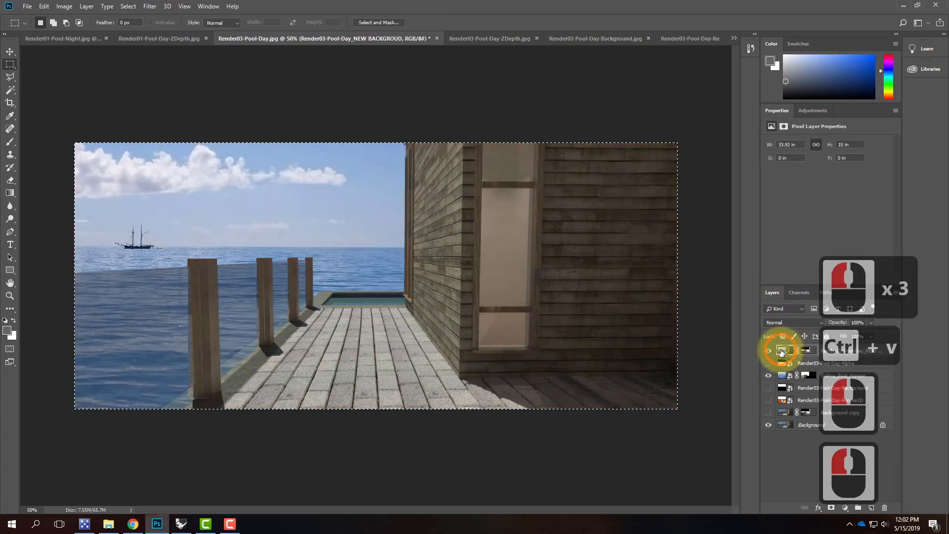
{"action": "left_click", "coordinate": [129, 6]}
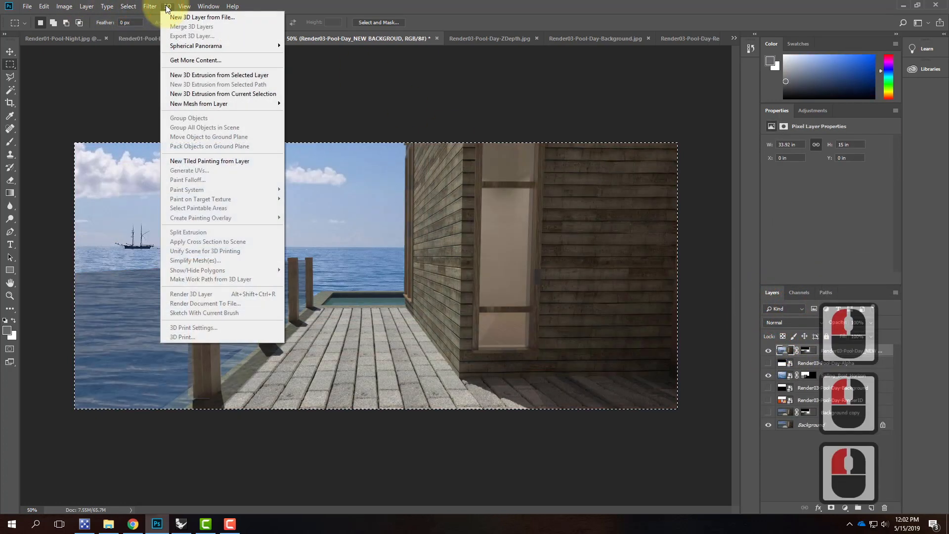
{"action": "mouse_move", "coordinate": [146, 118]}
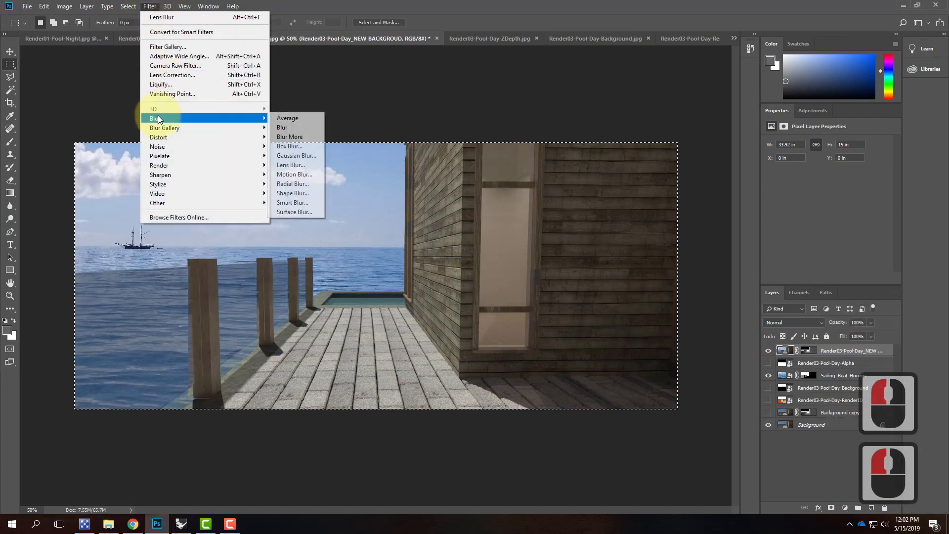
{"action": "left_click", "coordinate": [290, 165]}
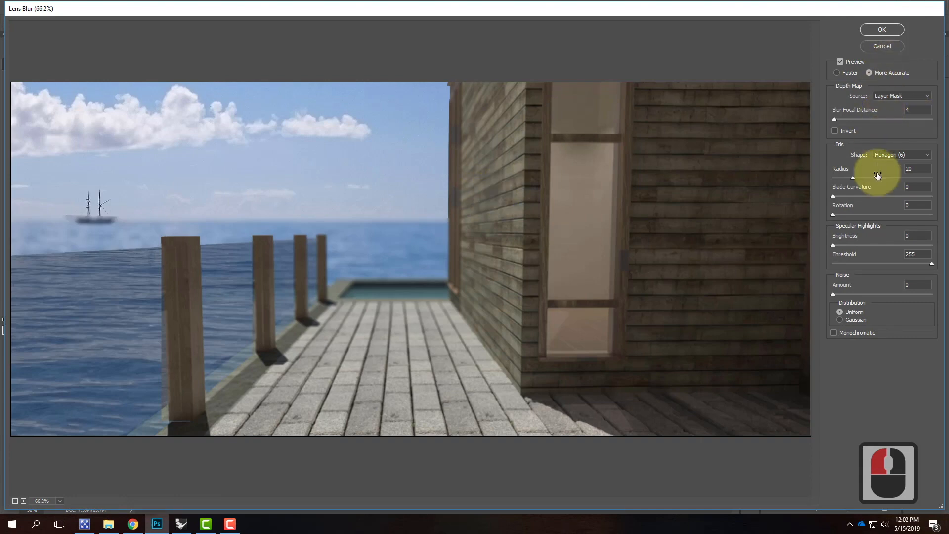
{"action": "left_click", "coordinate": [465, 279]}
{"action": "left_click", "coordinate": [509, 307]}
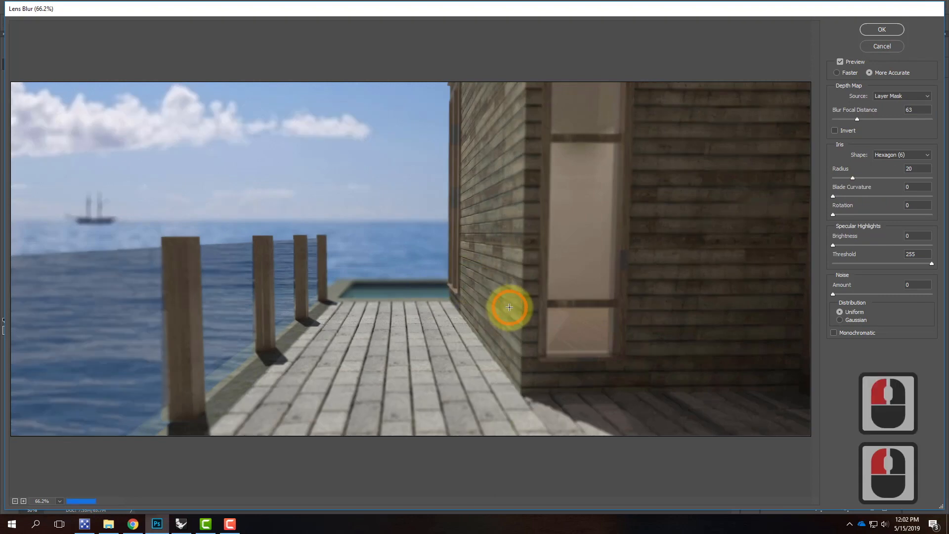
{"action": "left_click", "coordinate": [521, 327]}
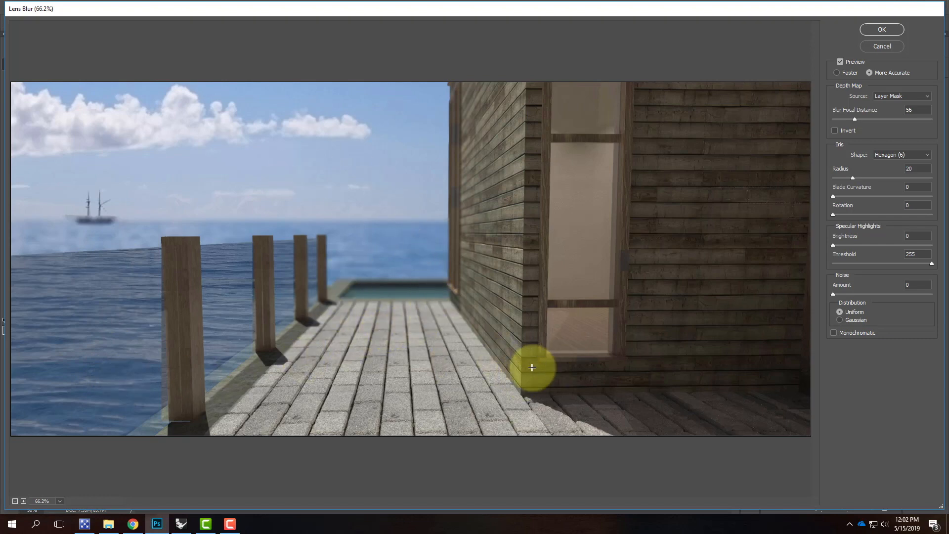
{"action": "left_click", "coordinate": [880, 31]}
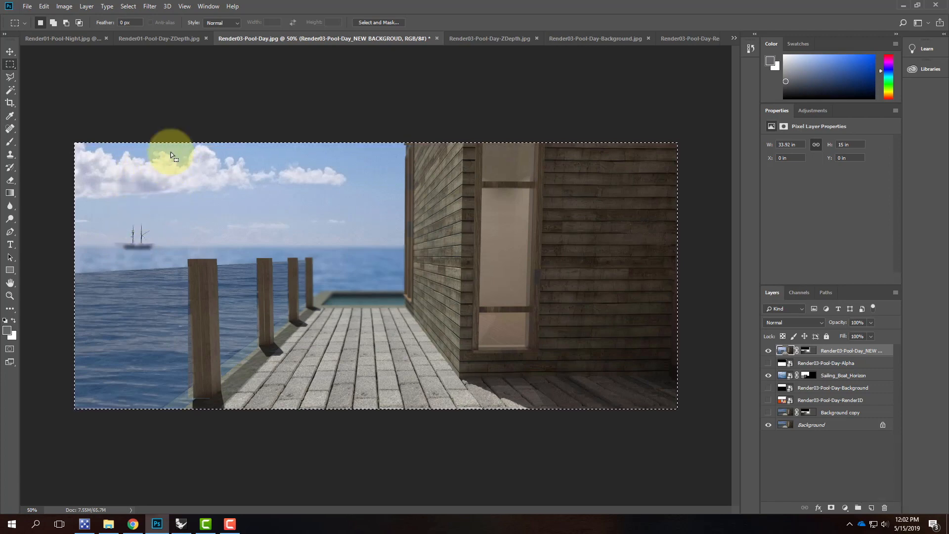
- Select the Render03-Pool-Day_NEW BACKGROUD layer mask and set opening a mask to view its properties
{"action": "left_click", "coordinate": [808, 352]}
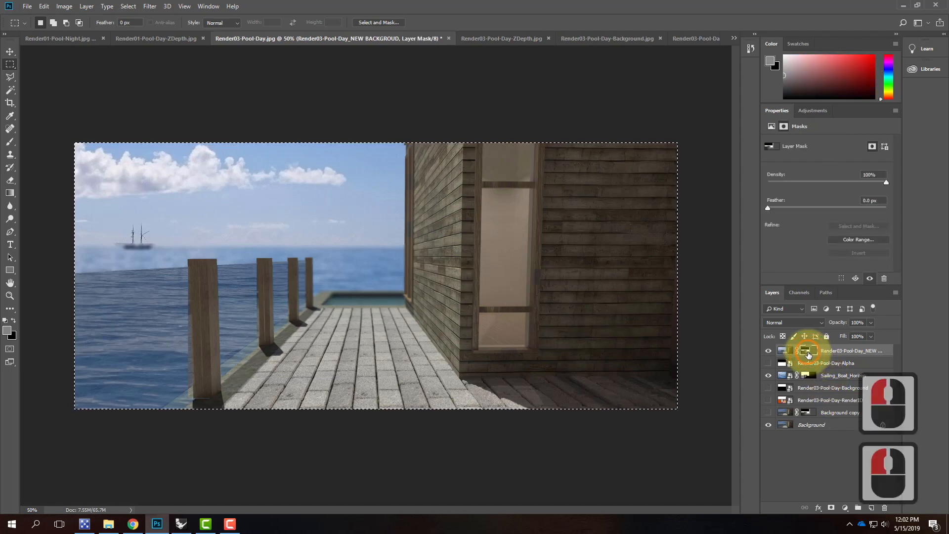
{"action": "double_click", "coordinate": [808, 352]}
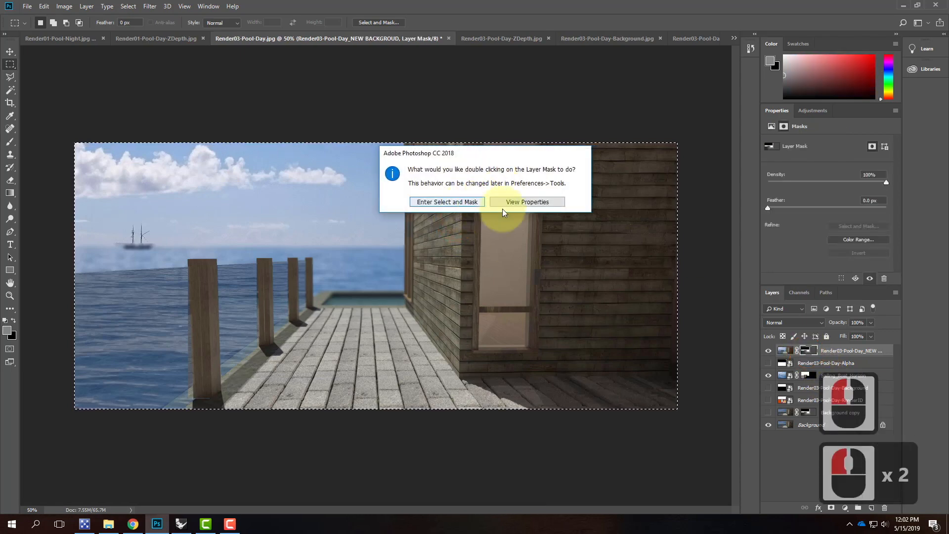
{"action": "left_click", "coordinate": [617, 129]}
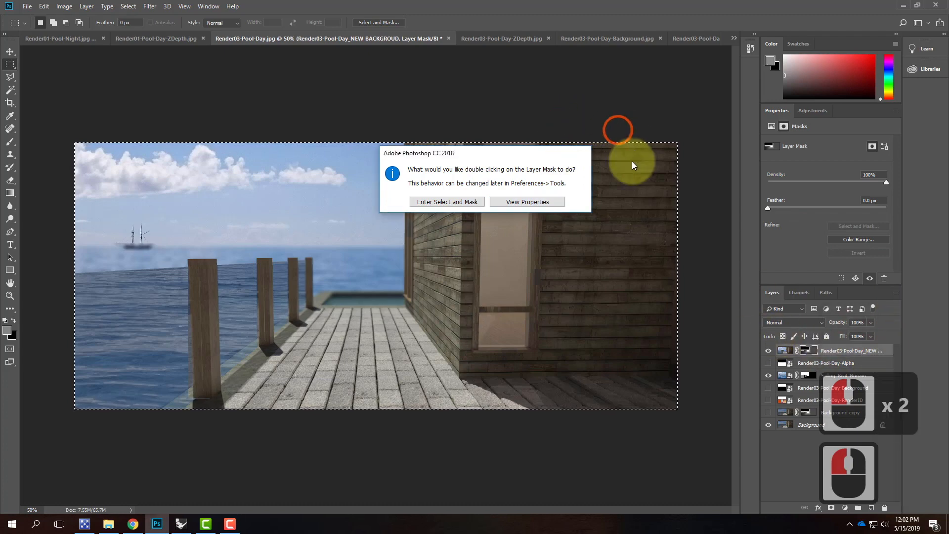
{"action": "left_click", "coordinate": [562, 202]}
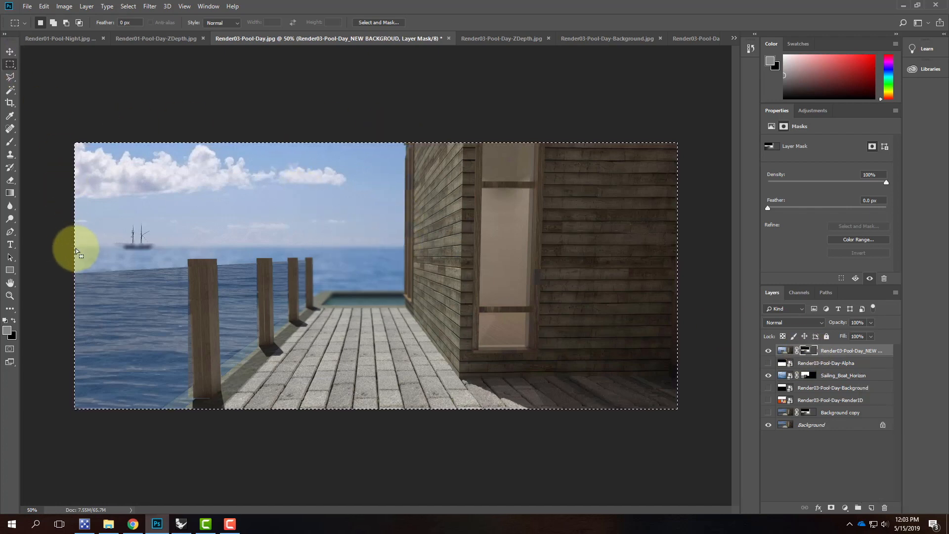
- Select the sky down to the horizon with a rectangular marquee and paint that area of the layer mask white (ffffff)
{"action": "left_click_drag", "start_coordinate": [73, 249], "coordinate": [401, 112]}
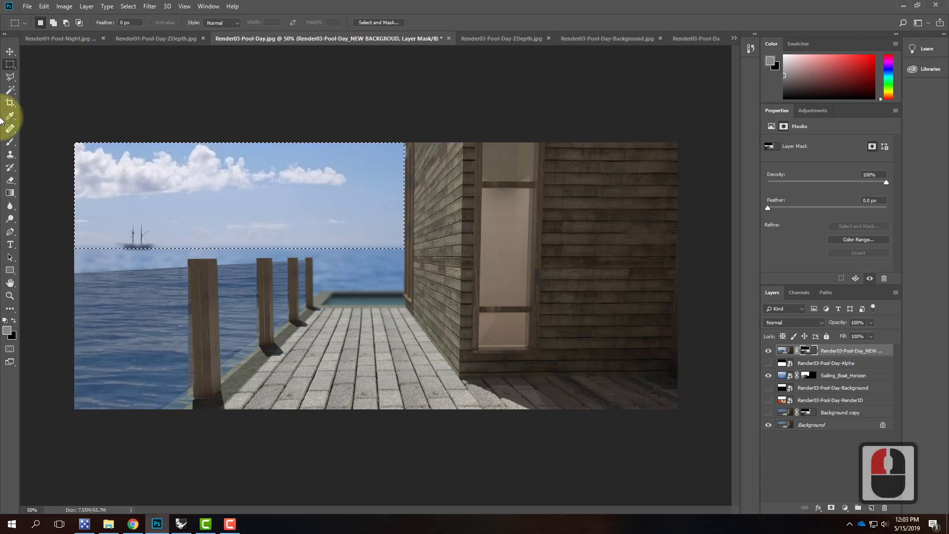
{"action": "left_click", "coordinate": [9, 143]}
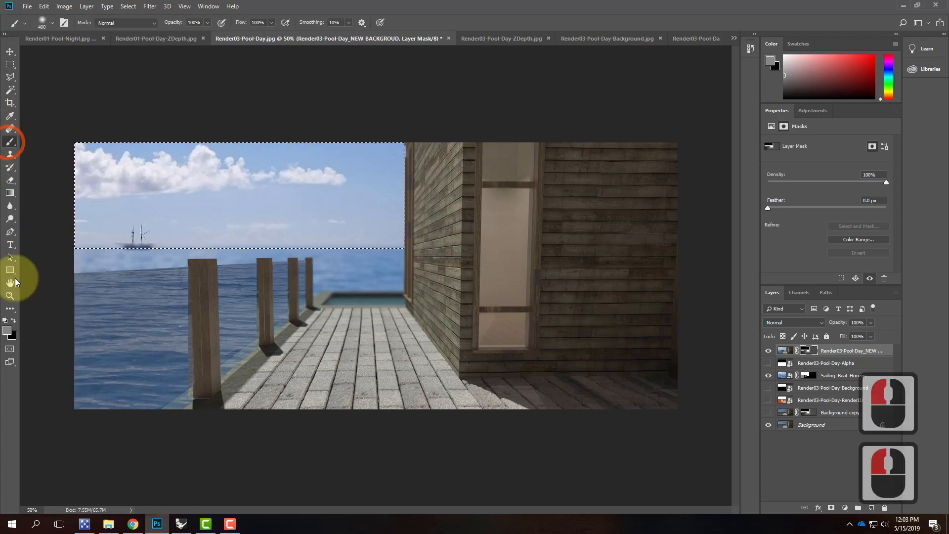
{"action": "double_click", "coordinate": [7, 330]}
{"action": "left_click_drag", "start_coordinate": [370, 150], "coordinate": [307, 116]}
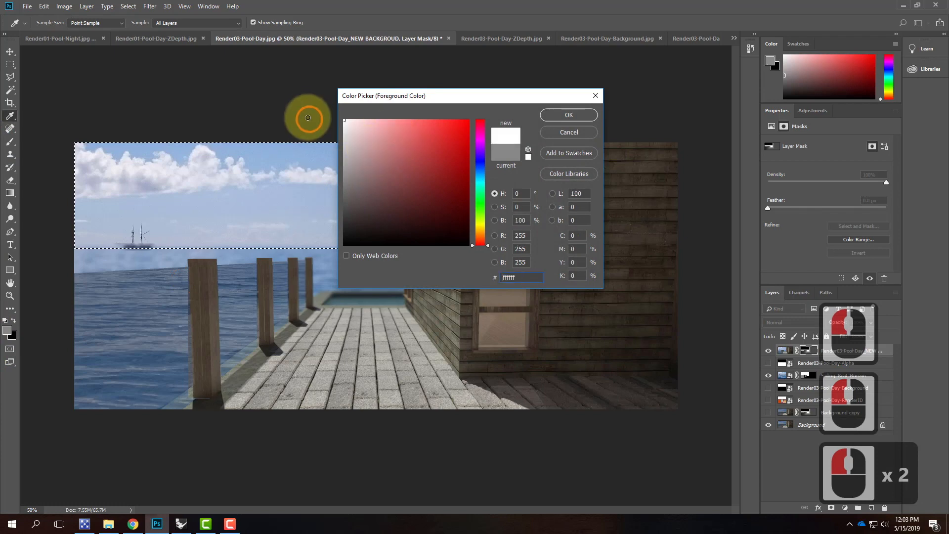
{"action": "left_click", "coordinate": [574, 120]}
{"action": "mouse_move", "coordinate": [264, 172]}
{"action": "left_mouse_down"}
{"action": "mouse_move", "coordinate": [249, 193]}
{"action": "mouse_move", "coordinate": [155, 173]}
{"action": "left_mouse_up"}
{"action": "mouse_move", "coordinate": [188, 220]}
{"action": "left_mouse_down"}
{"action": "mouse_move", "coordinate": [223, 198]}
{"action": "mouse_move", "coordinate": [298, 187]}
{"action": "left_mouse_up"}
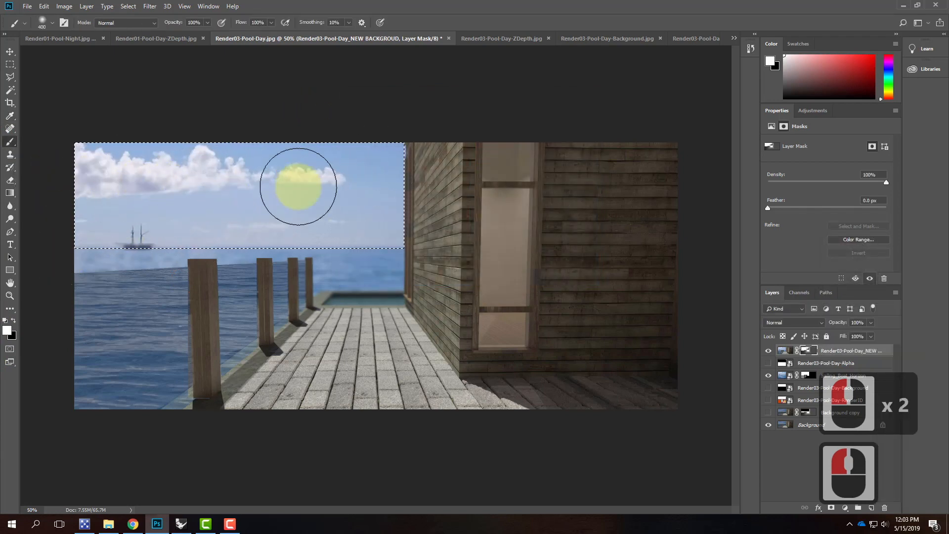
{"action": "left_click", "coordinate": [10, 66]}
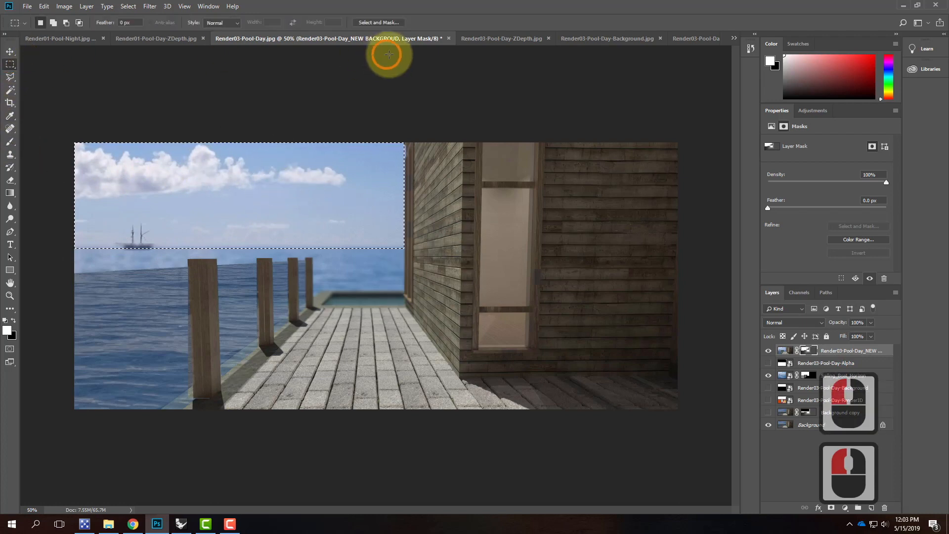
- Select the black sky area in the Render03-Pool-Day-ZDepth image with the Magic Wand
{"action": "left_click", "coordinate": [514, 39]}
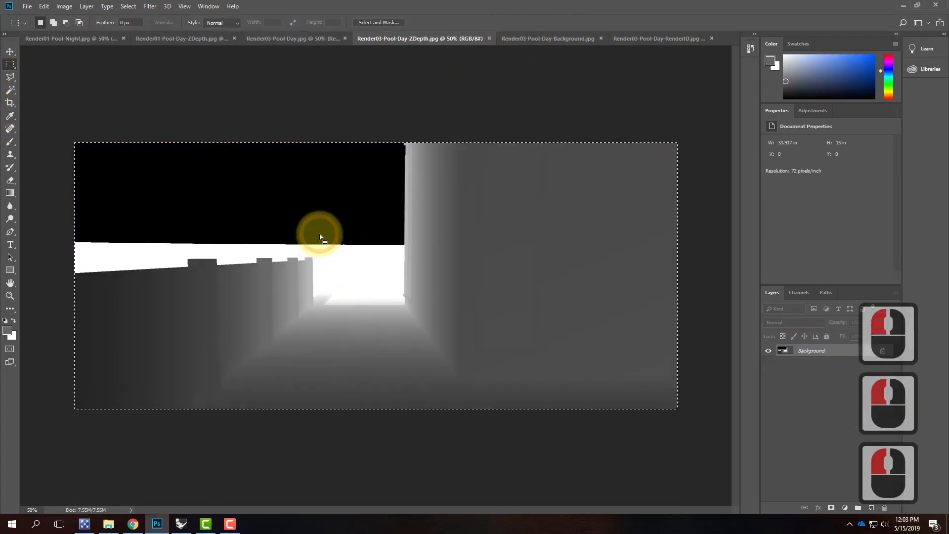
{"action": "left_click", "coordinate": [10, 90]}
{"action": "left_click", "coordinate": [238, 200]}
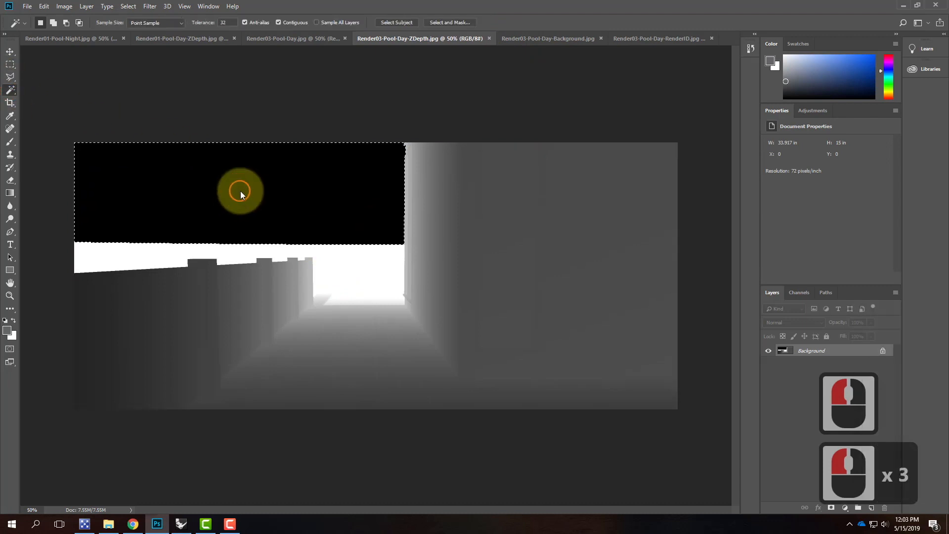
{"action": "left_click", "coordinate": [267, 192]}
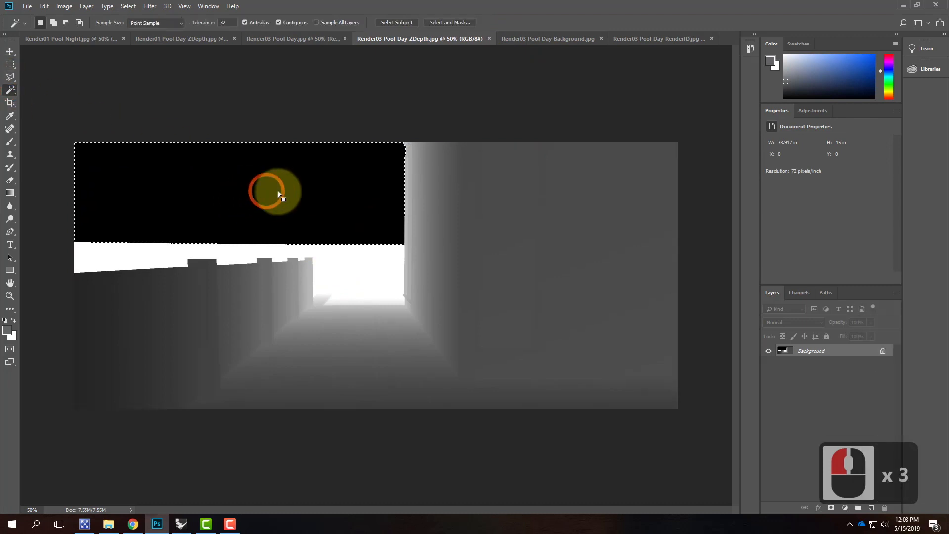
- Paint the selected sky of the ZDepth image white with the Brush and clear the selection
{"action": "left_click", "coordinate": [11, 142]}
{"action": "left_click", "coordinate": [14, 322]}
{"action": "mouse_move", "coordinate": [144, 191]}
{"action": "left_mouse_down"}
{"action": "mouse_move", "coordinate": [159, 165]}
{"action": "mouse_move", "coordinate": [191, 218]}
{"action": "mouse_move", "coordinate": [309, 198]}
{"action": "mouse_move", "coordinate": [401, 163]}
{"action": "mouse_move", "coordinate": [81, 208]}
{"action": "mouse_move", "coordinate": [392, 213]}
{"action": "mouse_move", "coordinate": [227, 117]}
{"action": "mouse_move", "coordinate": [247, 144]}
{"action": "left_mouse_up"}
{"action": "left_click", "coordinate": [10, 65]}
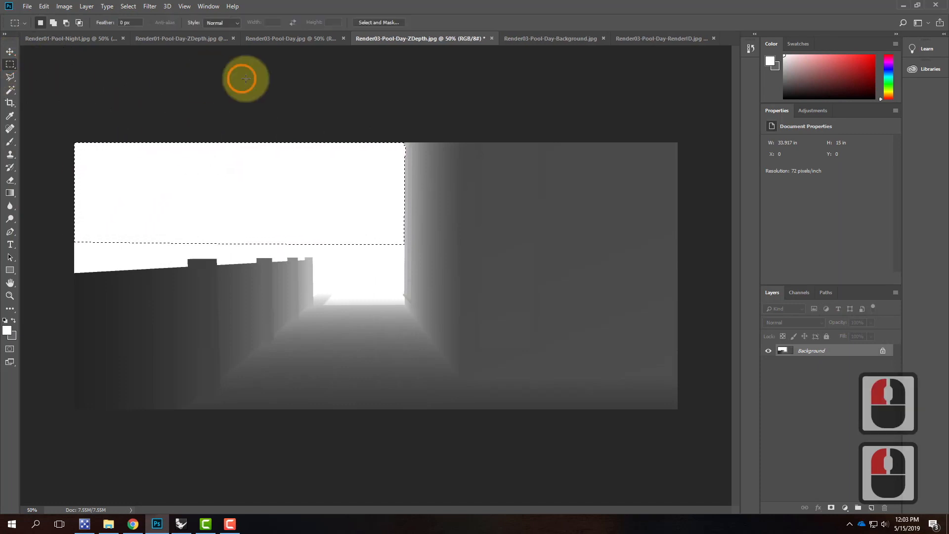
{"action": "left_click", "coordinate": [593, 188]}
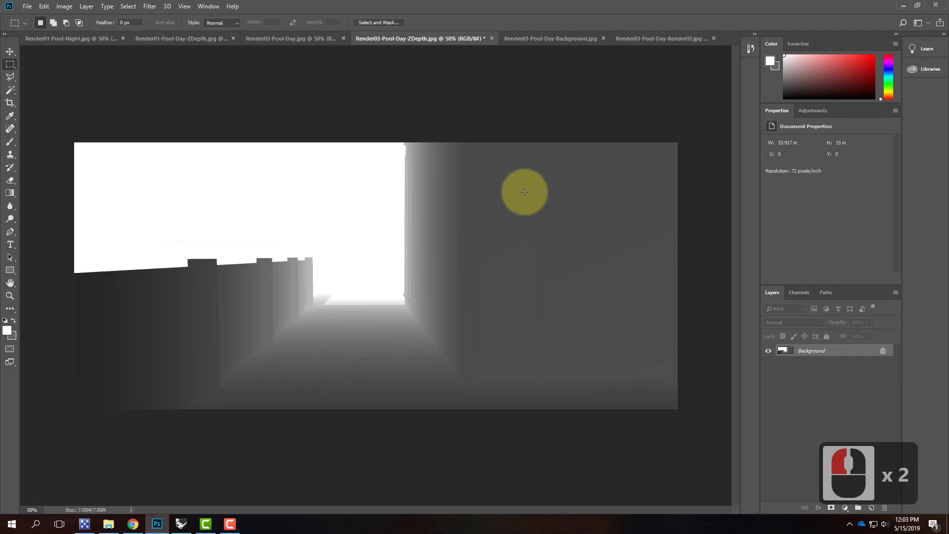
{"action": "left_click", "coordinate": [902, 5]}
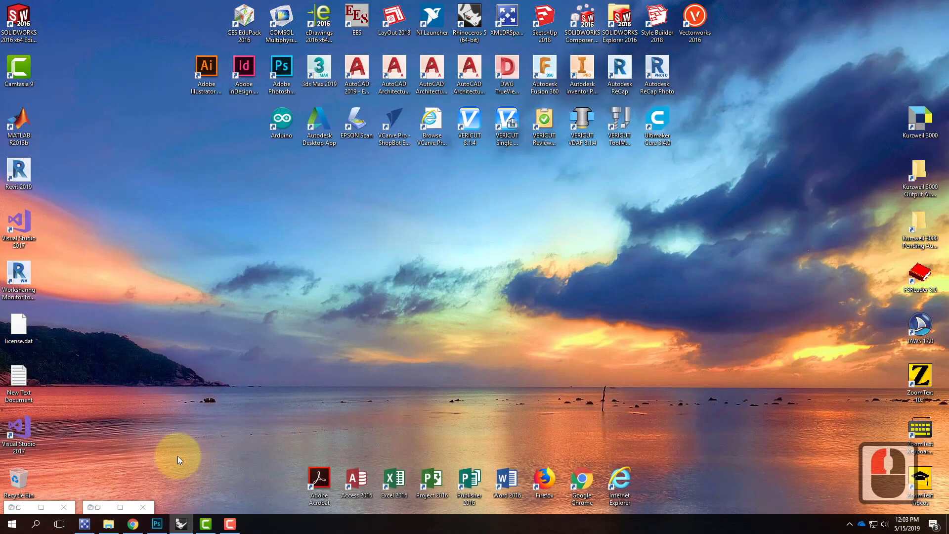
{"action": "left_click", "coordinate": [157, 524]}
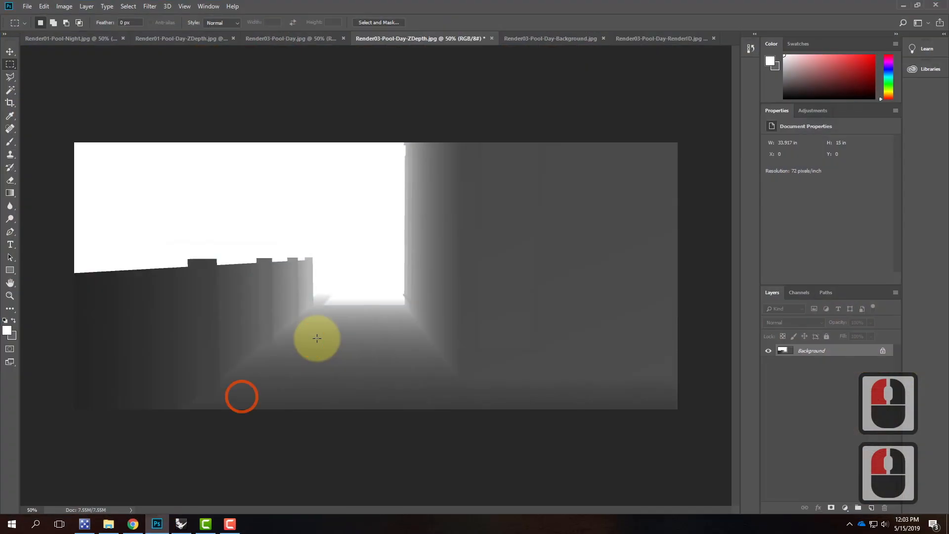
- Return to the Render03-Pool-Day composite and clear its sky selection
{"action": "left_click", "coordinate": [321, 39]}
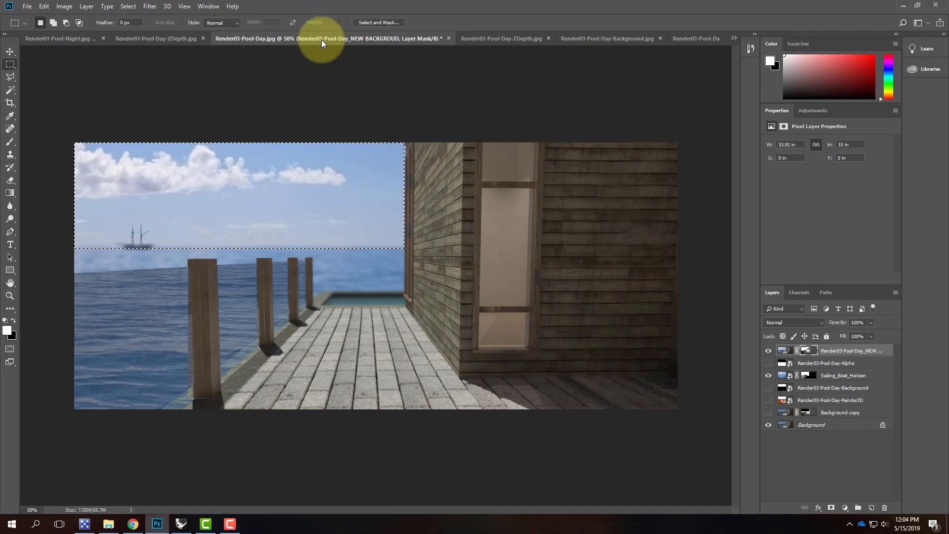
{"action": "left_click", "coordinate": [238, 530]}
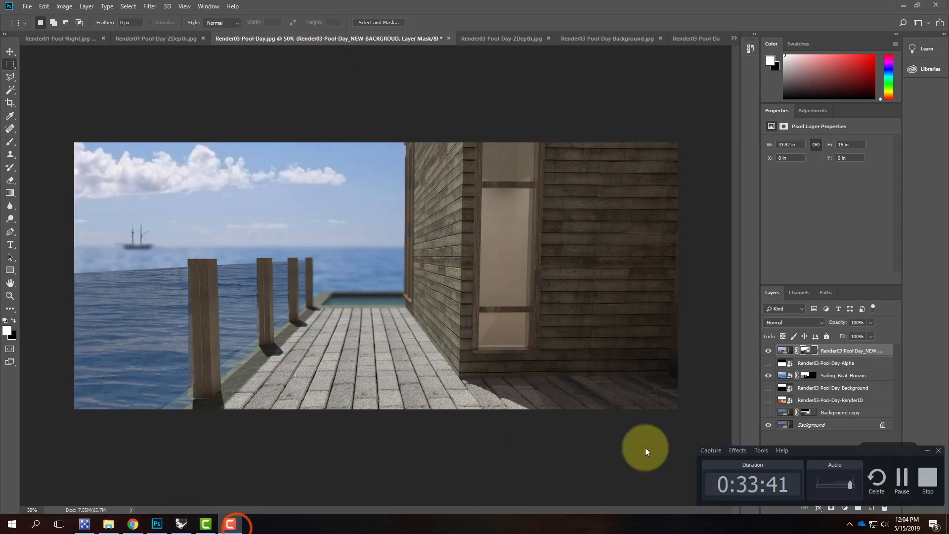